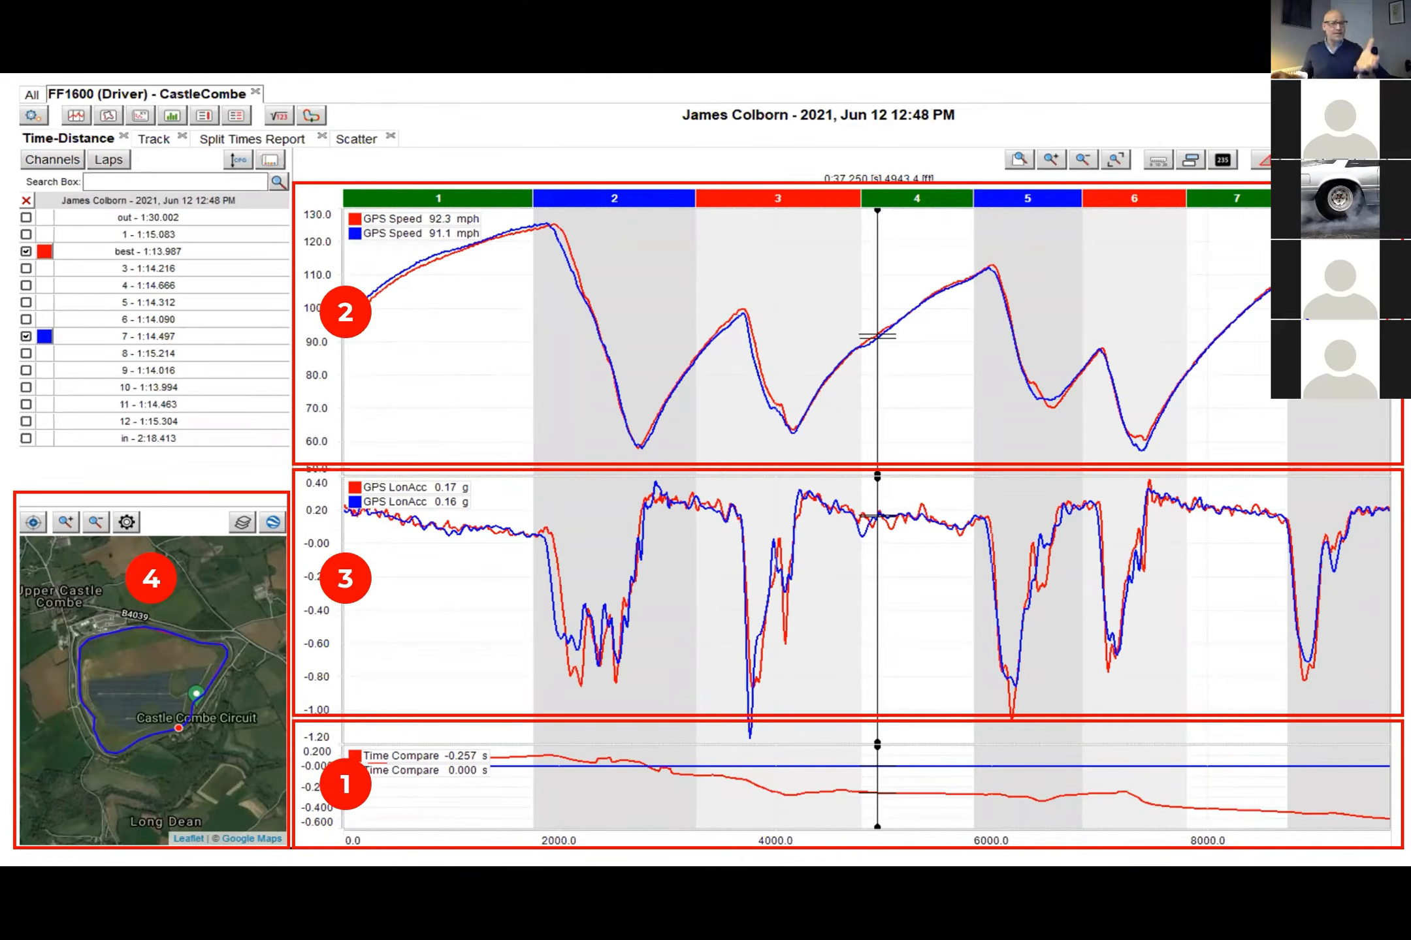
# Advance the presentation, end the slide show and switch to RaceStudio3.
pyautogui.press('Right')
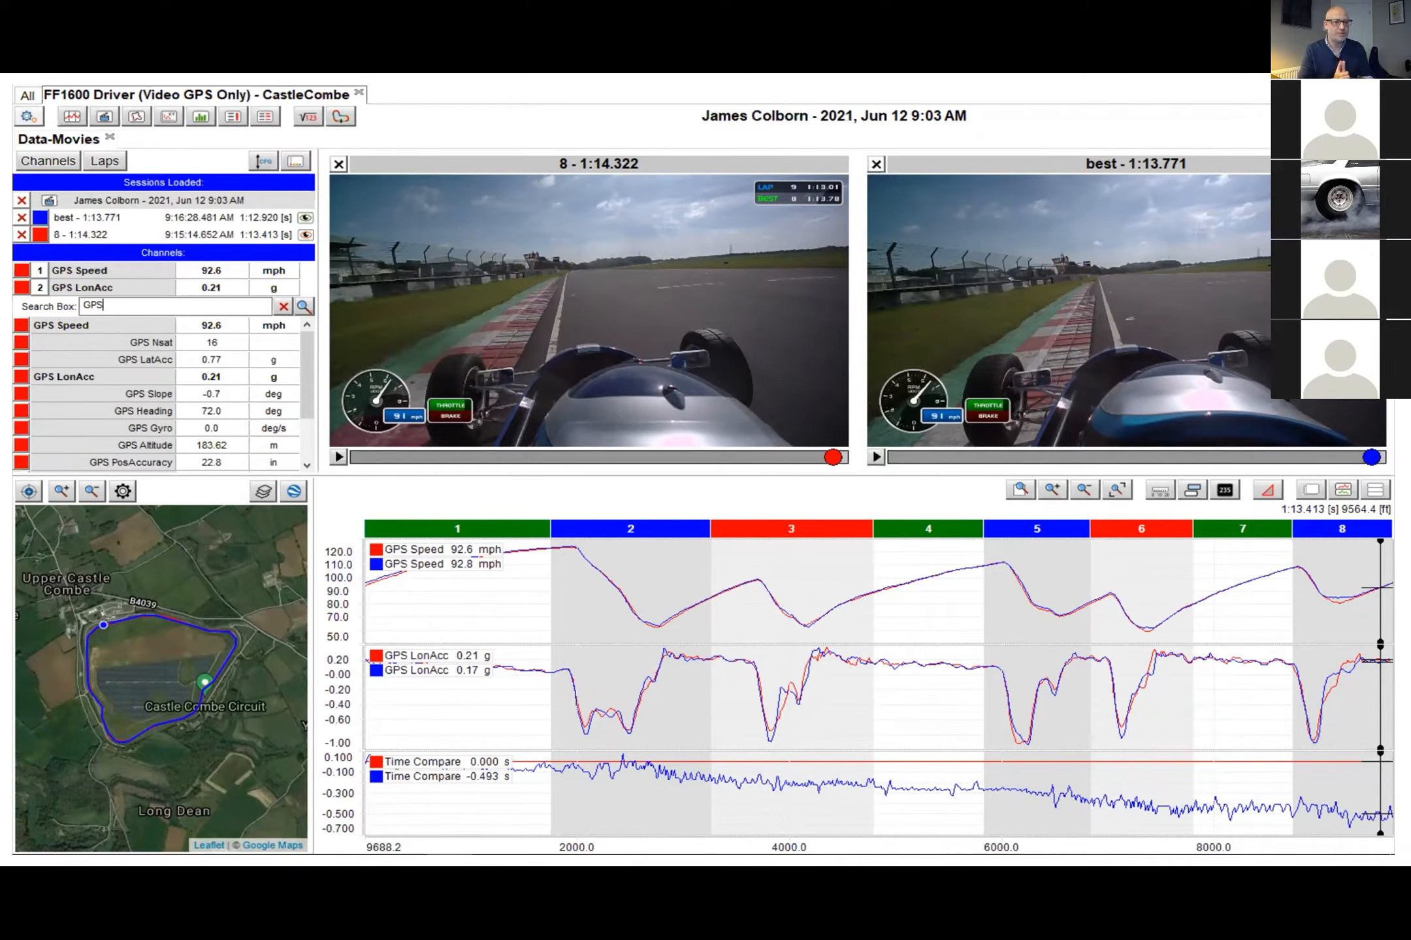
pyautogui.press('Escape')
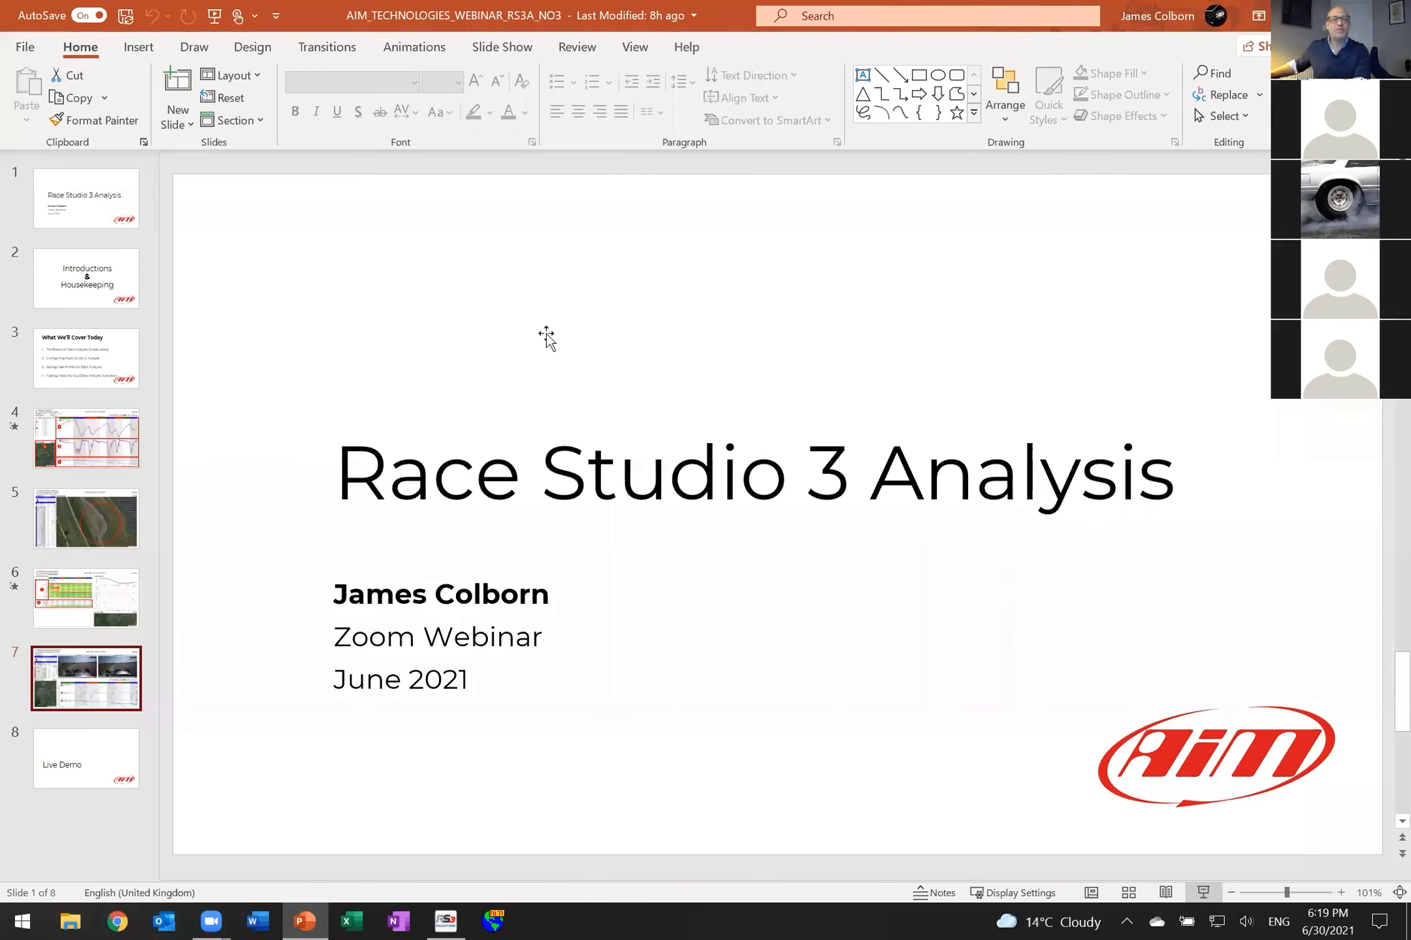
pyautogui.click(446, 920)
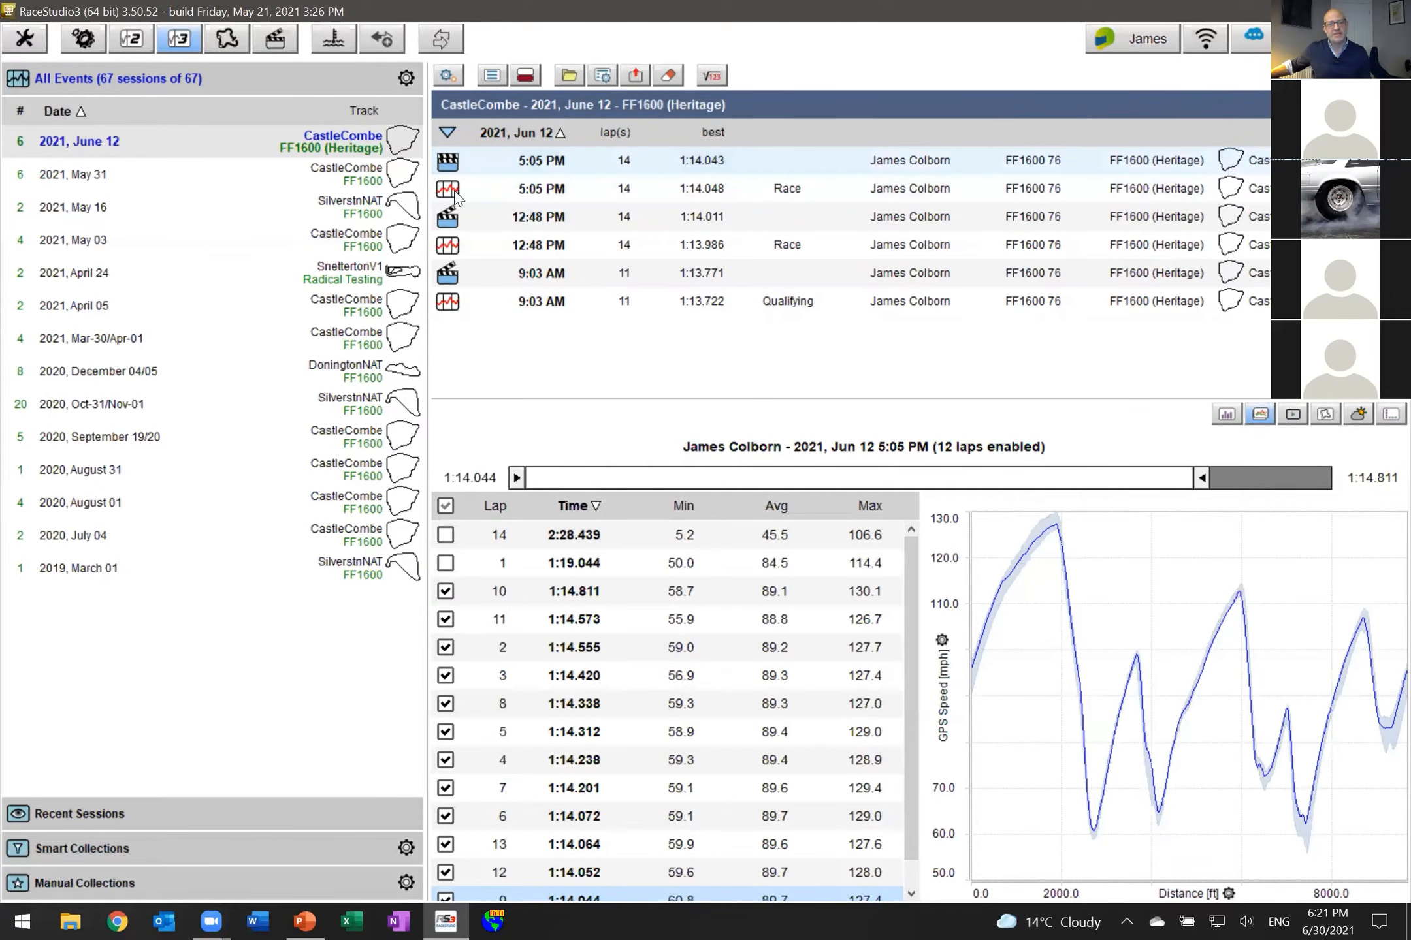
# Preview the 4:32 PM Final session of the 2021, April 24 SnettertonV1 event.
pyautogui.click(289, 274)
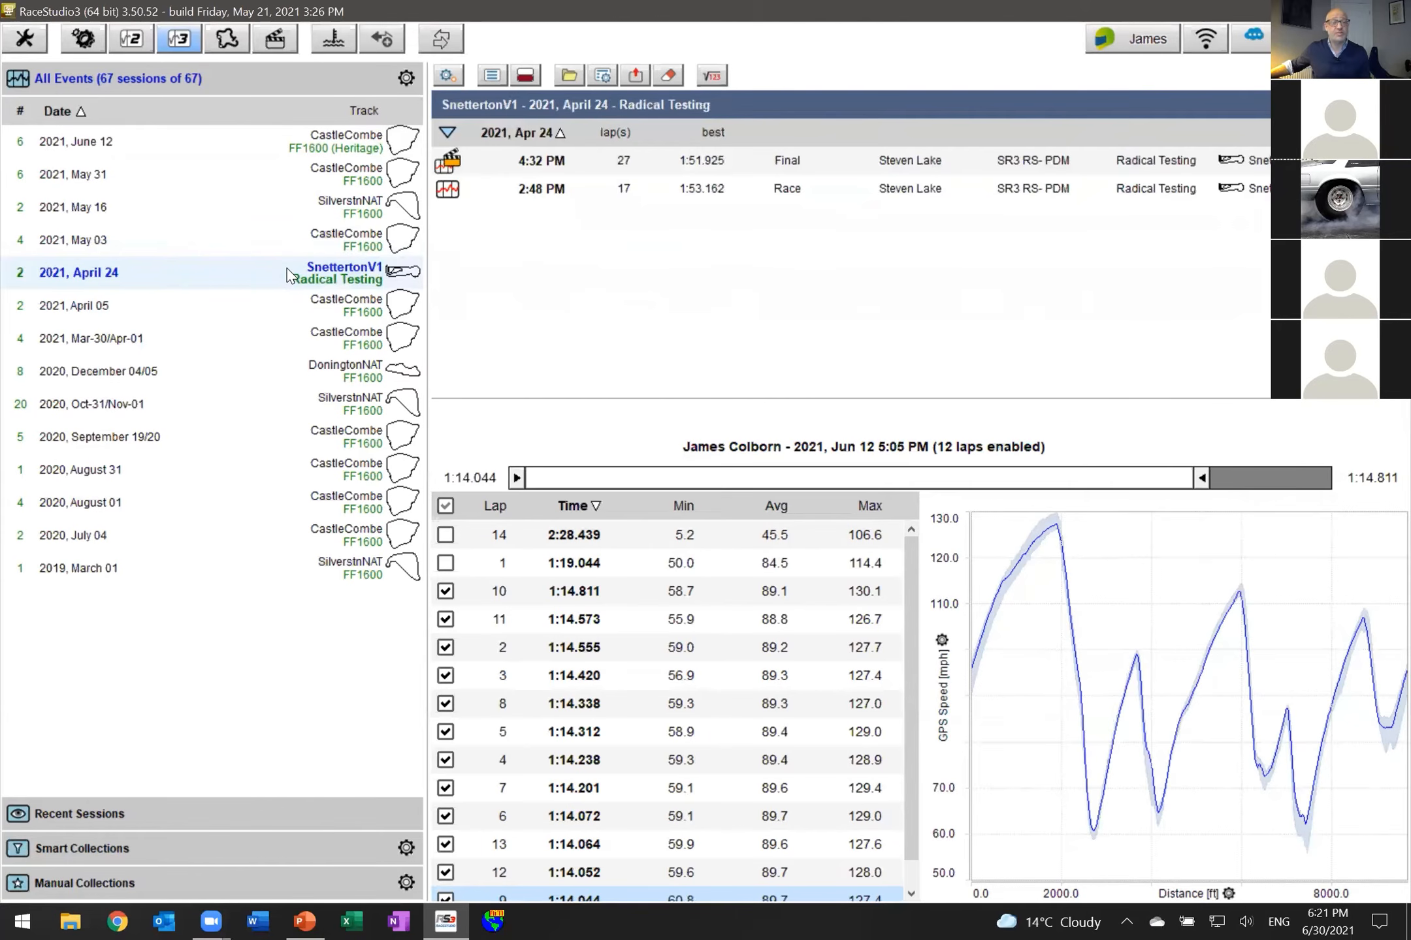
pyautogui.click(453, 165)
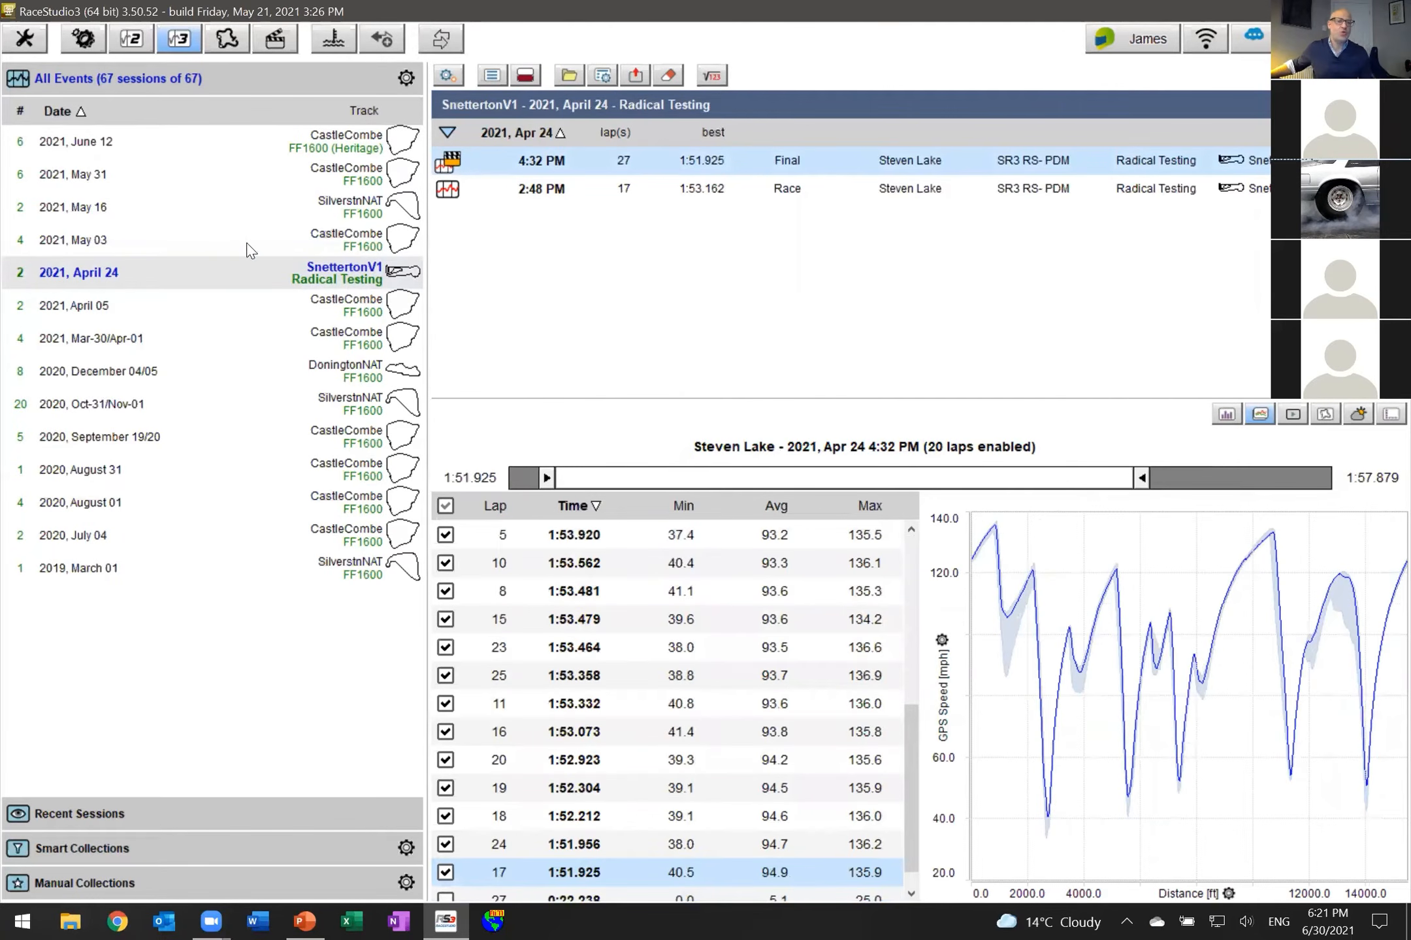
# Preview the lap list and weather data of the 5:05 PM Race session in the 2021, June 12 CastleCombe event.
pyautogui.click(201, 146)
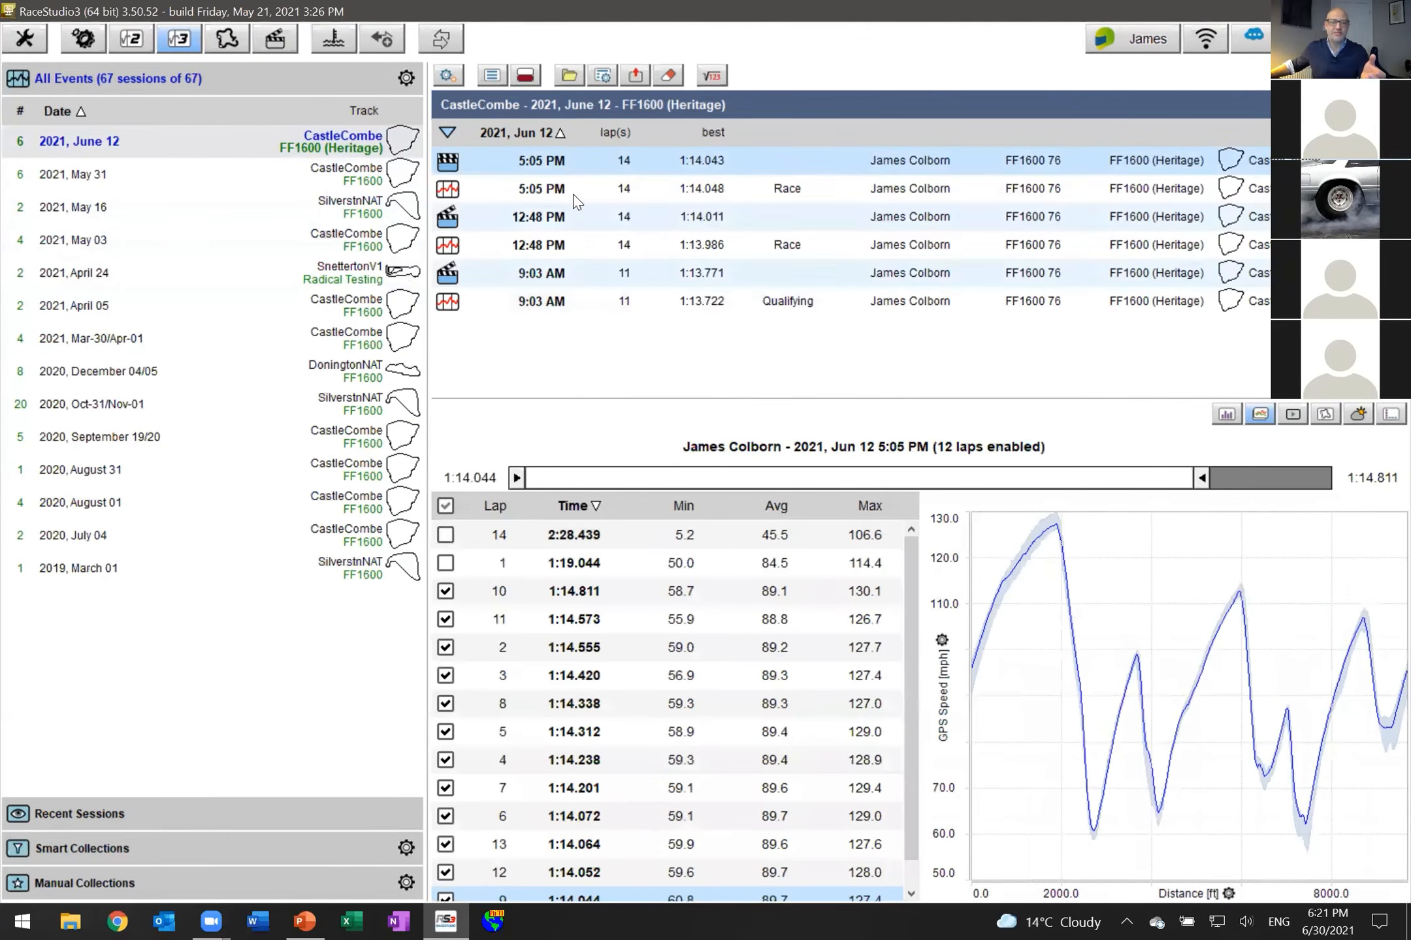
pyautogui.click(559, 194)
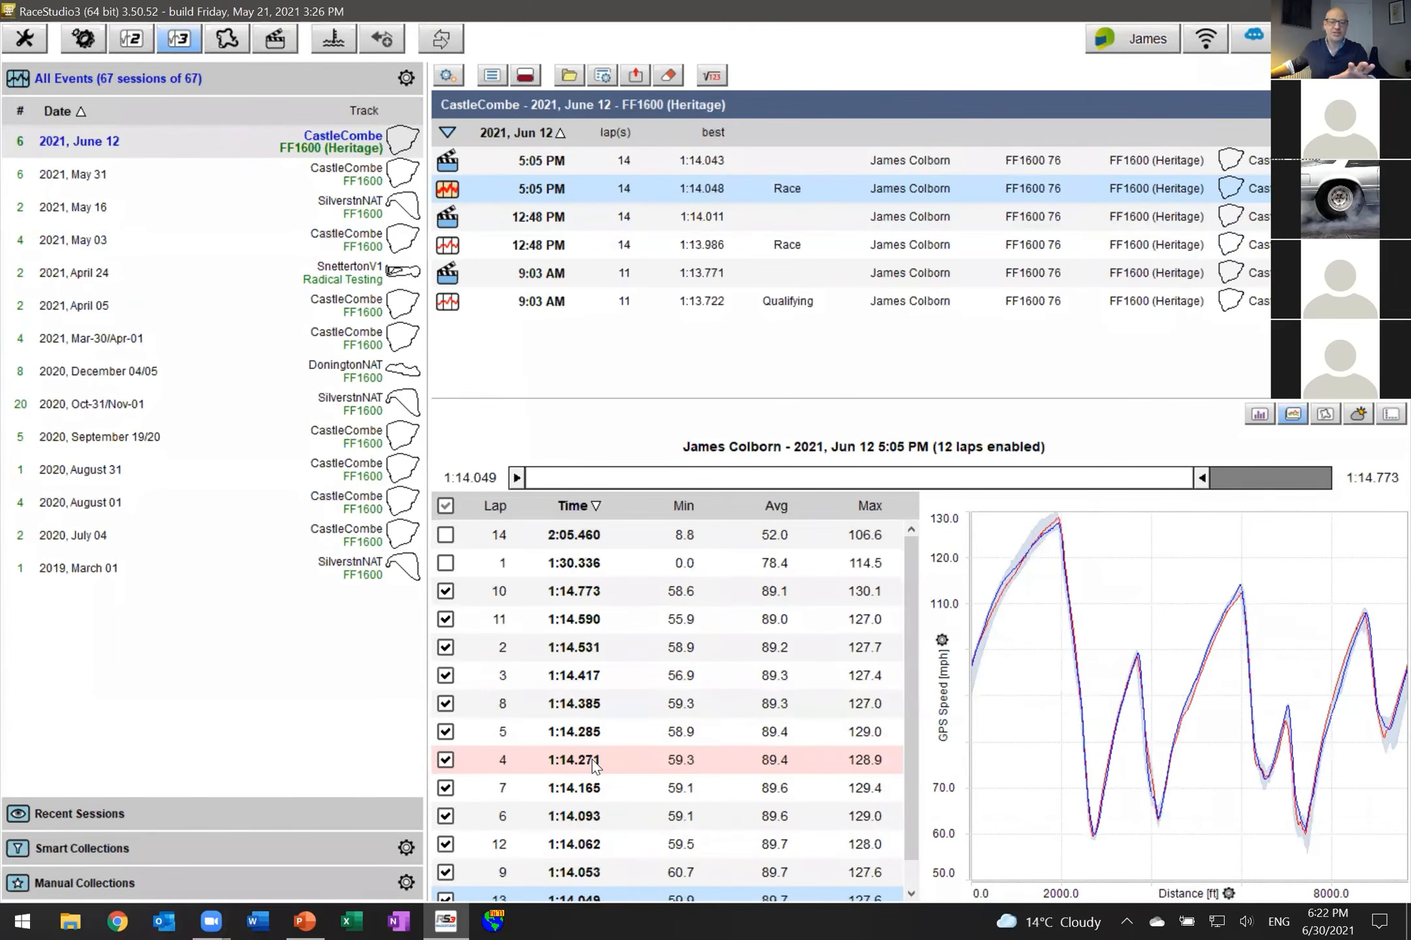
pyautogui.scroll(-1, 825, 754)
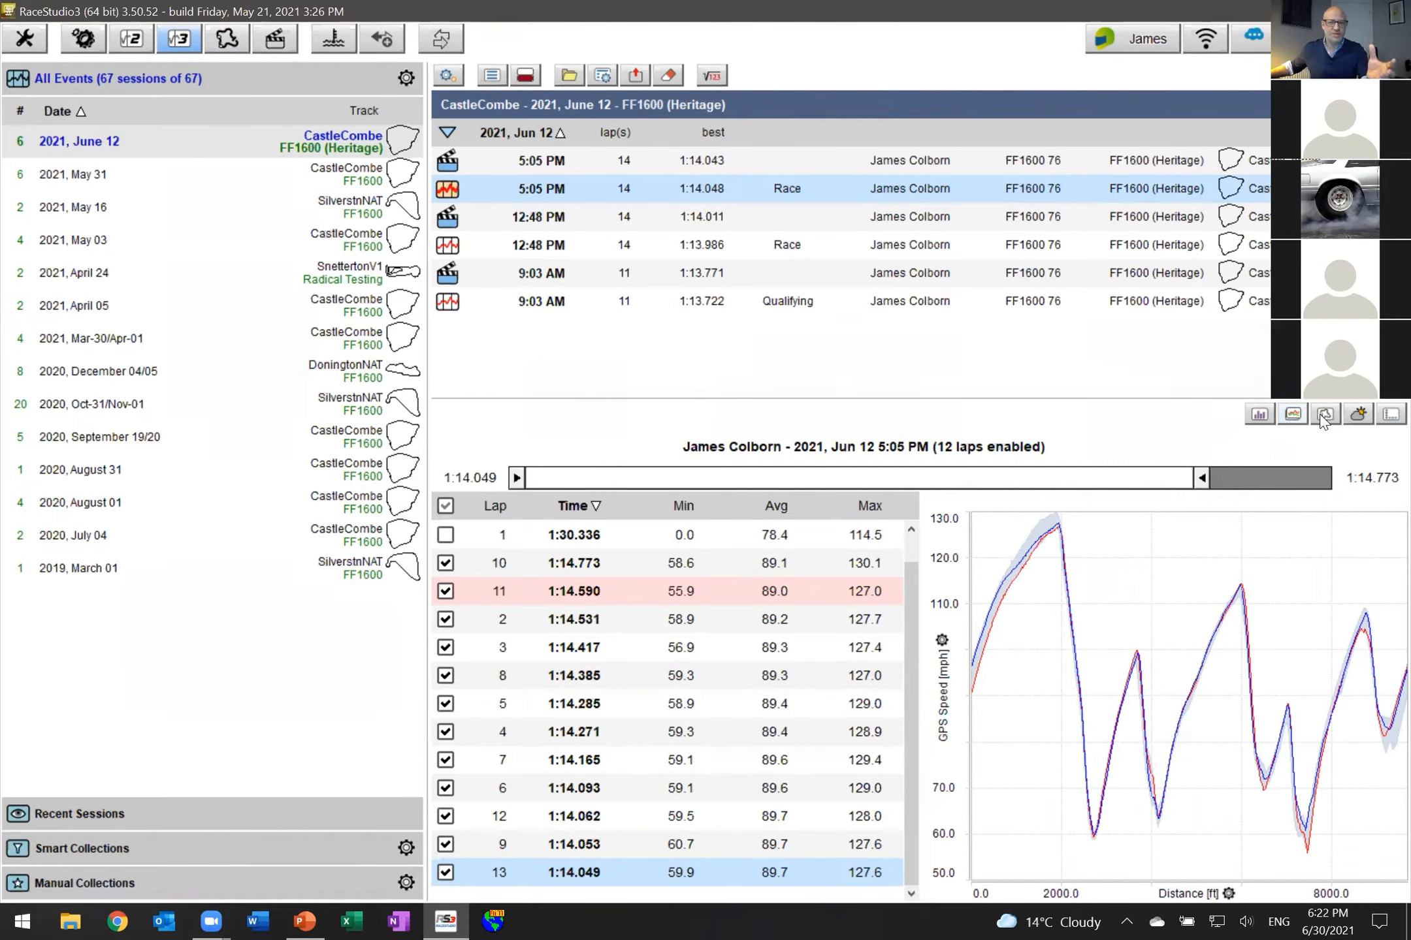
pyautogui.click(1357, 415)
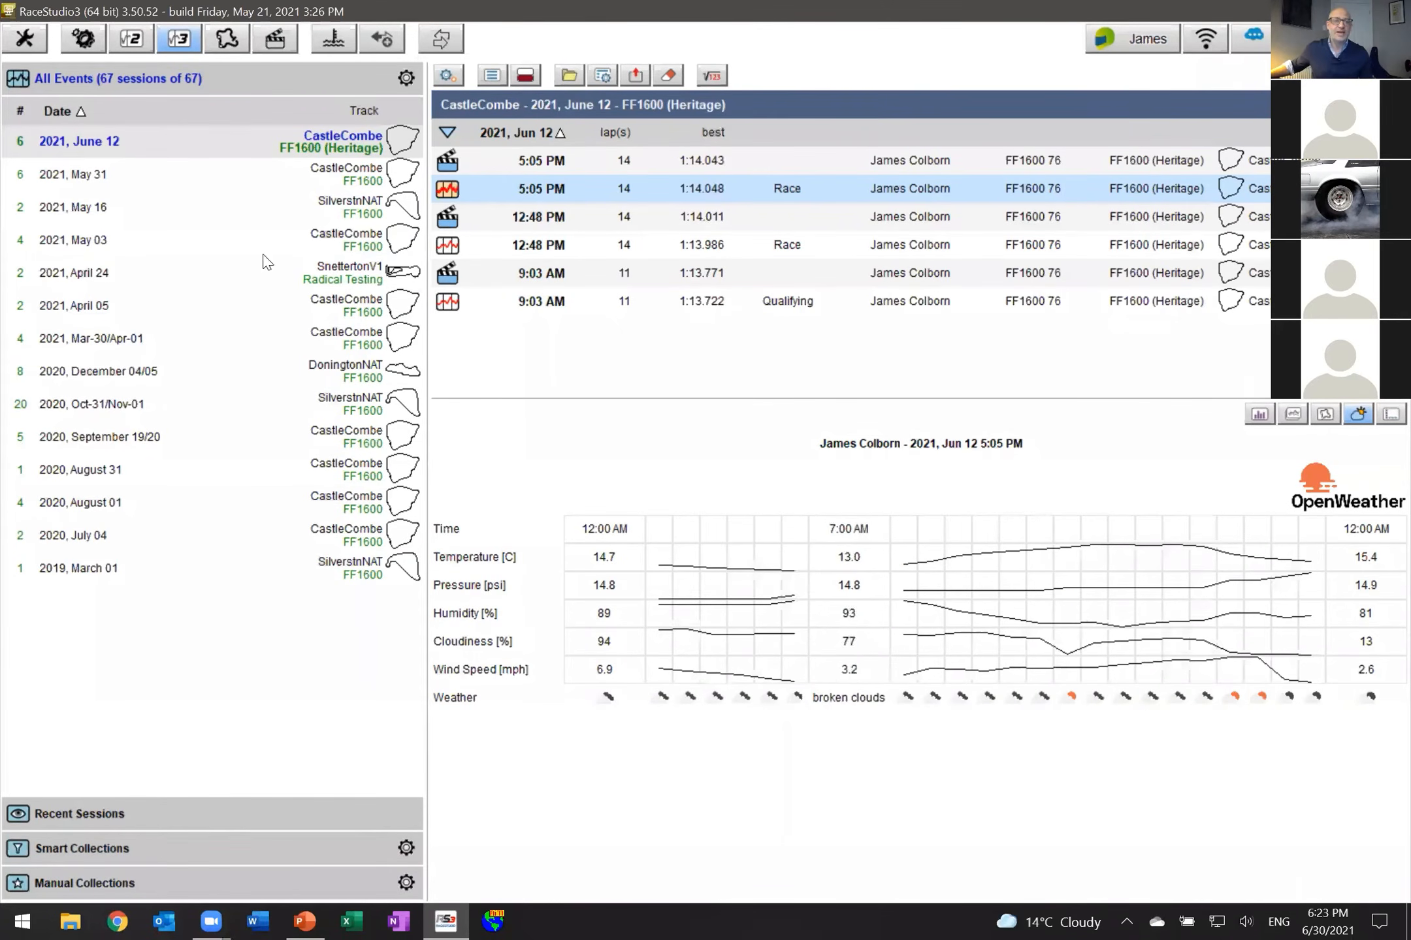
# Open the 5:05 PM Race session for analysis and remove the RPM channel from the Time-Distance plot.
pyautogui.doubleClick(795, 194)
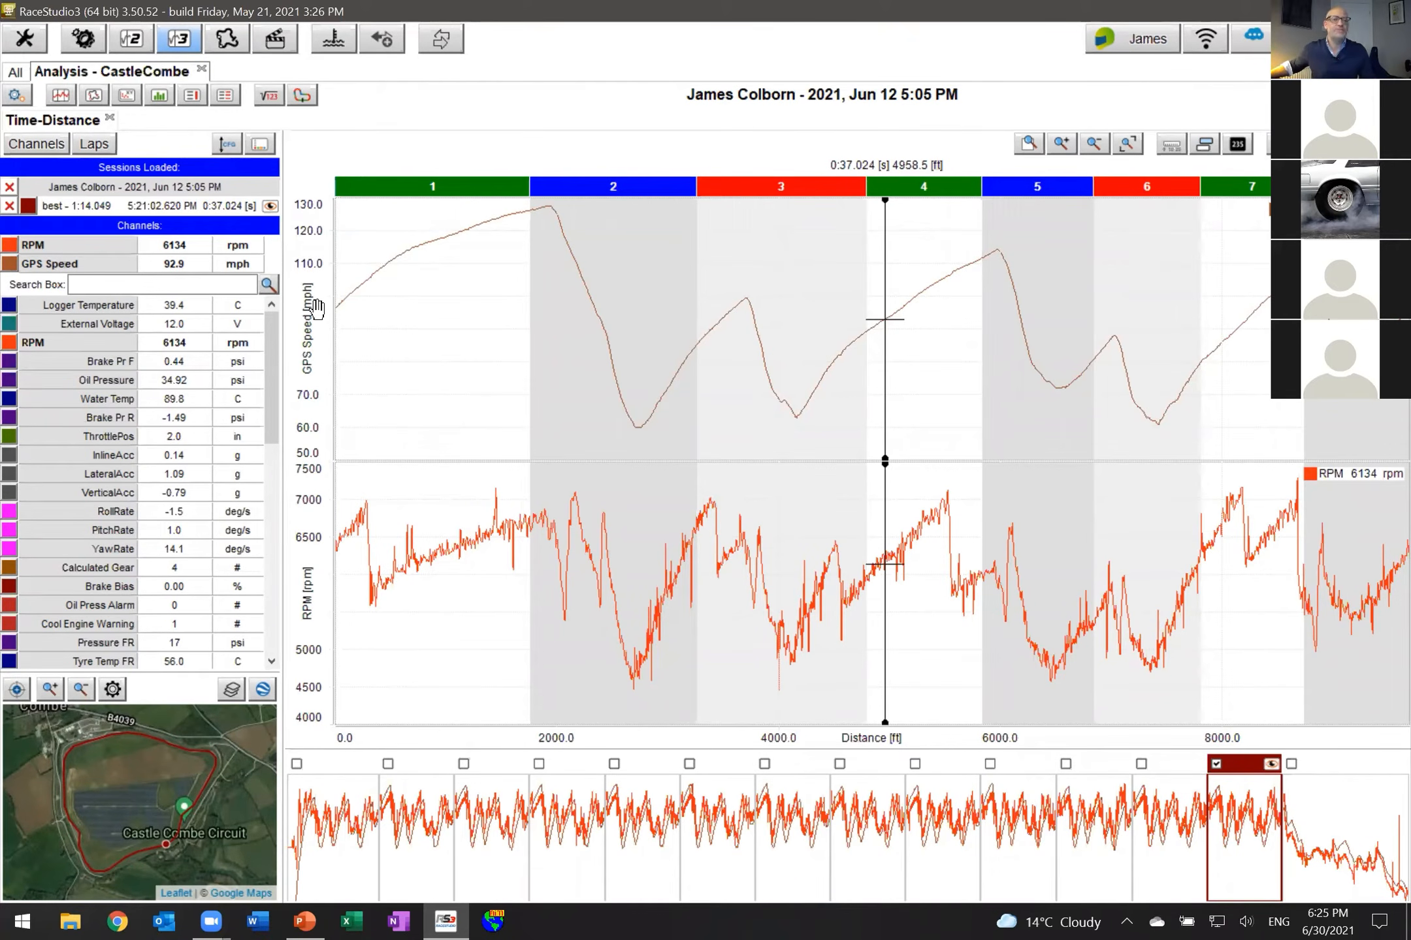
pyautogui.moveTo(76, 255)
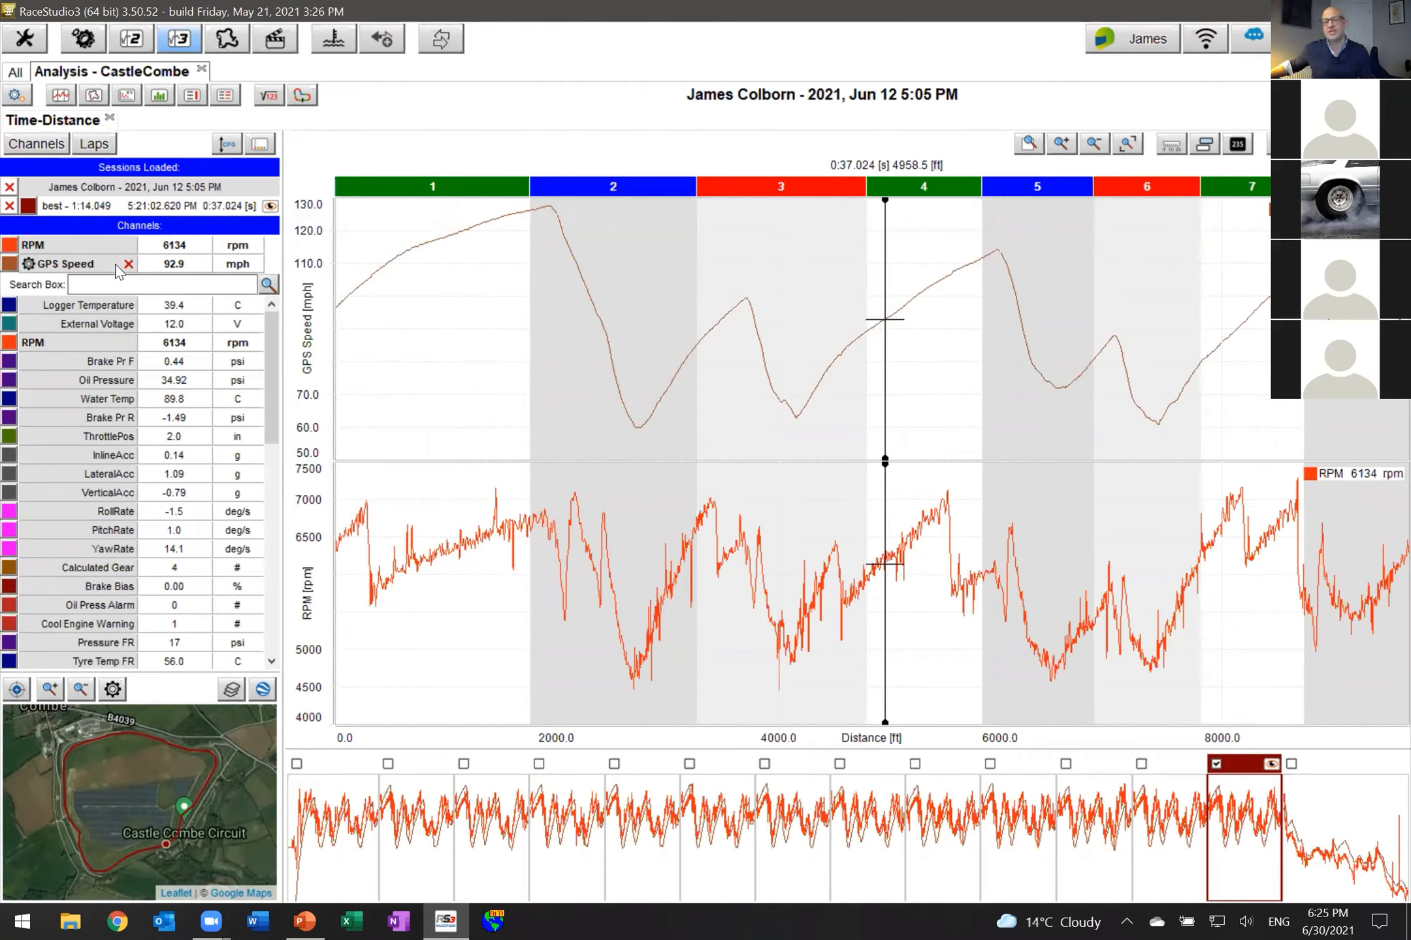
pyautogui.moveTo(71, 346)
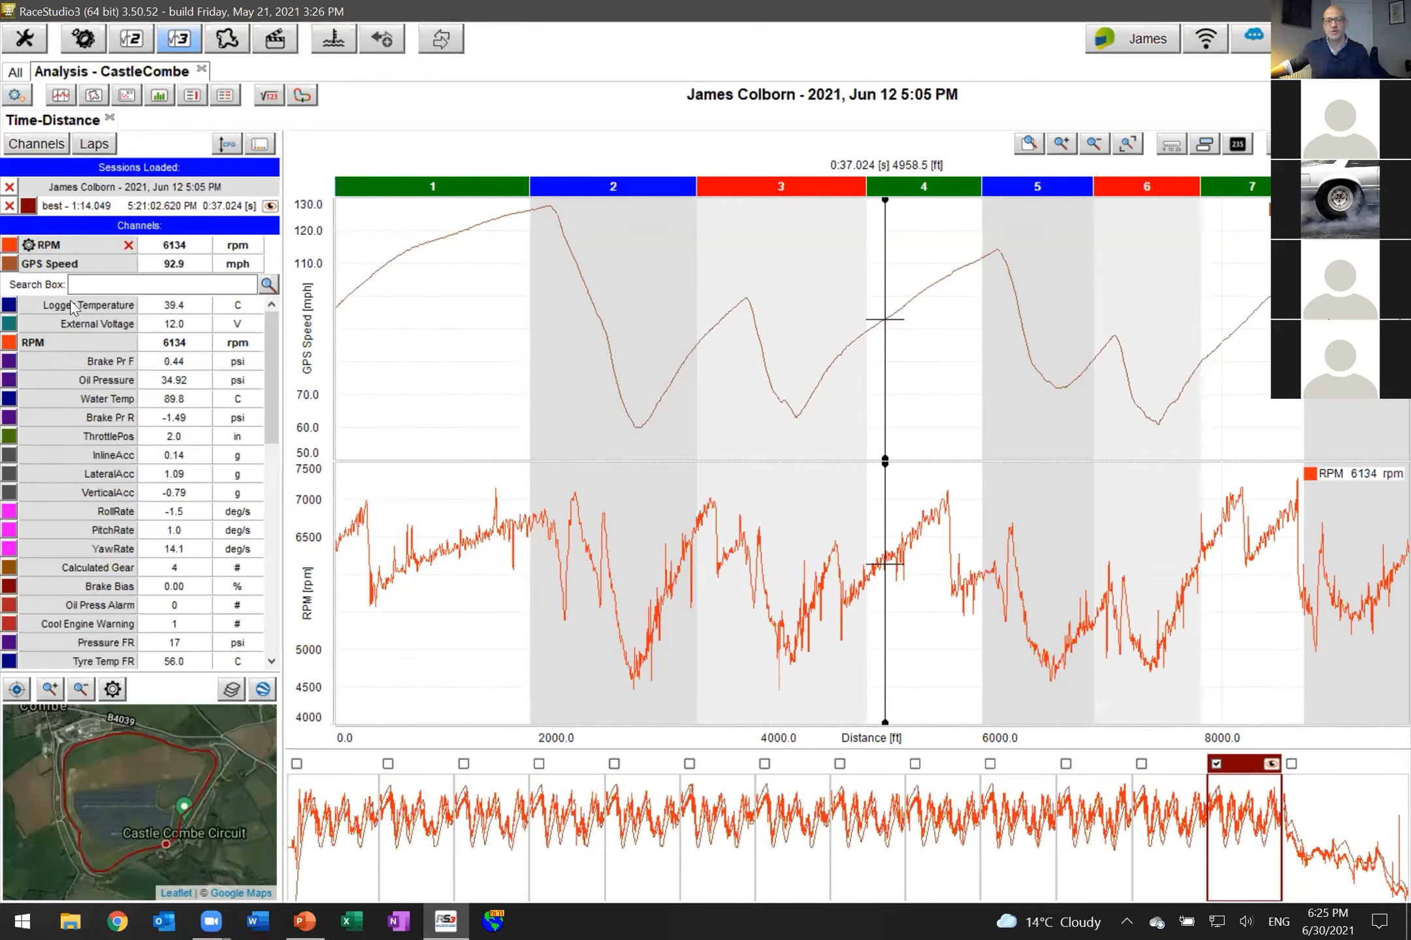
pyautogui.click(41, 347)
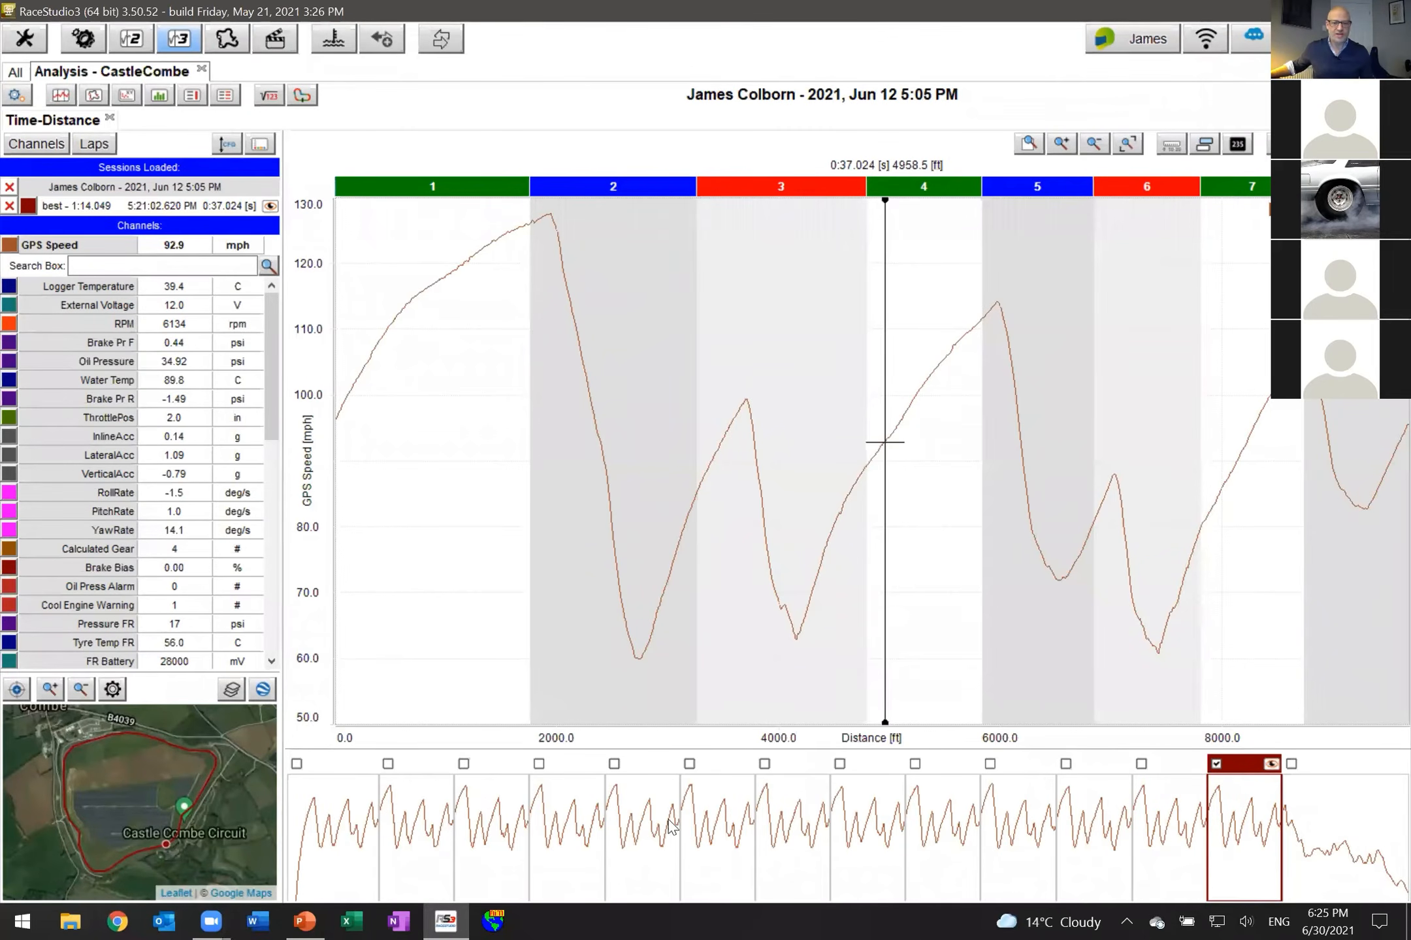
# Remove the storyboard window below the GPS Speed graph.
pyautogui.rightClick(1335, 810)
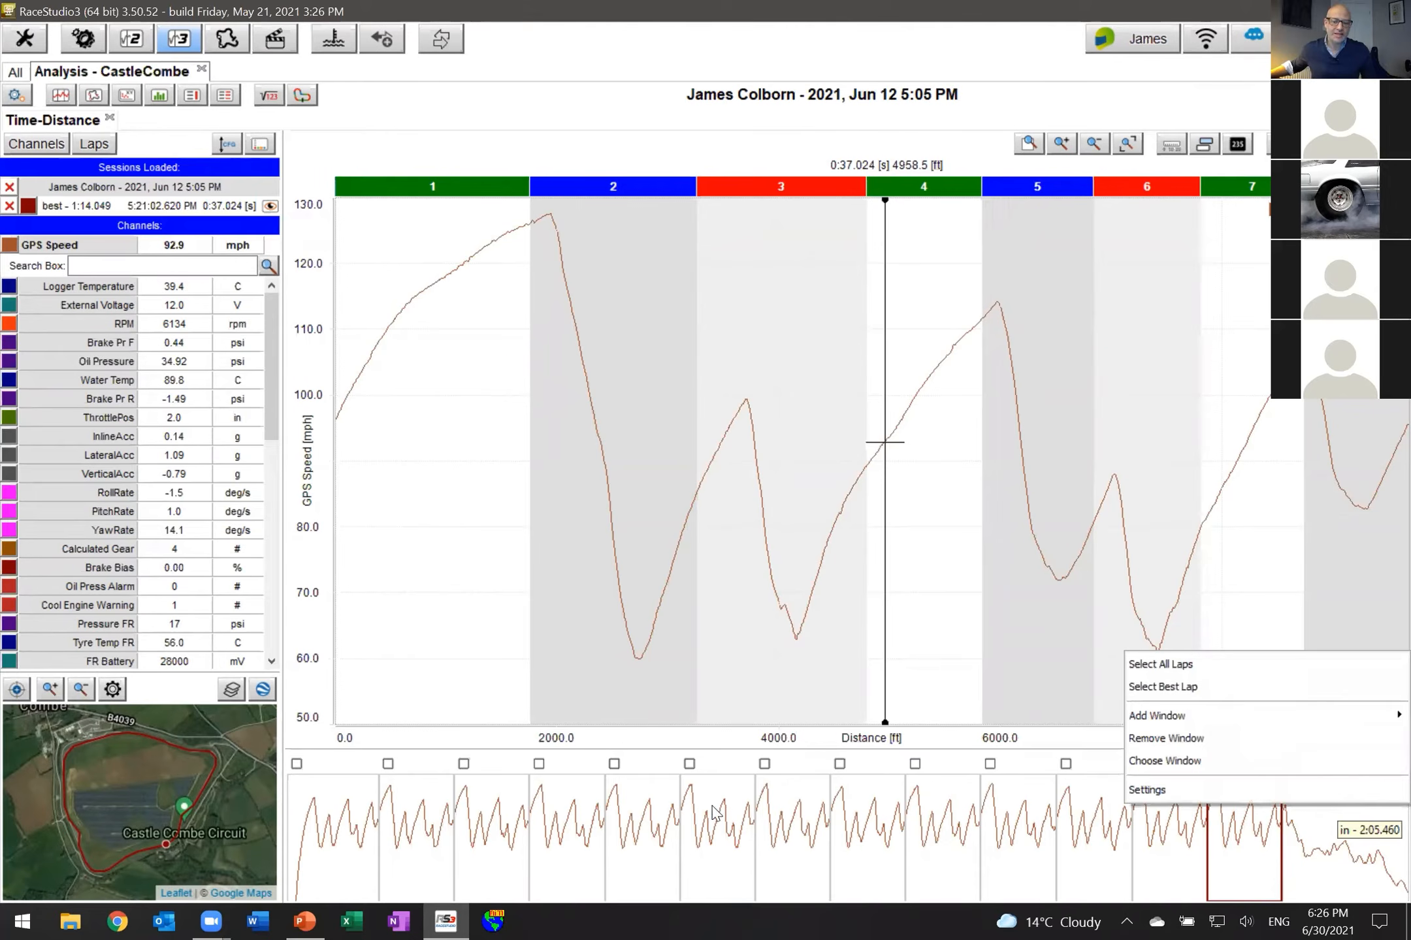
pyautogui.click(1201, 731)
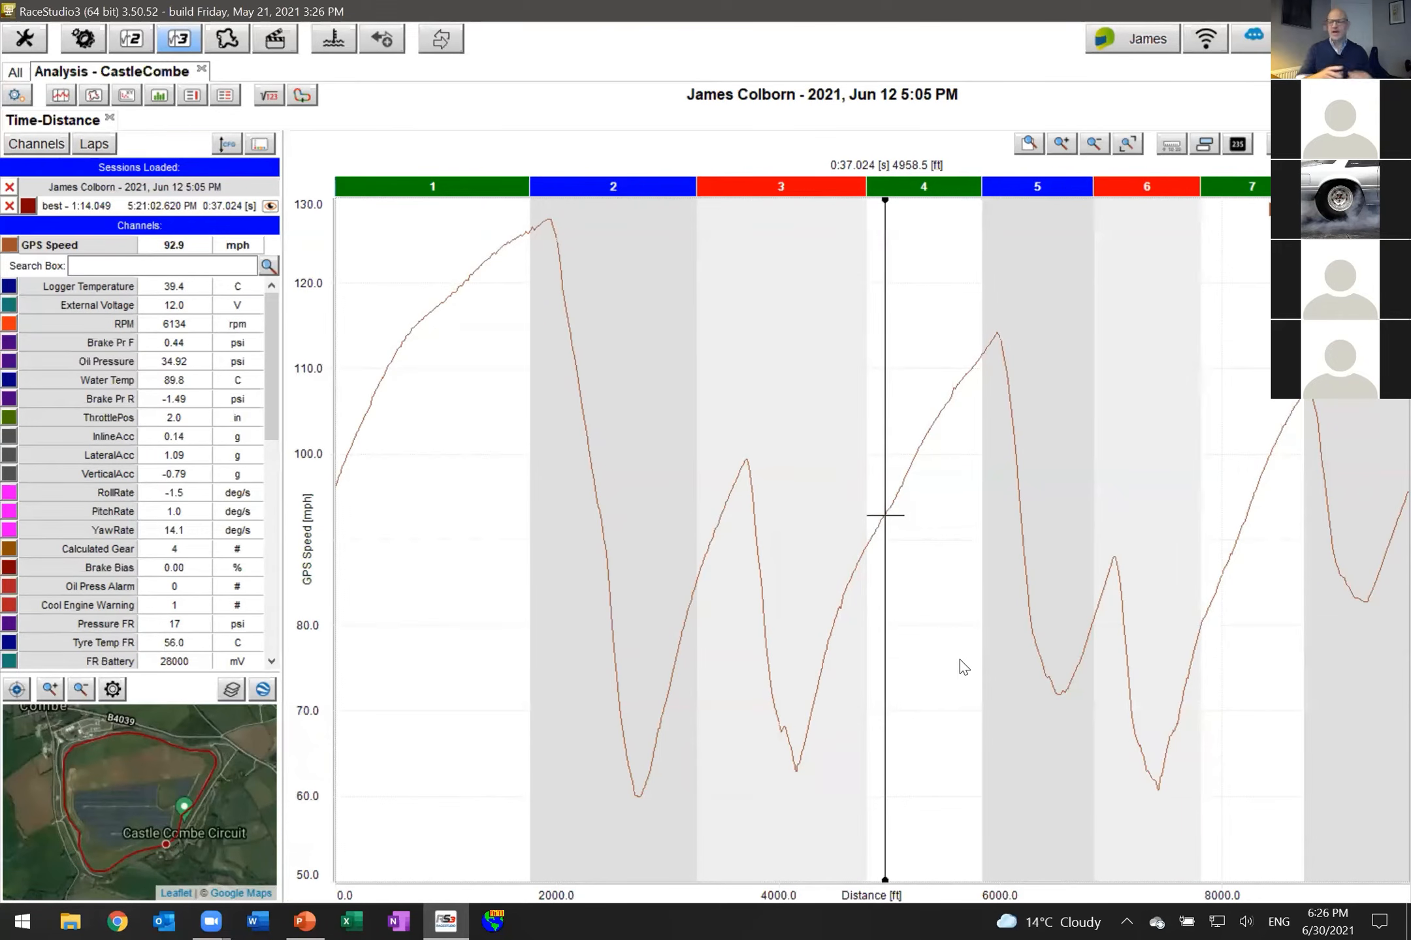
# Add a new window at the bottom of the speed graph and set its type to Story Board.
pyautogui.rightClick(940, 612)
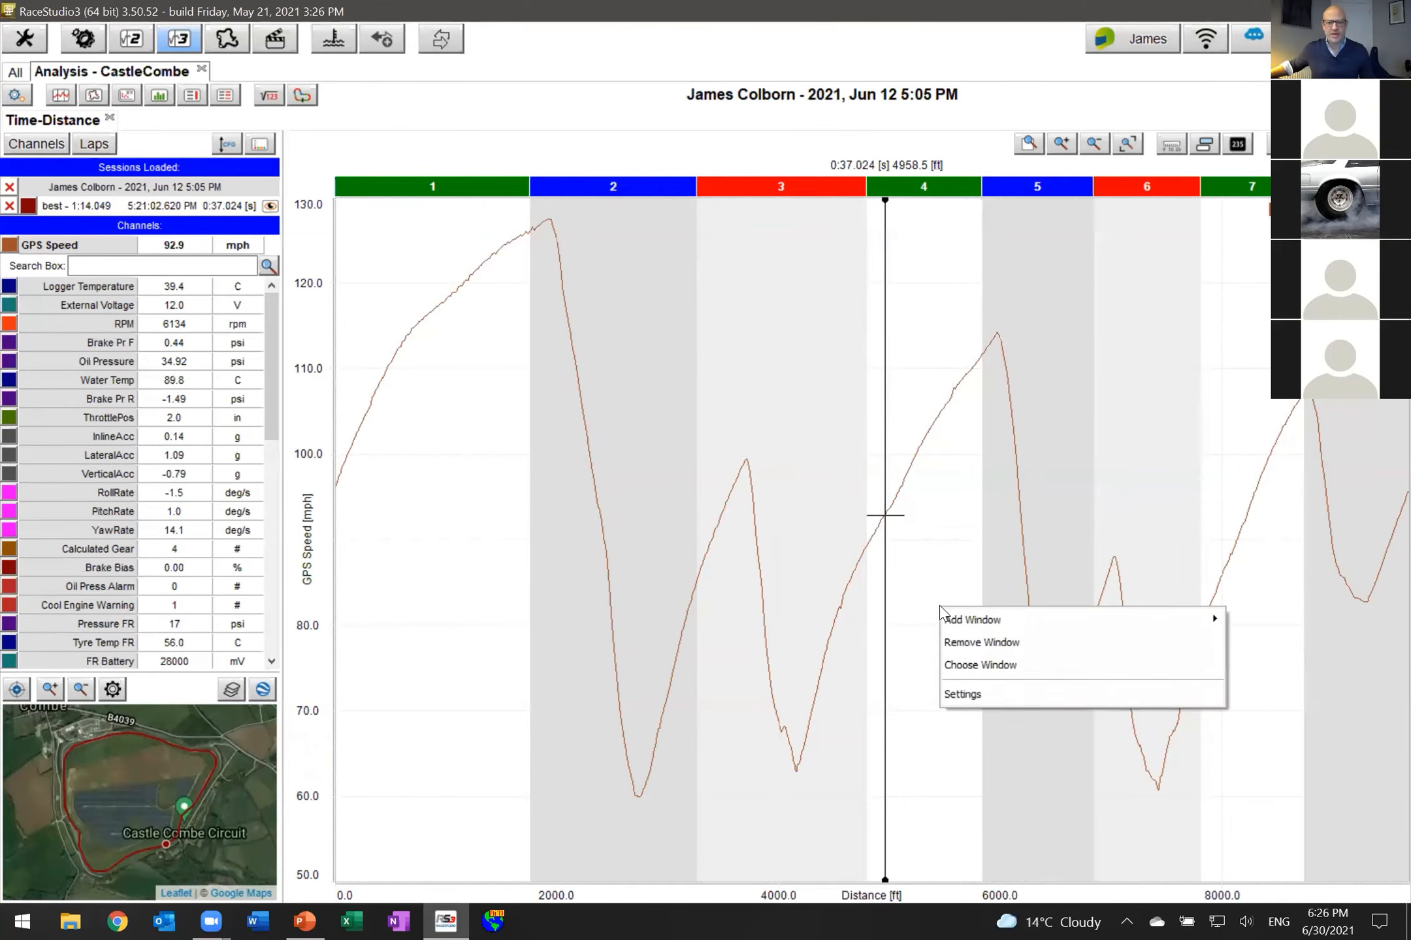
pyautogui.moveTo(961, 625)
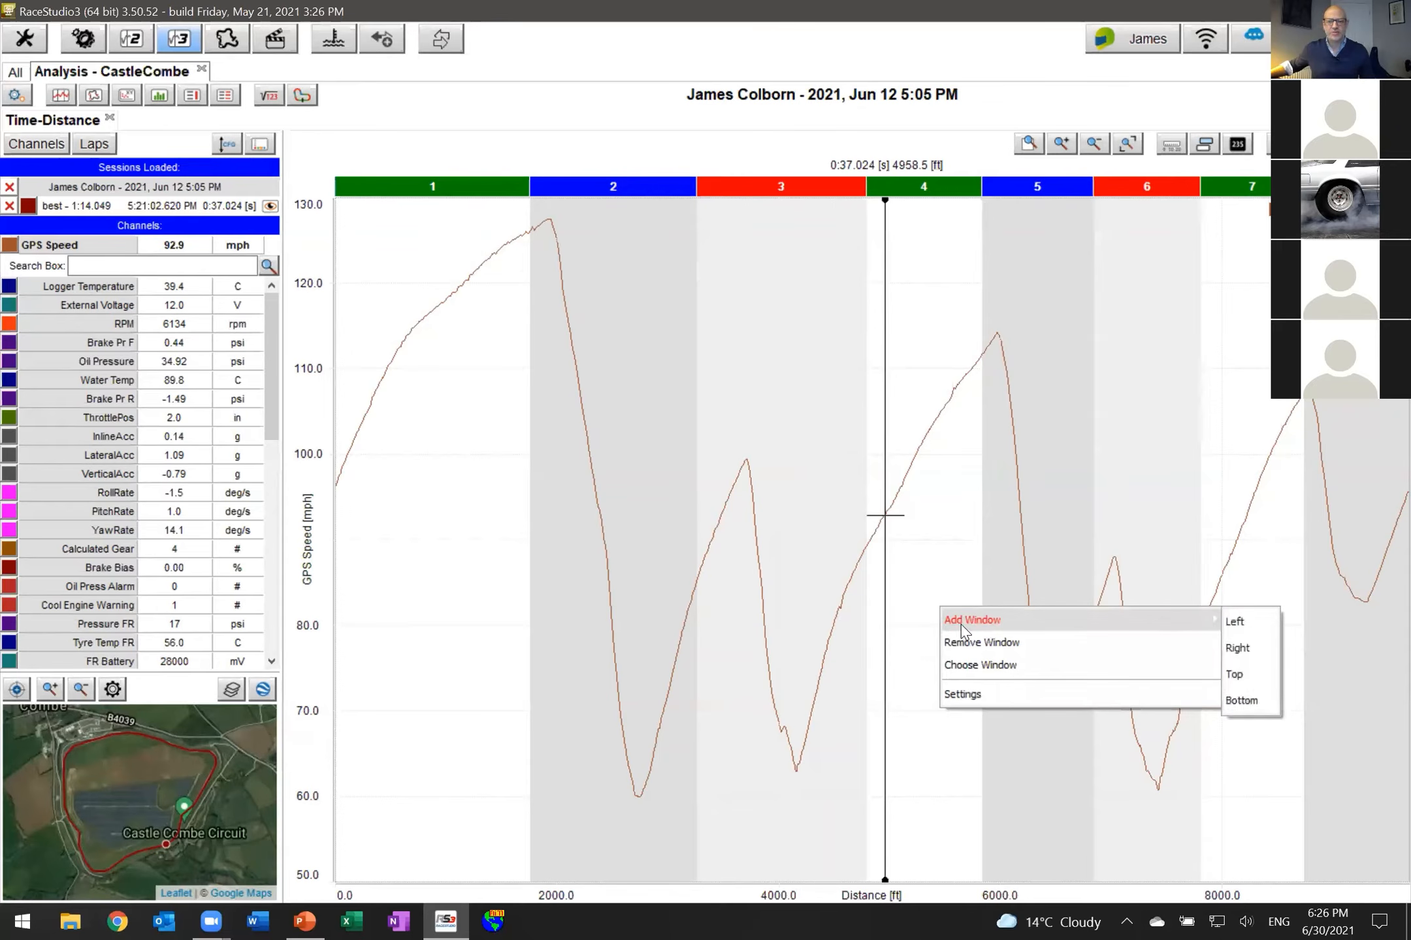
pyautogui.click(1252, 703)
pyautogui.click(892, 698)
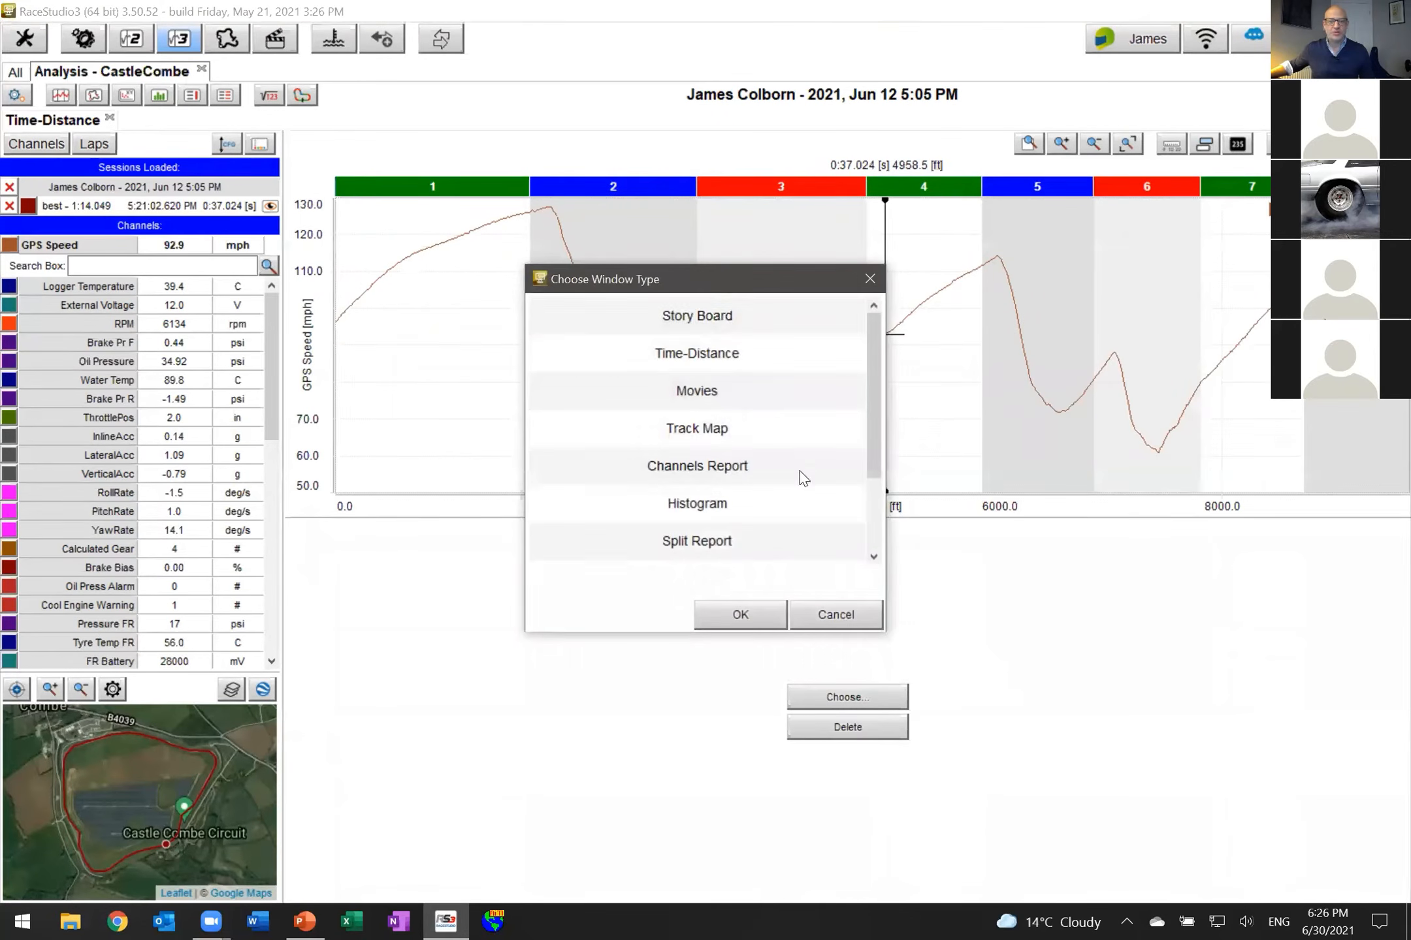
pyautogui.click(721, 319)
pyautogui.click(739, 615)
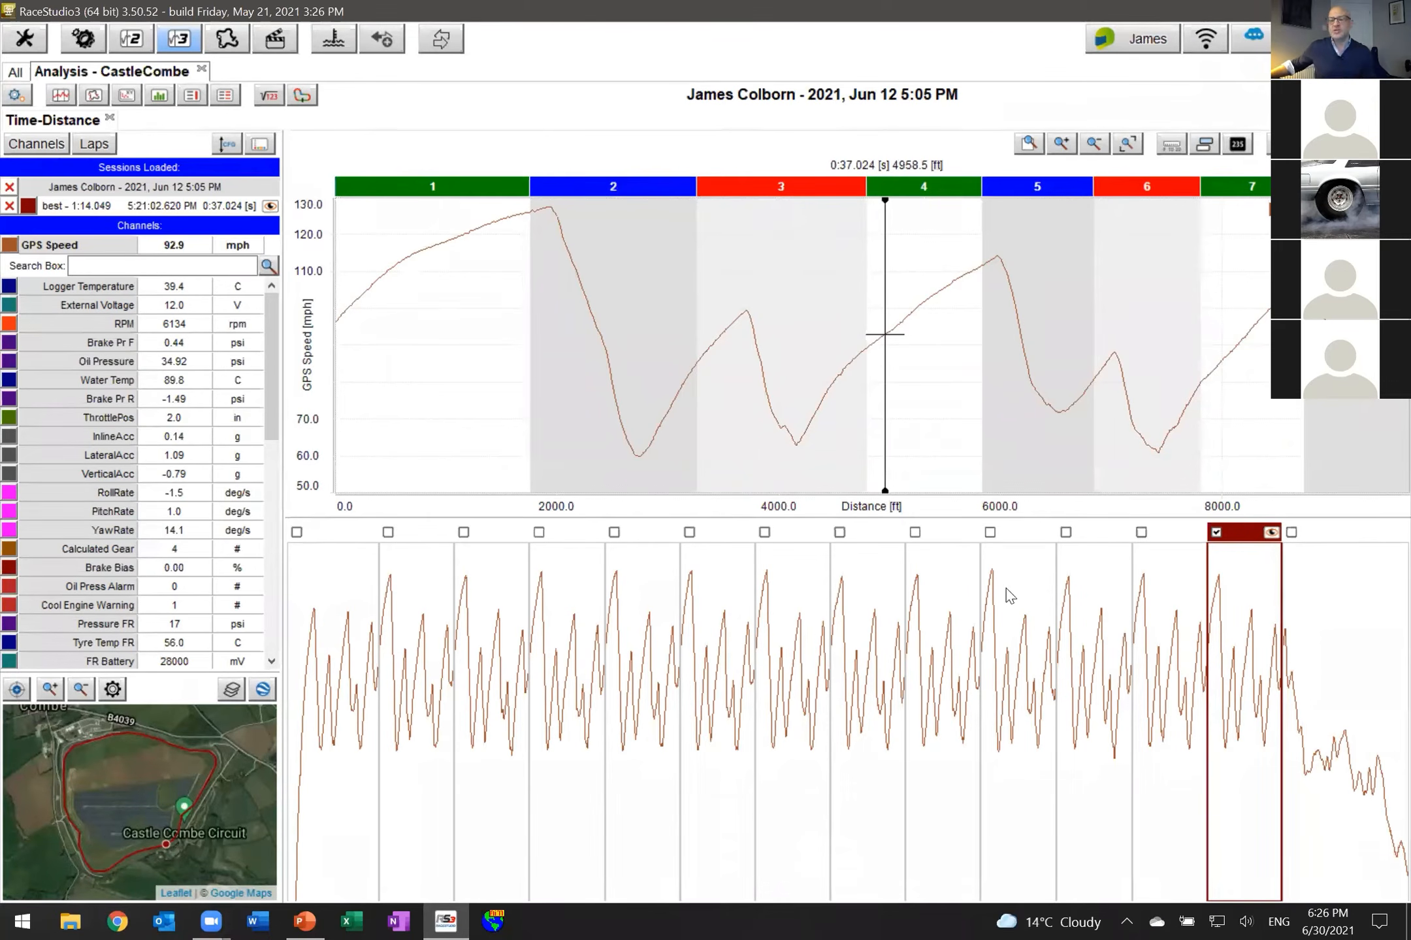
# Remove the newly added Story Board window from the layout.
pyautogui.rightClick(1324, 580)
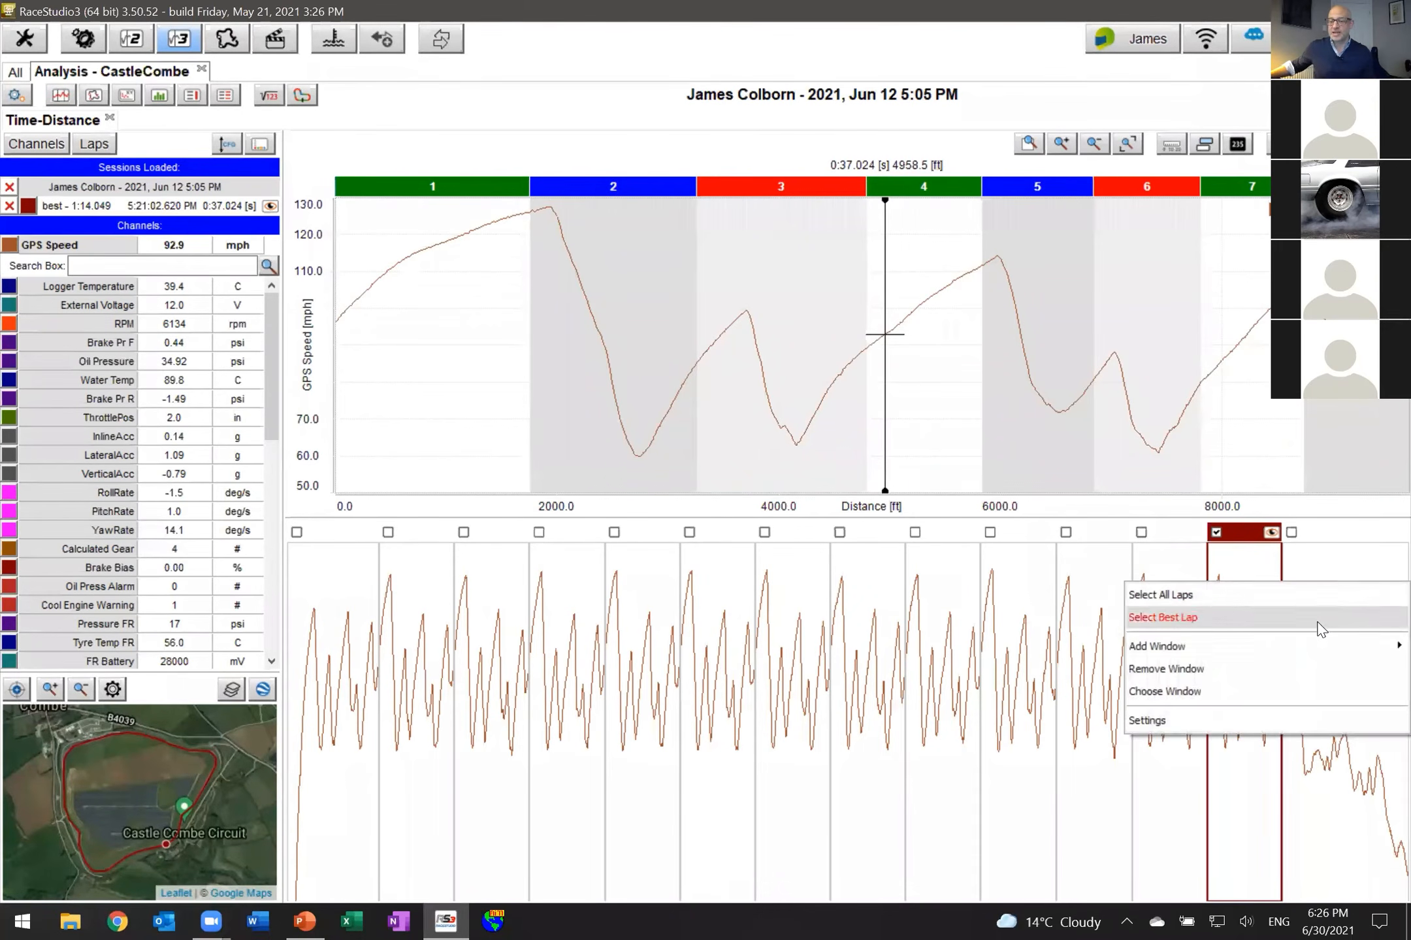
pyautogui.click(1207, 672)
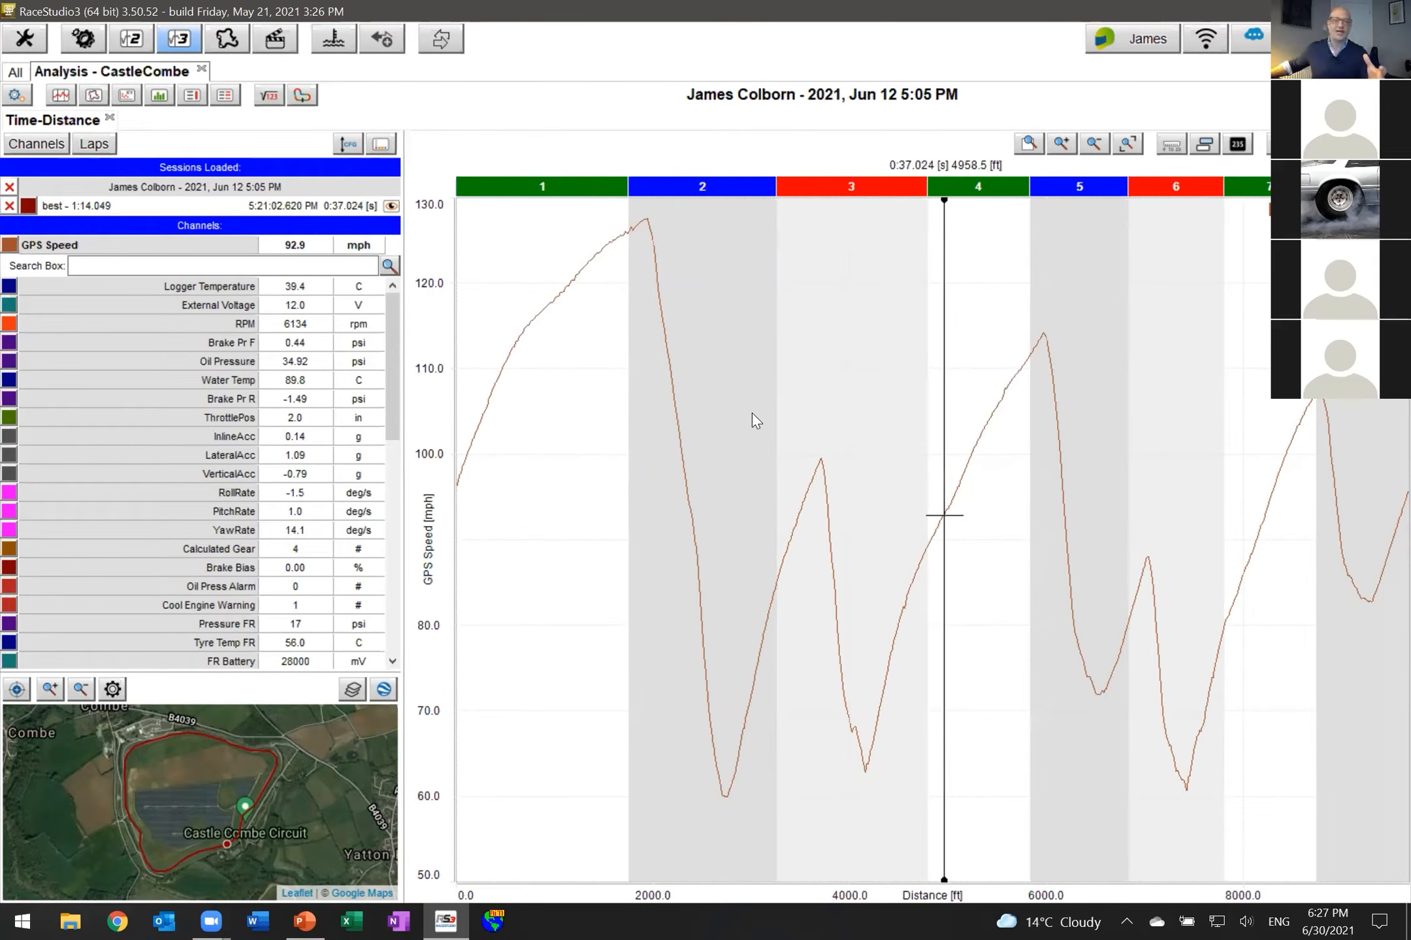
# Filter the channel list by "GPS" and add GPS LonAcc to the plot.
pyautogui.moveTo(396, 341)
pyautogui.mouseDown()
pyautogui.moveTo(392, 636)
pyautogui.moveTo(383, 326)
pyautogui.mouseUp()
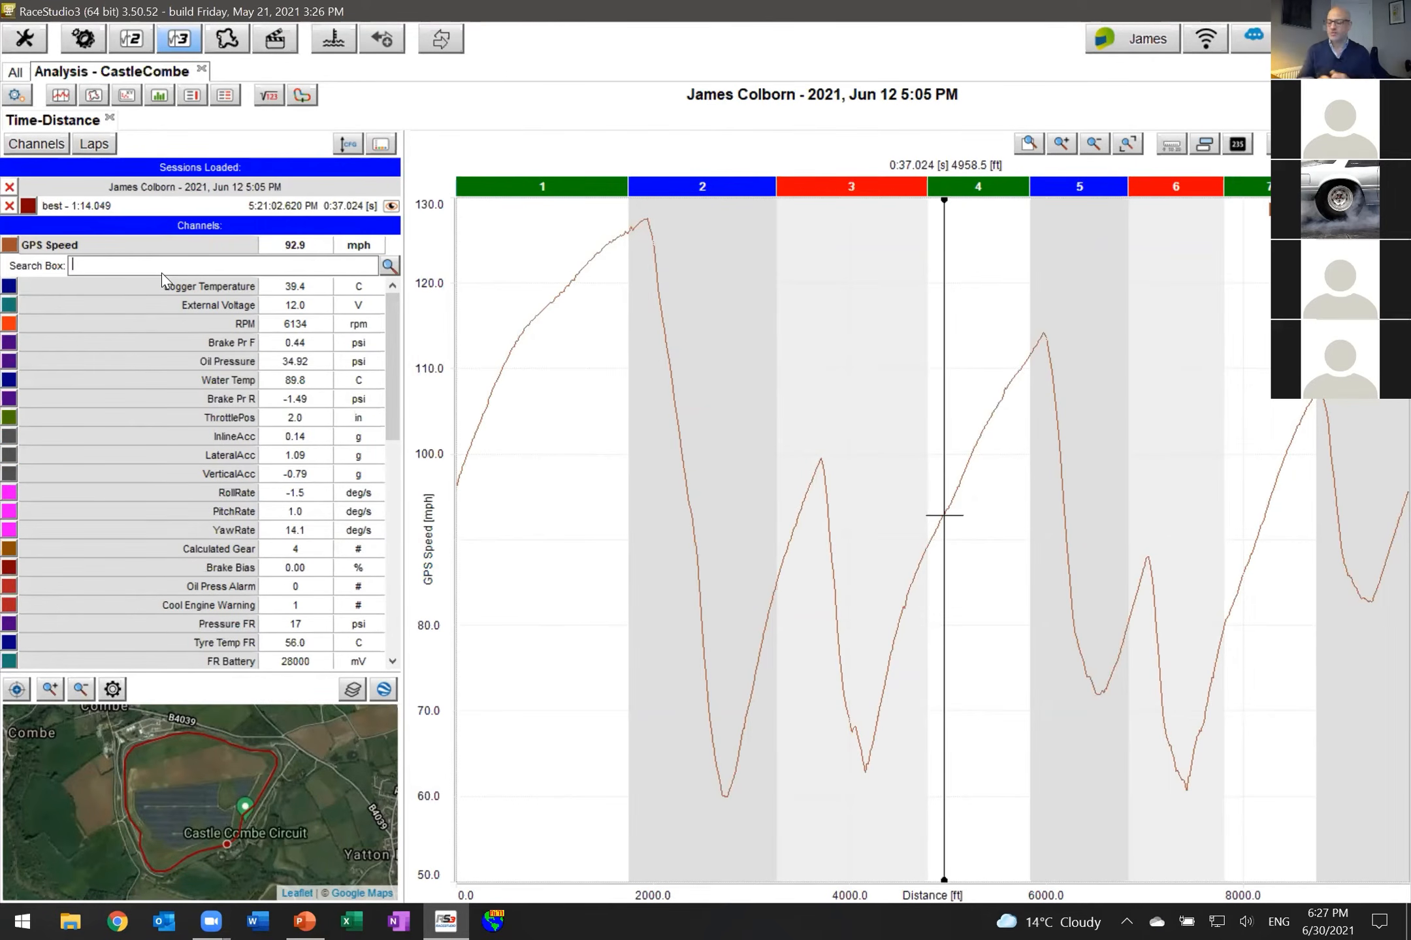
pyautogui.write('GPS')
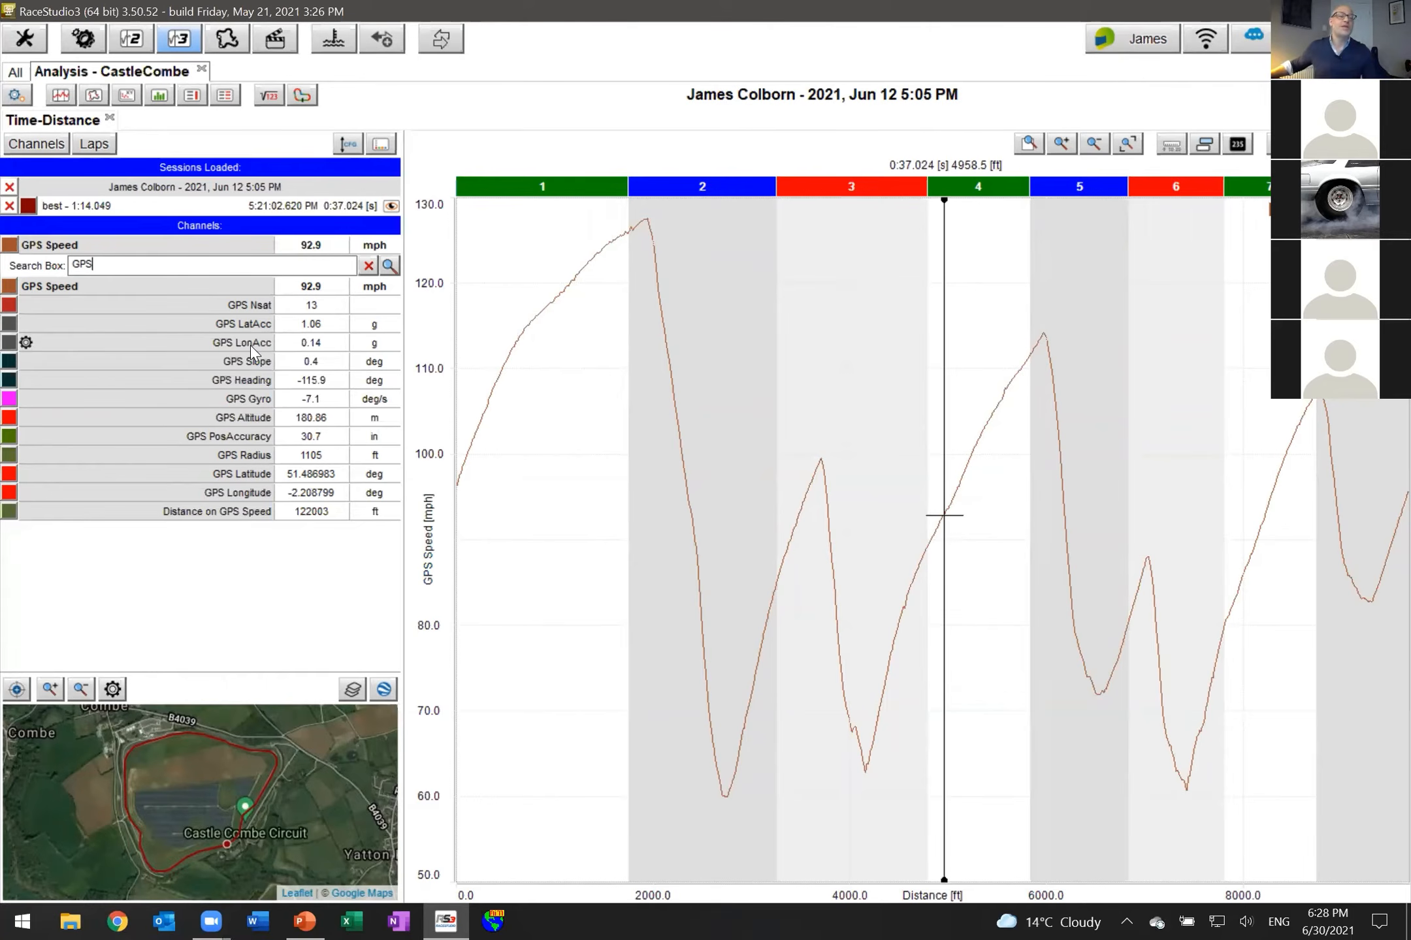
pyautogui.click(245, 345)
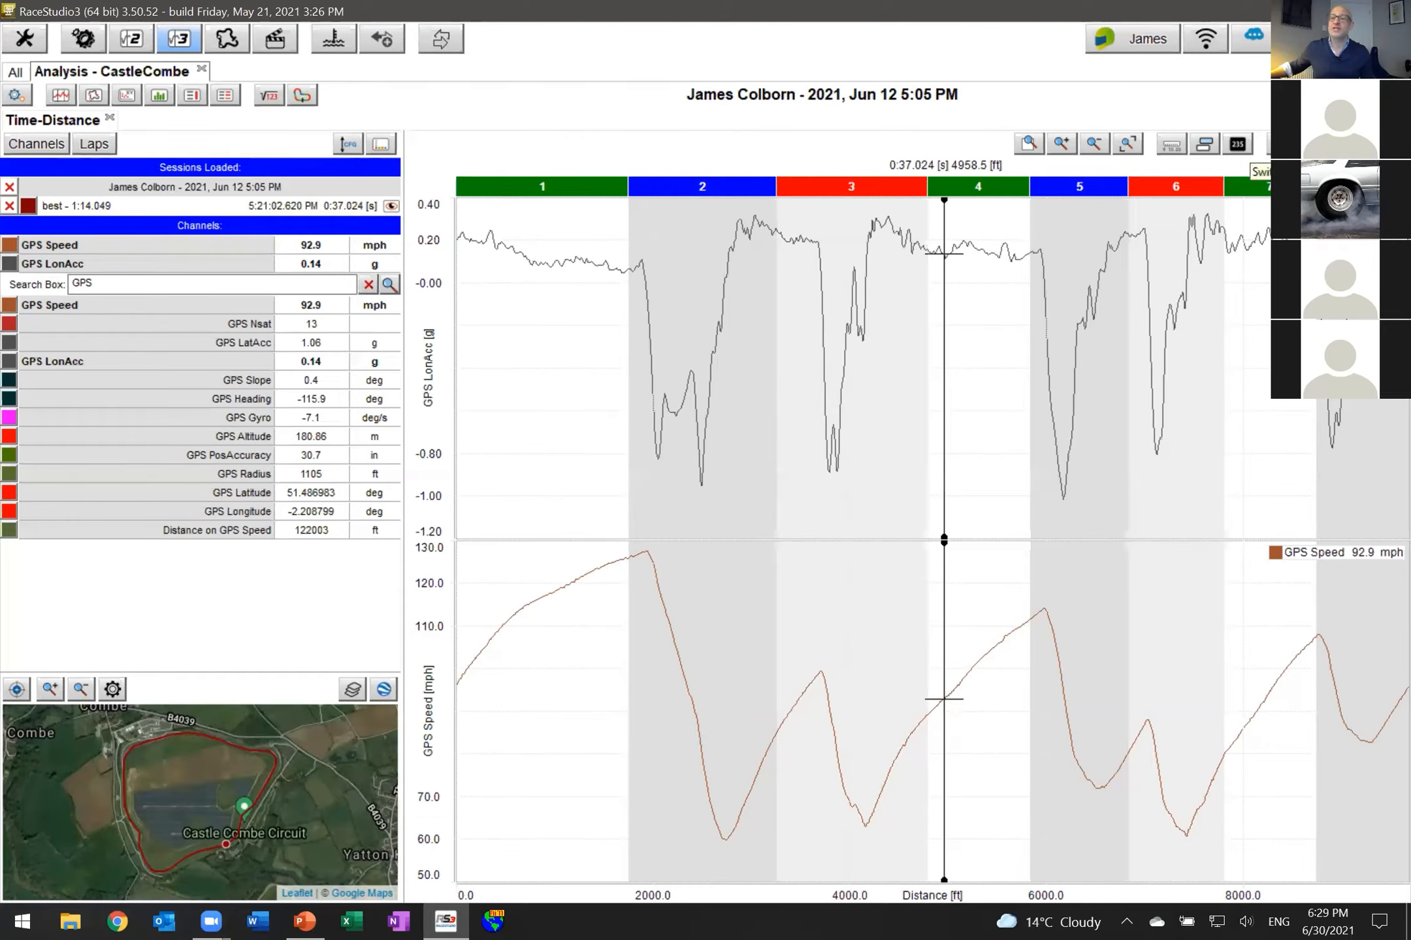
# Switch the plot to numbered channel groups and assign GPS LonAcc to group 2, below GPS Speed.
pyautogui.click(1274, 145)
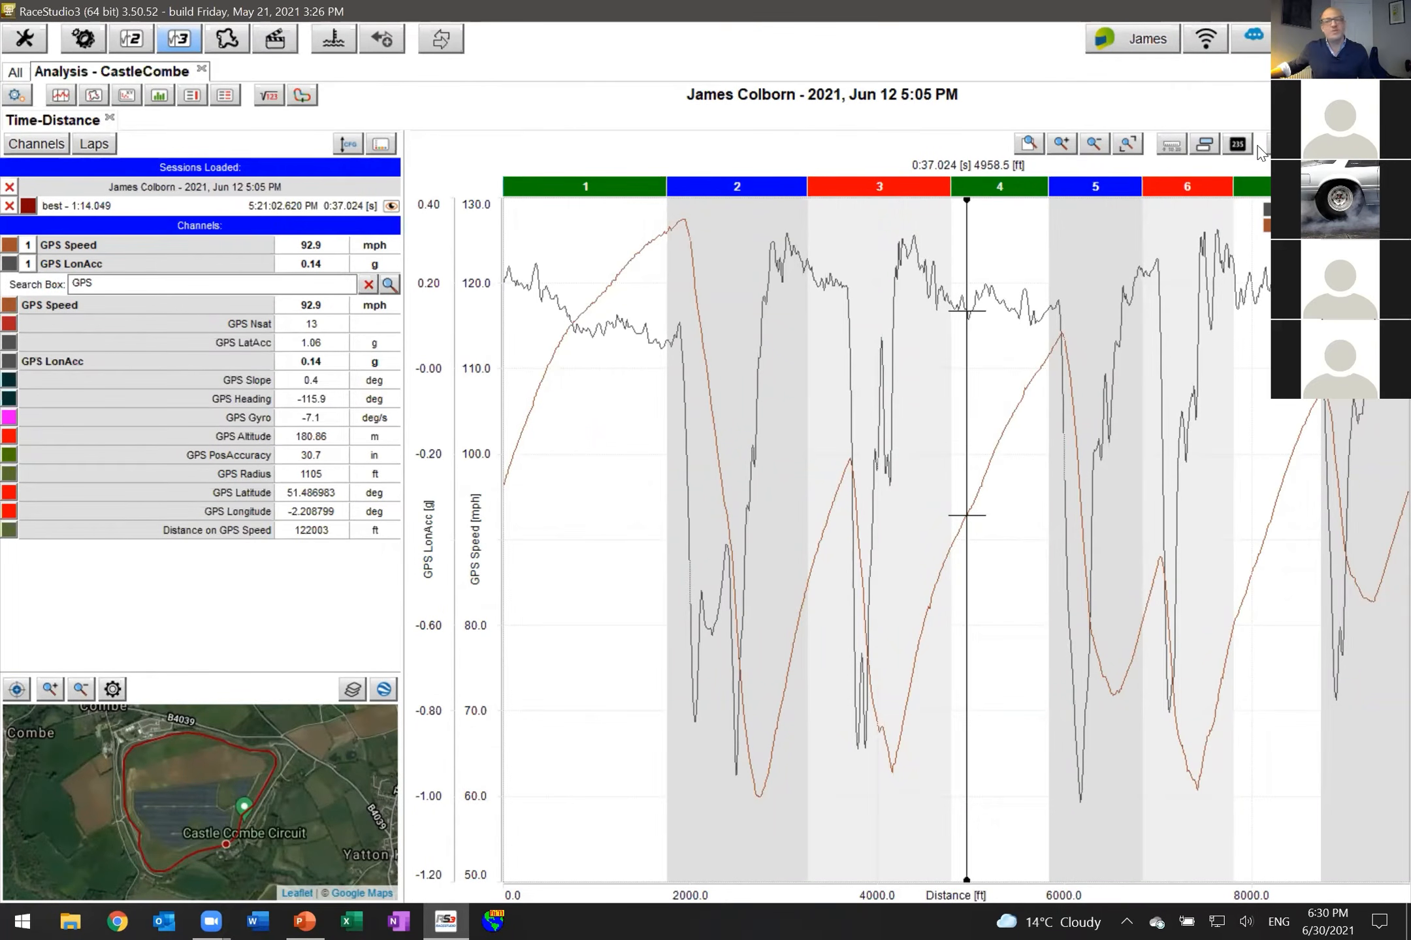
pyautogui.click(27, 264)
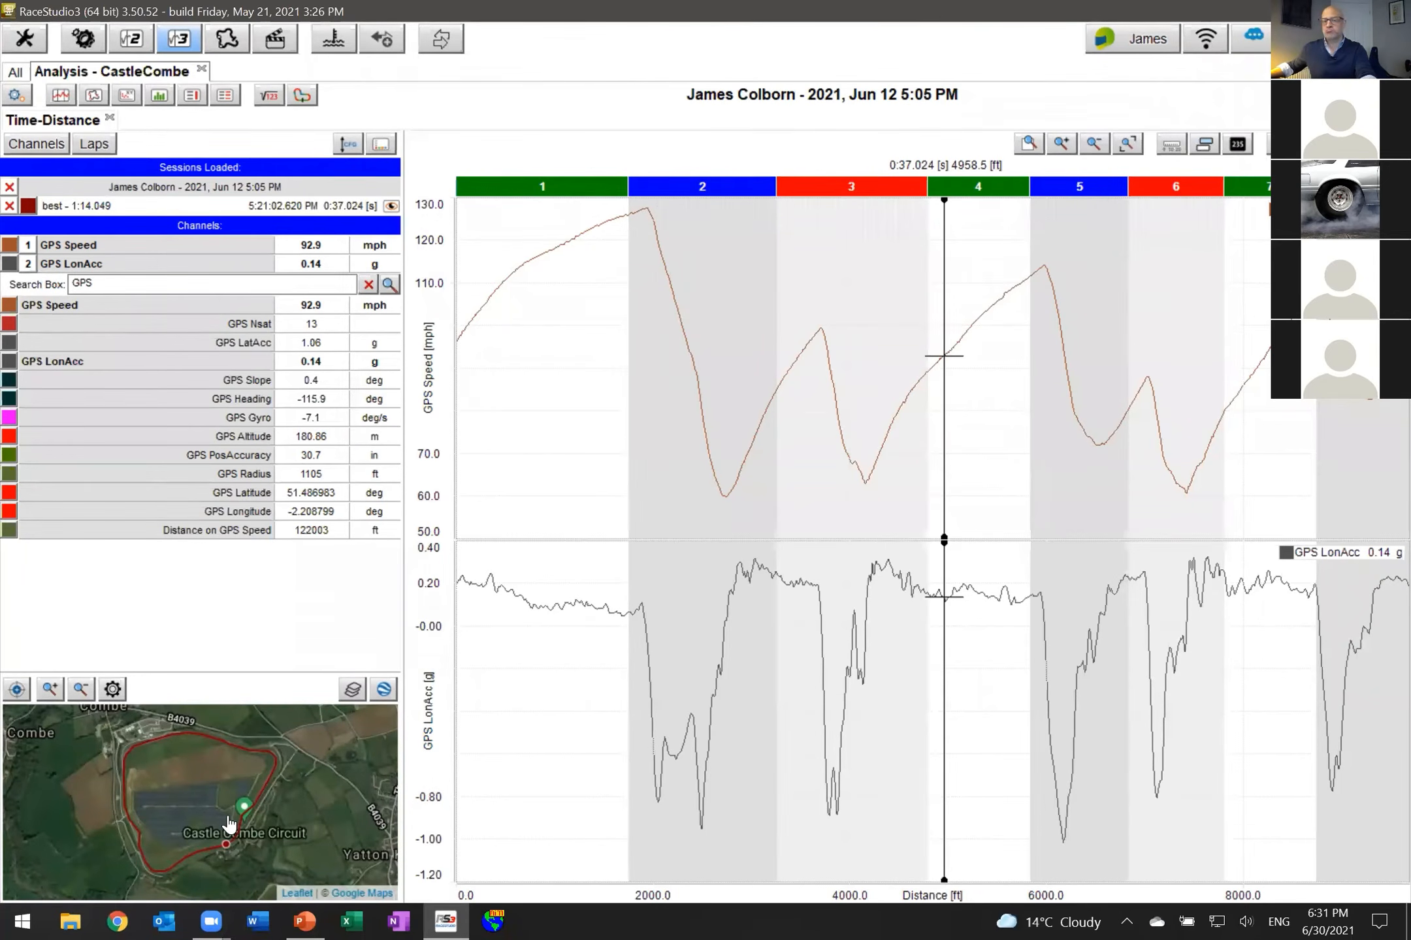
# Enlarge the track map pane and zoom the map in on the track section north-east of the Castle Combe Circuit marker.
pyautogui.moveTo(246, 671); pyautogui.dragTo(217, 563)
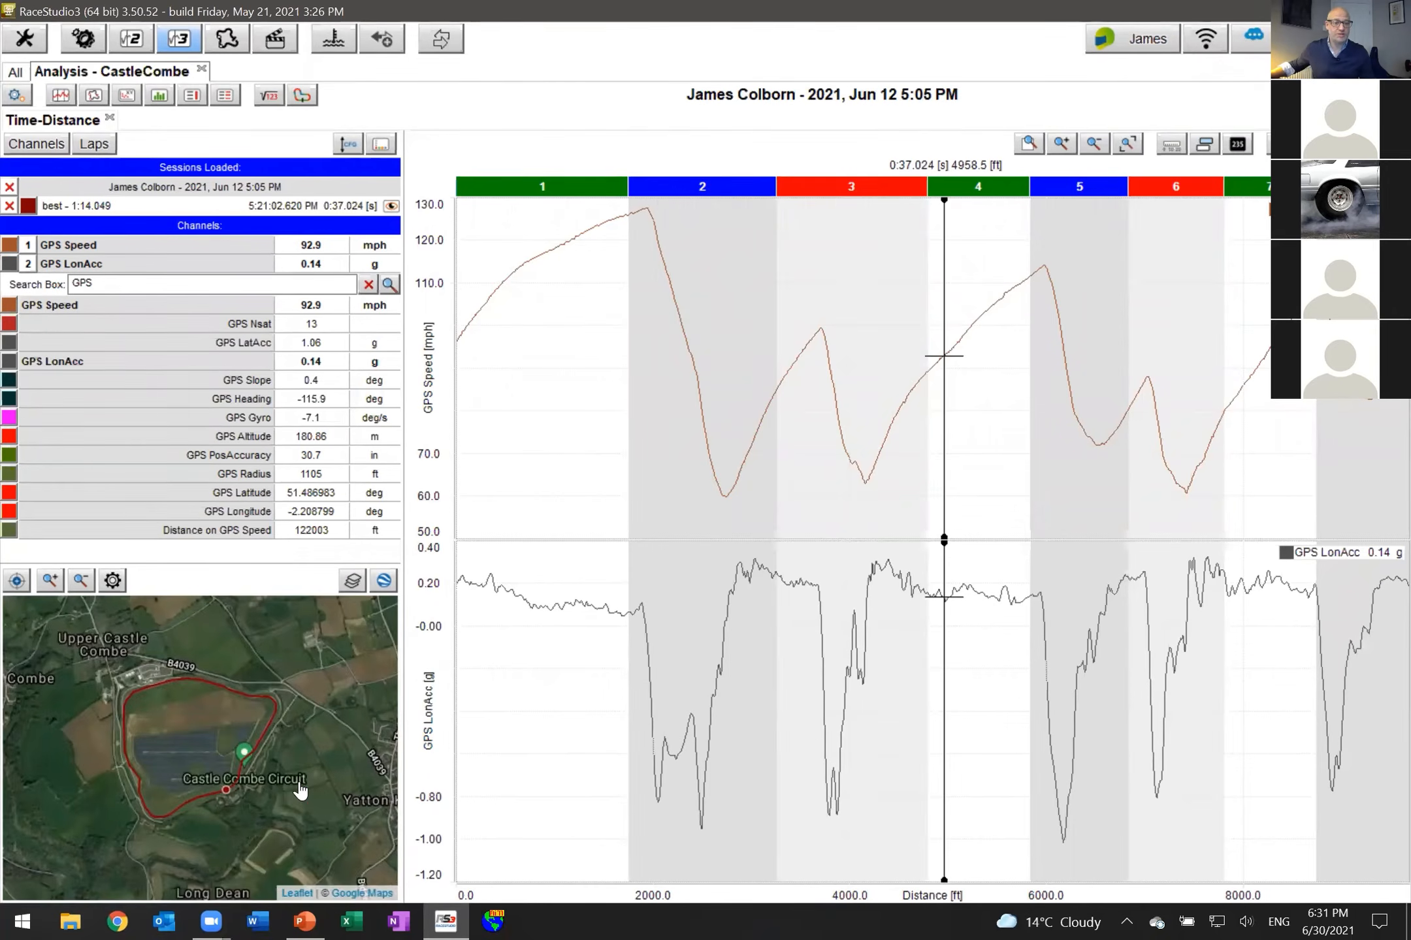
pyautogui.scroll(1, 230, 752)
pyautogui.scroll(1, 283, 759)
pyautogui.scroll(1, 280, 744)
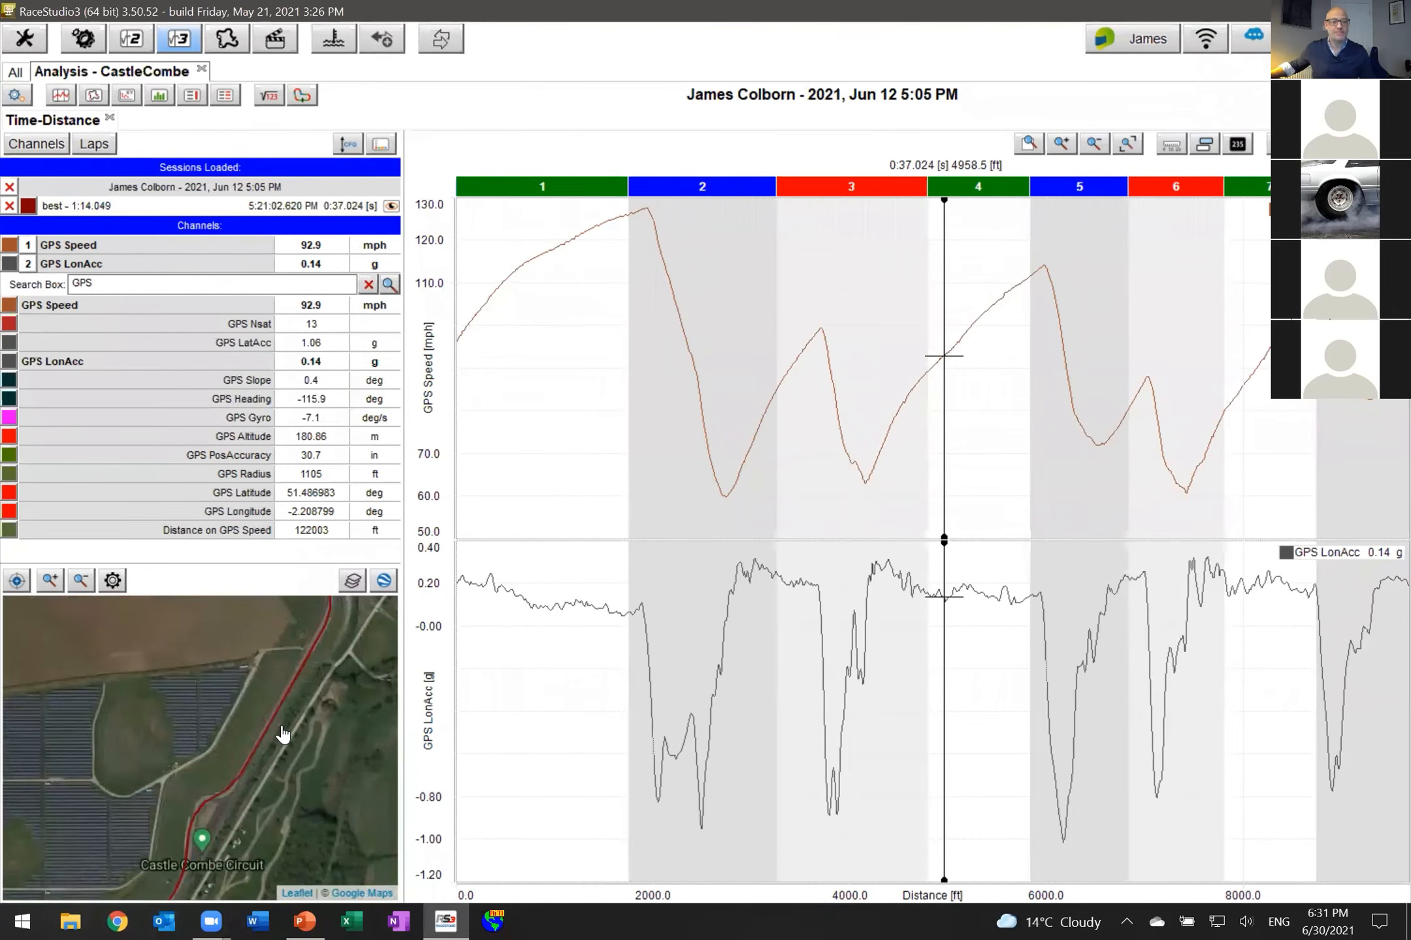
pyautogui.moveTo(277, 730); pyautogui.dragTo(274, 777)
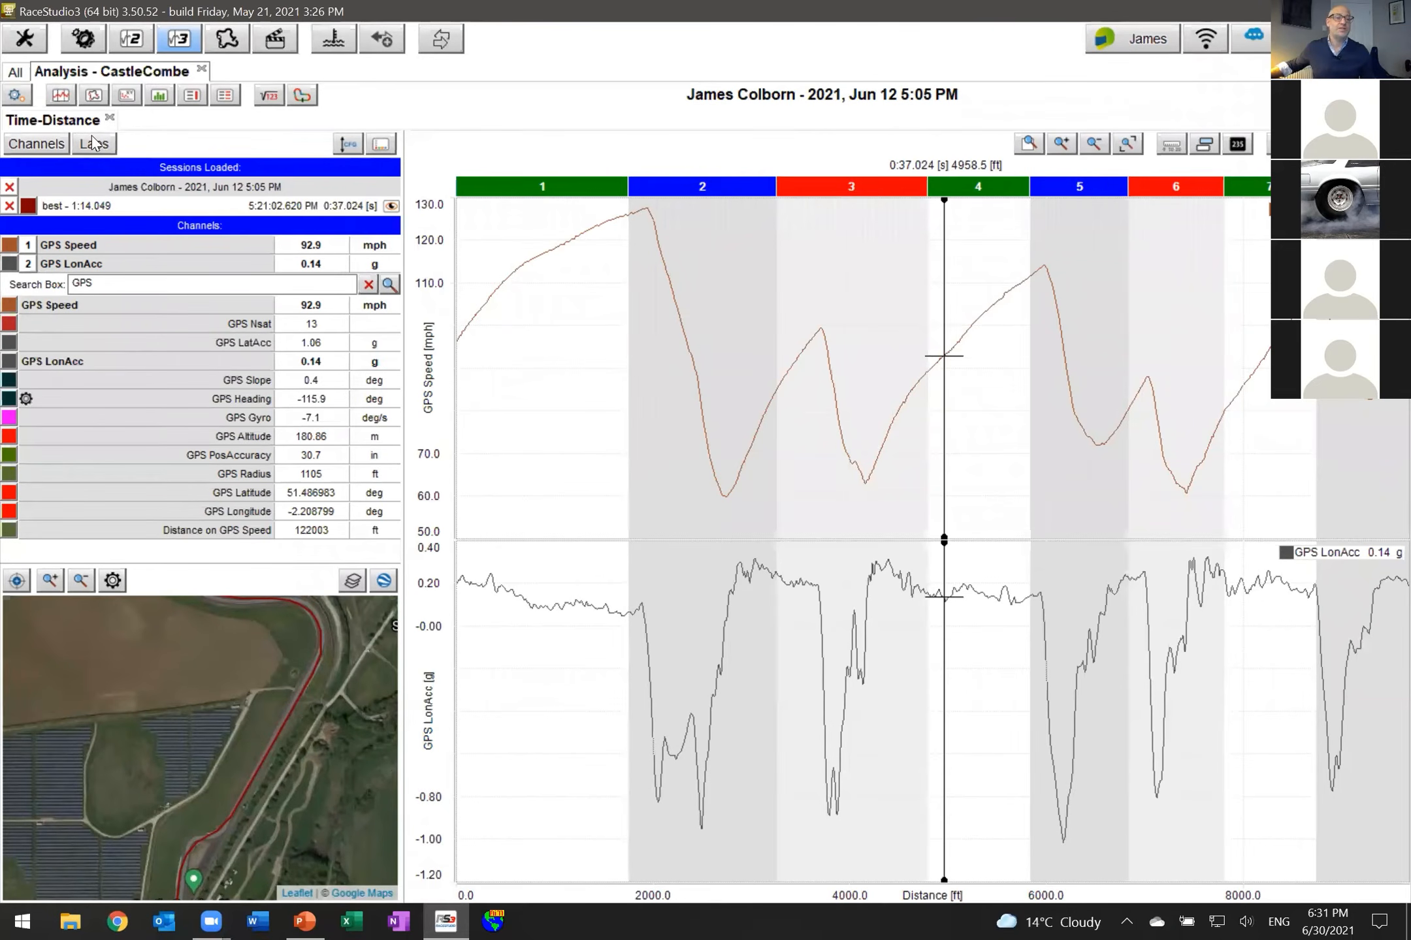
# Save the current layout as a new profile named "AiM Technologies Webinar".
pyautogui.click(16, 96)
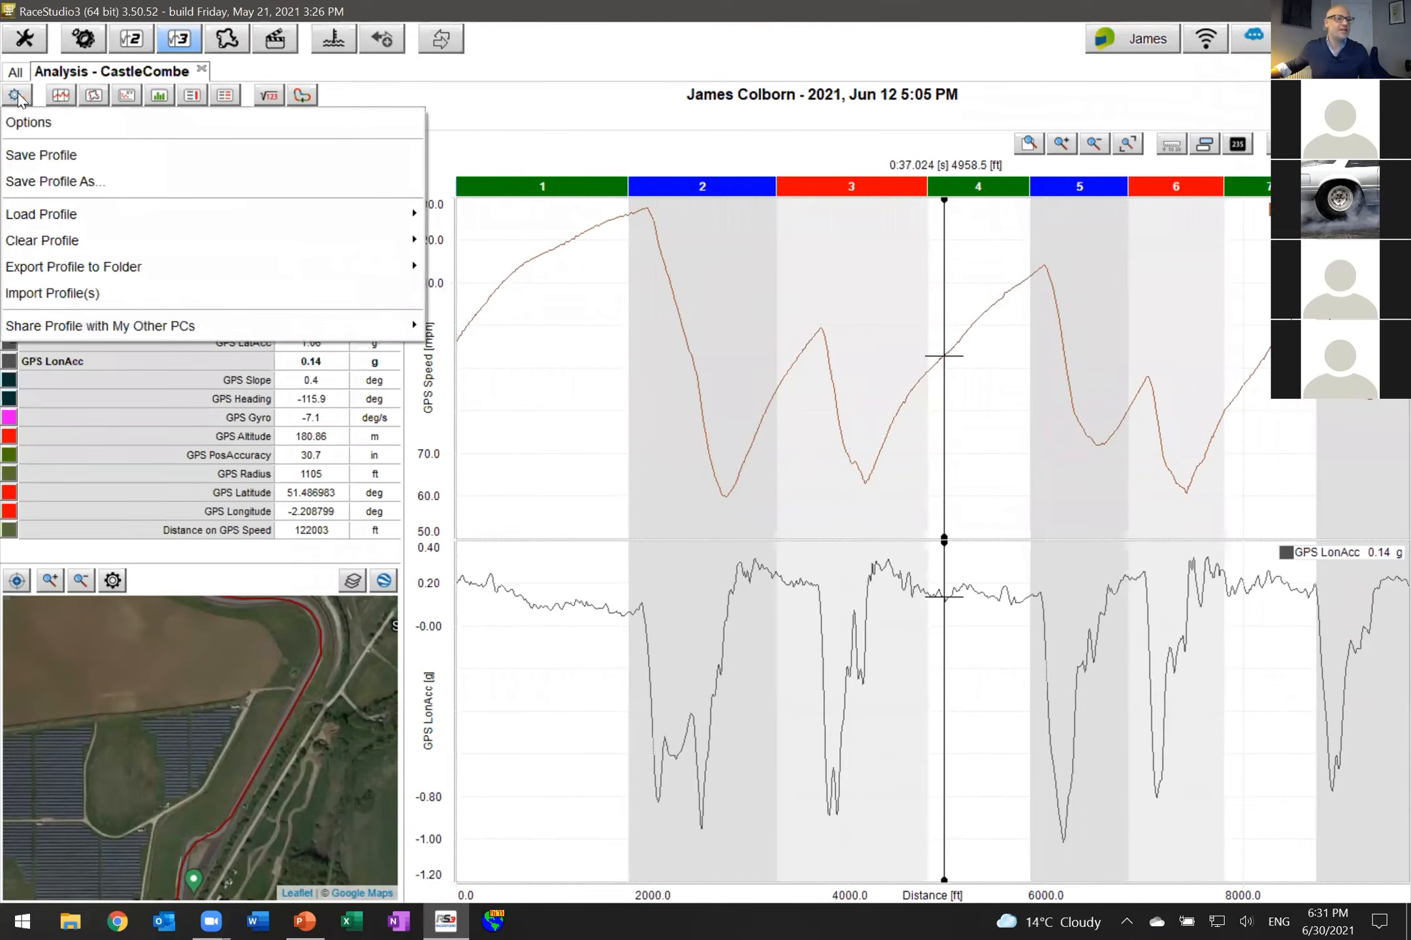
pyautogui.click(68, 181)
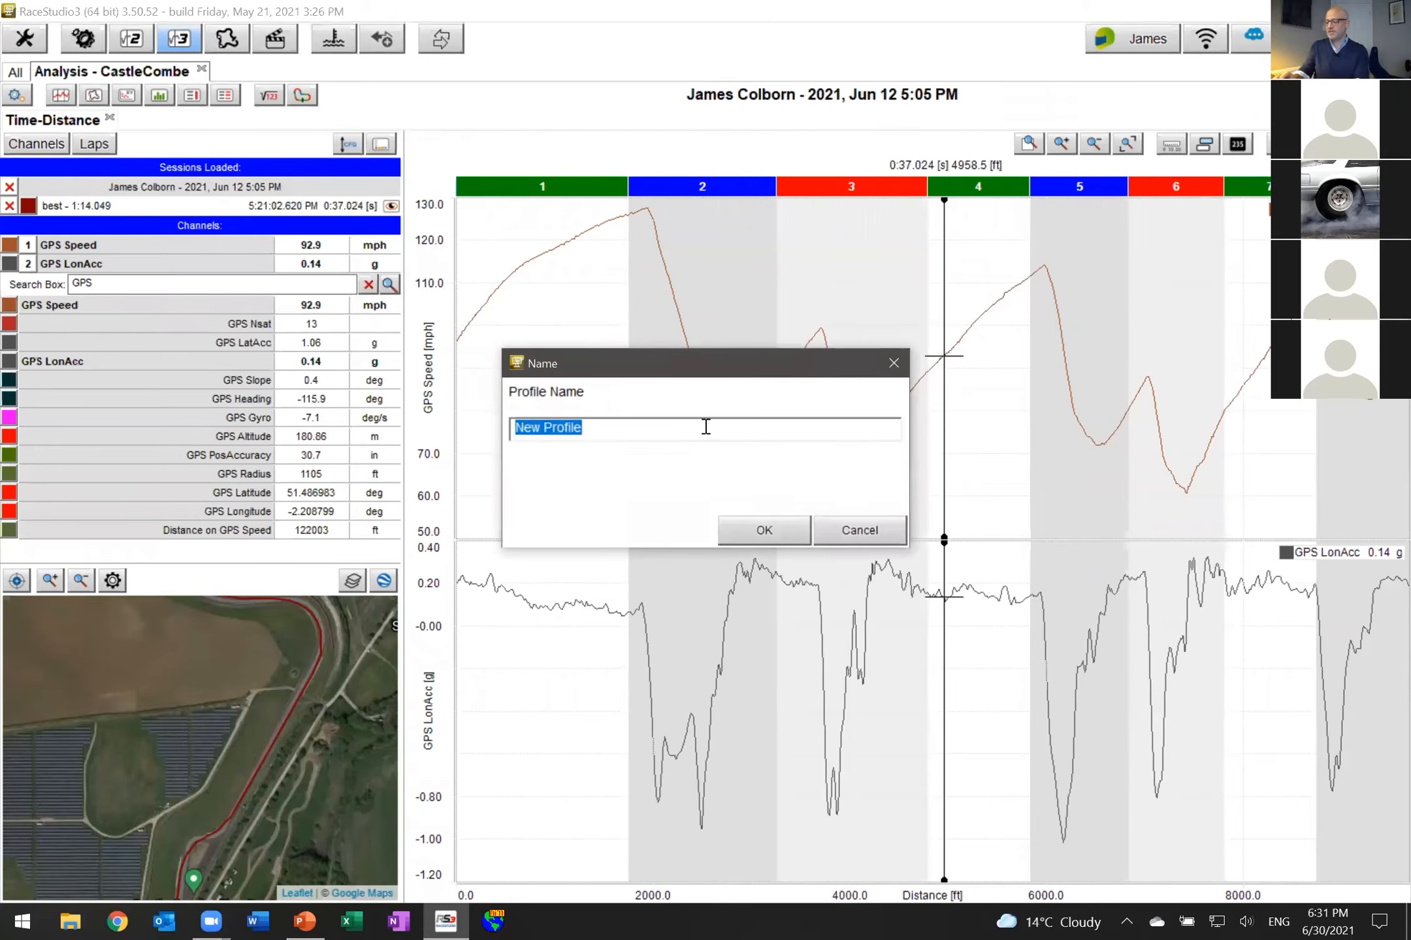
pyautogui.write('AiM S')
pyautogui.press('BackSpace')
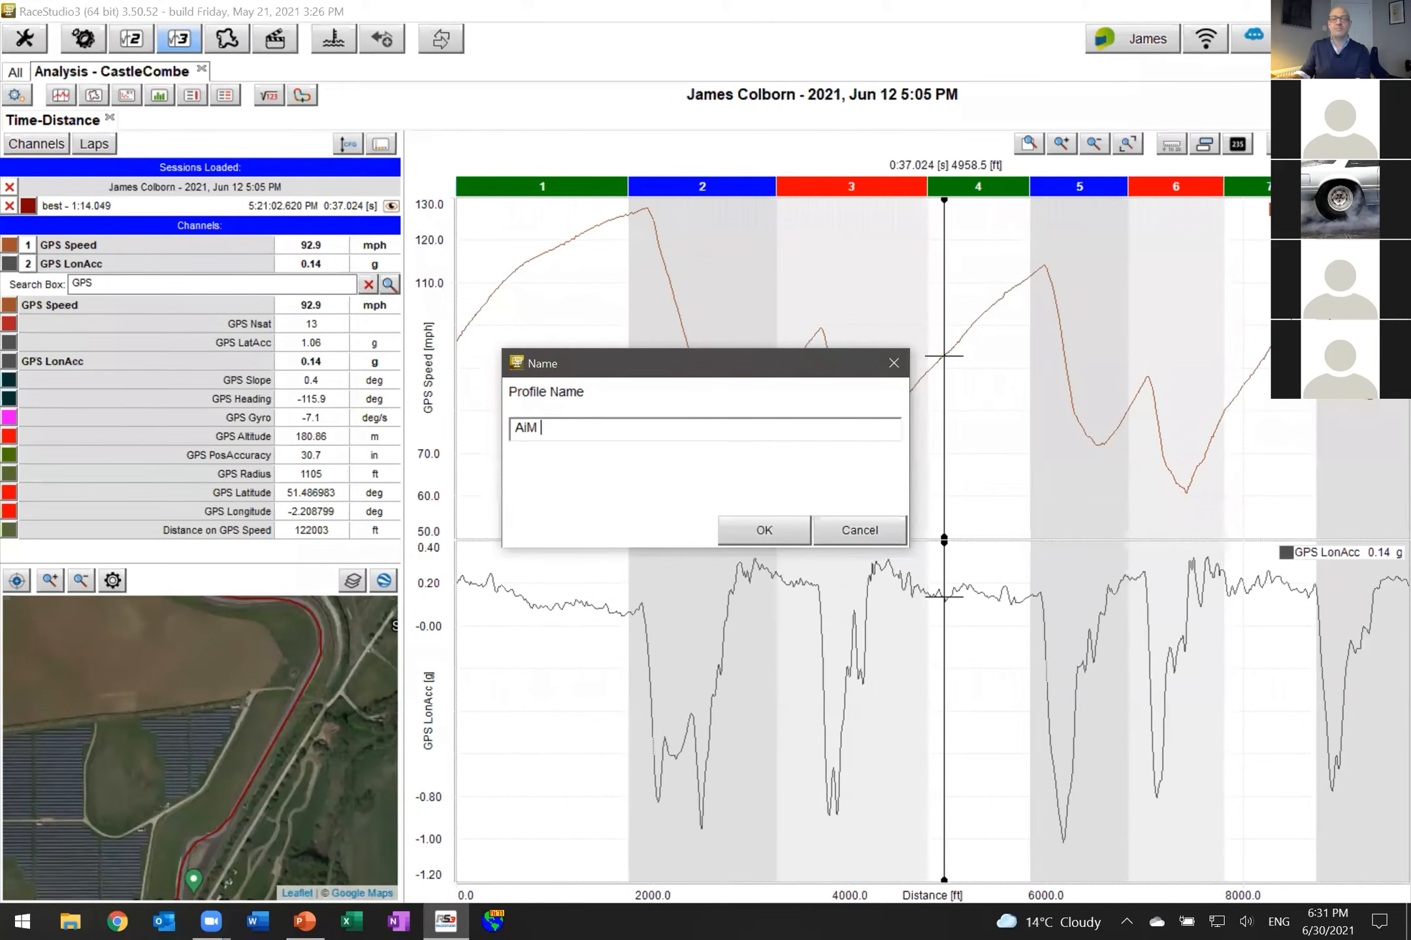
pyautogui.write('Technologies Webinar')
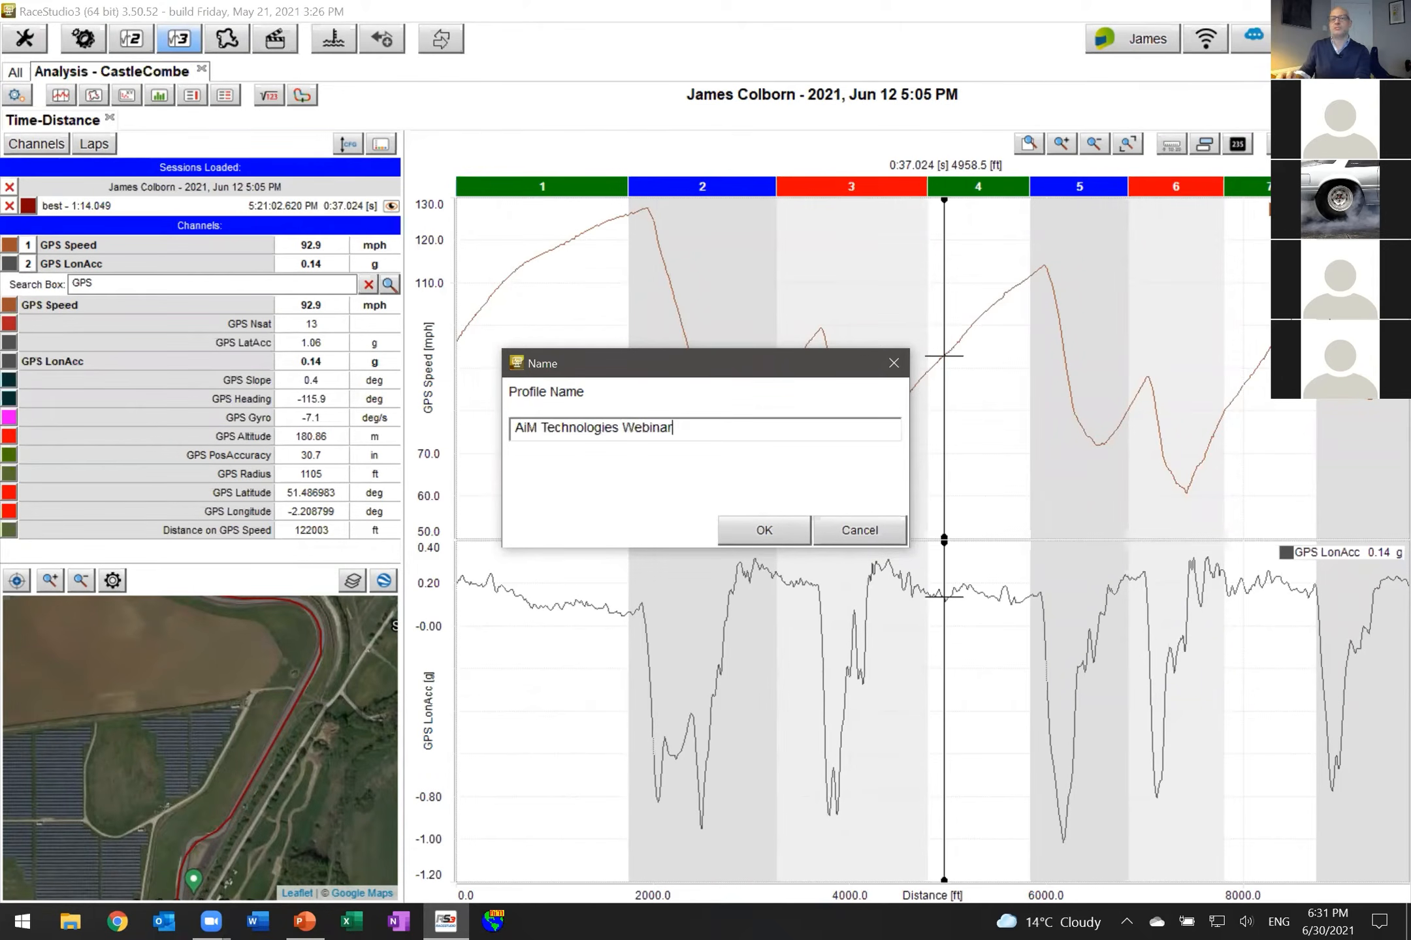
pyautogui.click(759, 528)
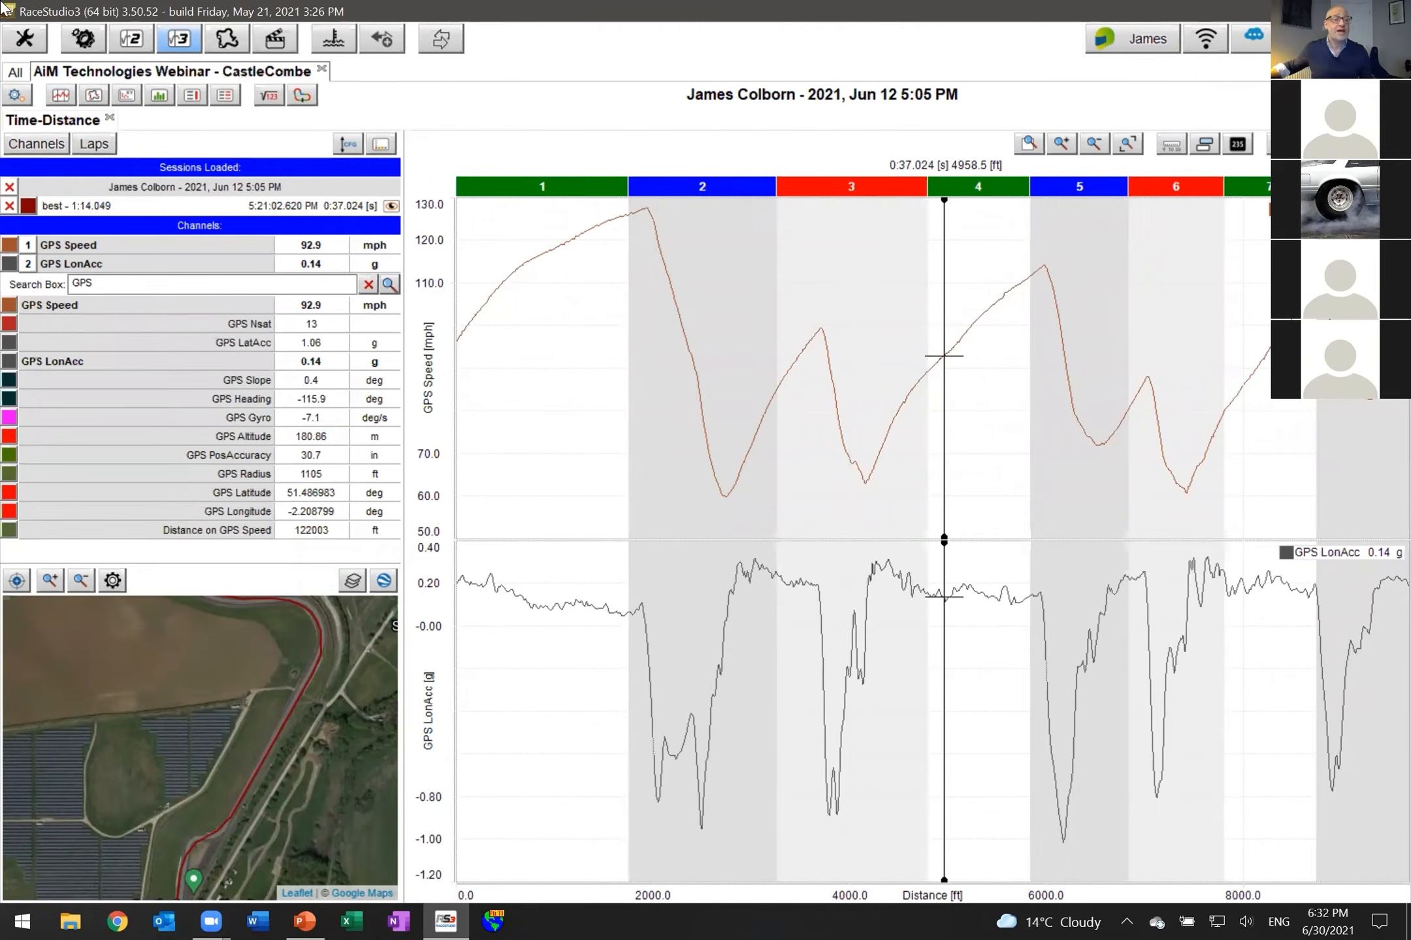
# Show the session's lap list and overlay lap 10 (1:14.590) on the best lap (1:14.049).
pyautogui.click(97, 149)
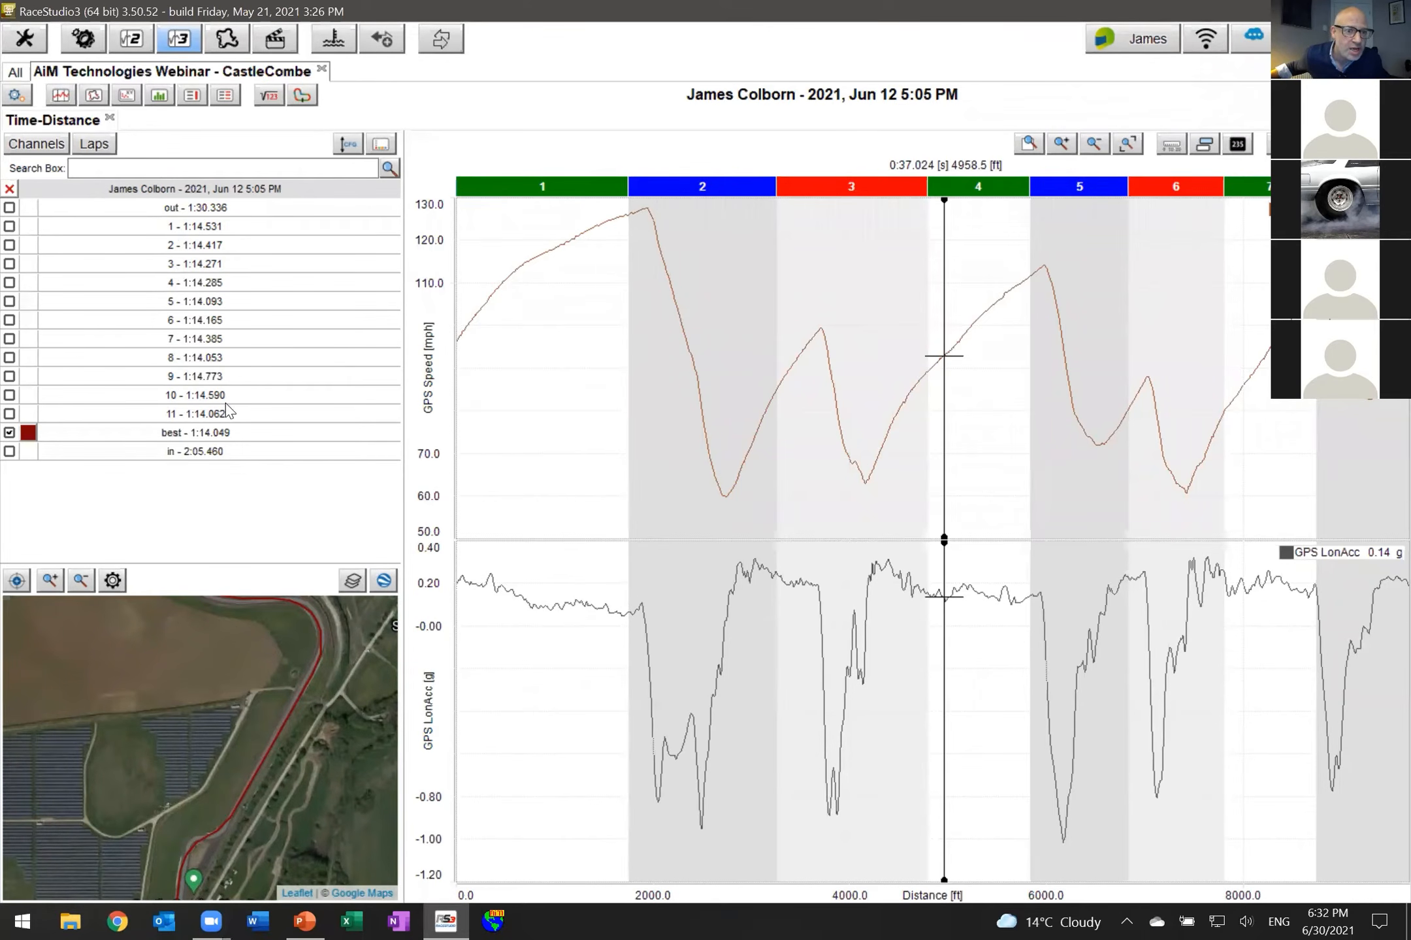
pyautogui.click(9, 375)
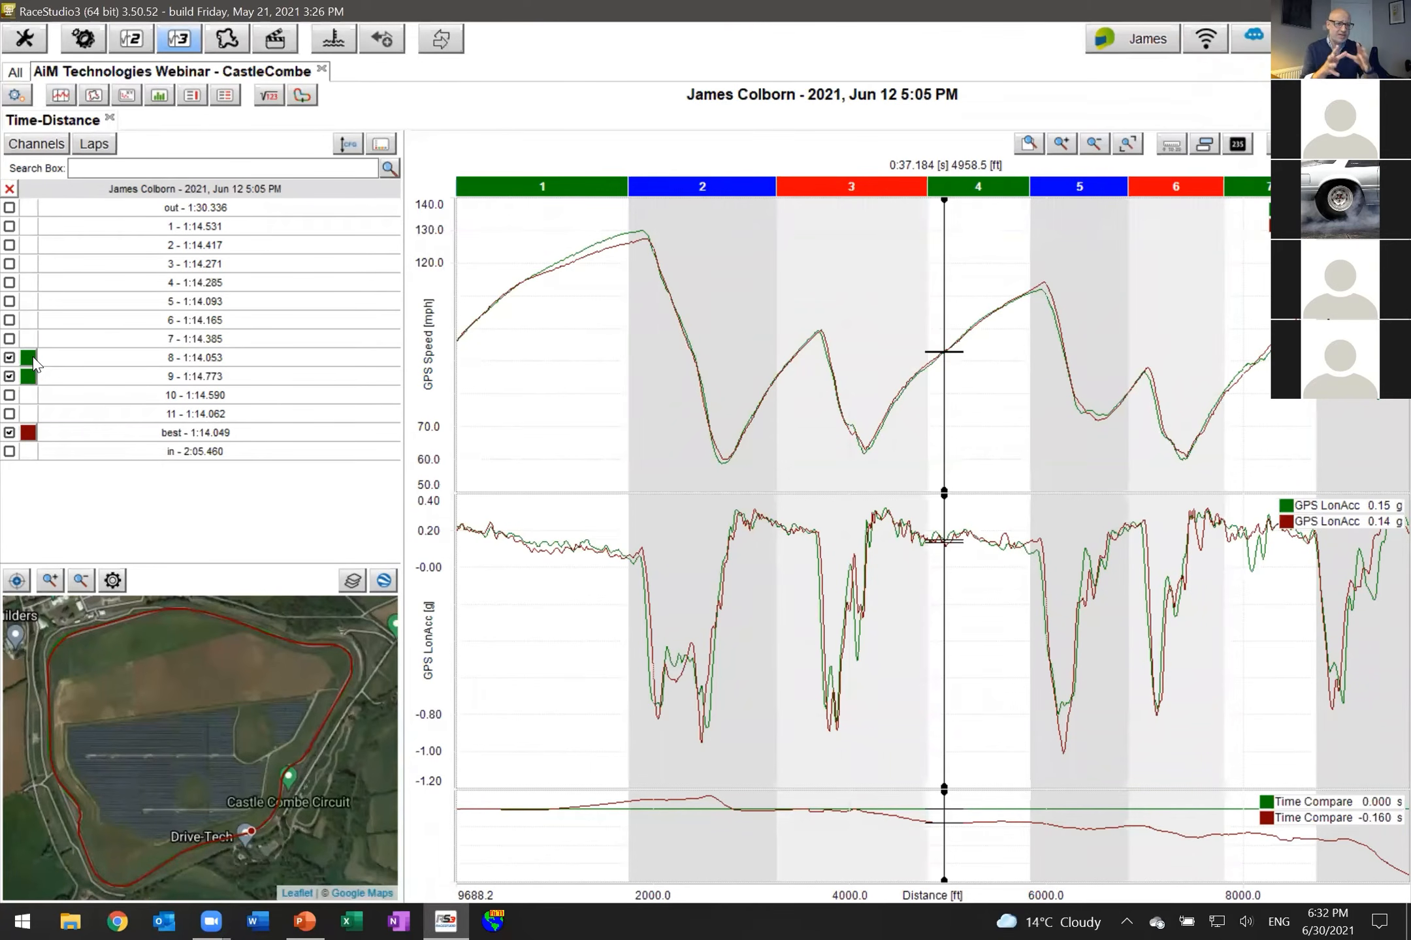
pyautogui.click(9, 394)
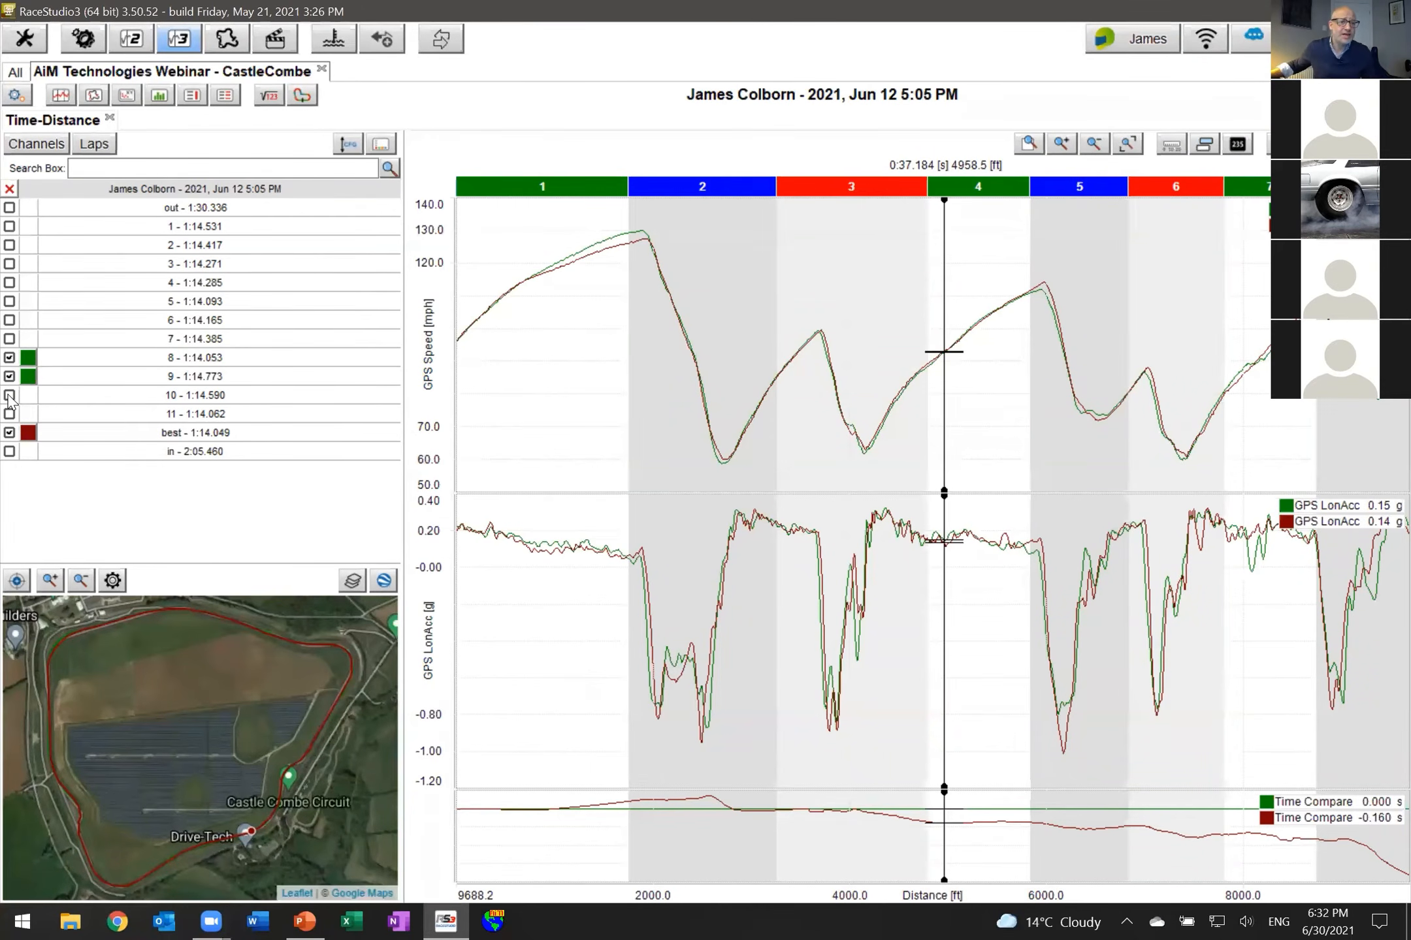
pyautogui.click(9, 357)
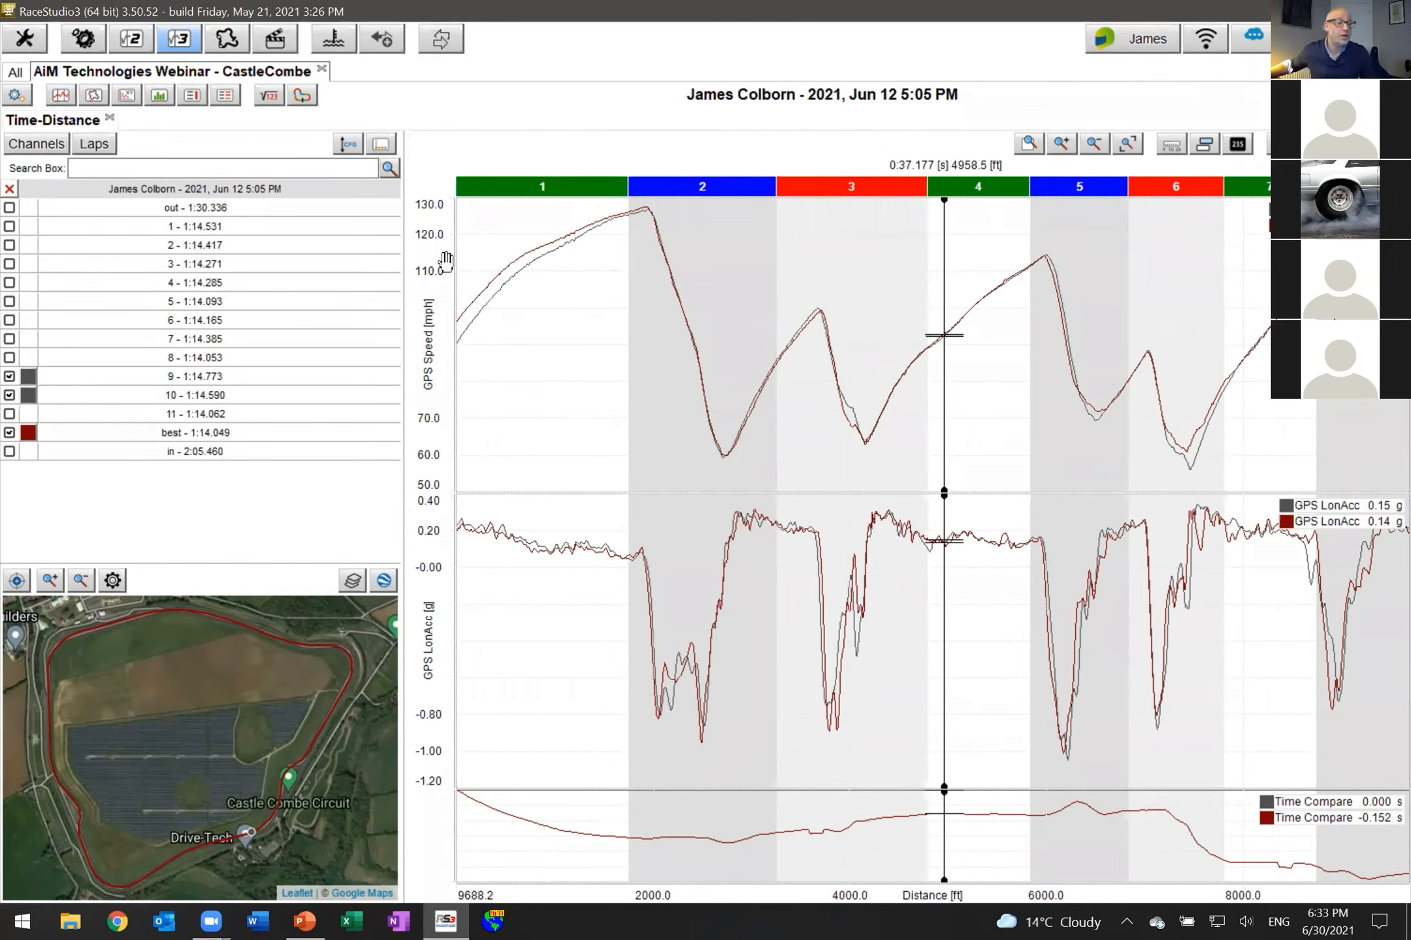
# Recolour the lap 10 trace blue and the best lap trace bright red.
pyautogui.click(28, 394)
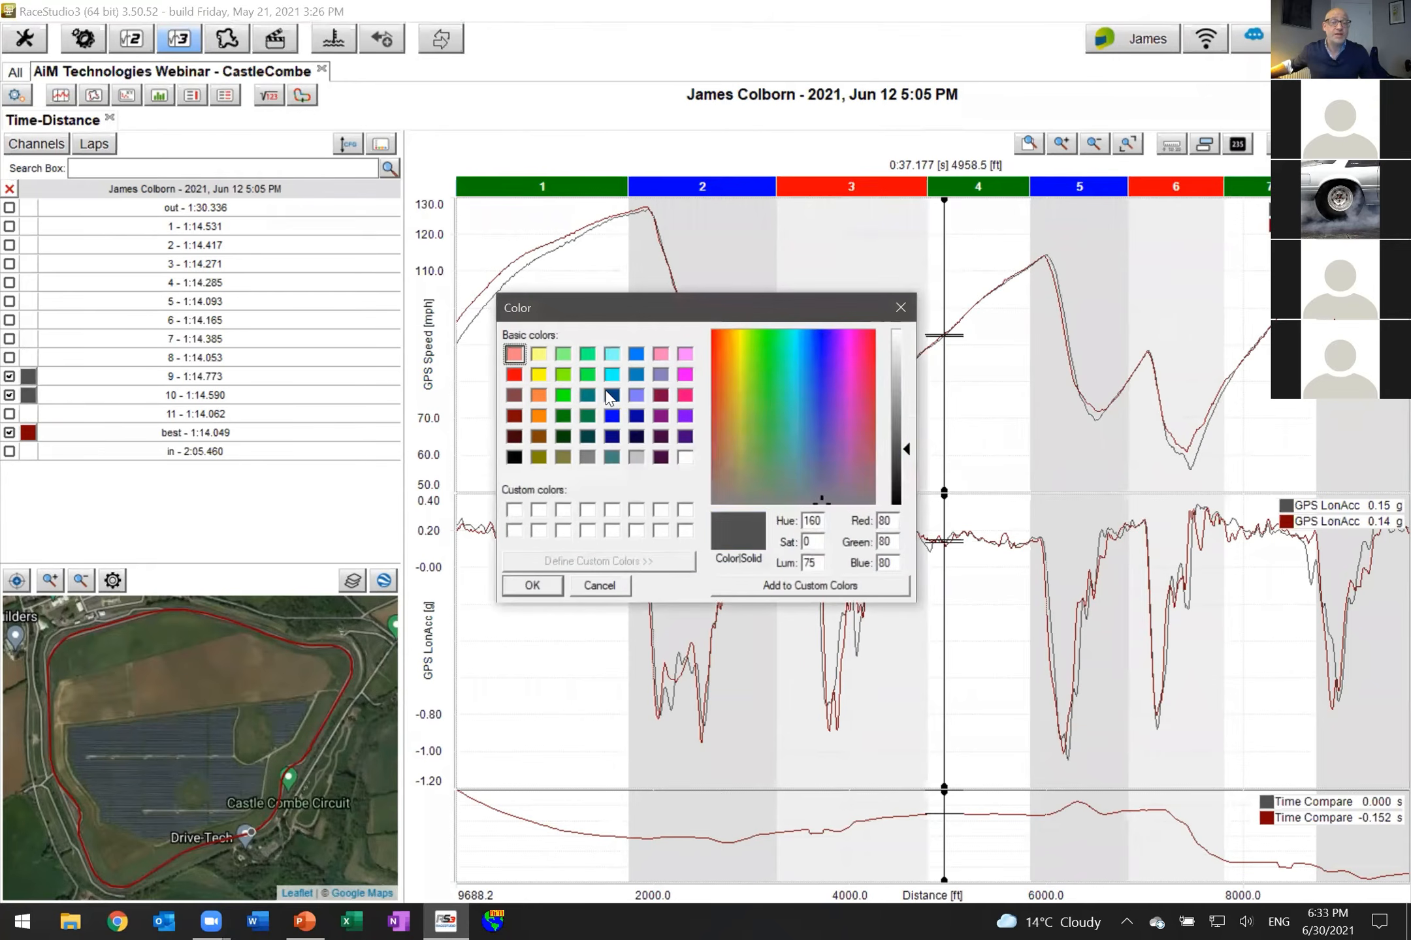
pyautogui.click(612, 416)
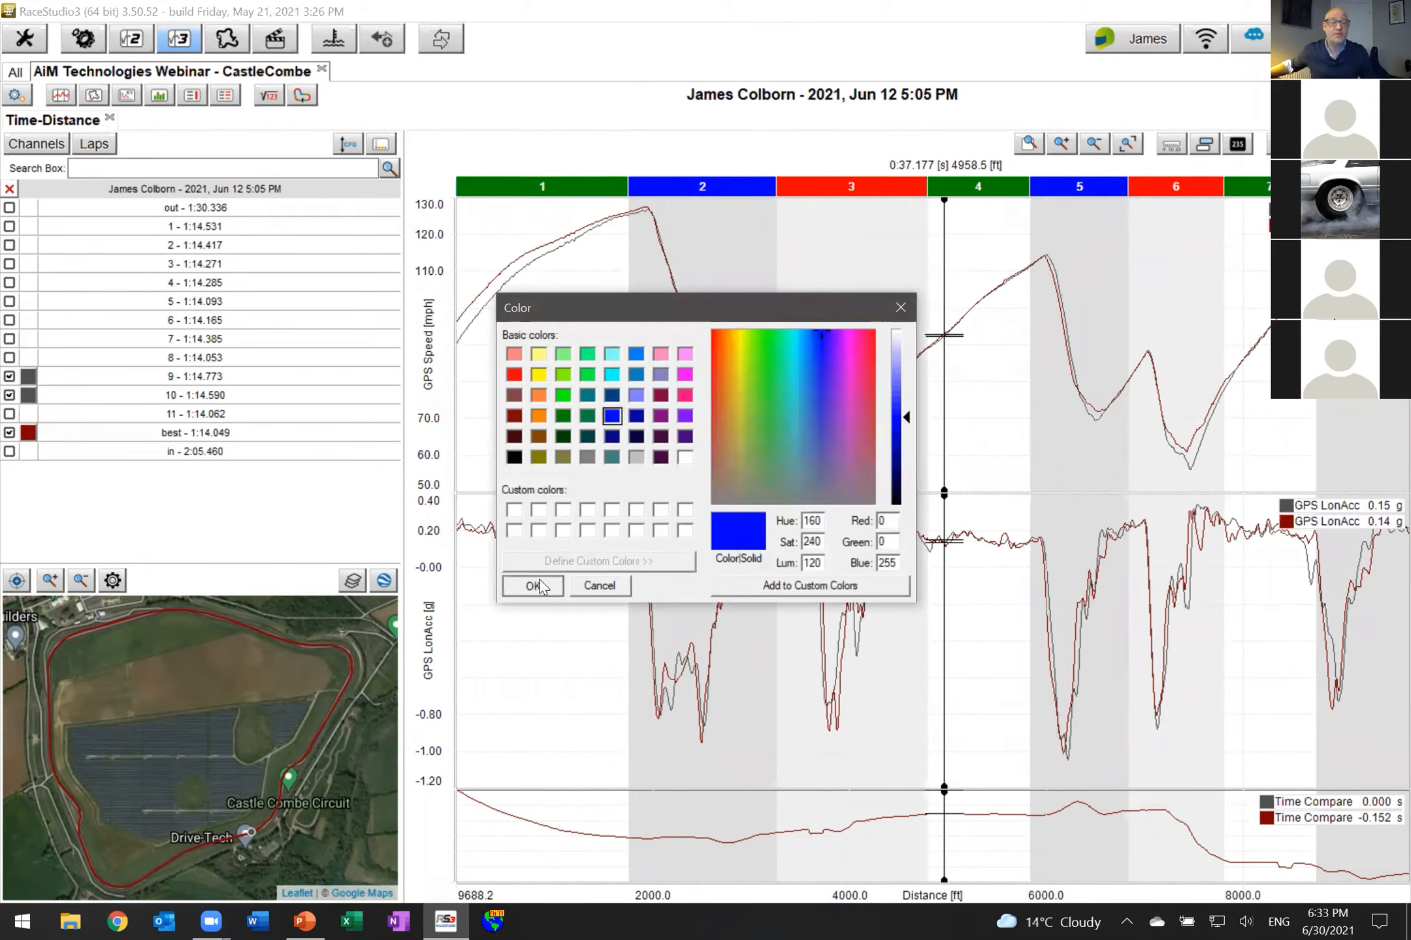
pyautogui.click(533, 586)
pyautogui.click(29, 432)
pyautogui.click(514, 375)
pyautogui.click(533, 586)
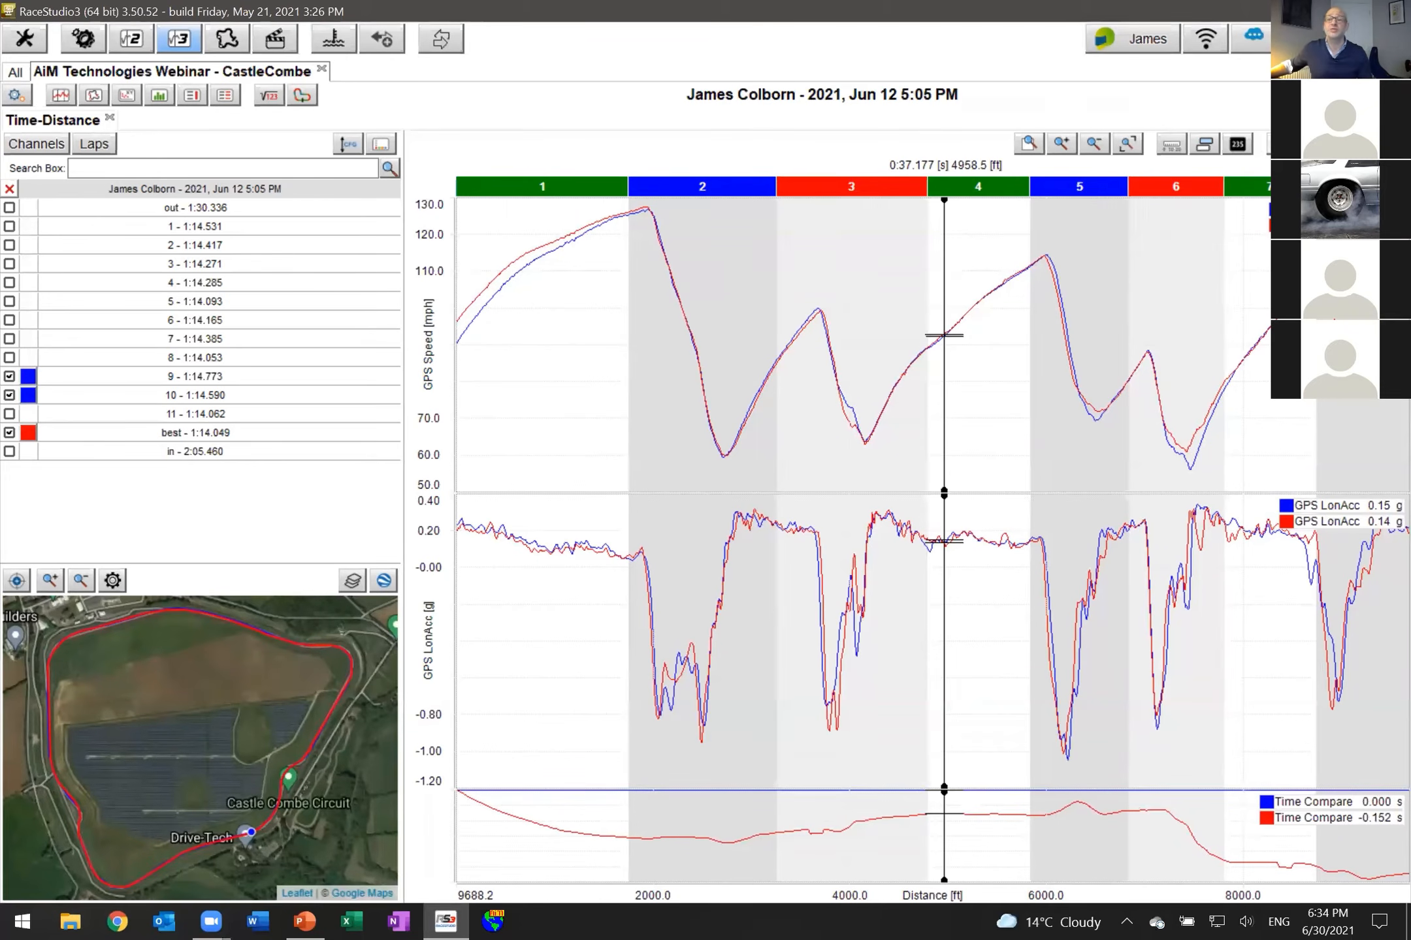
# Set the Time-Distance plot's line thickness to 2 and save the changes to the current profile.
pyautogui.click(1391, 144)
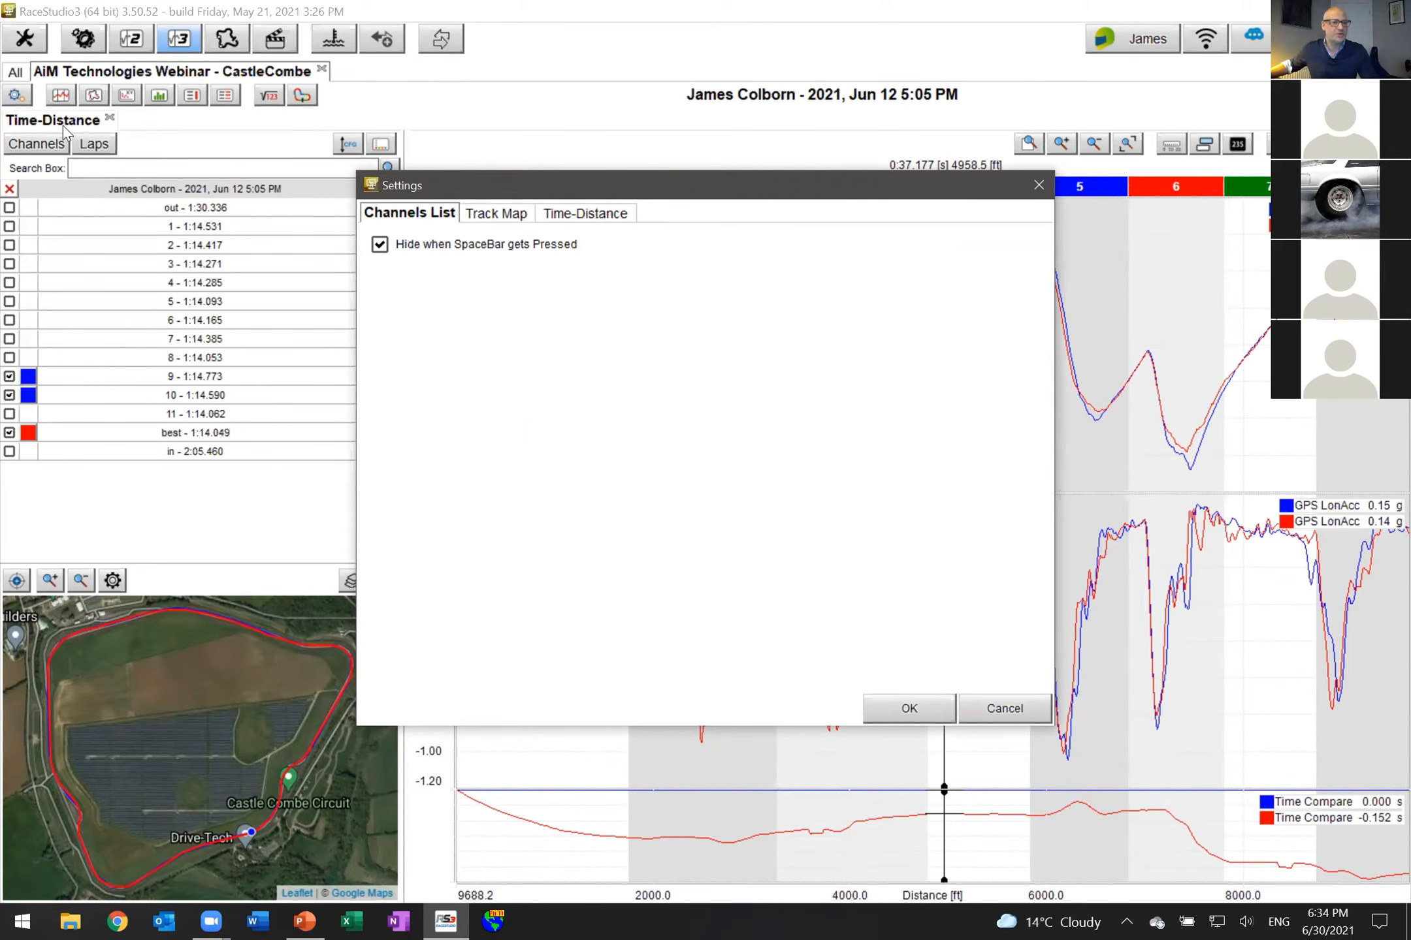
pyautogui.click(594, 213)
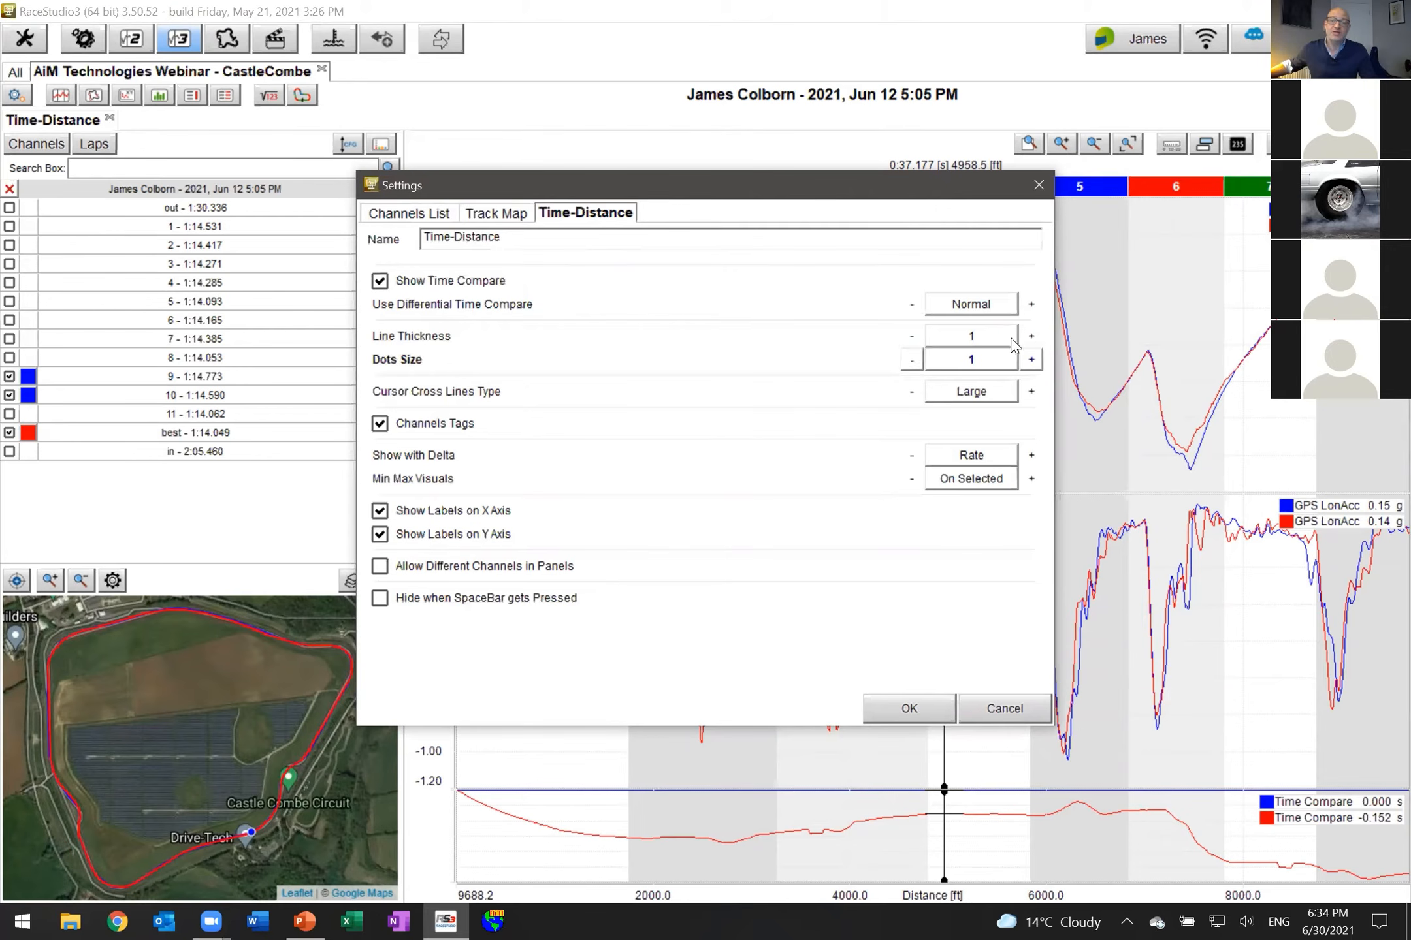
pyautogui.click(1031, 336)
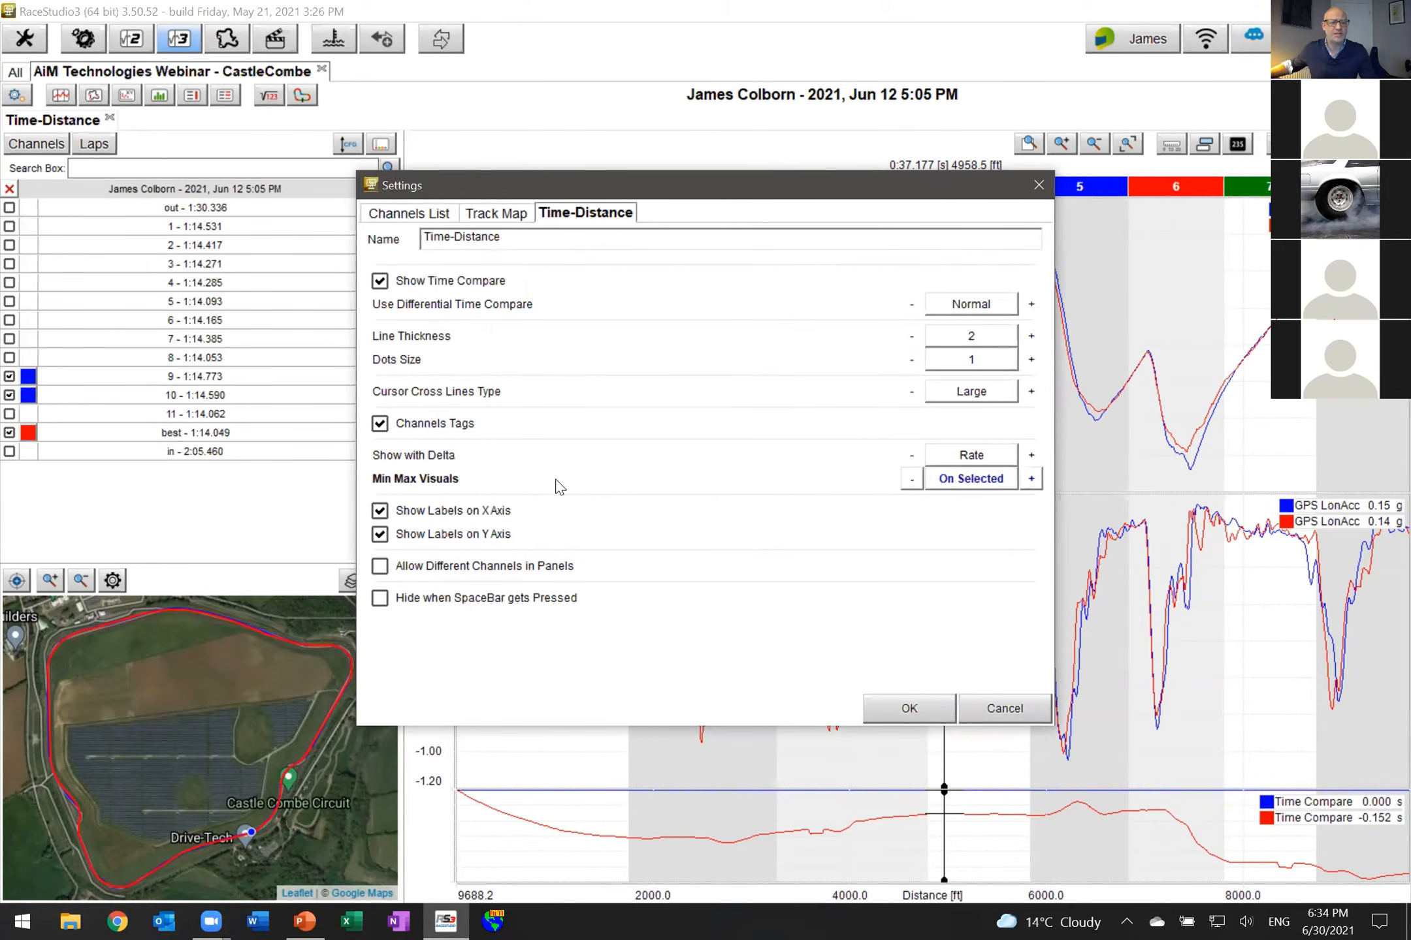
pyautogui.click(909, 709)
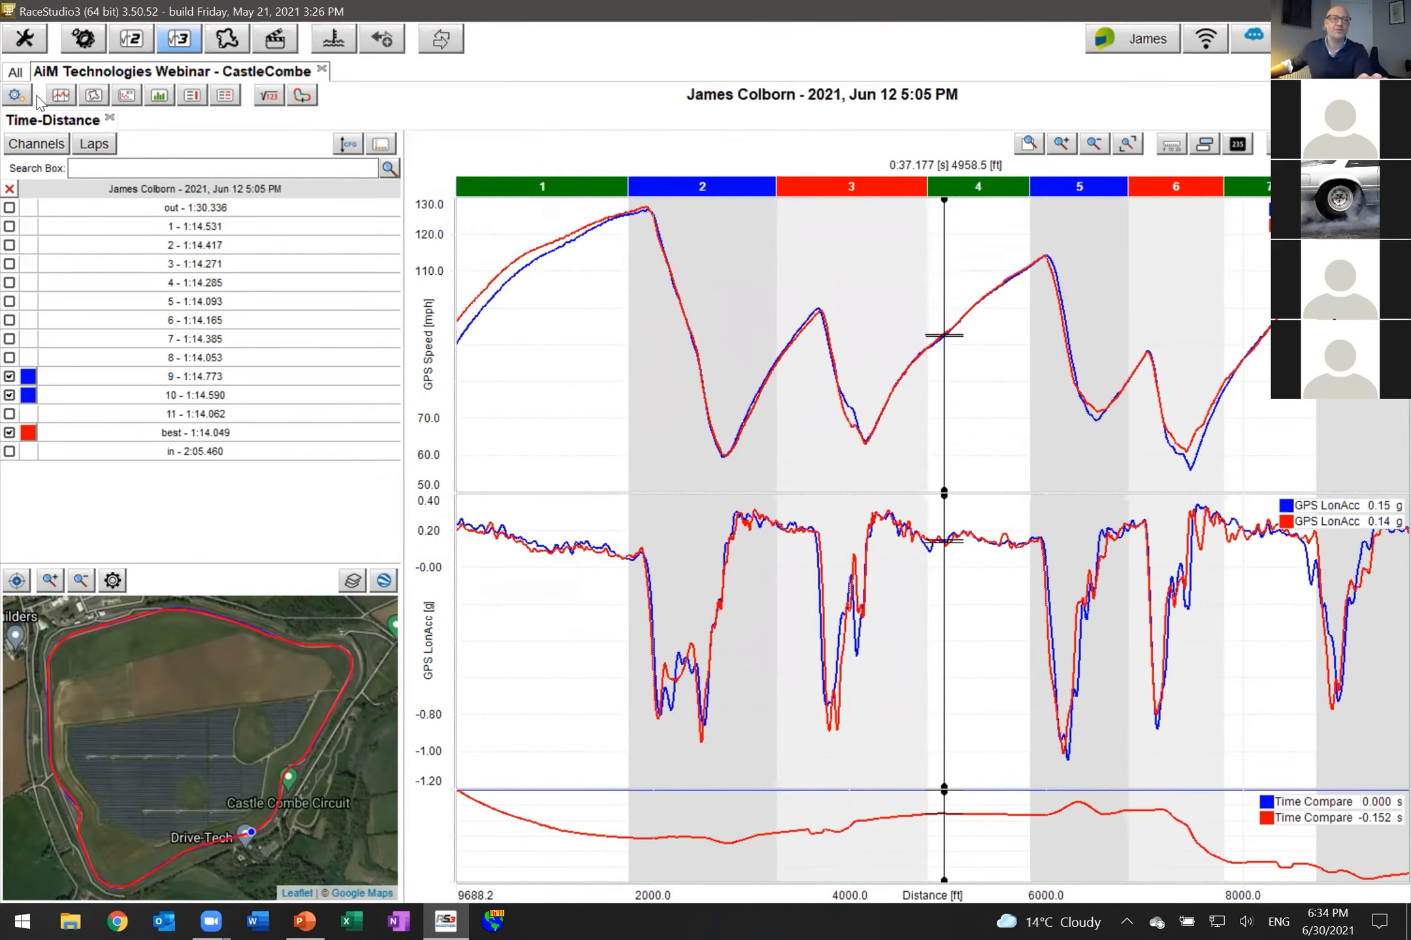
pyautogui.click(16, 95)
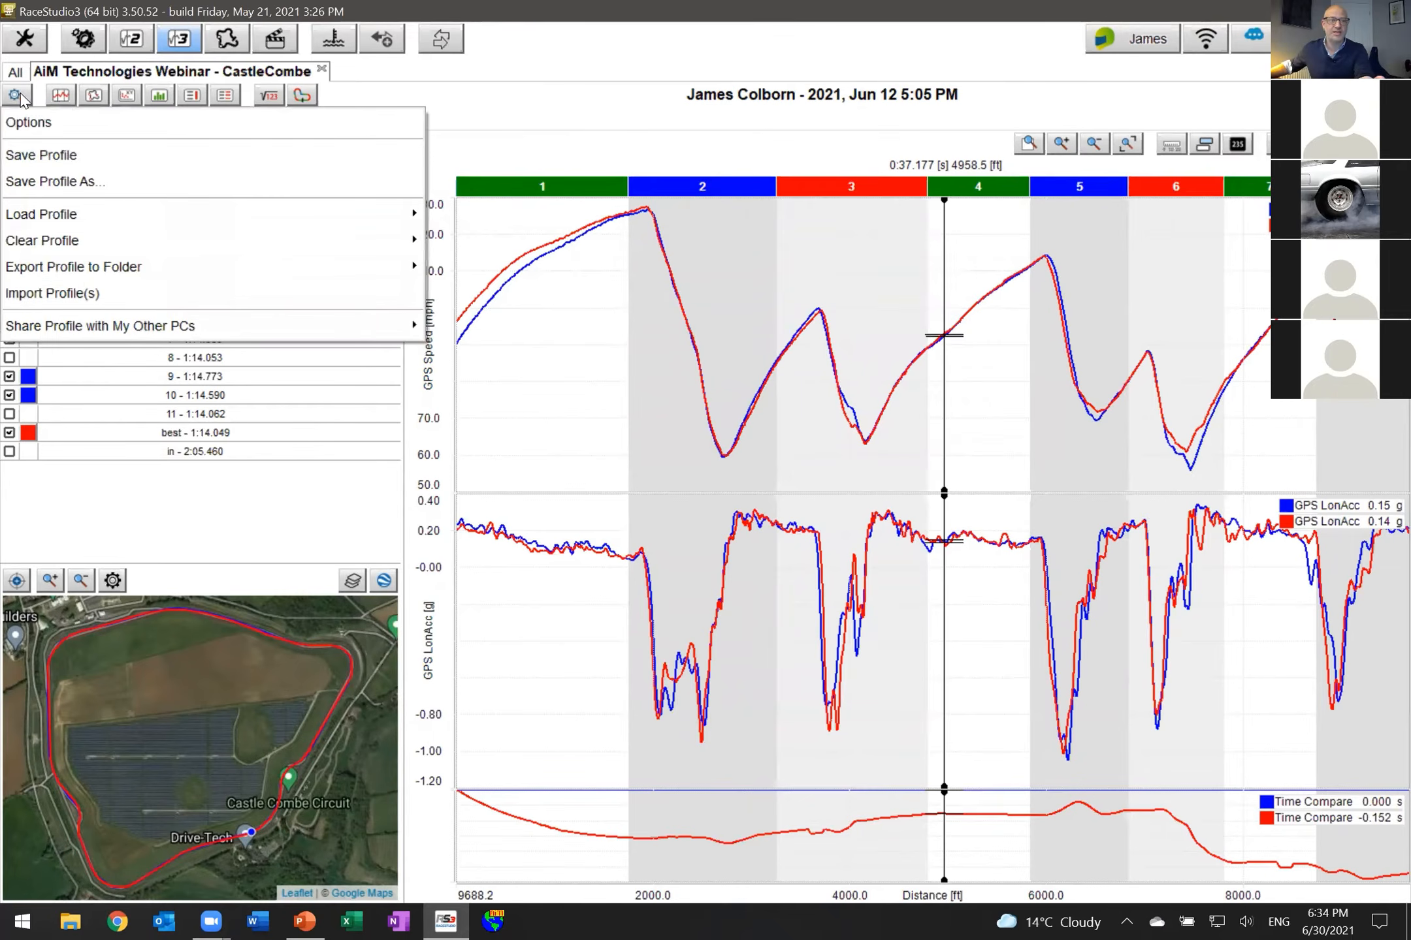
pyautogui.click(61, 158)
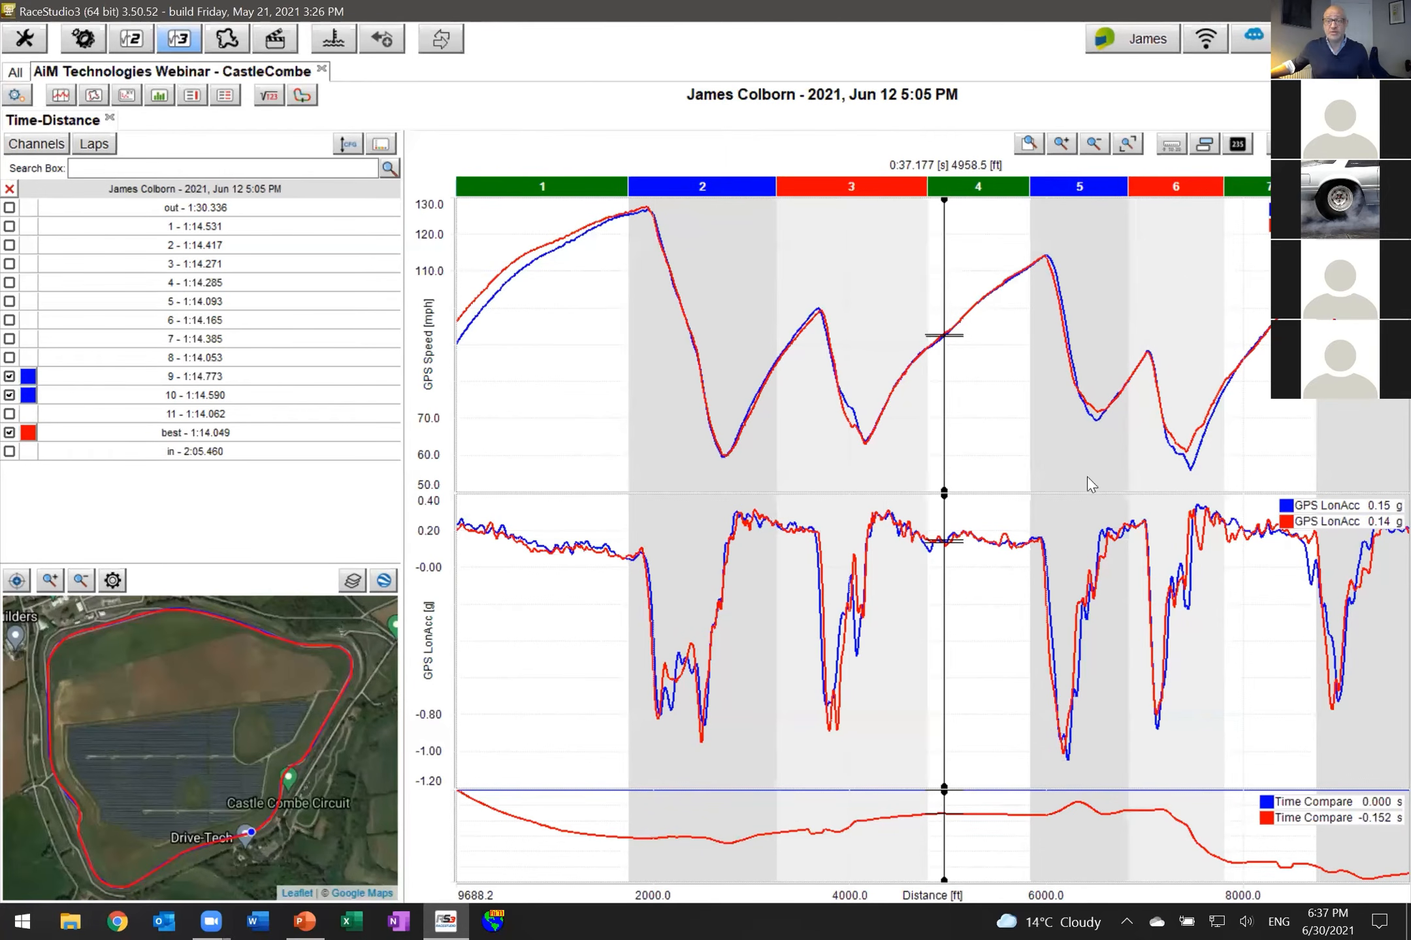
# Compare both laps' speeds and racing lines at the braking point and slowest point of sector 5, with the track map zoomed in.
pyautogui.click(1099, 422)
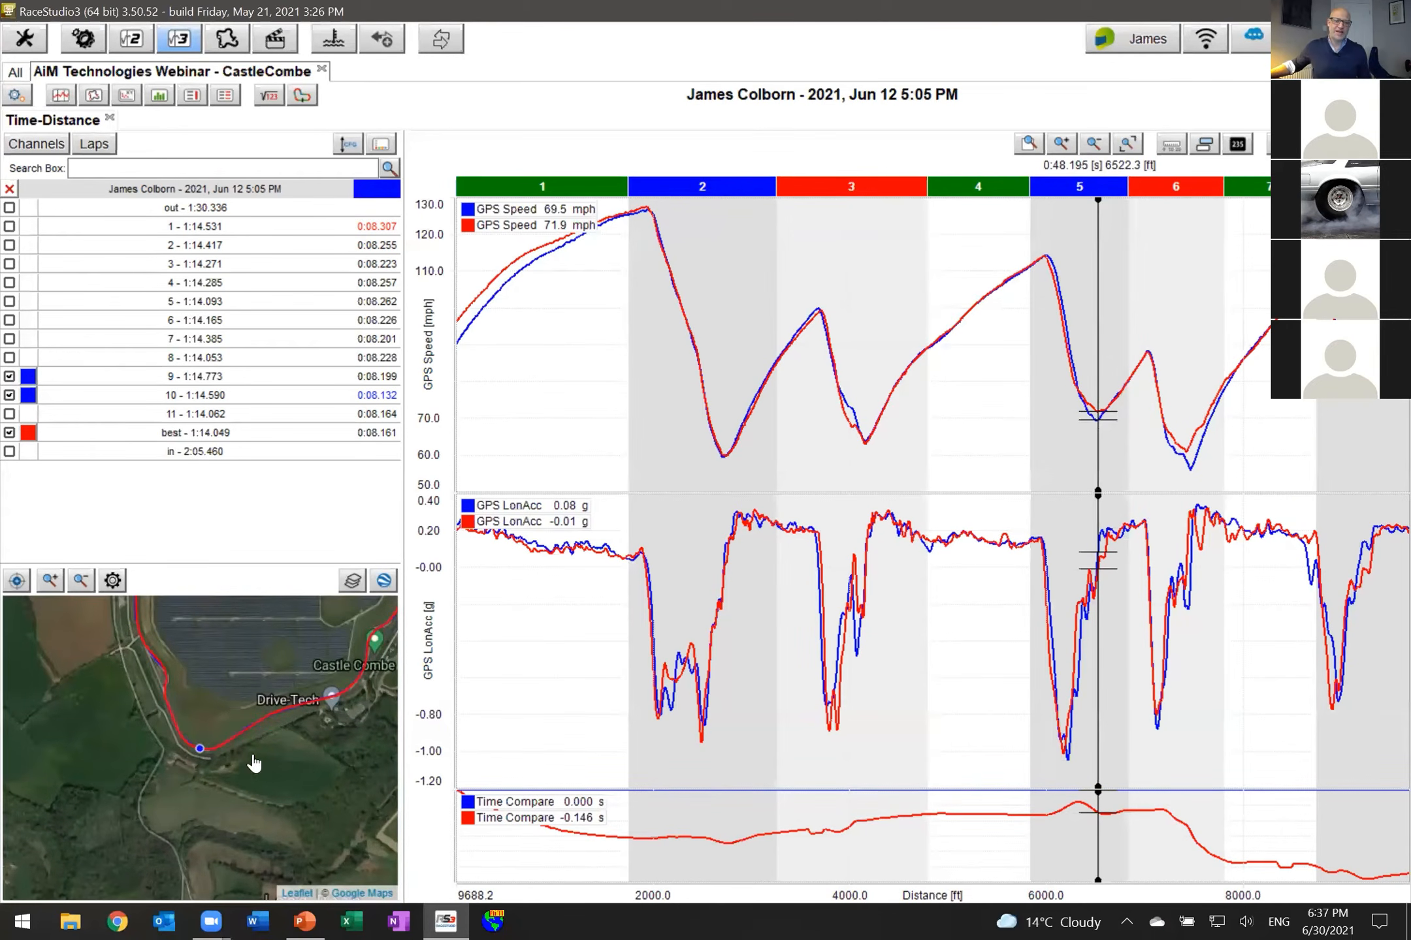
pyautogui.scroll(3, 219, 742)
pyautogui.scroll(3, 217, 748)
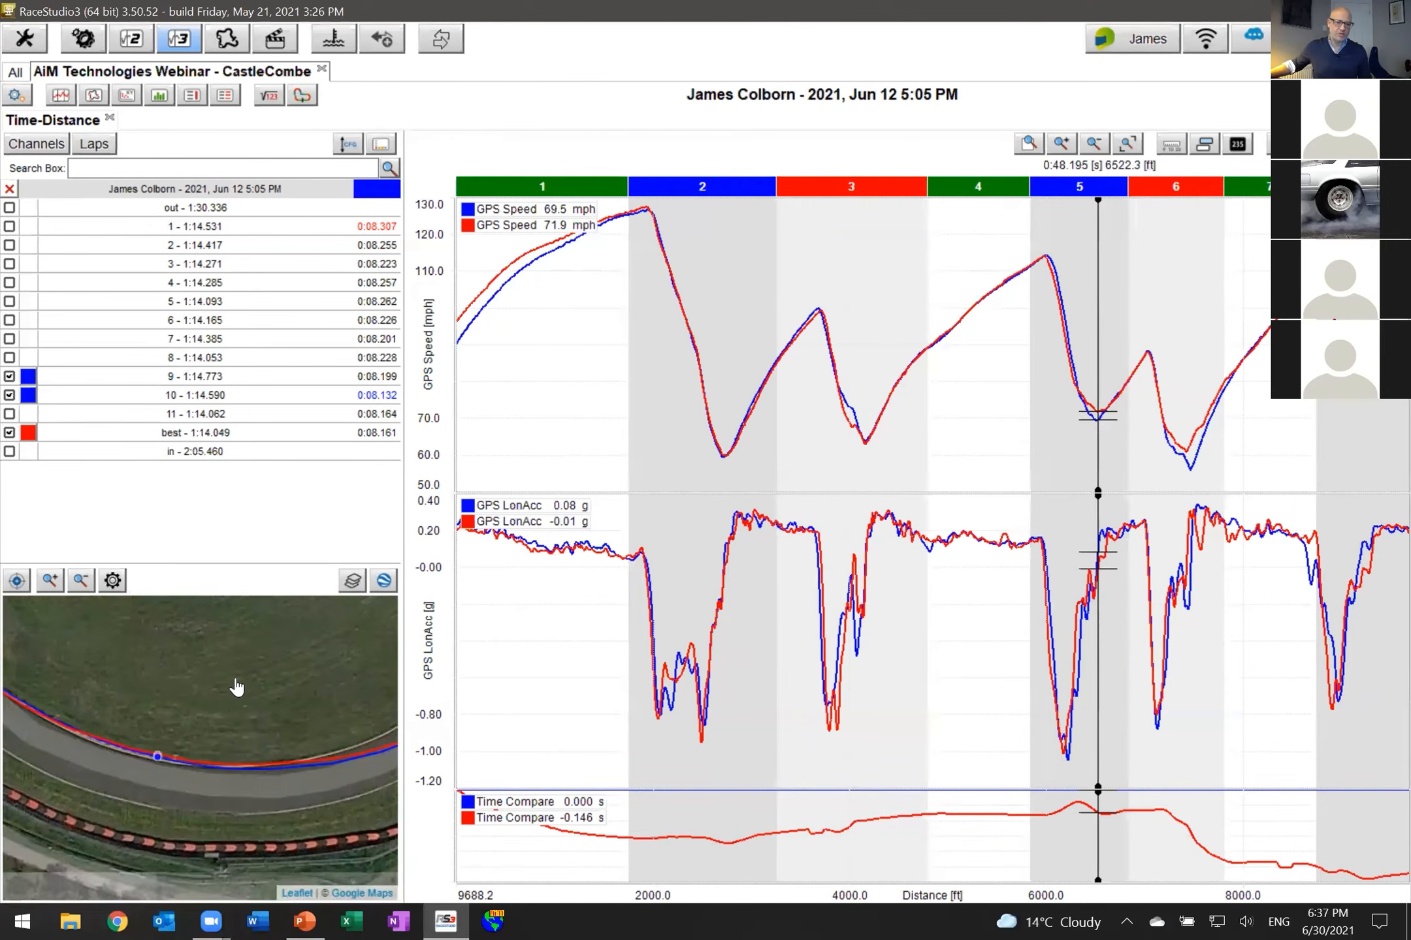
pyautogui.moveTo(236, 706); pyautogui.dragTo(237, 622)
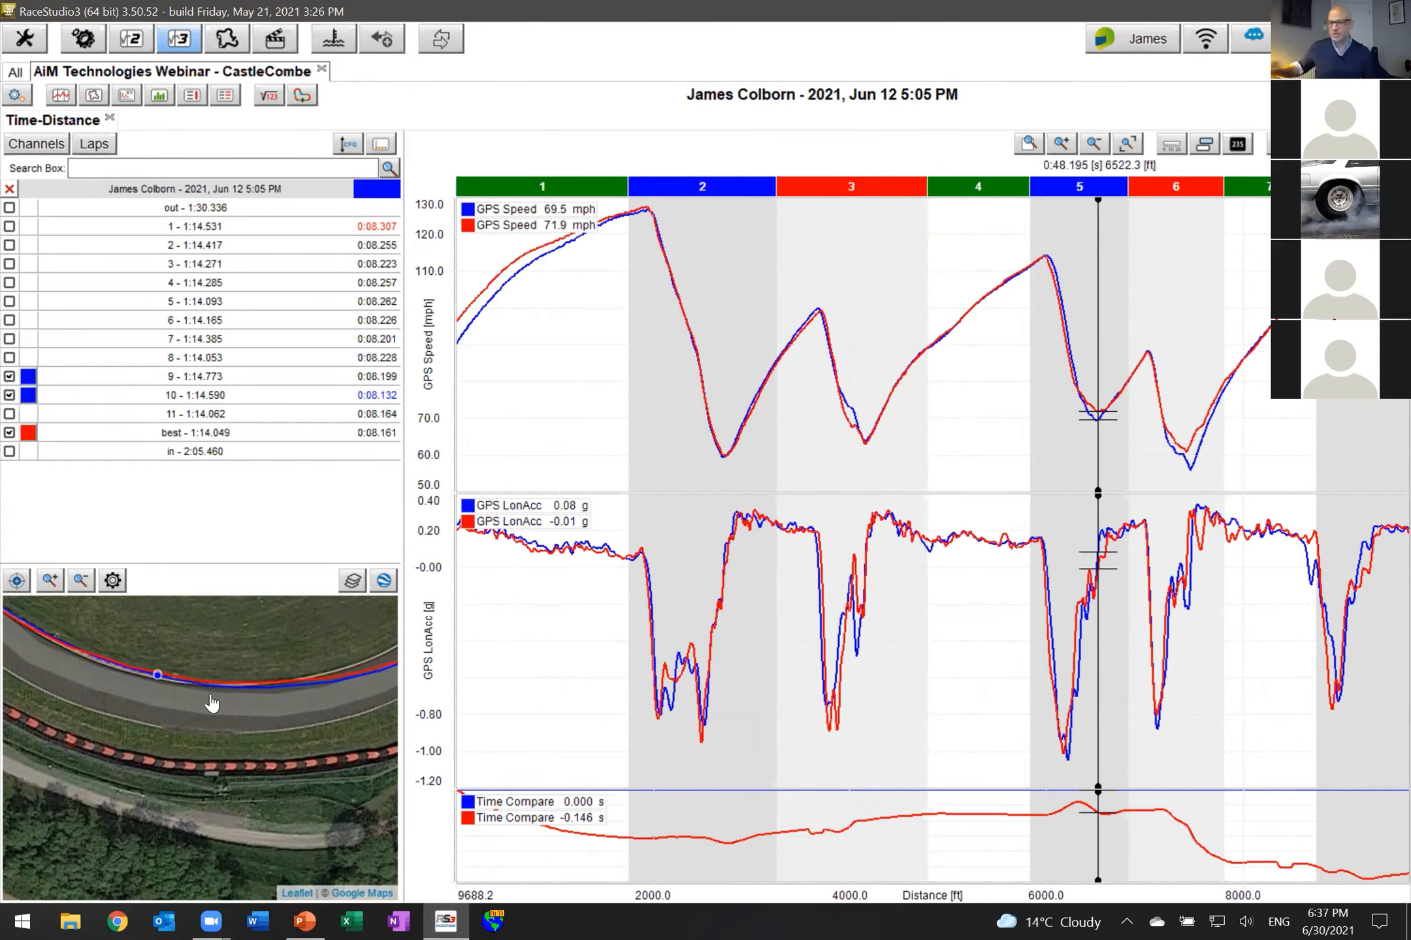
pyautogui.click(1047, 259)
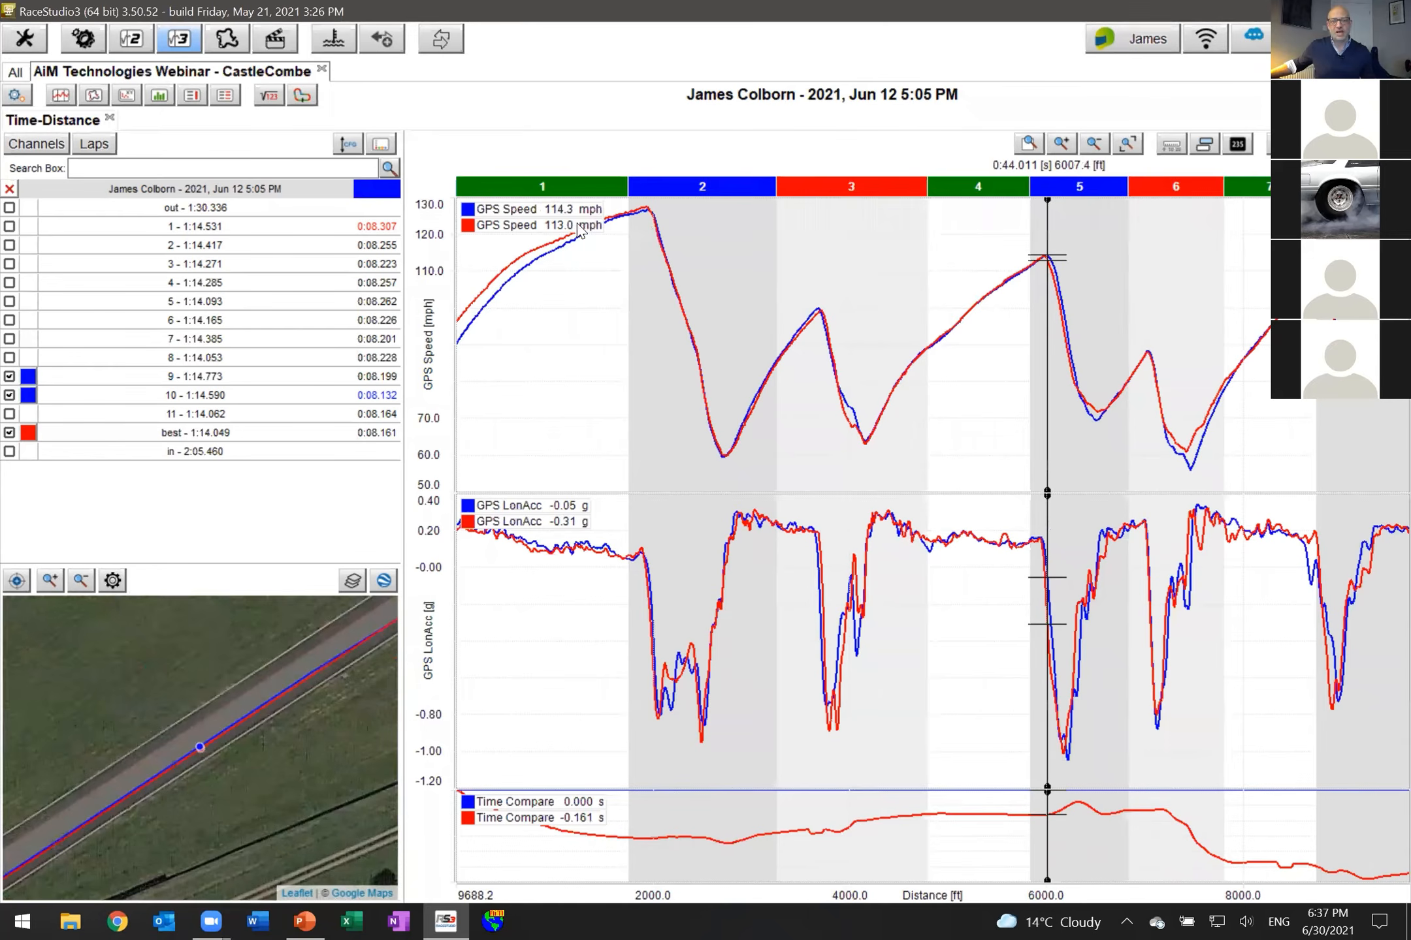
pyautogui.click(1094, 415)
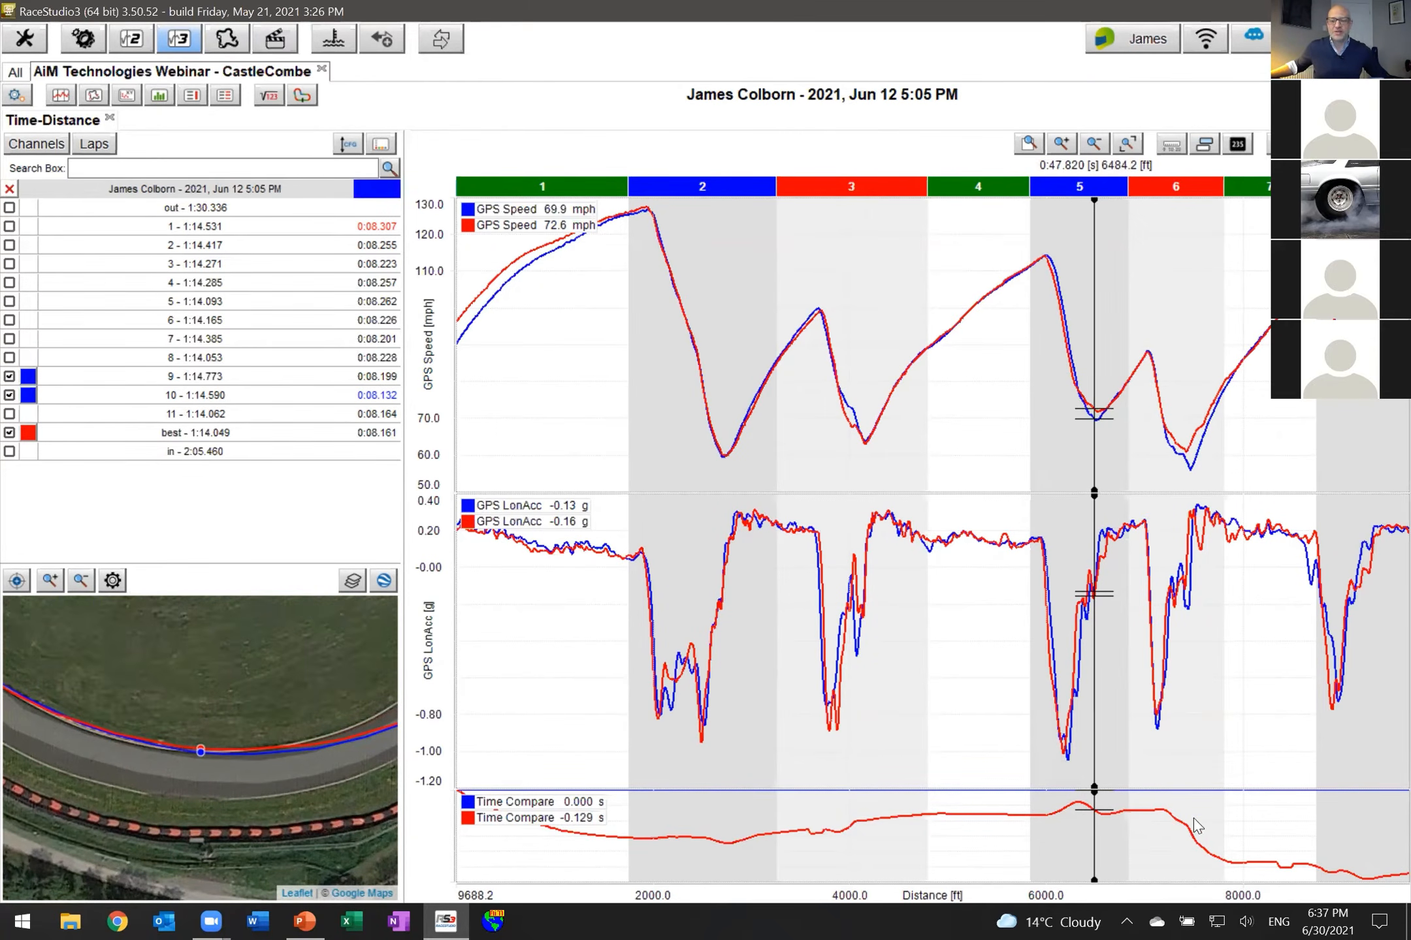
# Compare both laps' speed, longitudinal acceleration and time difference from braking to the slowest point of sector 6.
pyautogui.click(1152, 815)
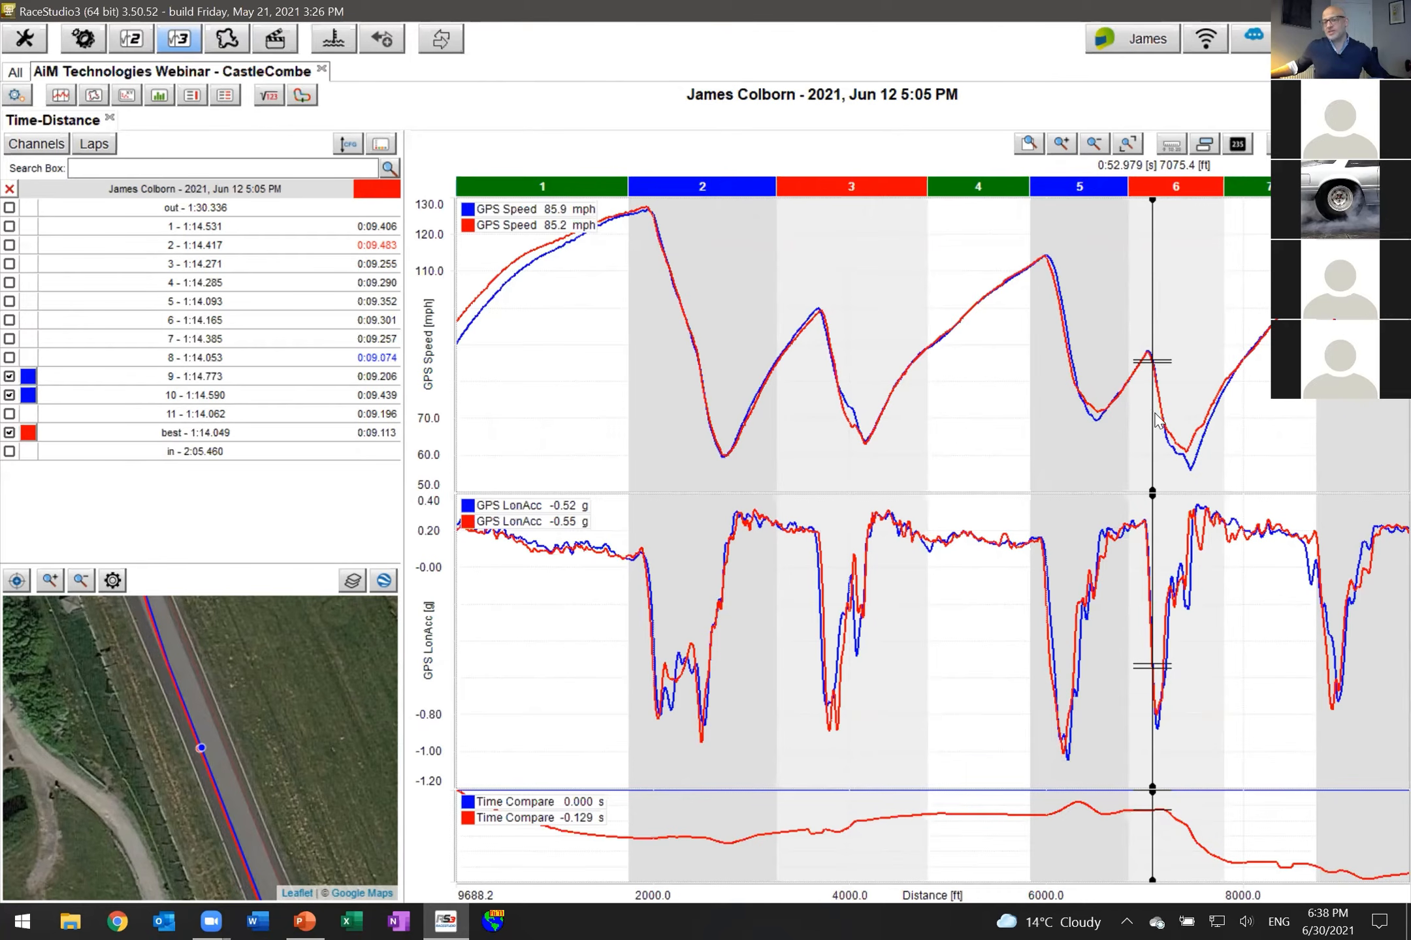
pyautogui.moveTo(1164, 435); pyautogui.dragTo(1208, 477)
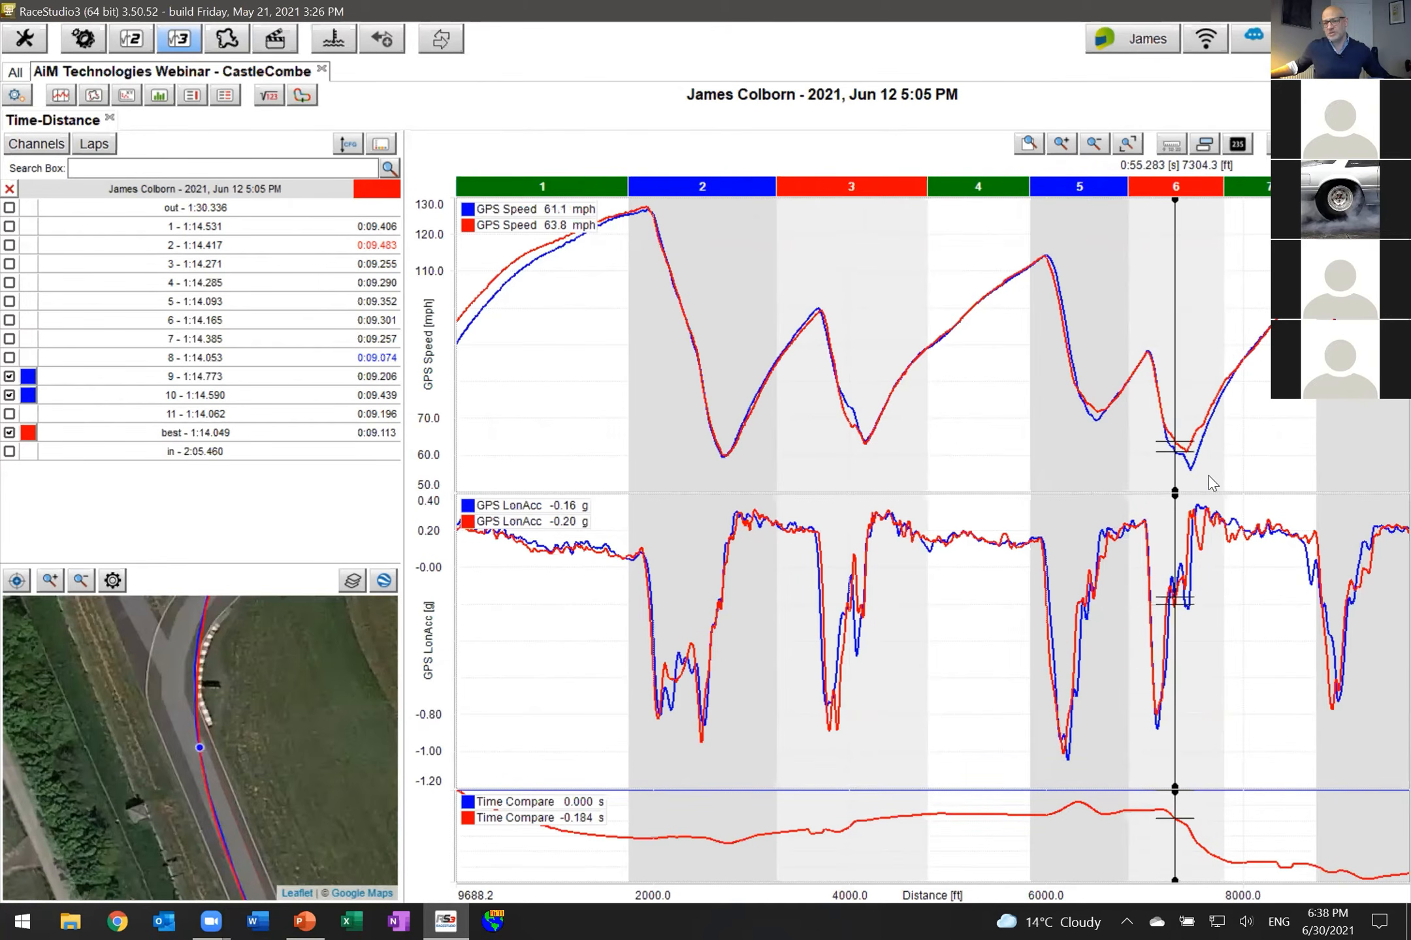
pyautogui.click(1194, 470)
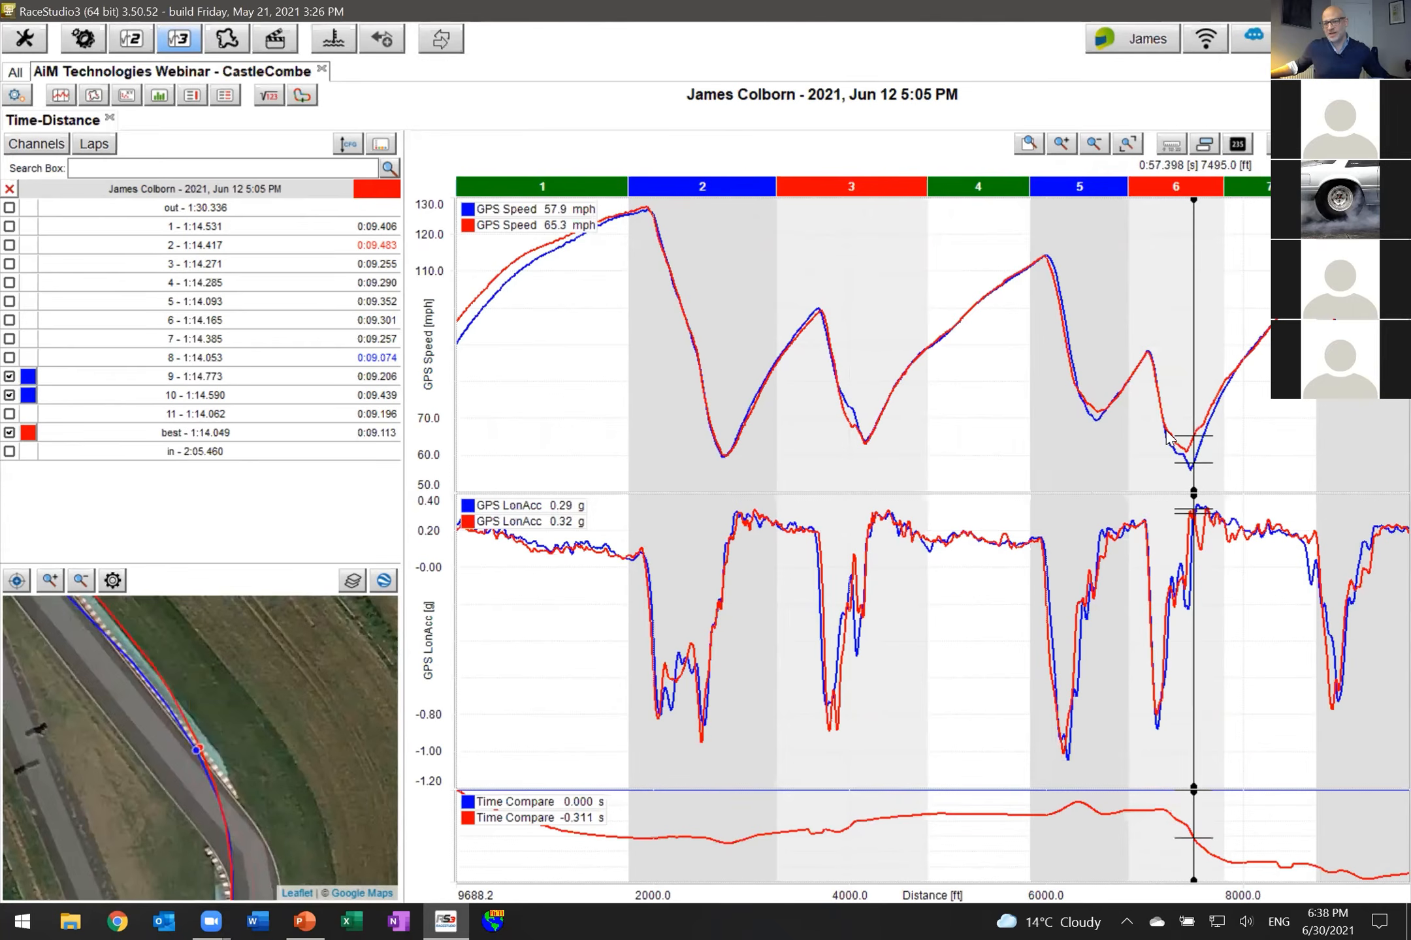
pyautogui.click(1151, 639)
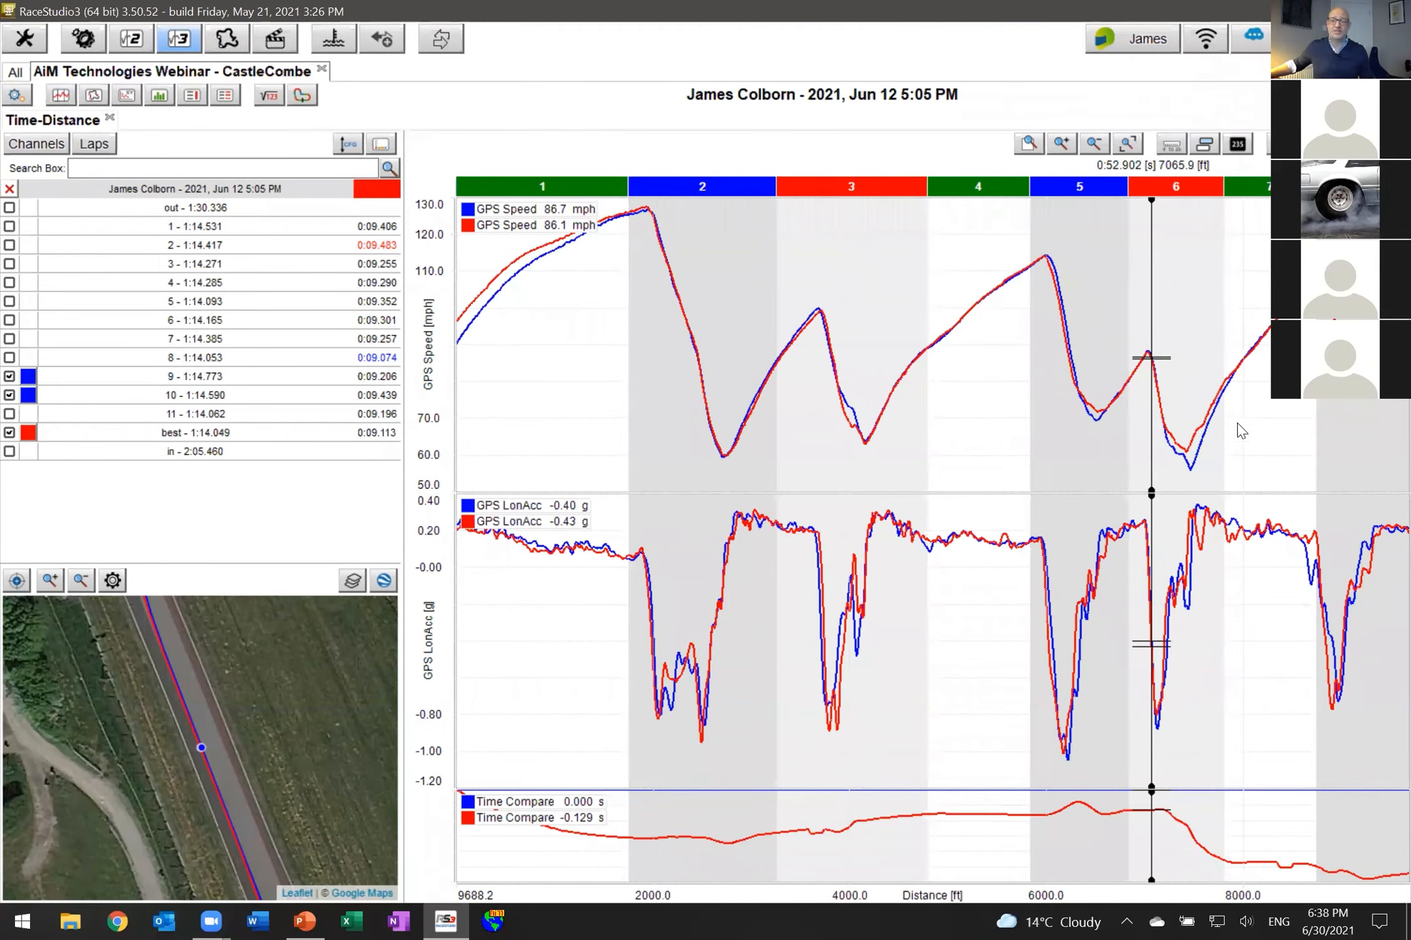
pyautogui.click(1193, 465)
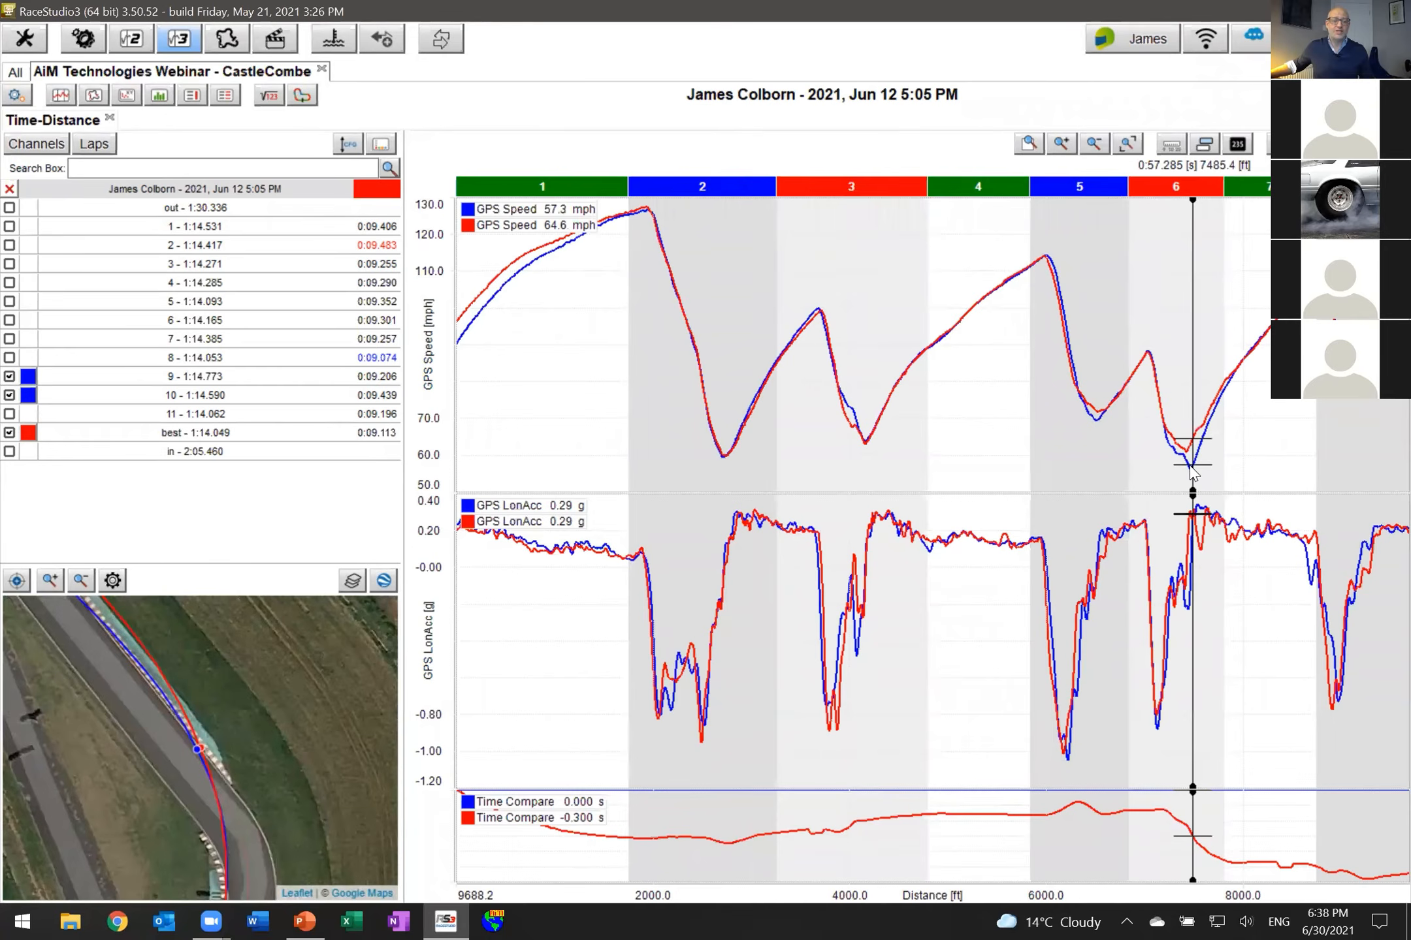
pyautogui.click(1188, 469)
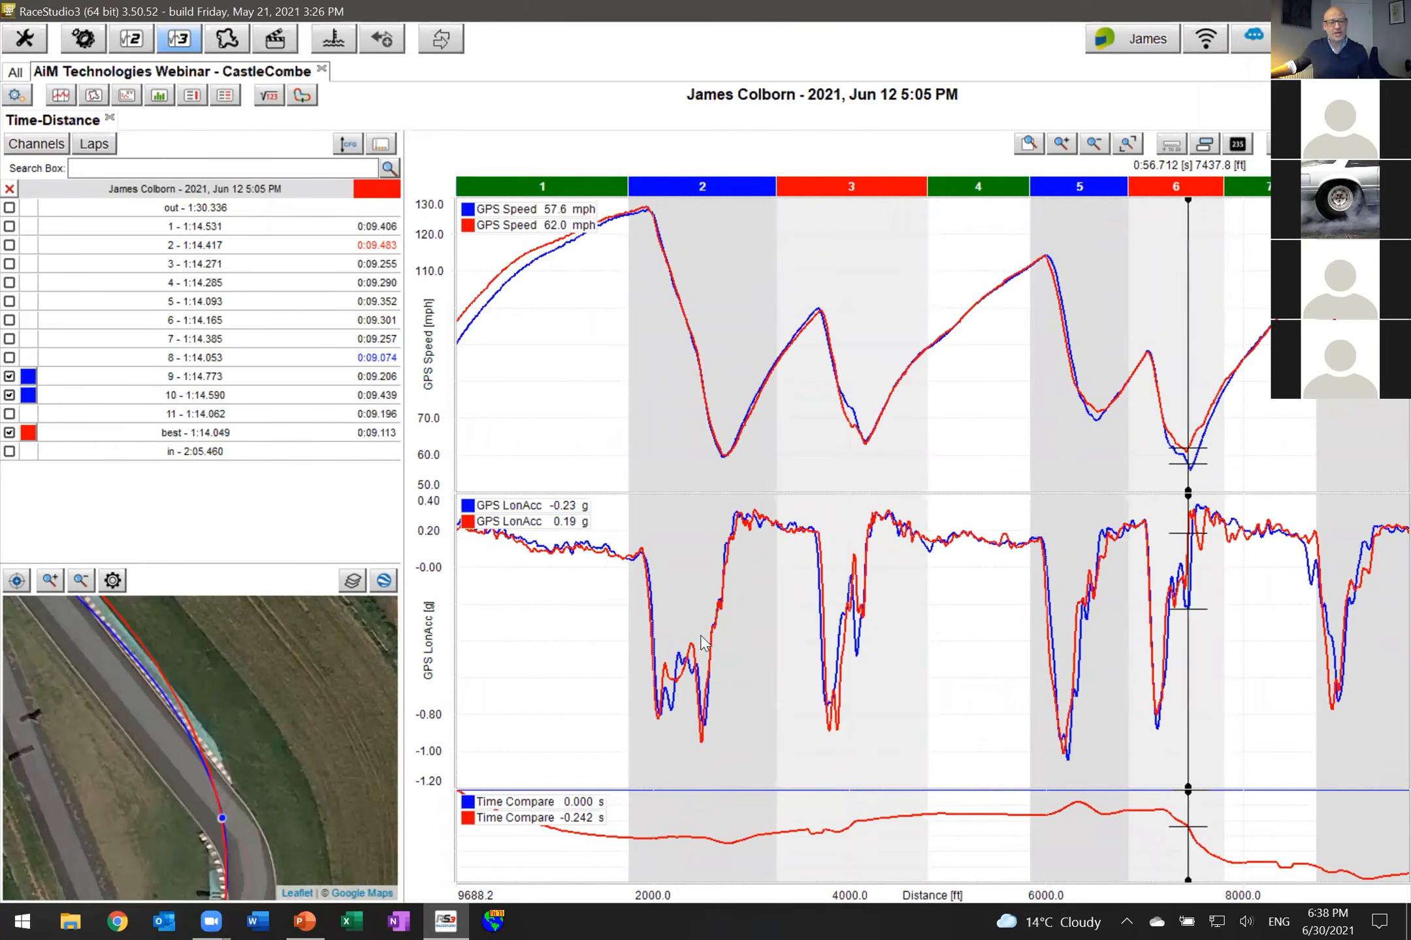
# Examine how the two racing lines differ through the sector 6 chicane and along its exit kerb on the track map.
pyautogui.scroll(-3, 214, 710)
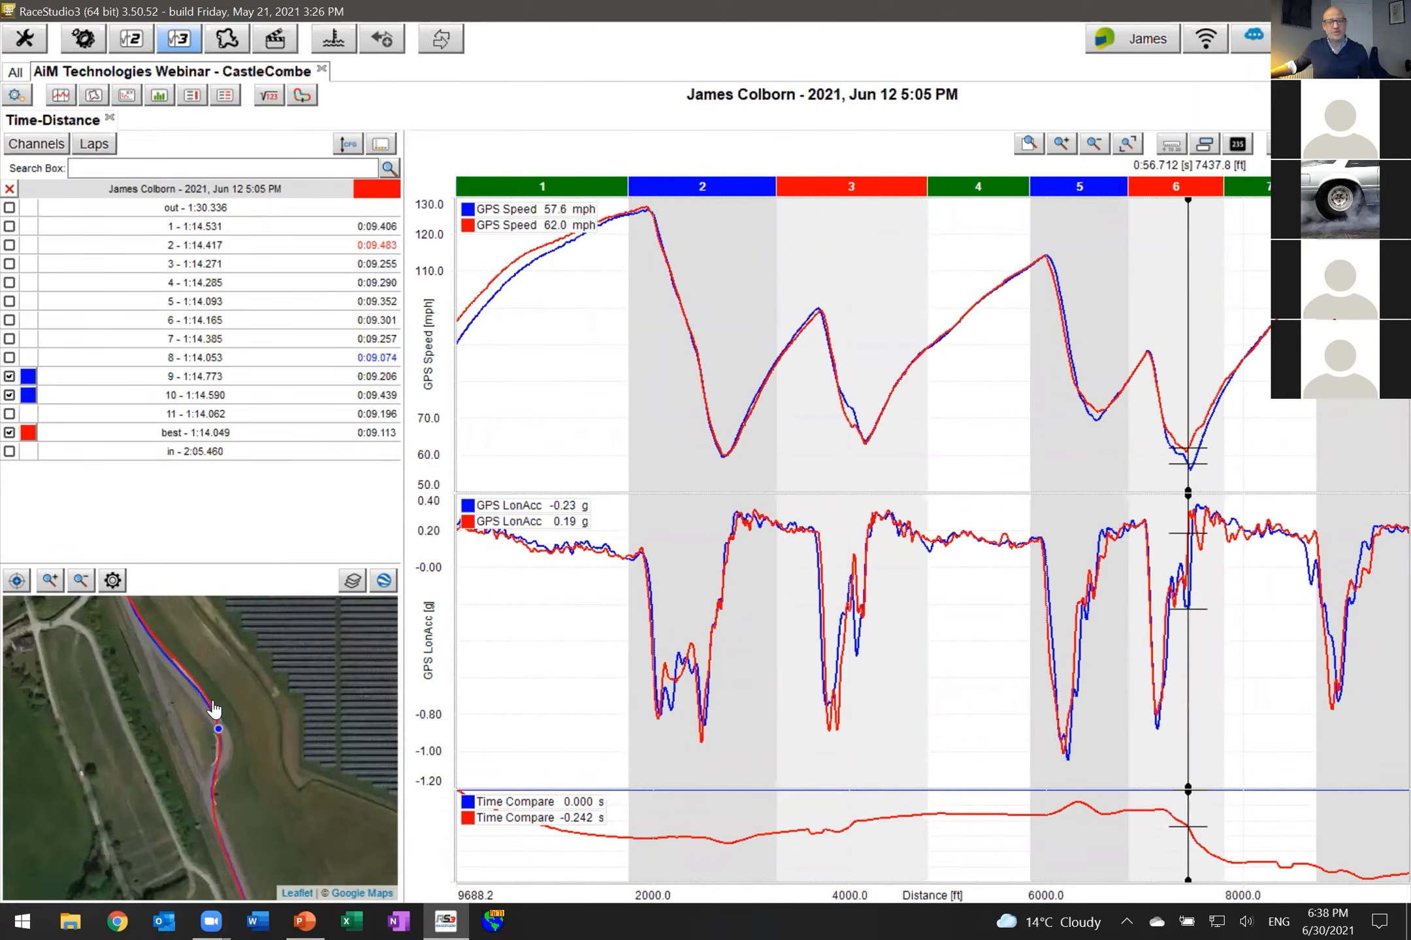
pyautogui.scroll(2, 215, 710)
pyautogui.scroll(1, 260, 749)
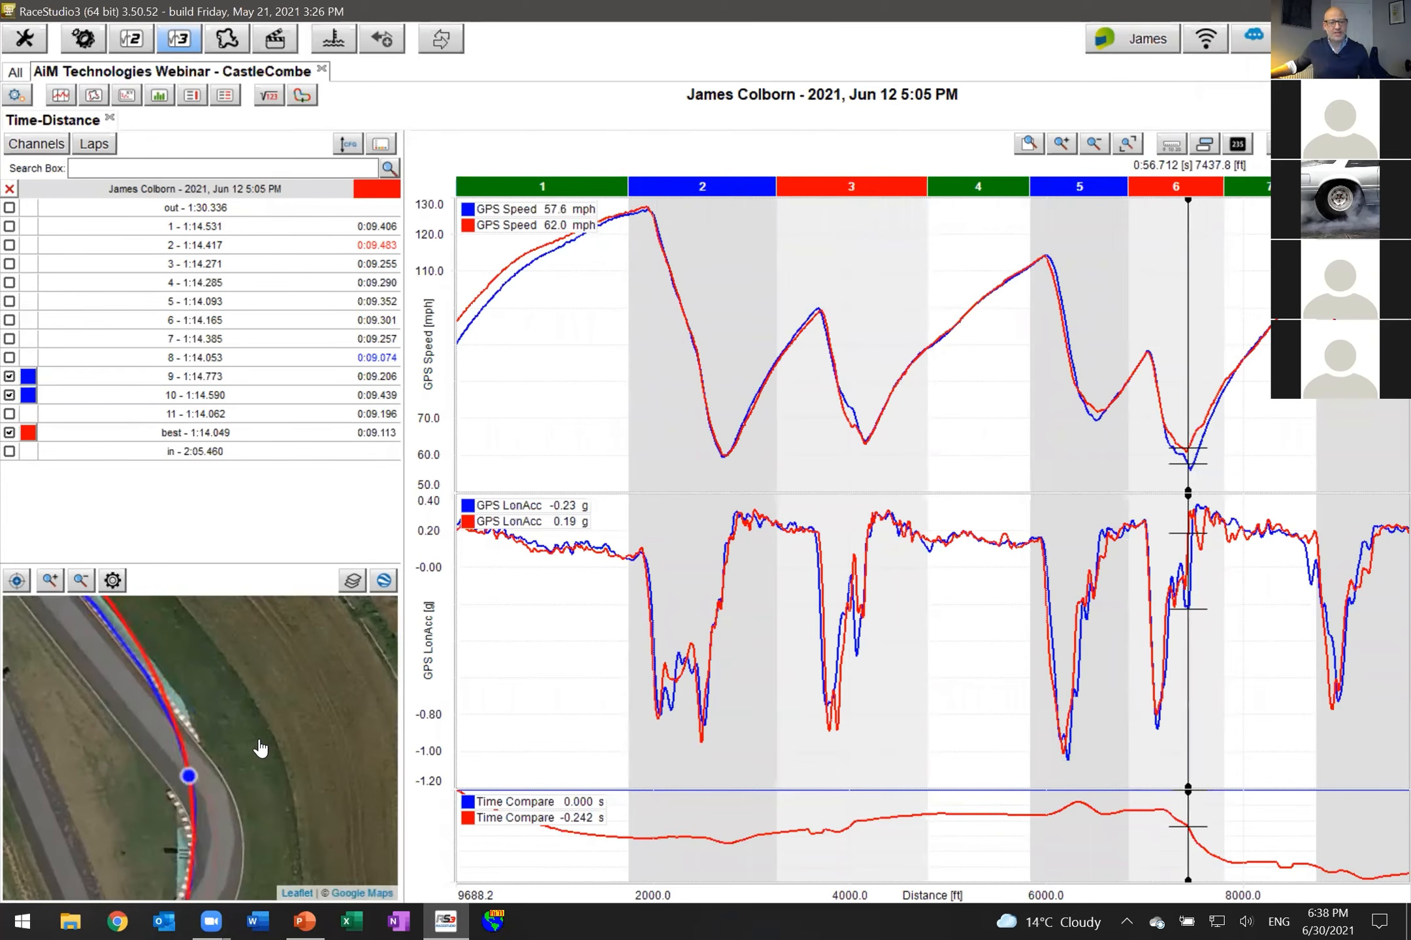
pyautogui.scroll(1, 259, 746)
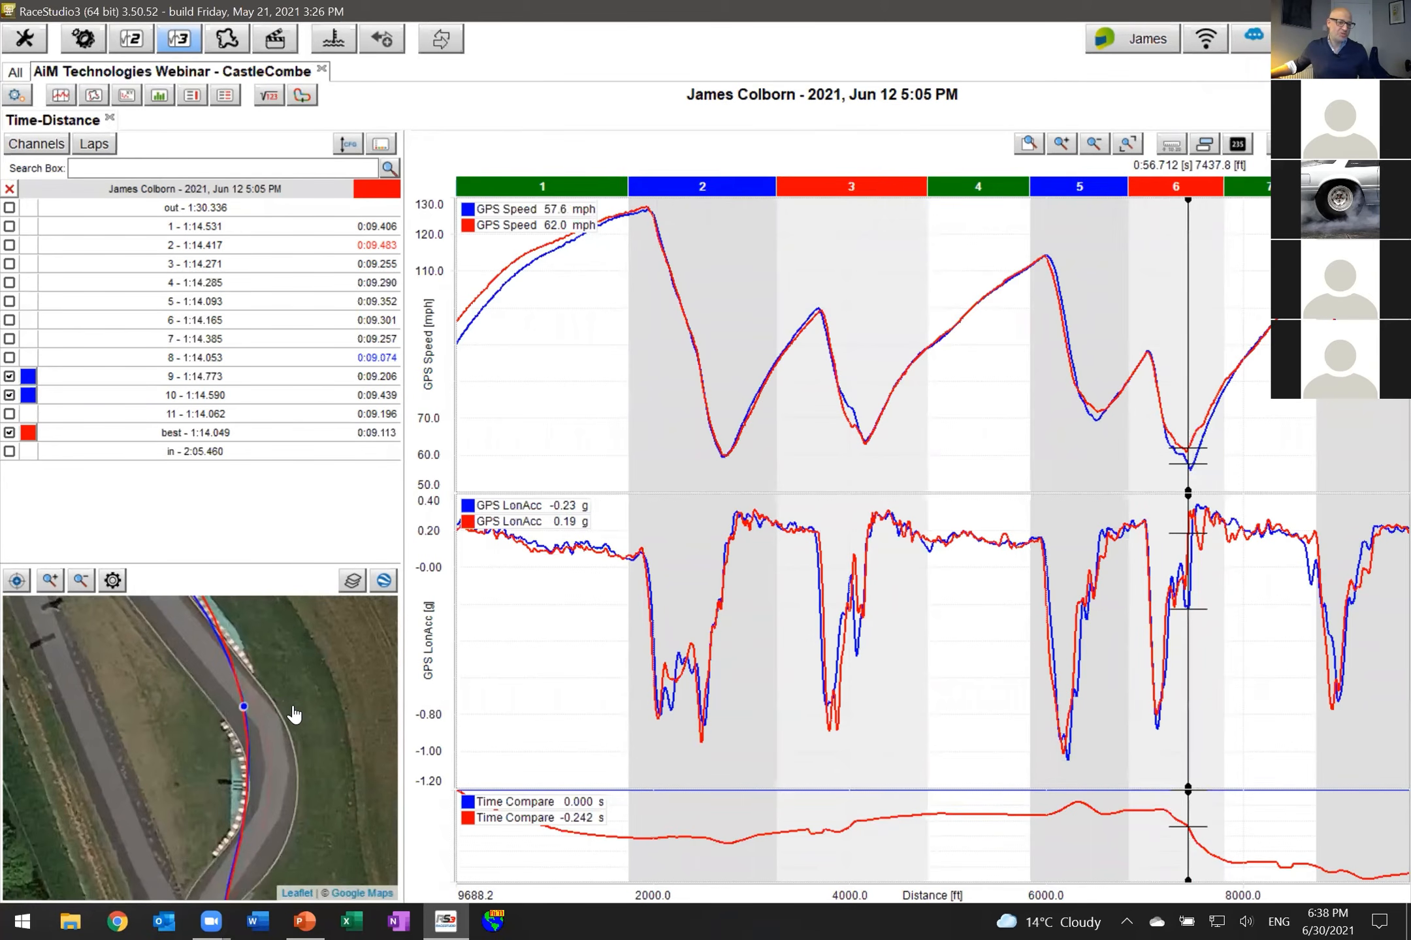
pyautogui.moveTo(294, 715); pyautogui.dragTo(312, 673)
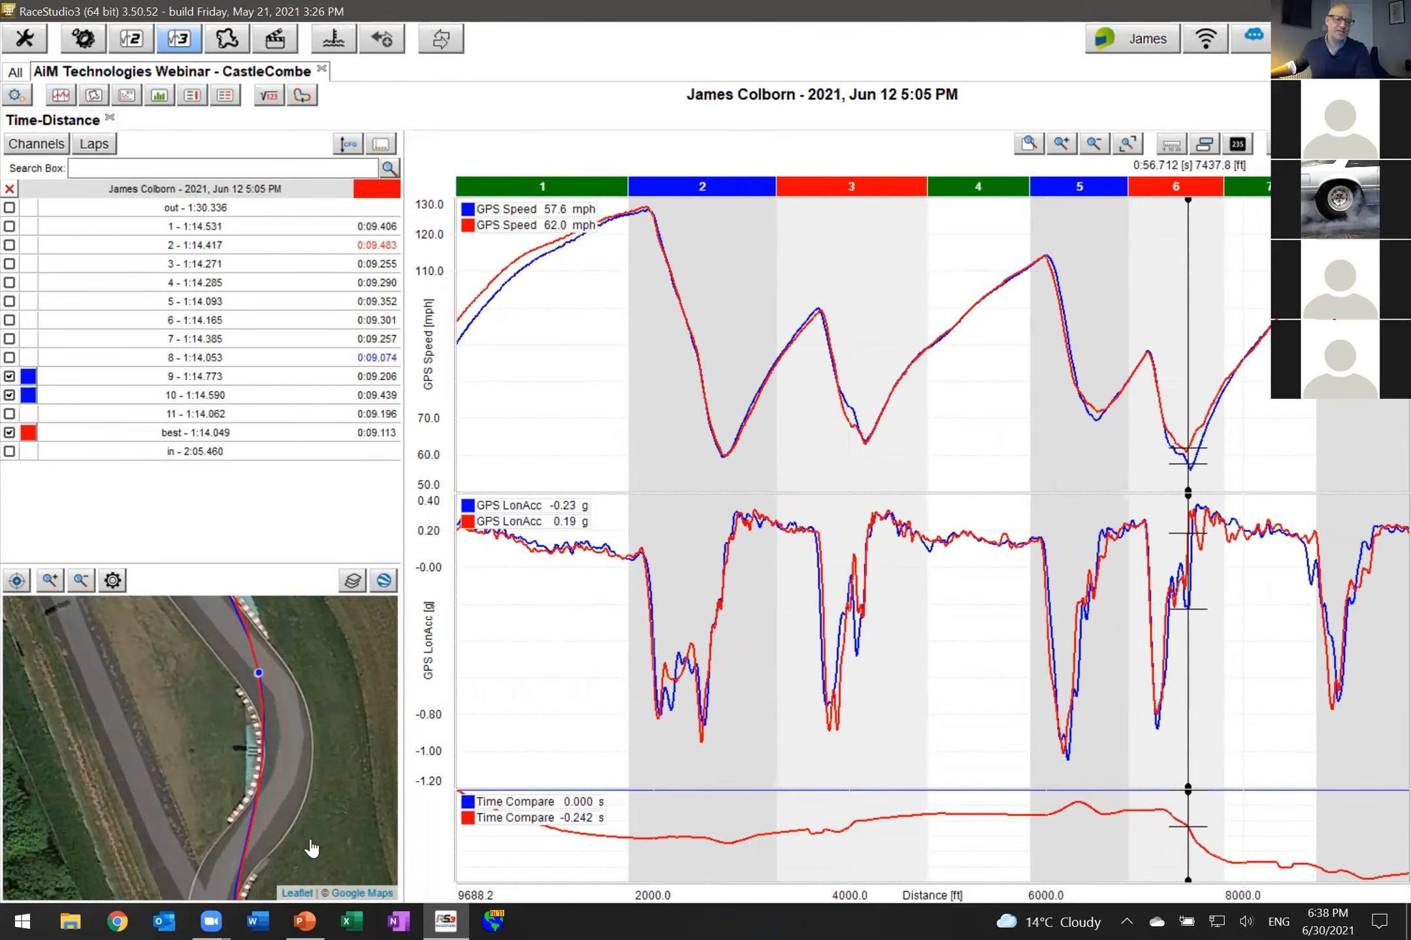
pyautogui.moveTo(232, 803)
pyautogui.mouseDown()
pyautogui.moveTo(229, 752)
pyautogui.moveTo(232, 772)
pyautogui.mouseUp()
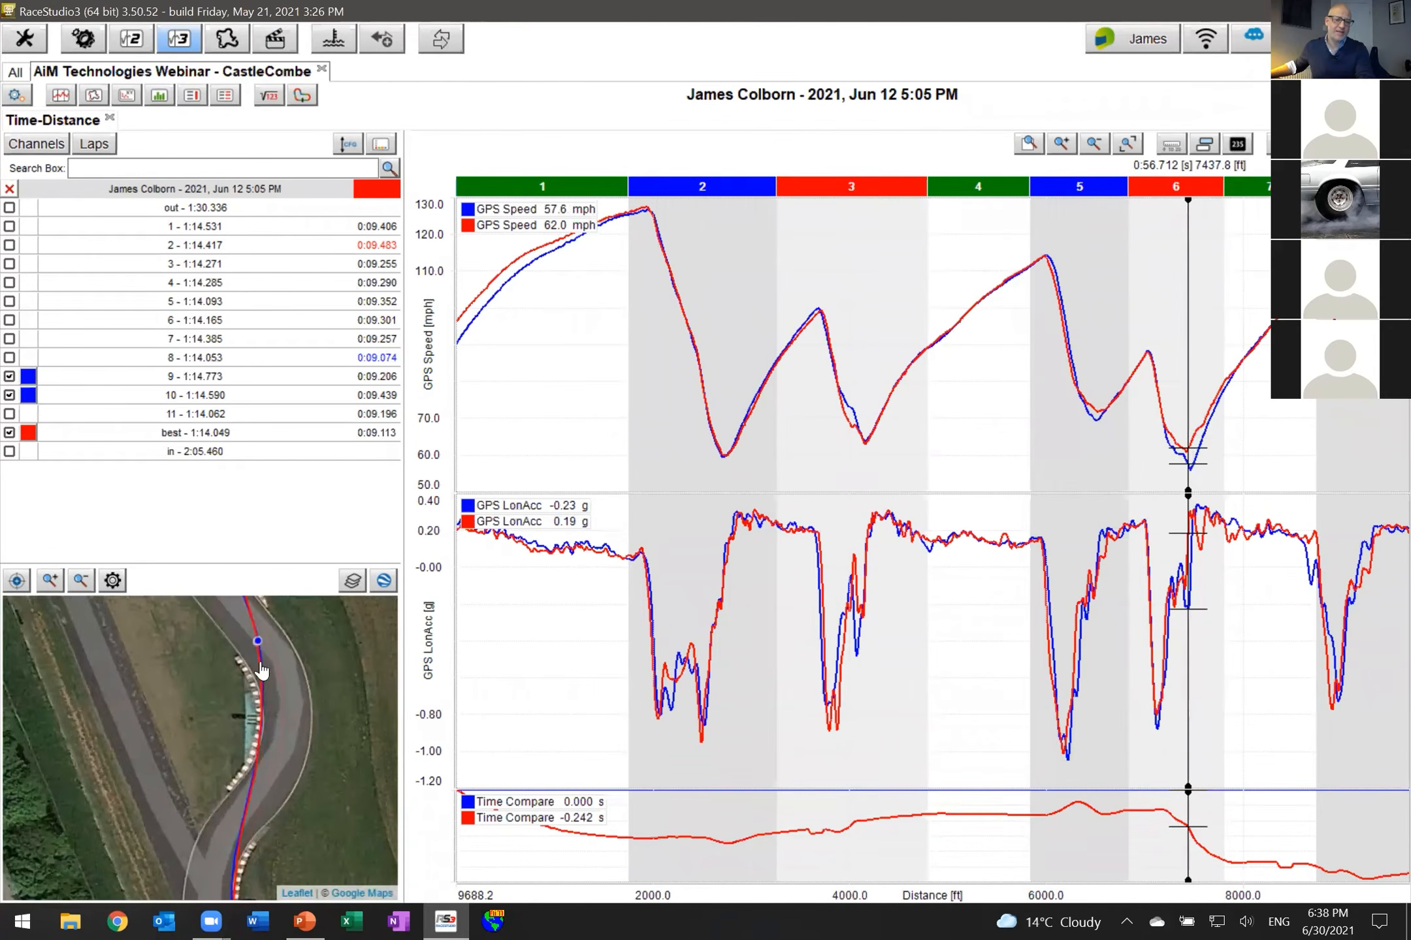
pyautogui.moveTo(240, 721); pyautogui.dragTo(220, 815)
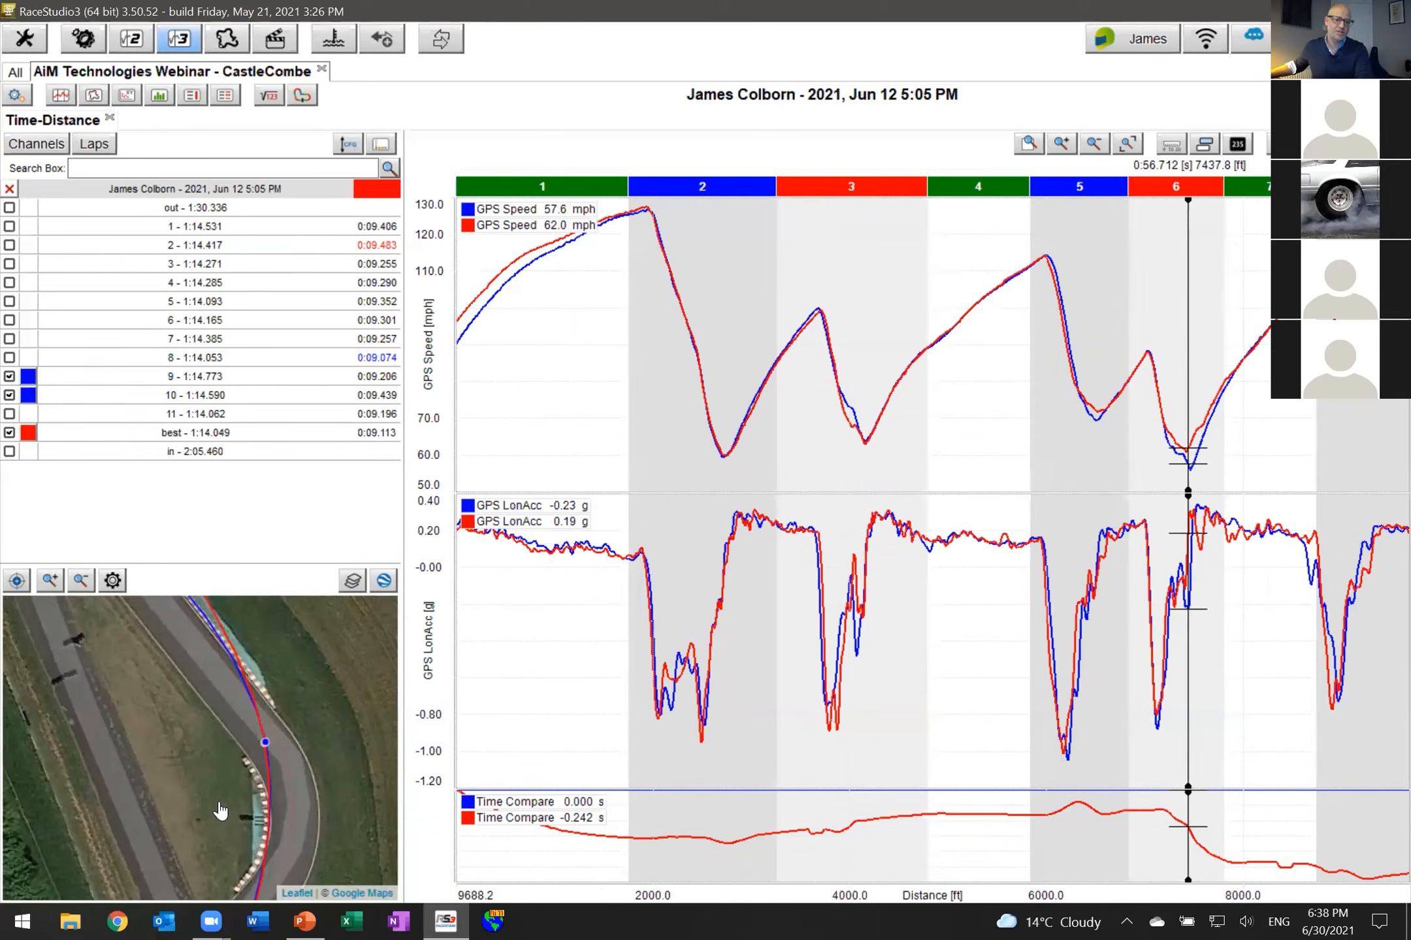
pyautogui.moveTo(196, 722); pyautogui.dragTo(232, 835)
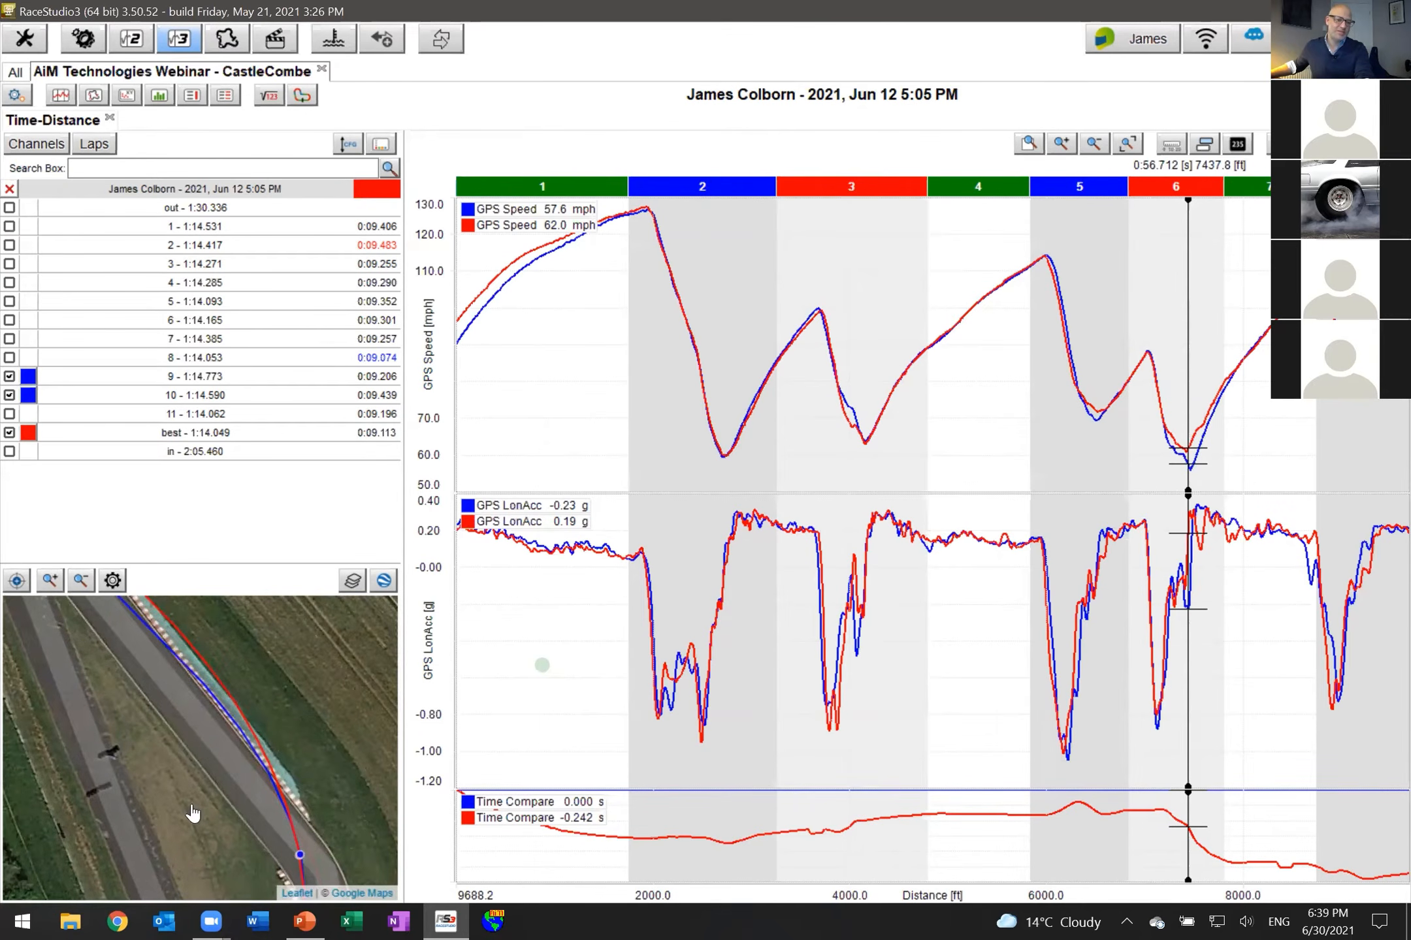
pyautogui.moveTo(195, 706); pyautogui.dragTo(195, 785)
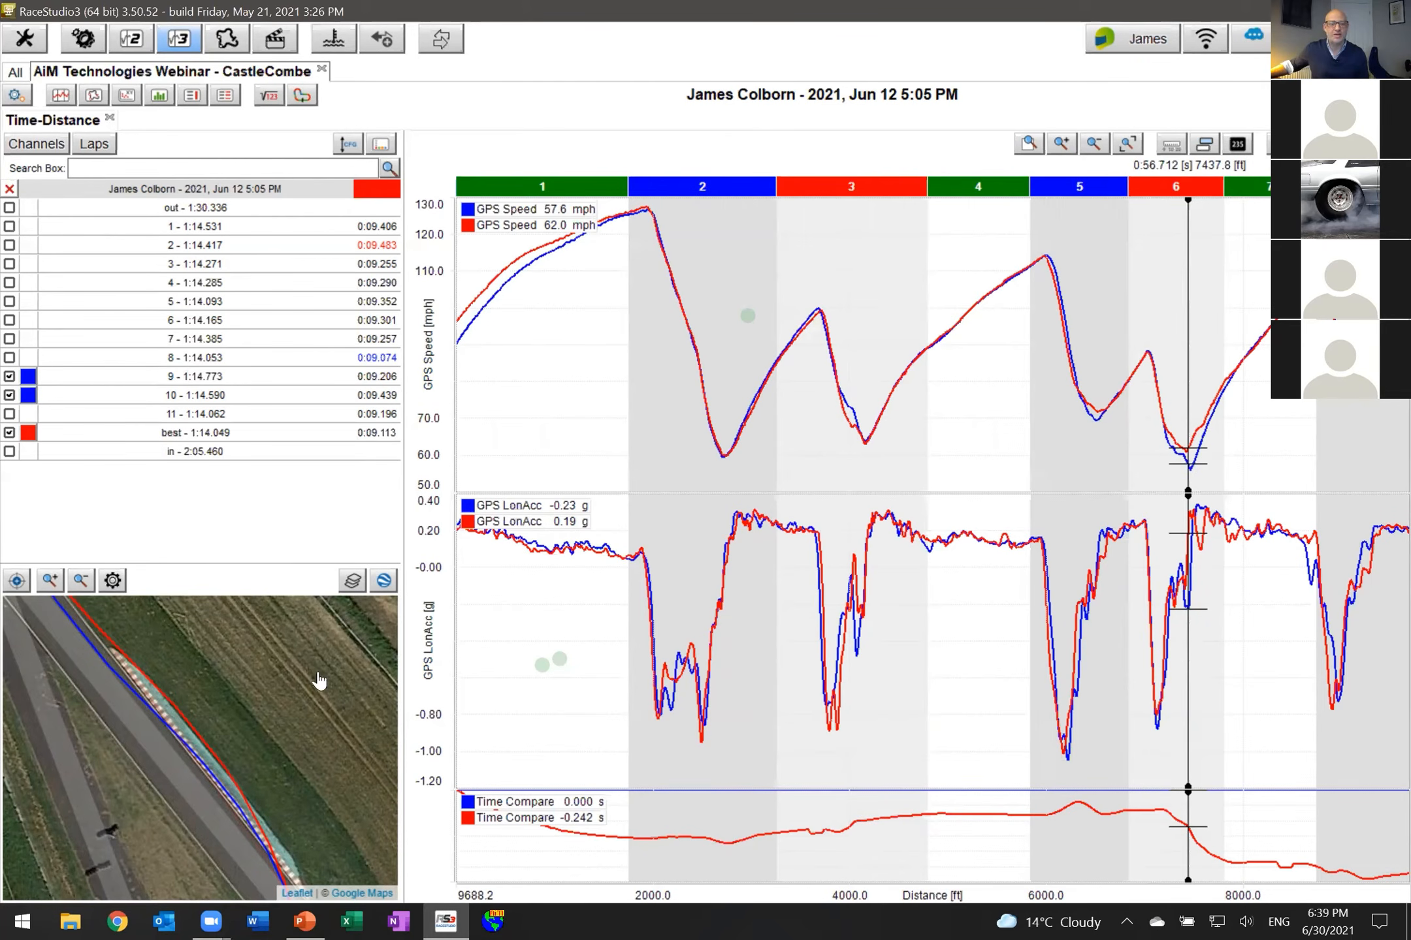
pyautogui.click(184, 745)
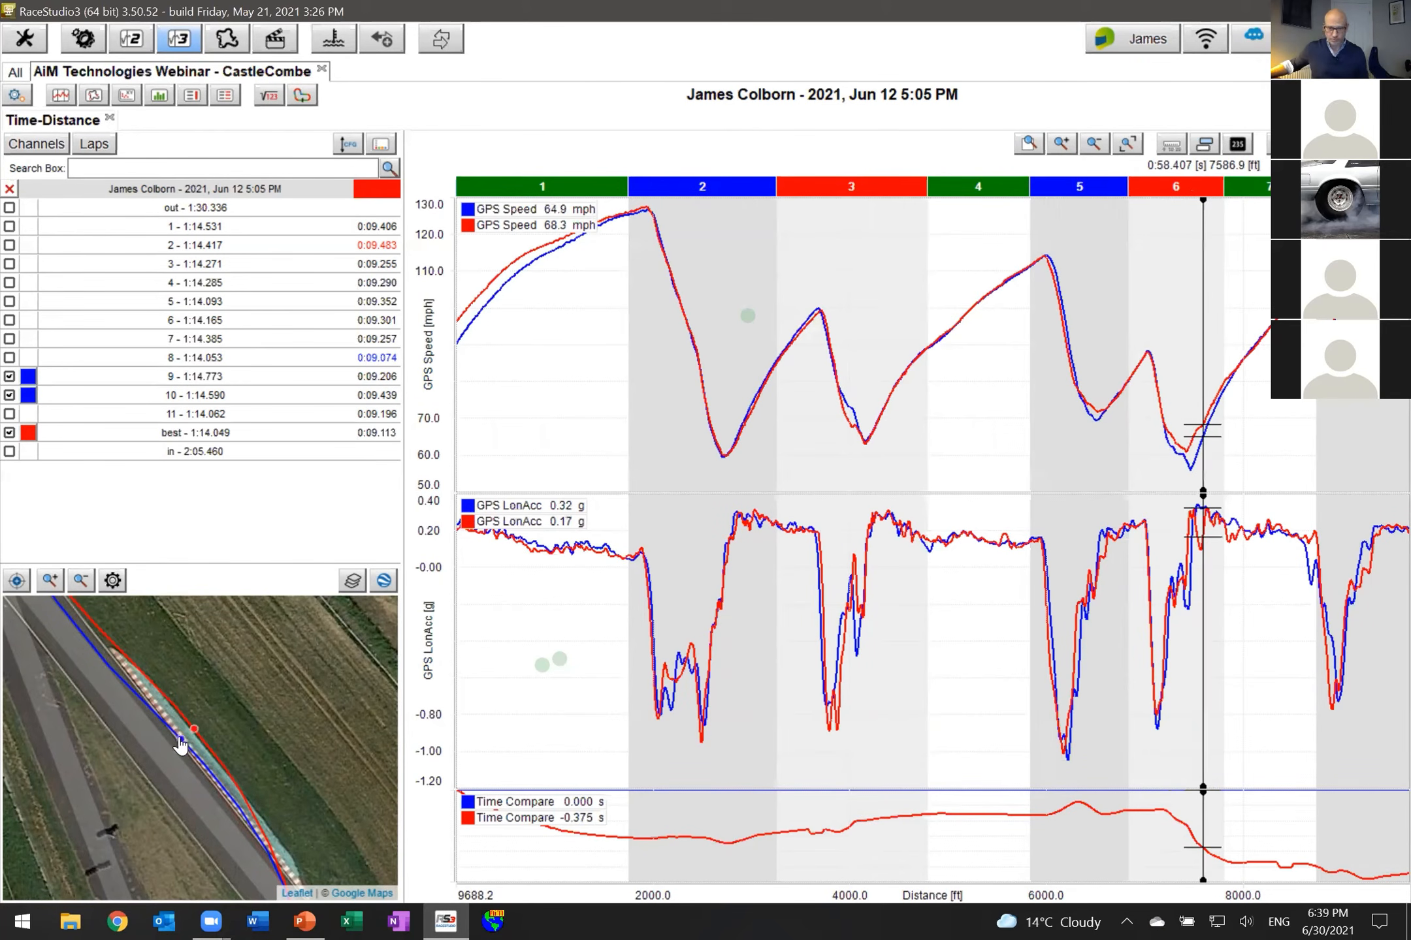
# Add a full-size Track view to the analysis and hide the lap overview strip beneath its map.
pyautogui.click(93, 97)
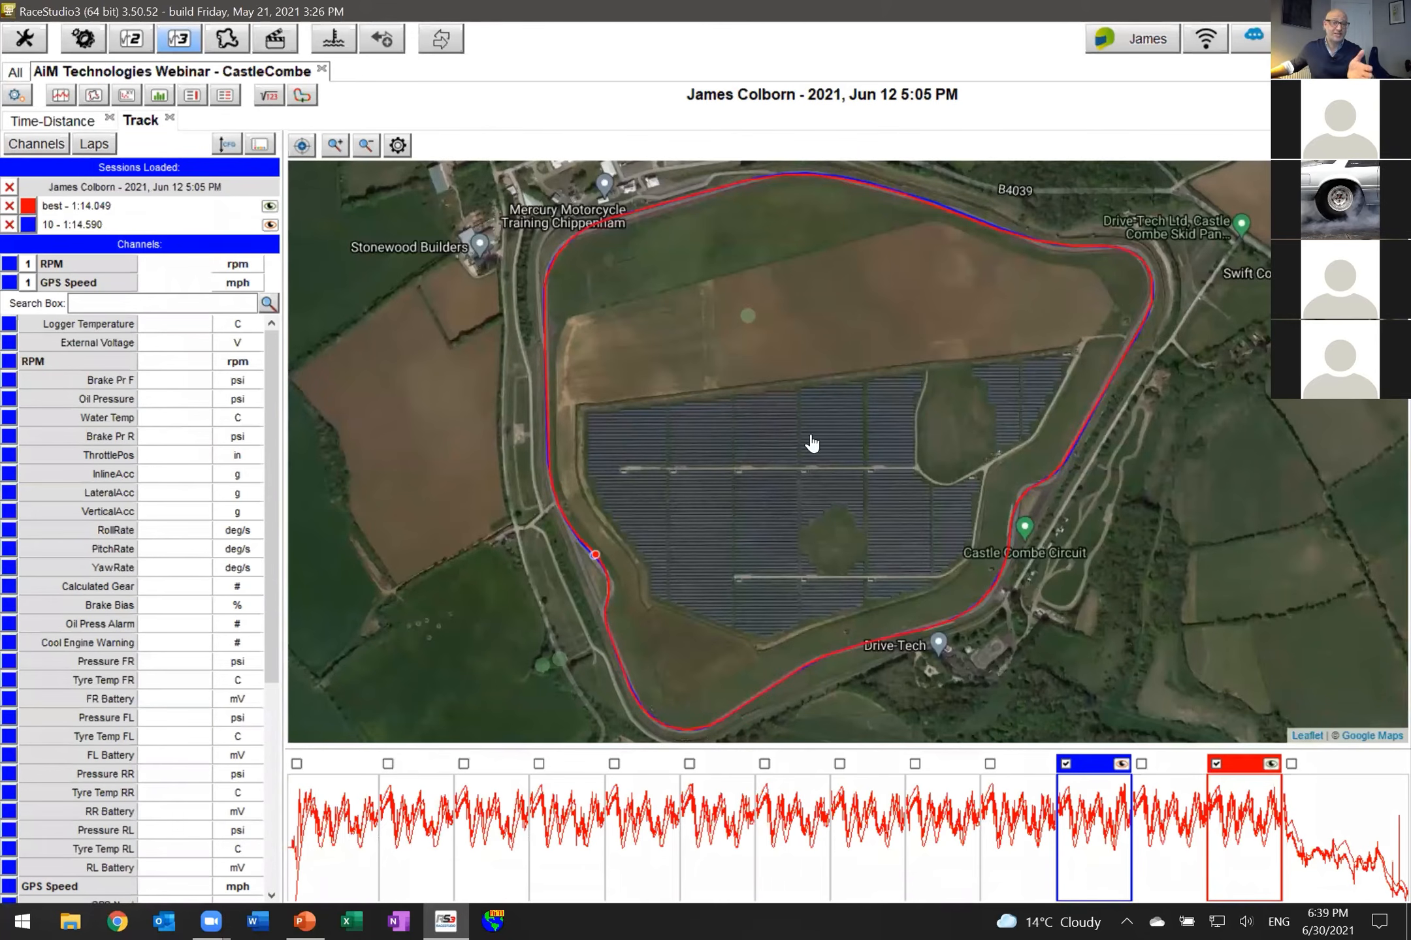
pyautogui.rightClick(1324, 792)
pyautogui.click(1300, 722)
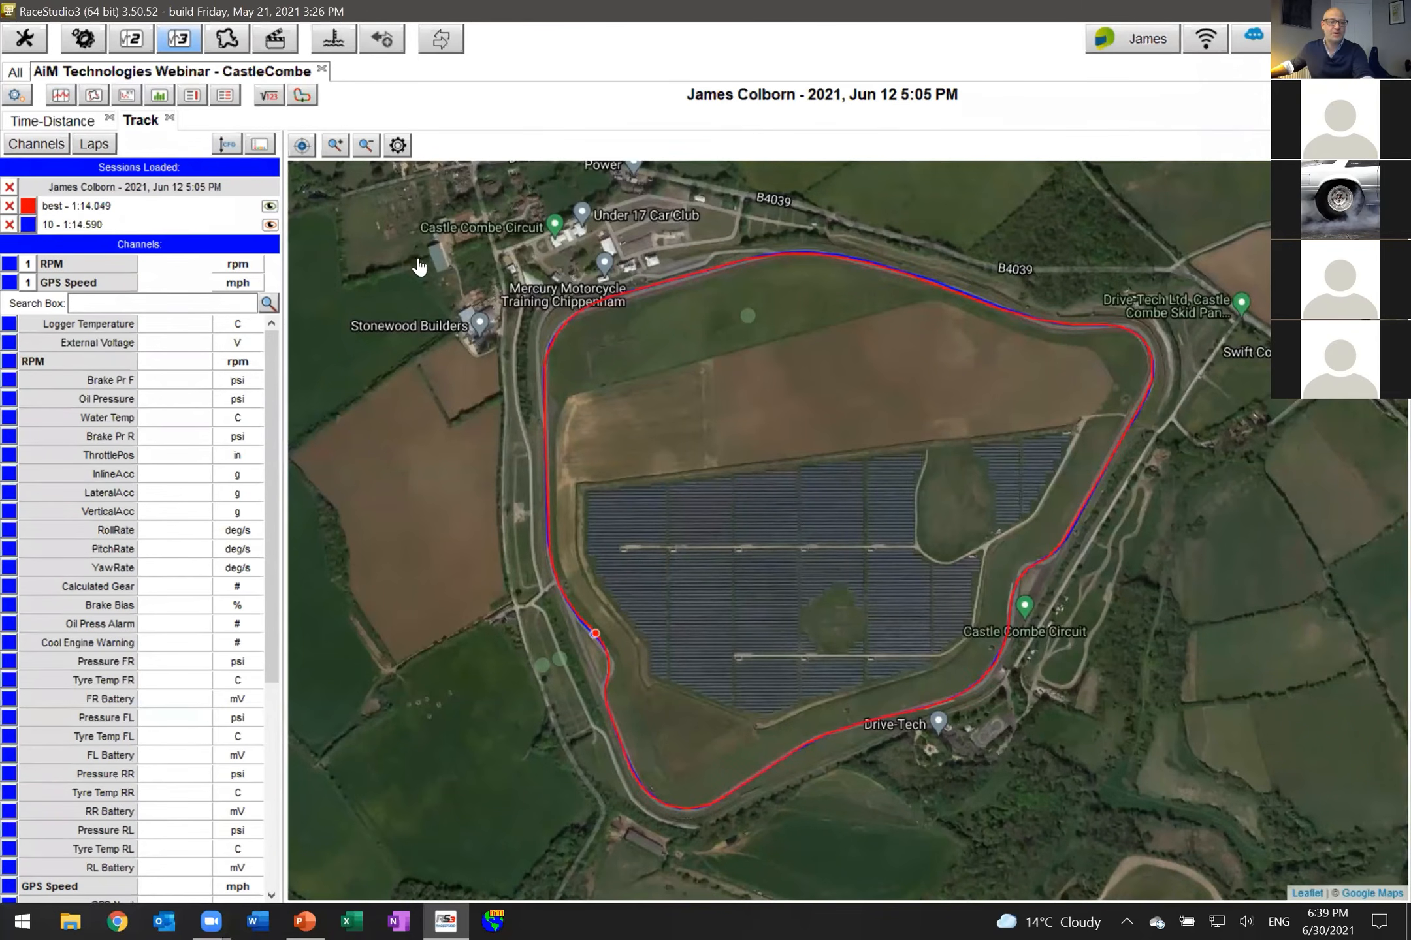
# Hide the side panel of the Track view and switch the satellite background to Bing.
pyautogui.press('space')
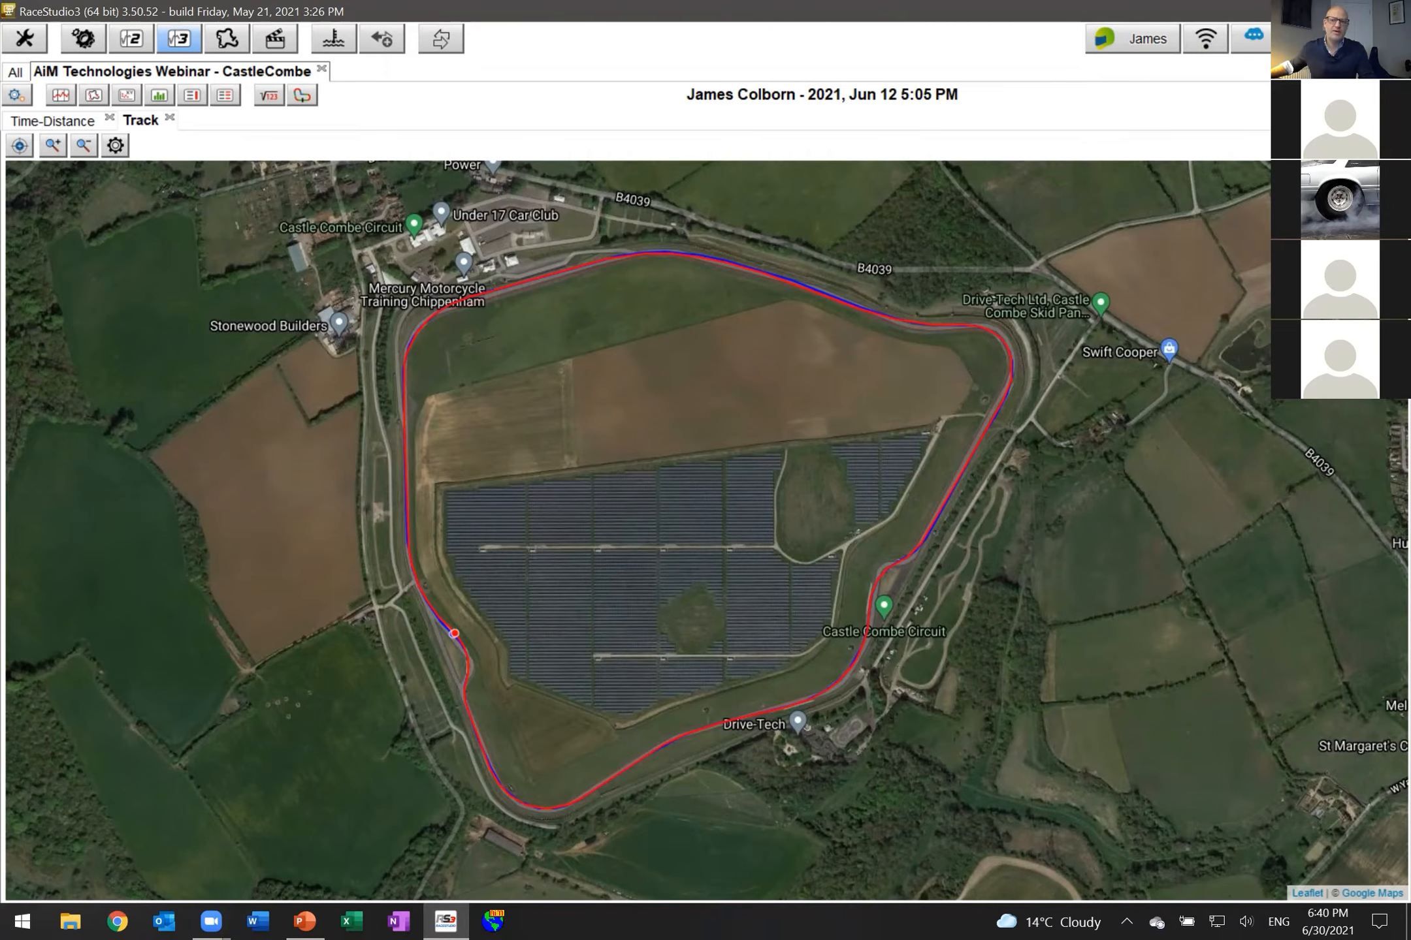
pyautogui.click(1312, 145)
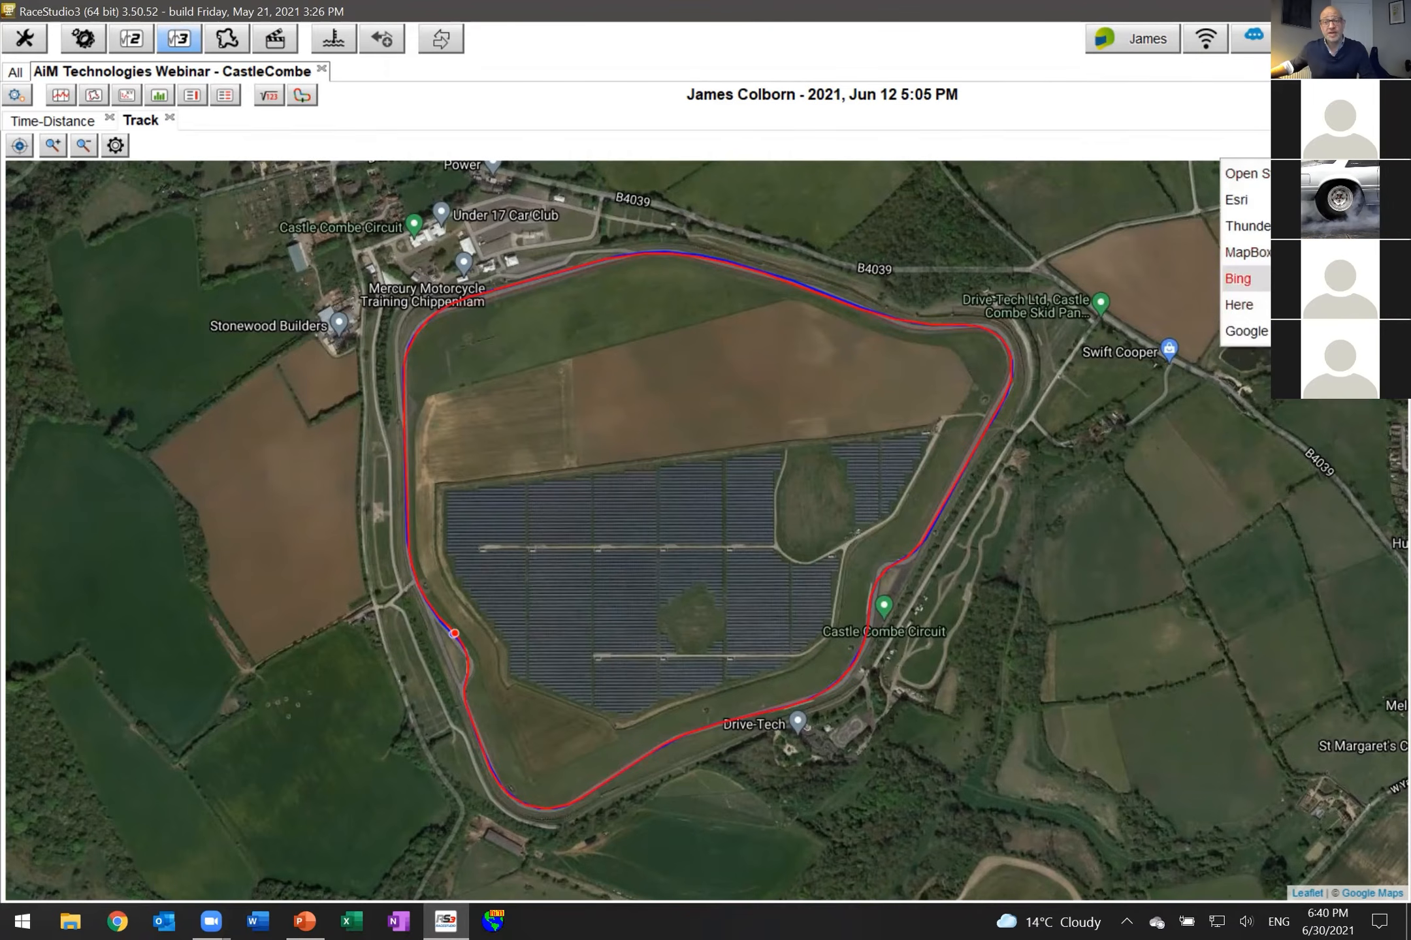
pyautogui.click(1238, 278)
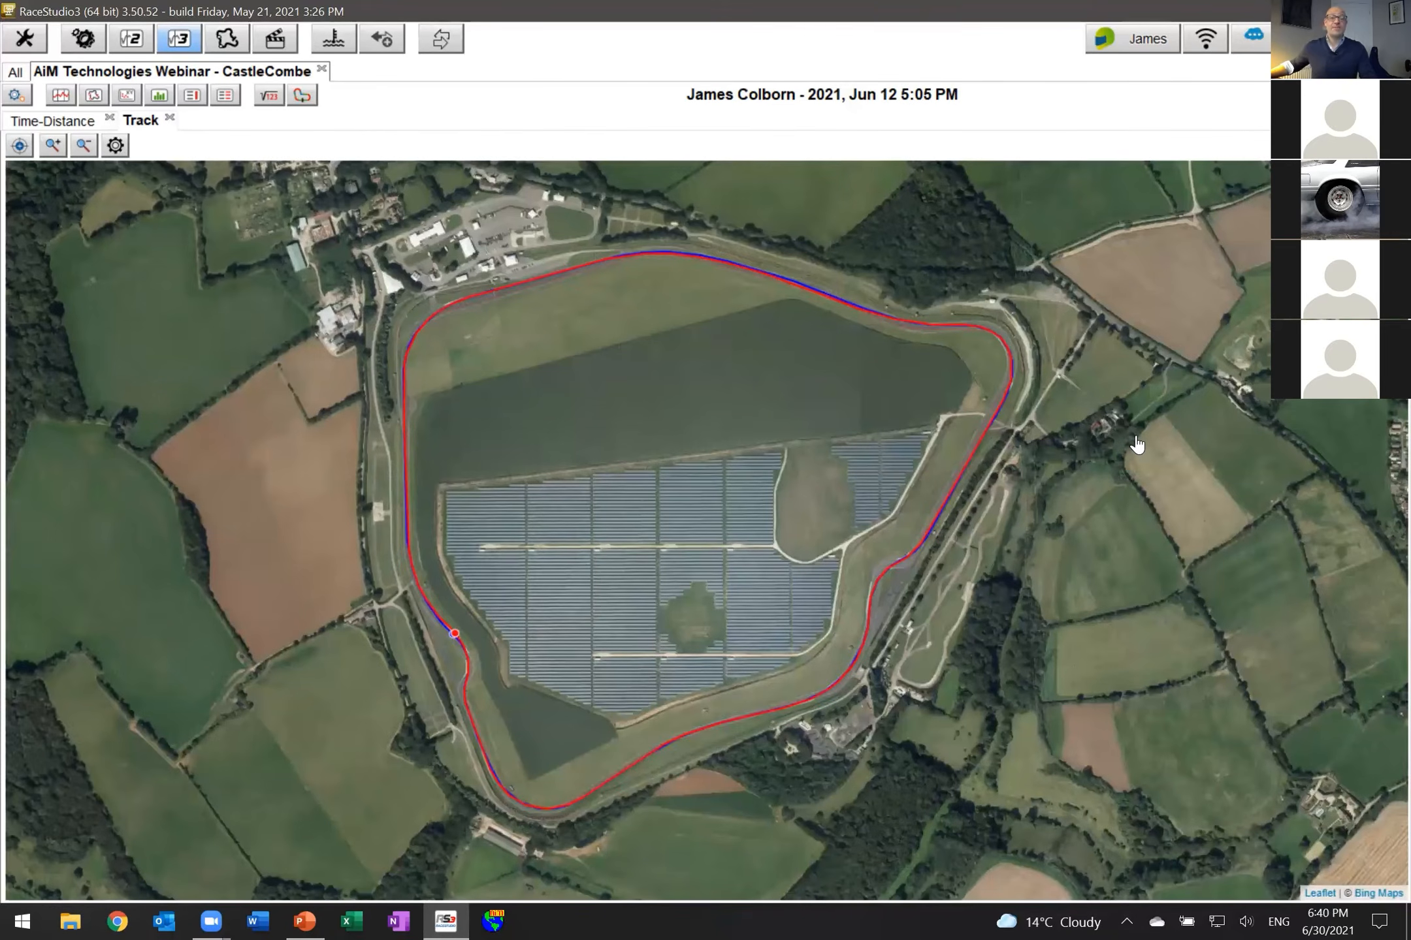
# Examine both laps' racing lines through the track's north-eastern corner and along its approach on the track map.
pyautogui.scroll(2, 1068, 451)
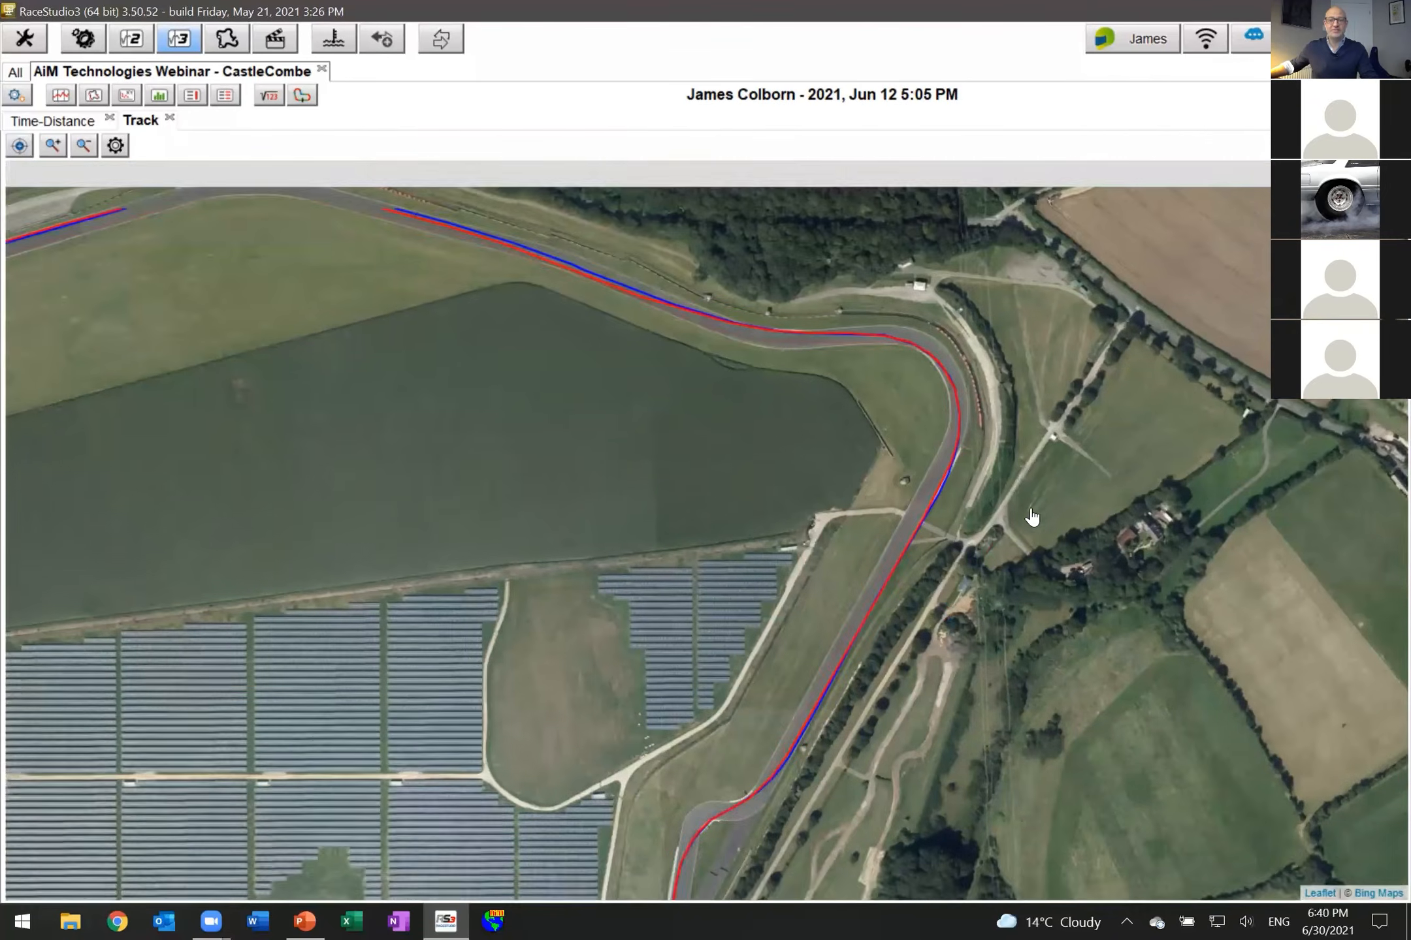
pyautogui.scroll(1, 1030, 503)
pyautogui.moveTo(1018, 408); pyautogui.dragTo(1171, 470)
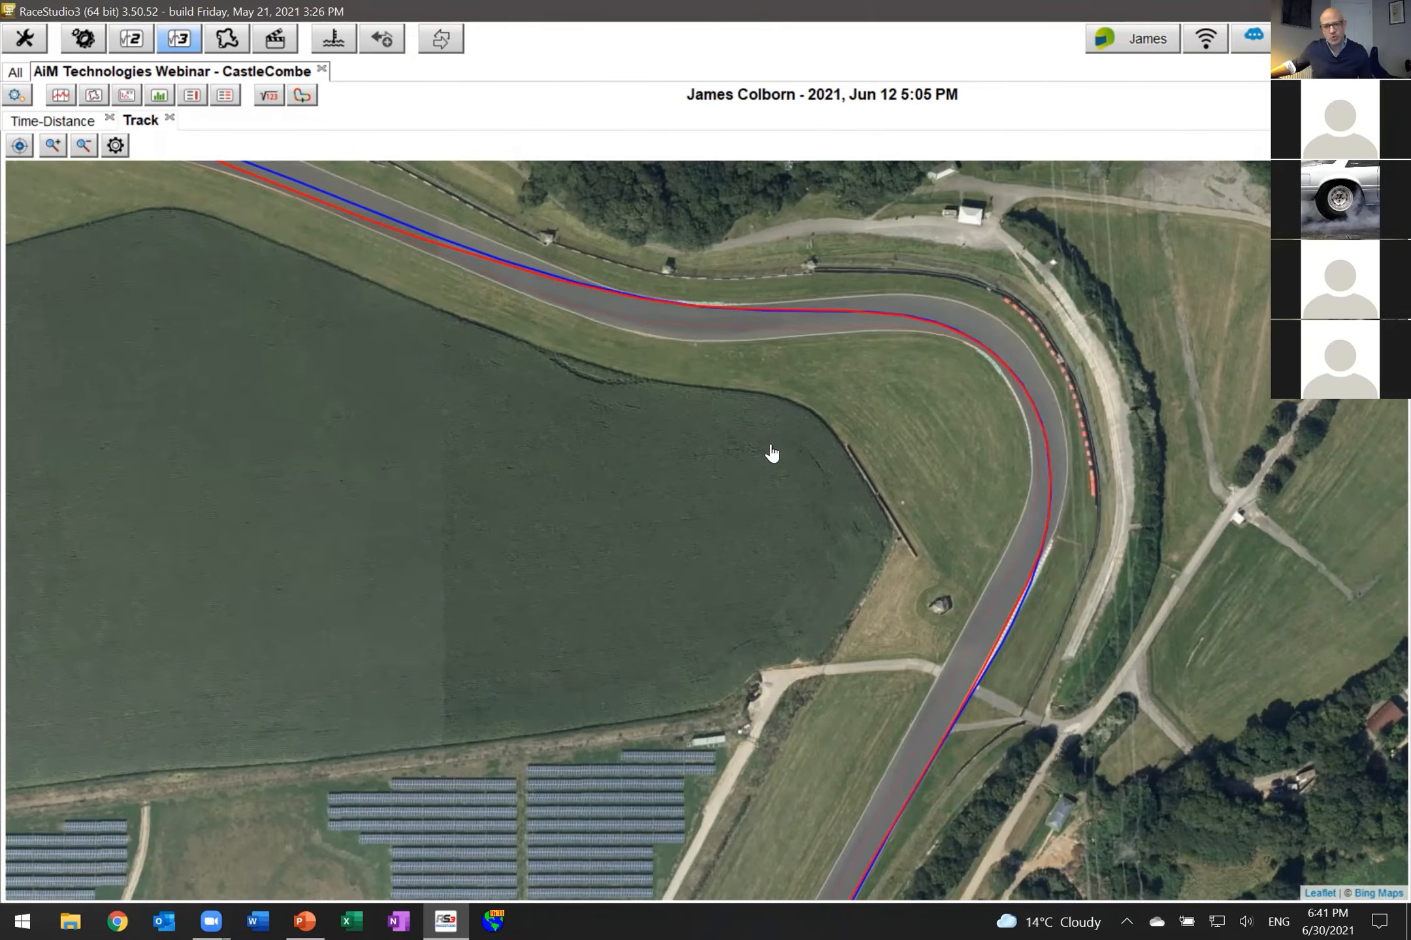
pyautogui.moveTo(768, 450); pyautogui.dragTo(813, 592)
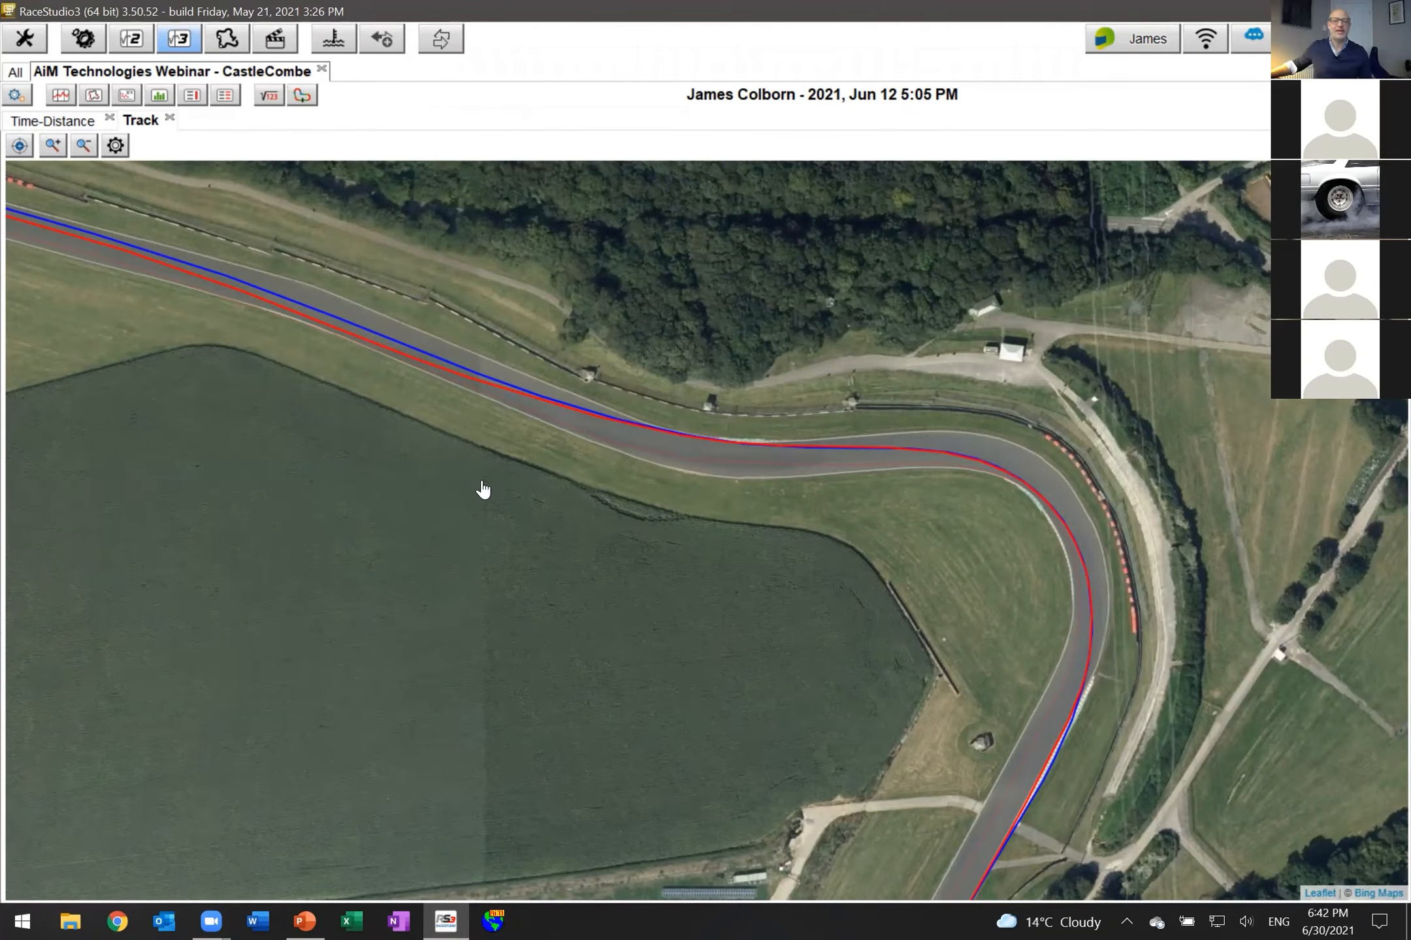
pyautogui.scroll(-1, 516, 523)
pyautogui.scroll(-3, 736, 449)
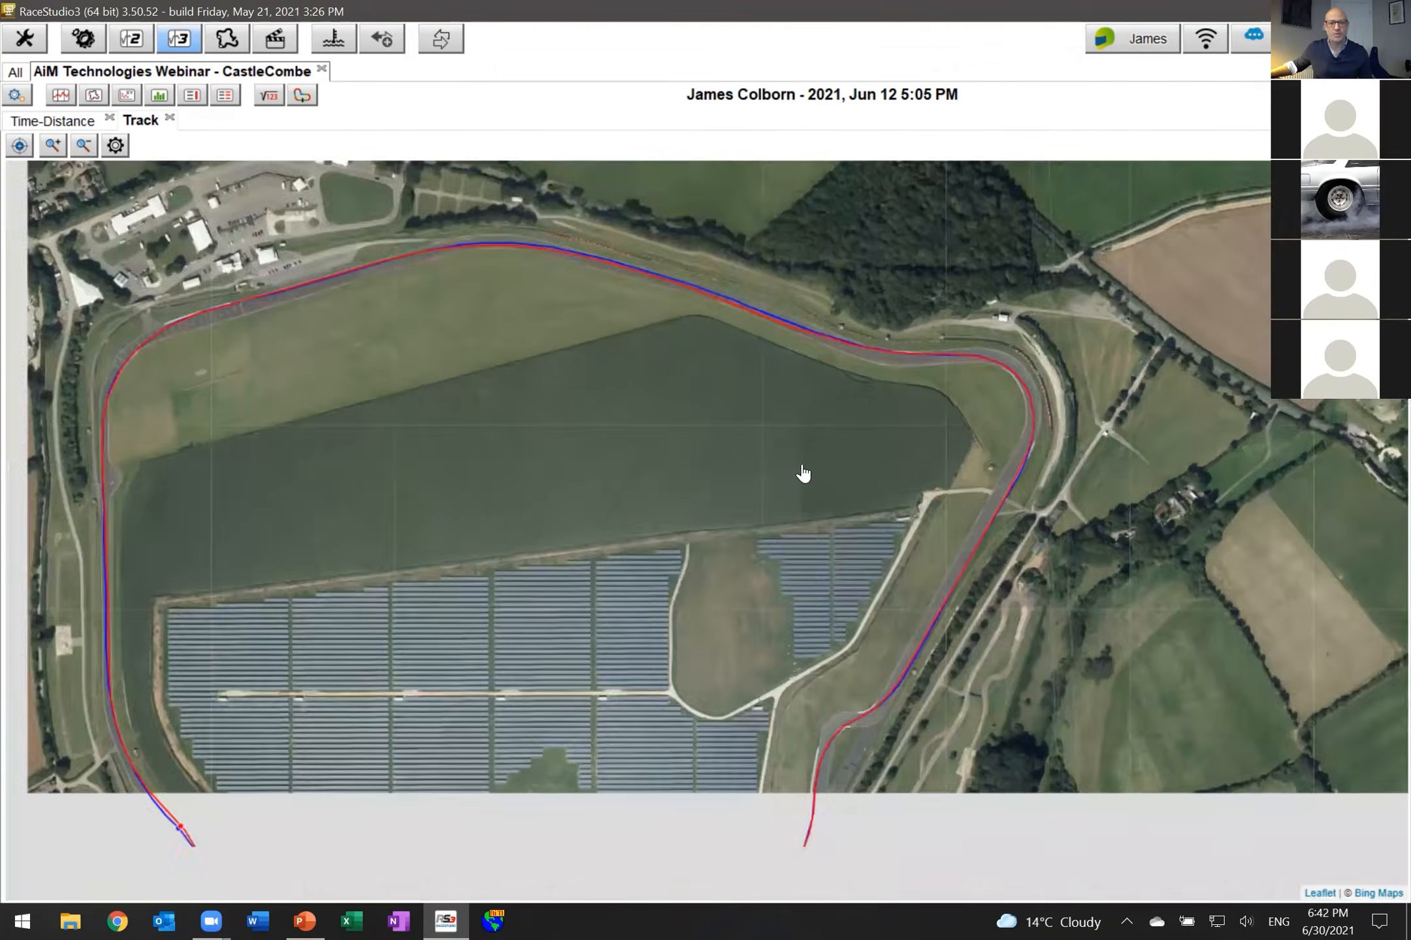
# Save the analysis profile and add a Split Times Report to the analysis.
pyautogui.click(16, 95)
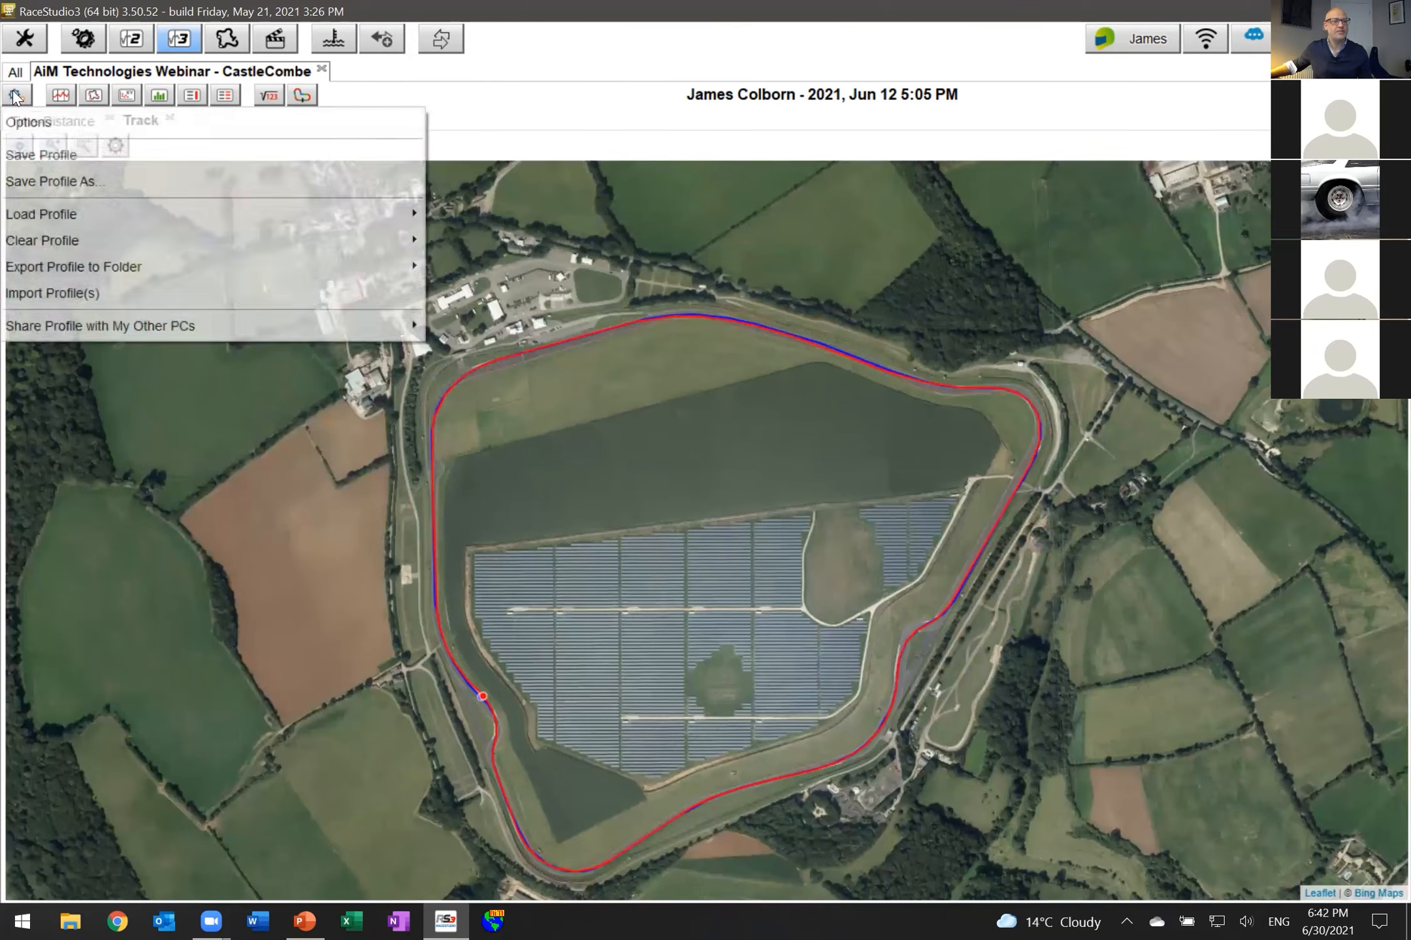
pyautogui.click(70, 154)
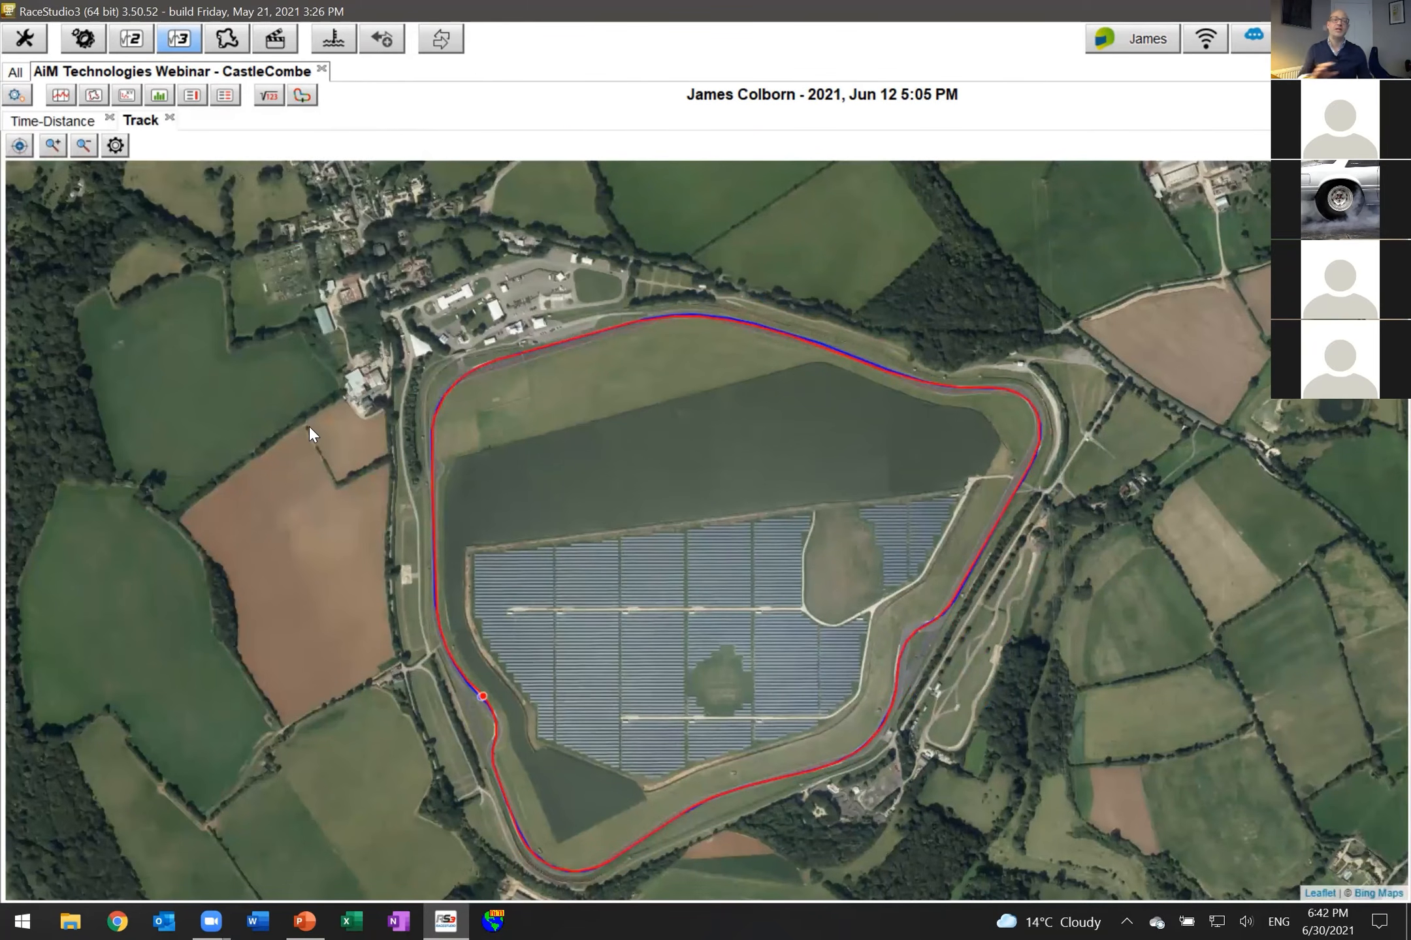
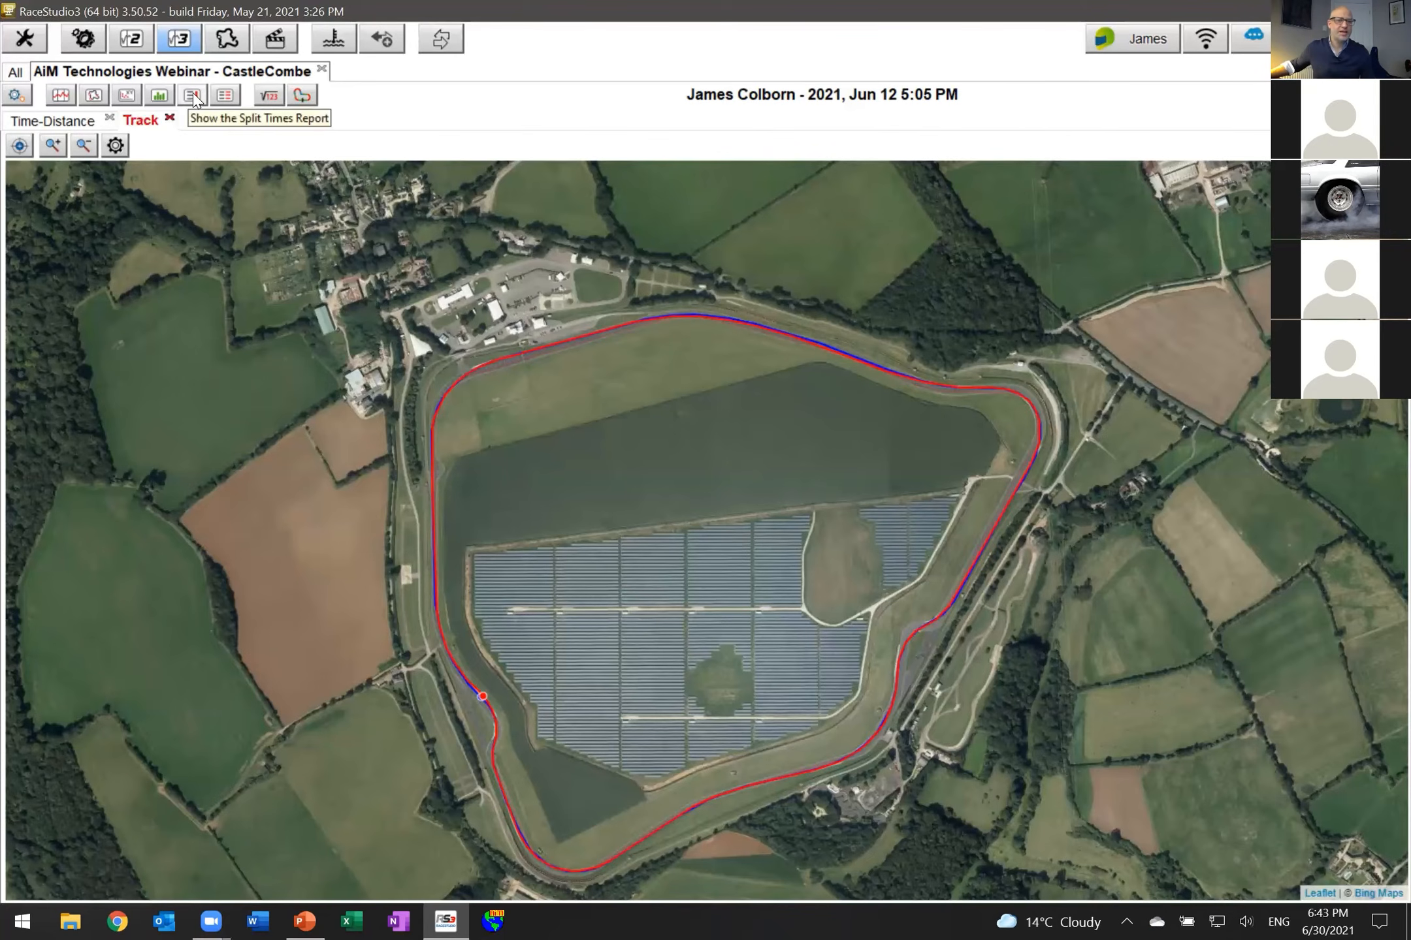
pyautogui.click(197, 101)
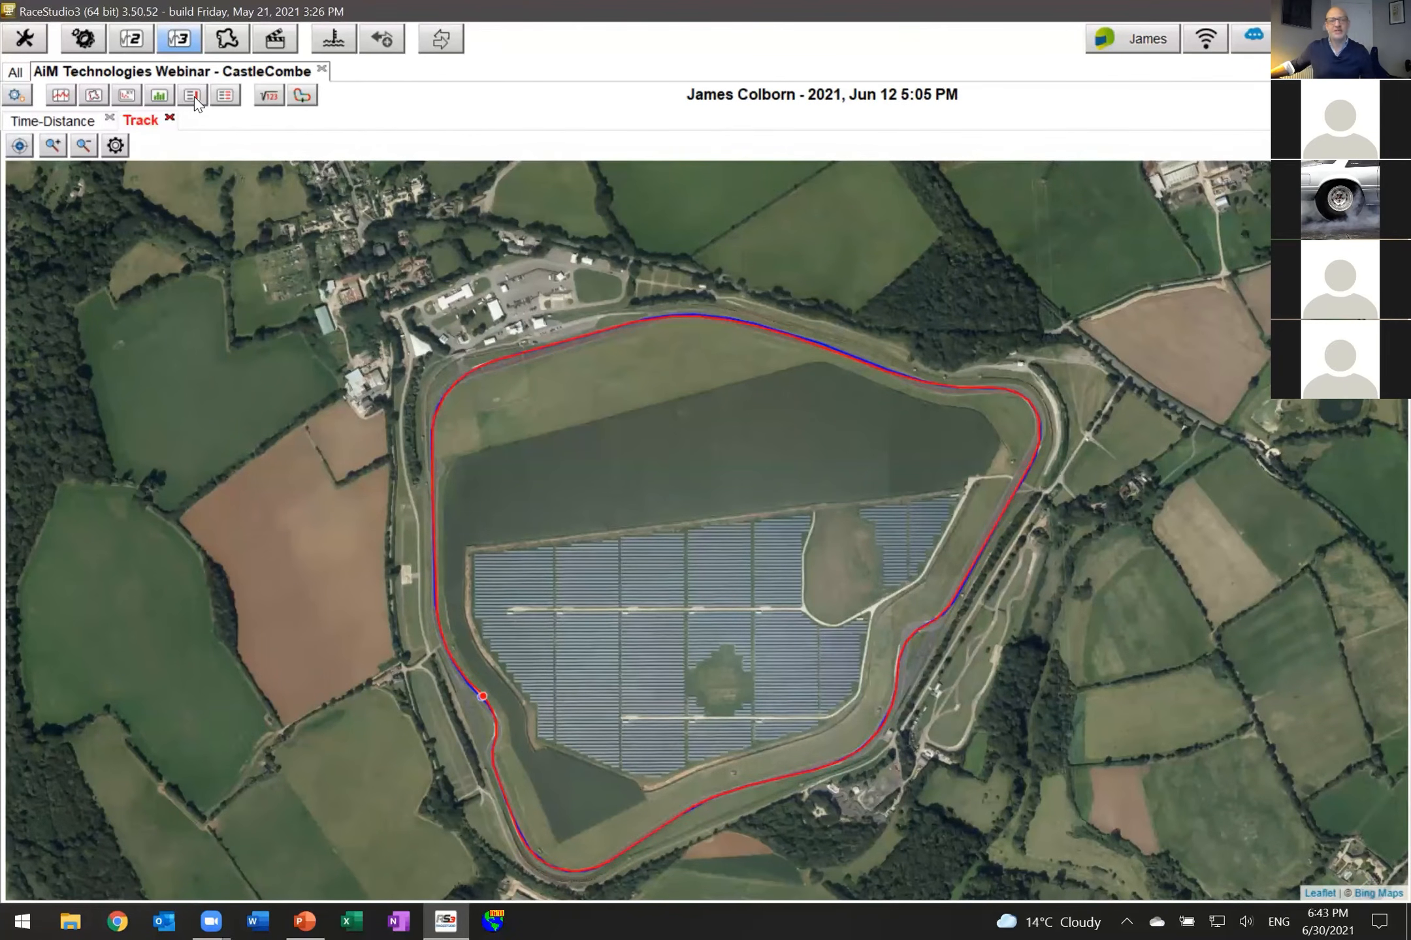
pyautogui.click(195, 103)
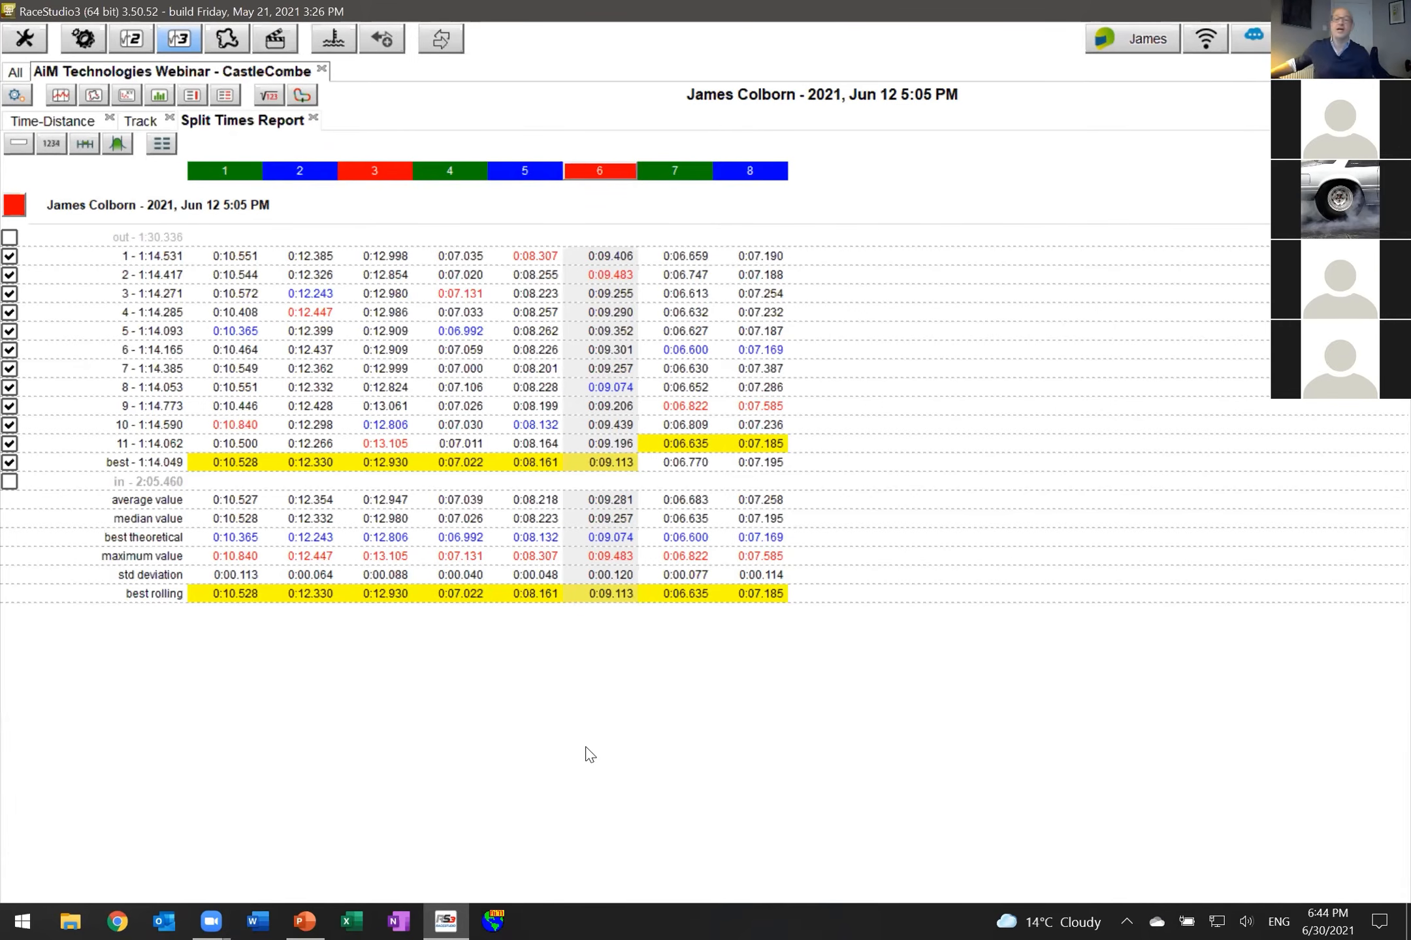
# Place the Time-Distance cursor near the end of sector 1 and show the laps list and track map beside the graphs.
pyautogui.click(65, 123)
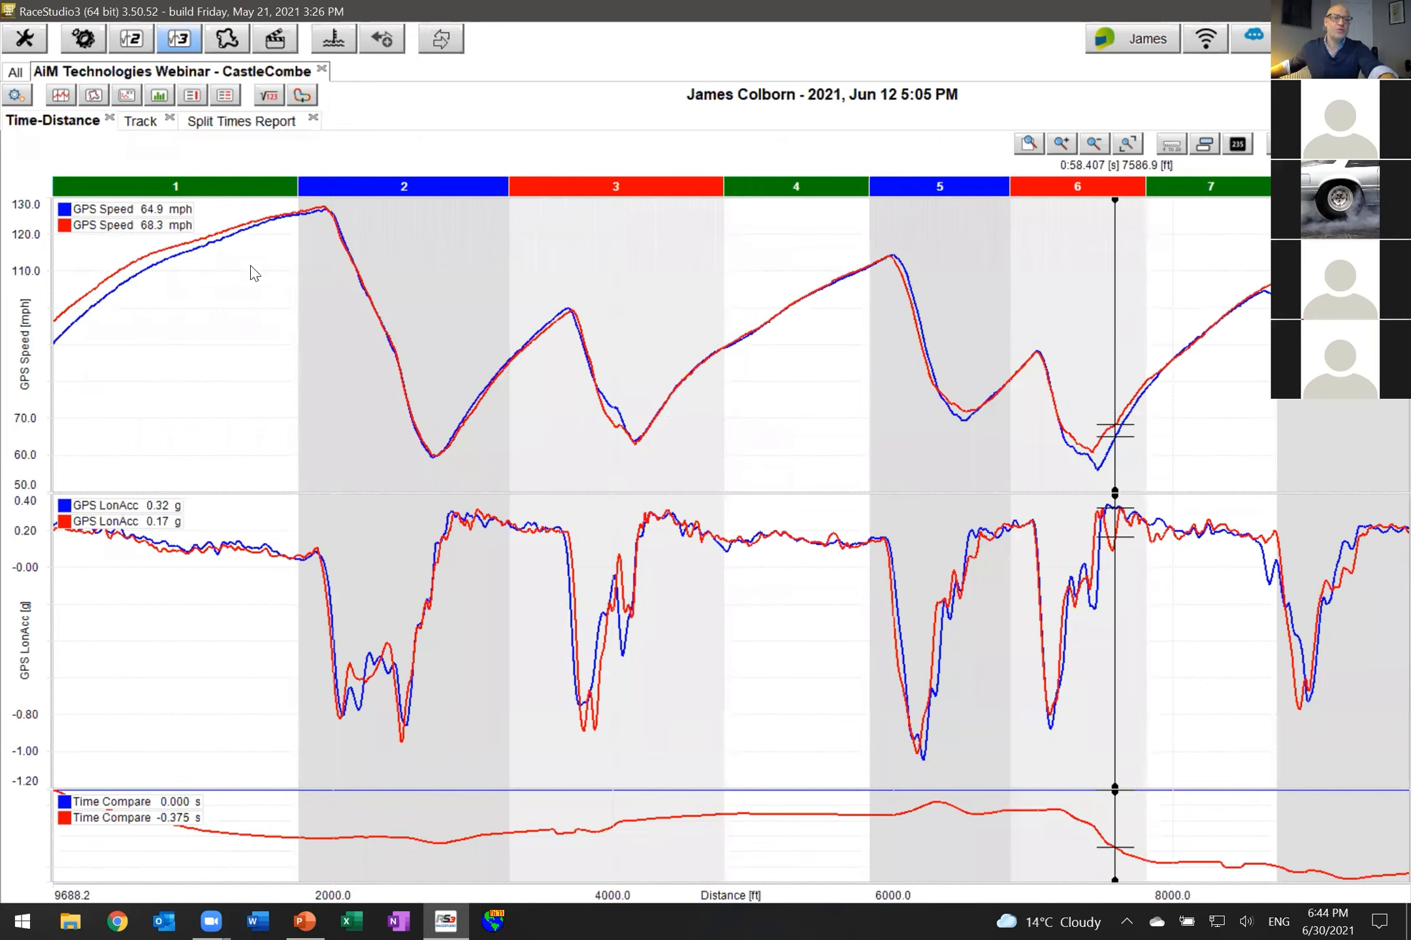
pyautogui.click(268, 248)
pyautogui.click(289, 228)
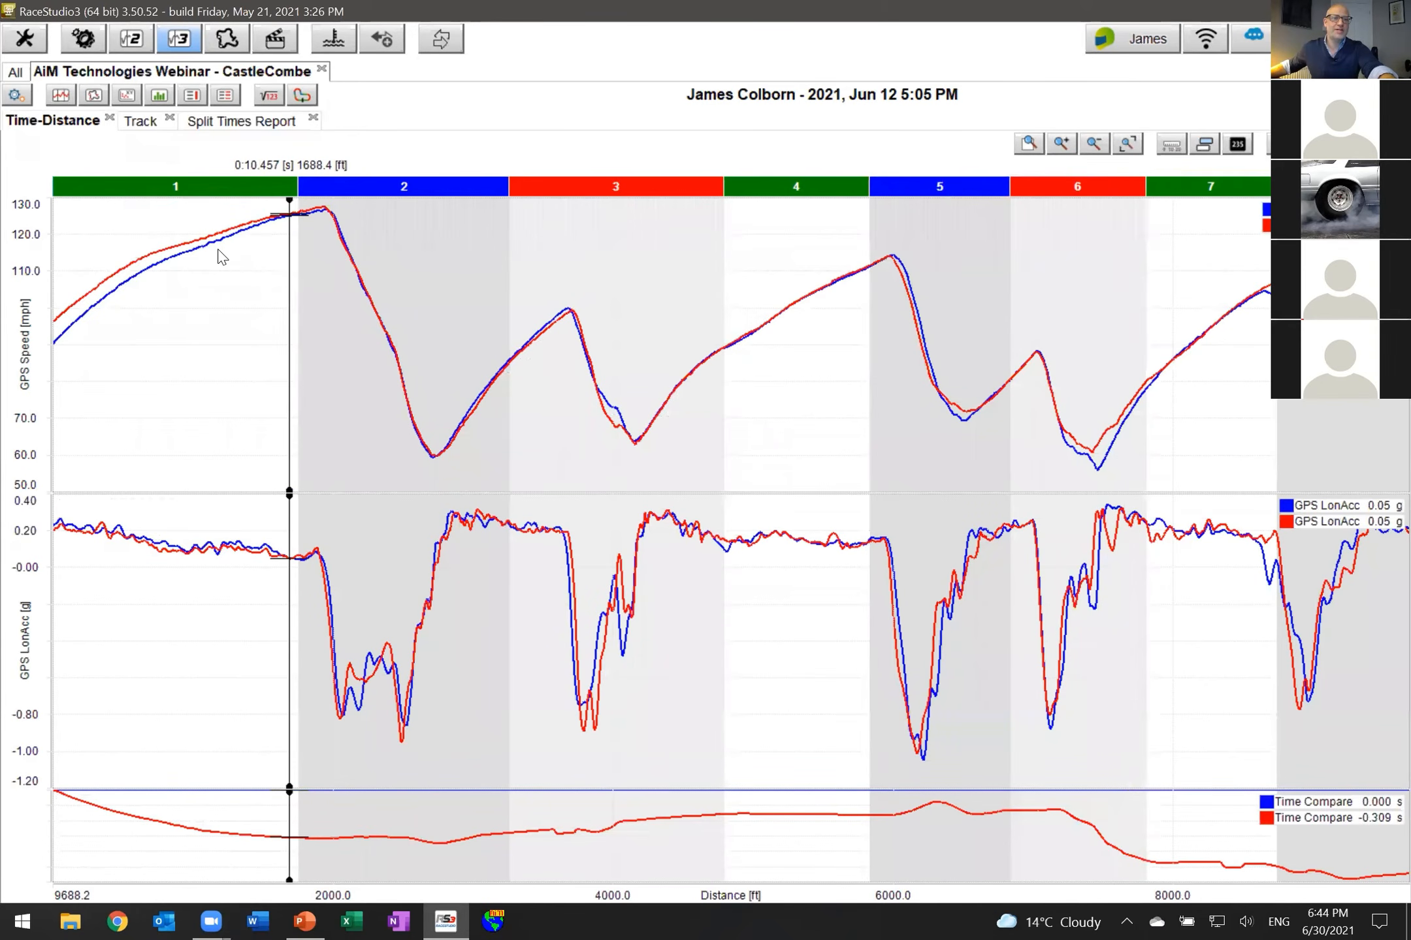
pyautogui.press('space')
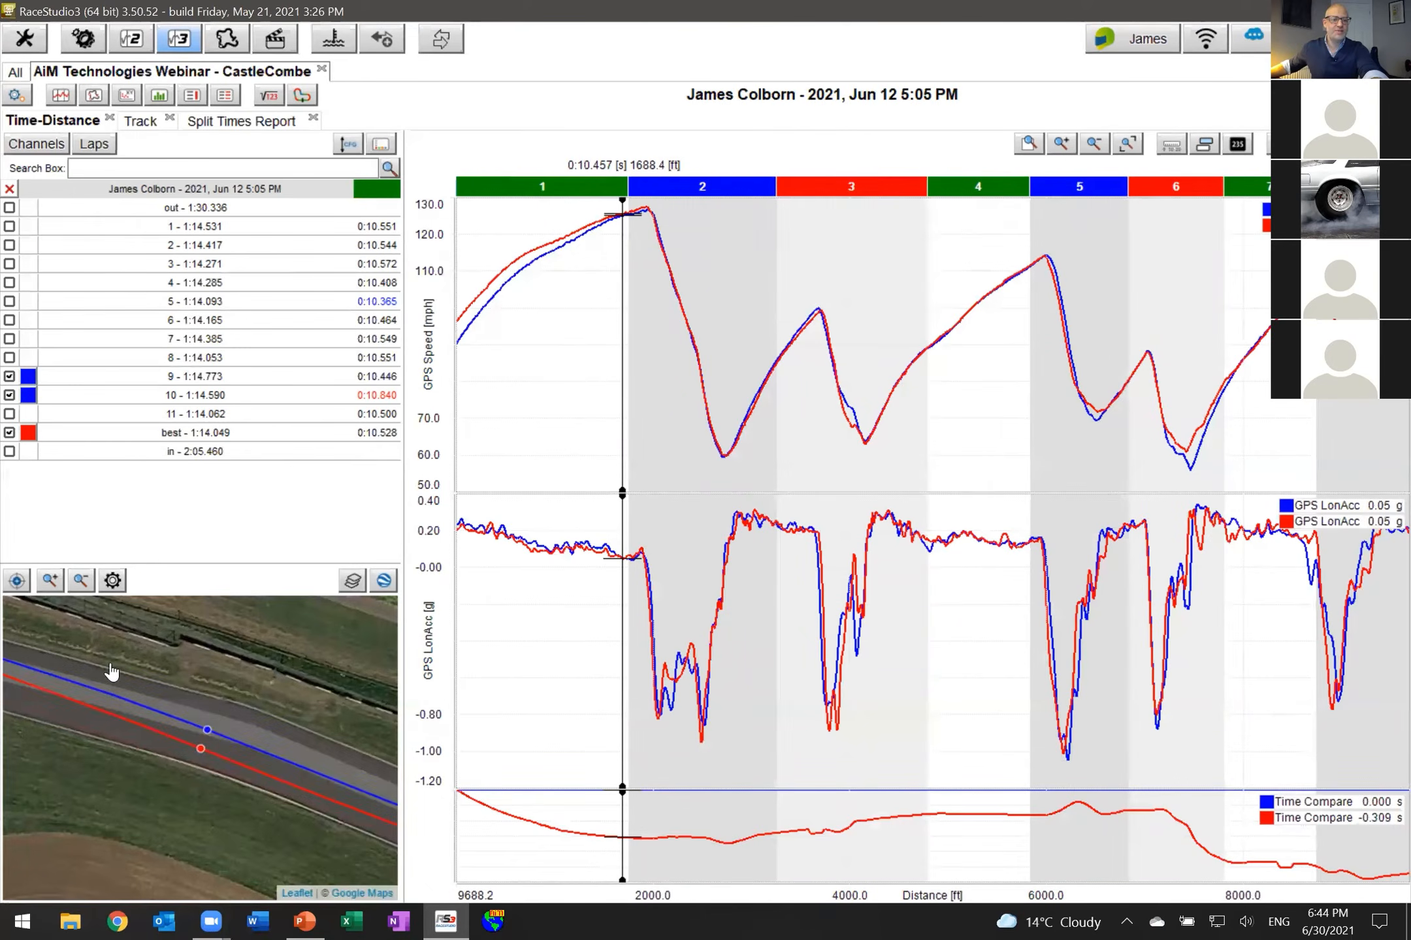
pyautogui.scroll(-4, 204, 685)
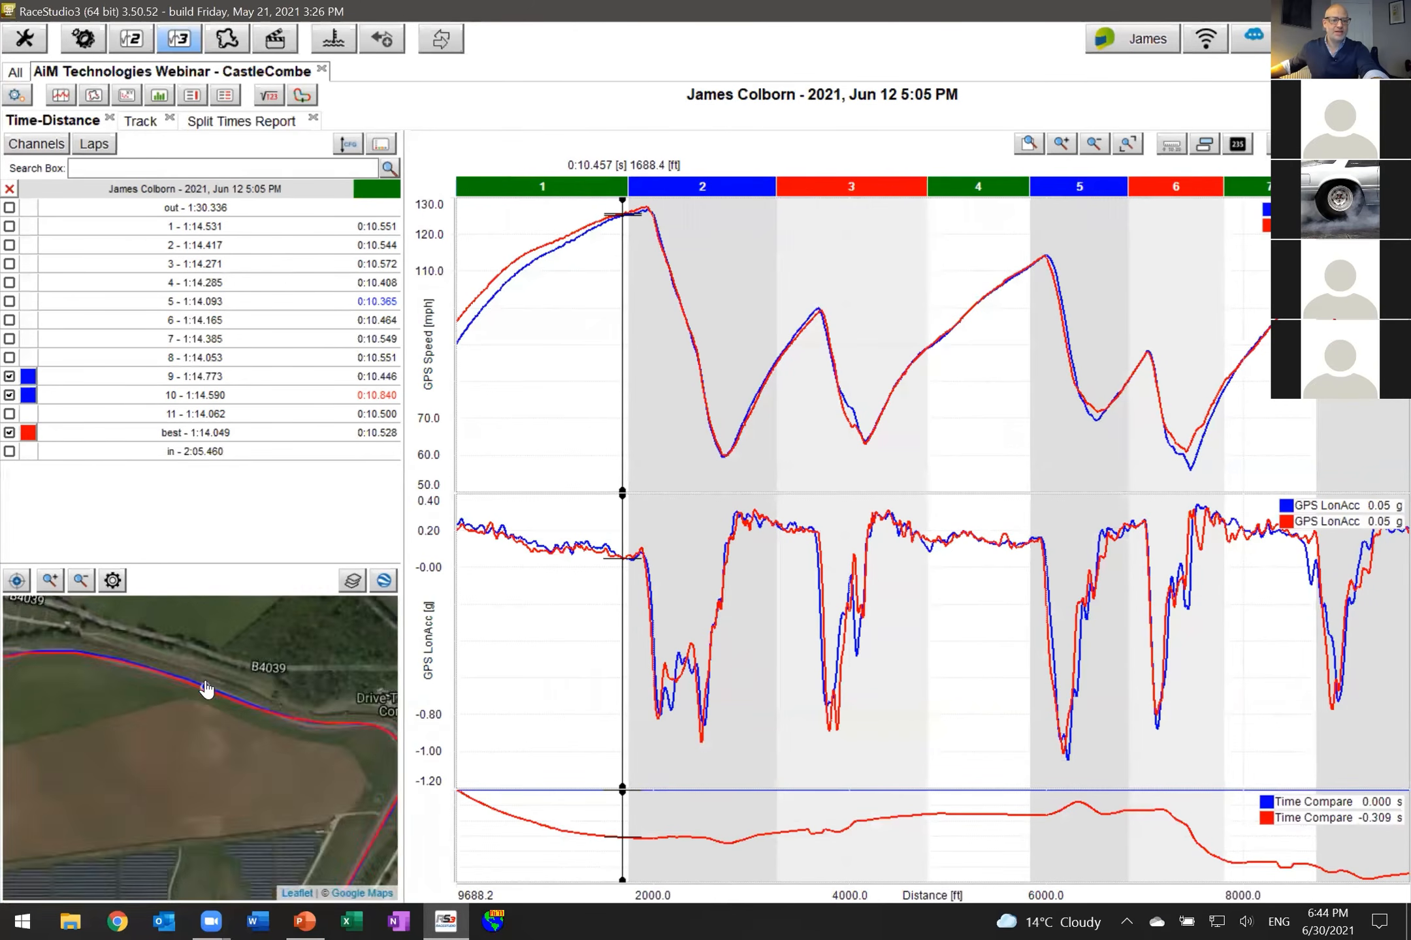
pyautogui.scroll(-1, 204, 684)
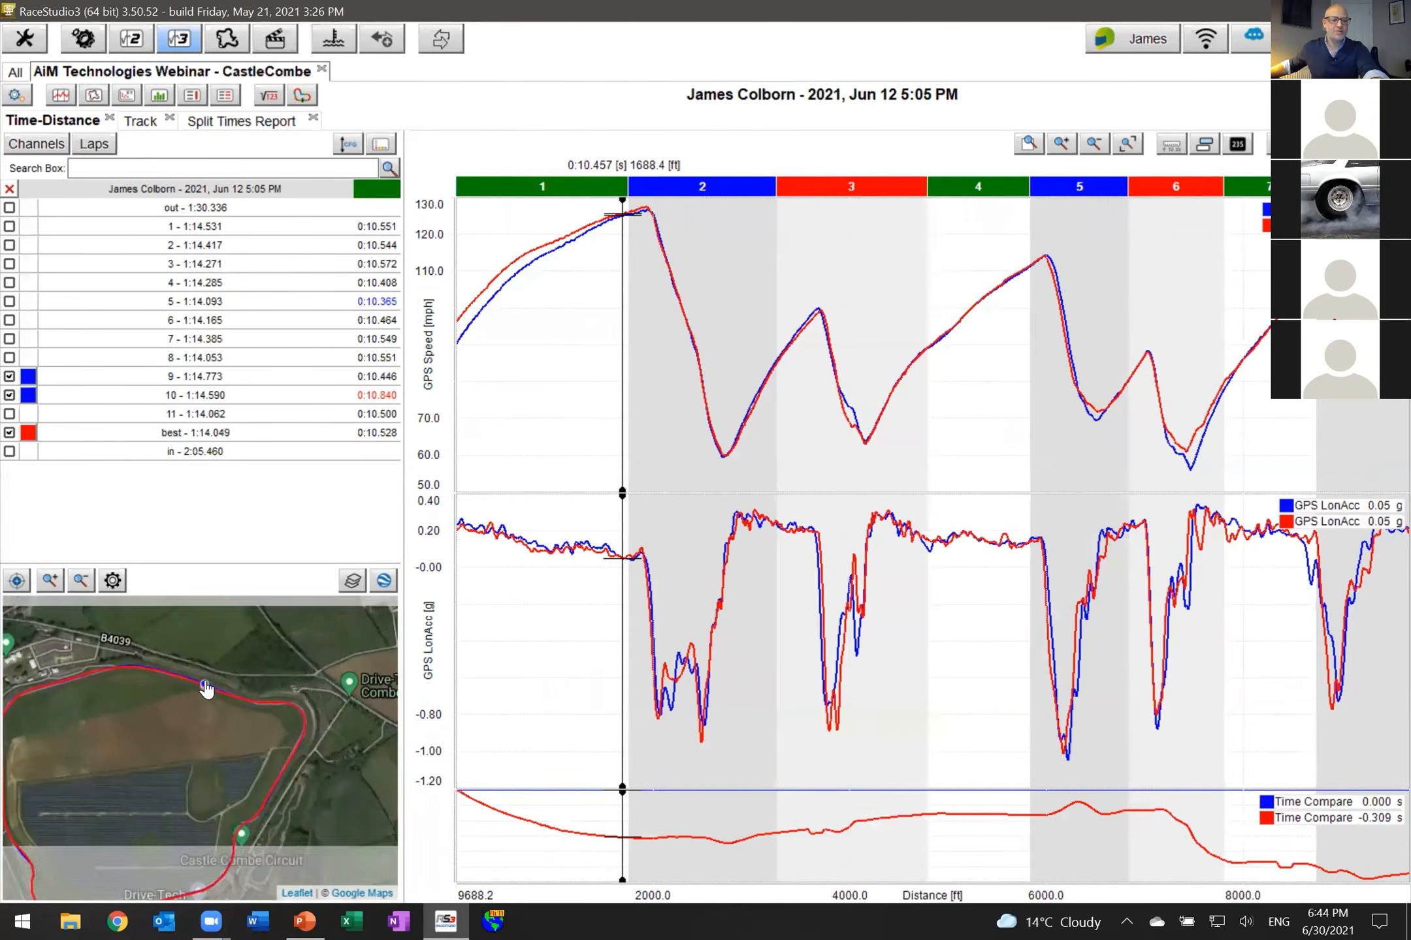
# Locate the start of sector 2 and the middle of sector 4 on the speed graph and track map.
pyautogui.click(631, 223)
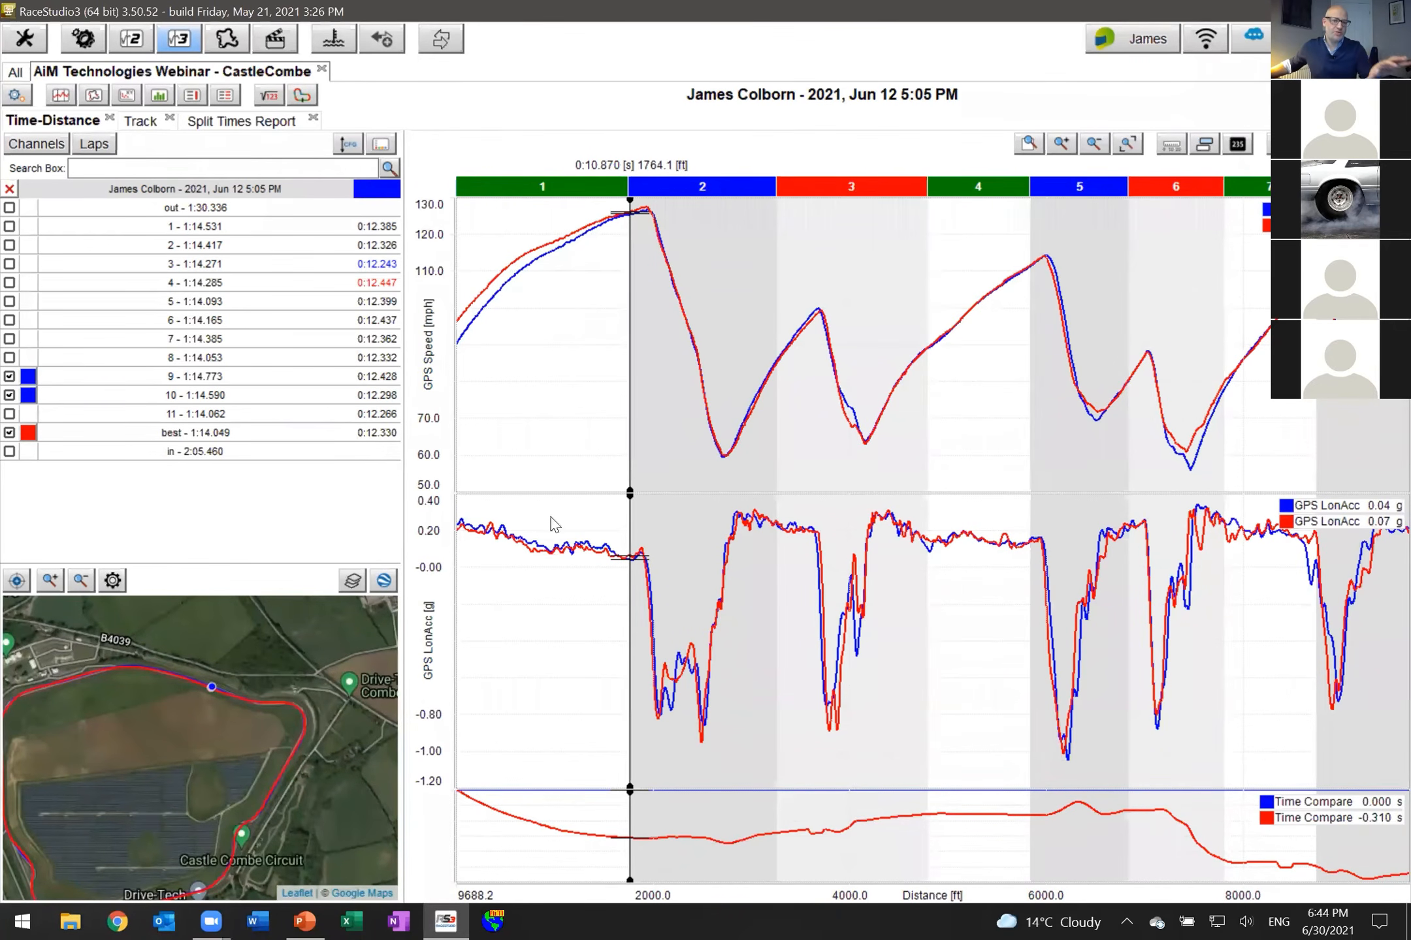
pyautogui.click(767, 369)
pyautogui.click(986, 307)
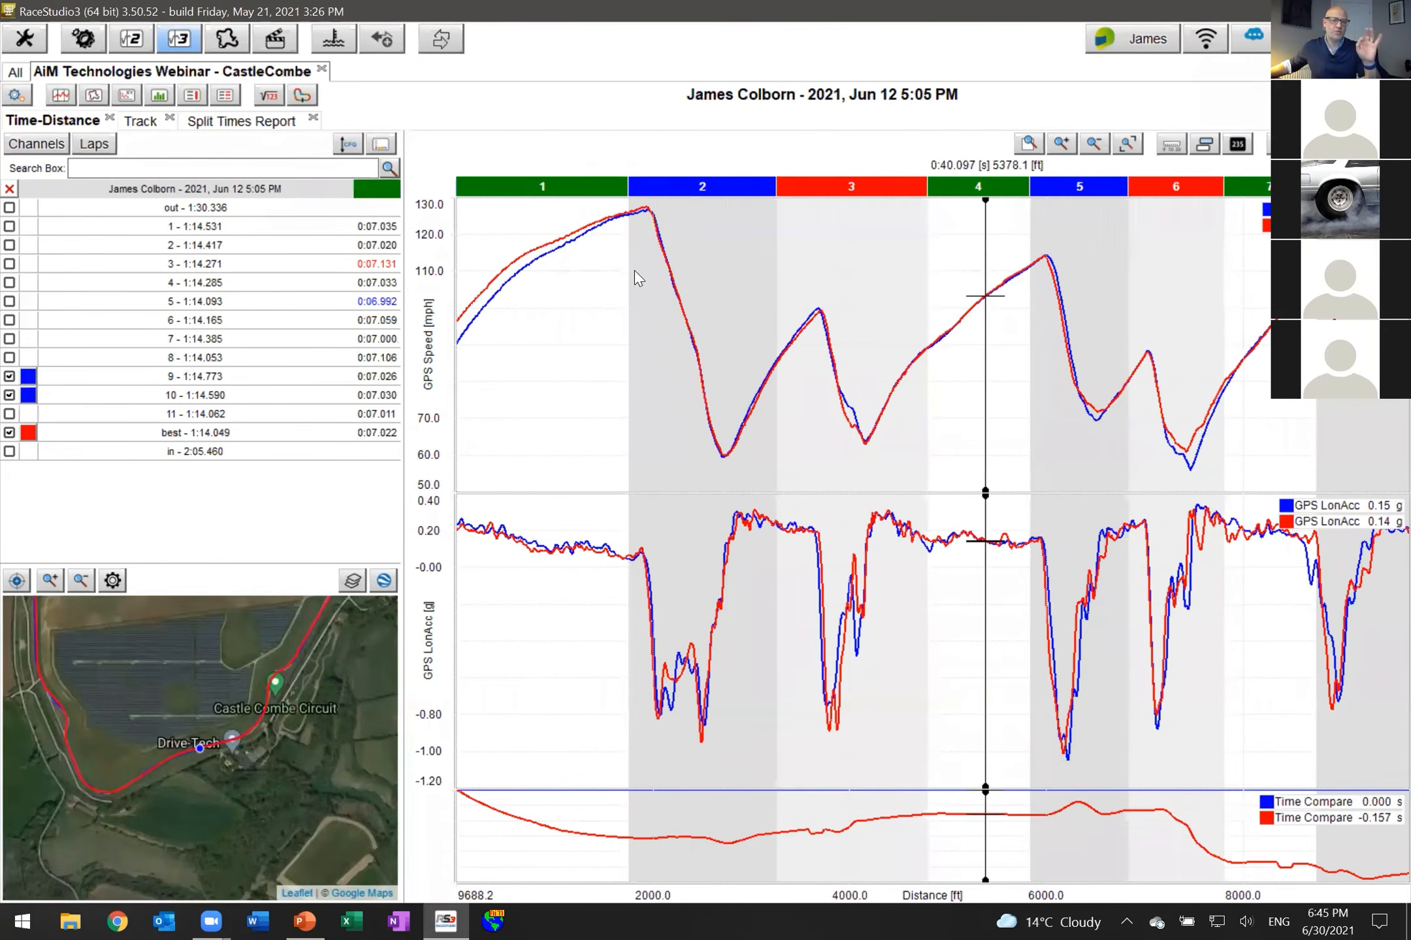
# Check positions along sector 1 on the speed graph and shift its boundary with sector 2 slightly further along the lap.
pyautogui.click(585, 235)
pyautogui.click(607, 224)
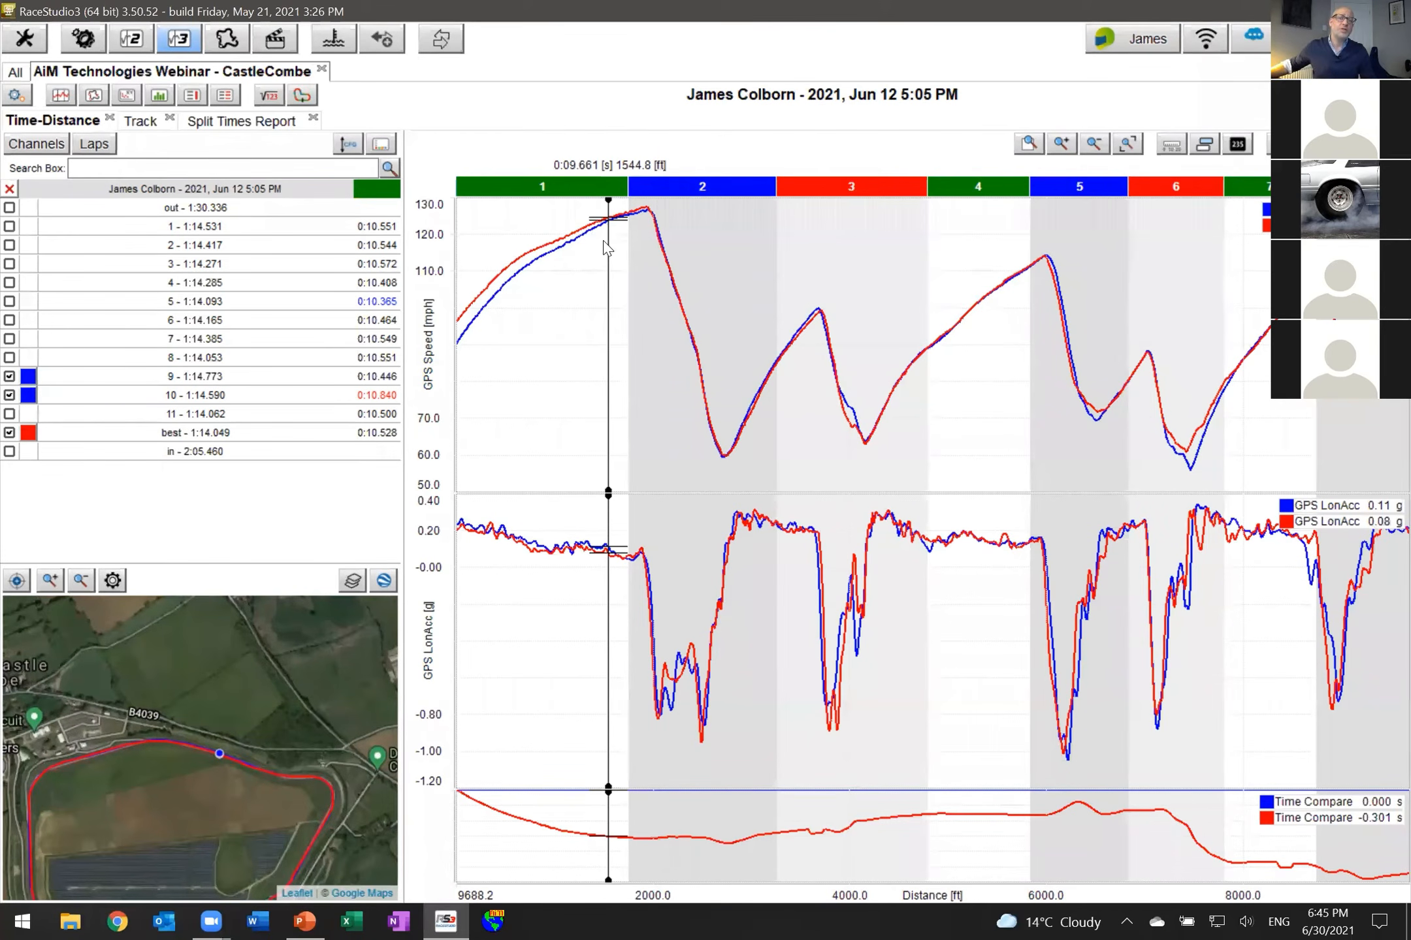
pyautogui.click(564, 225)
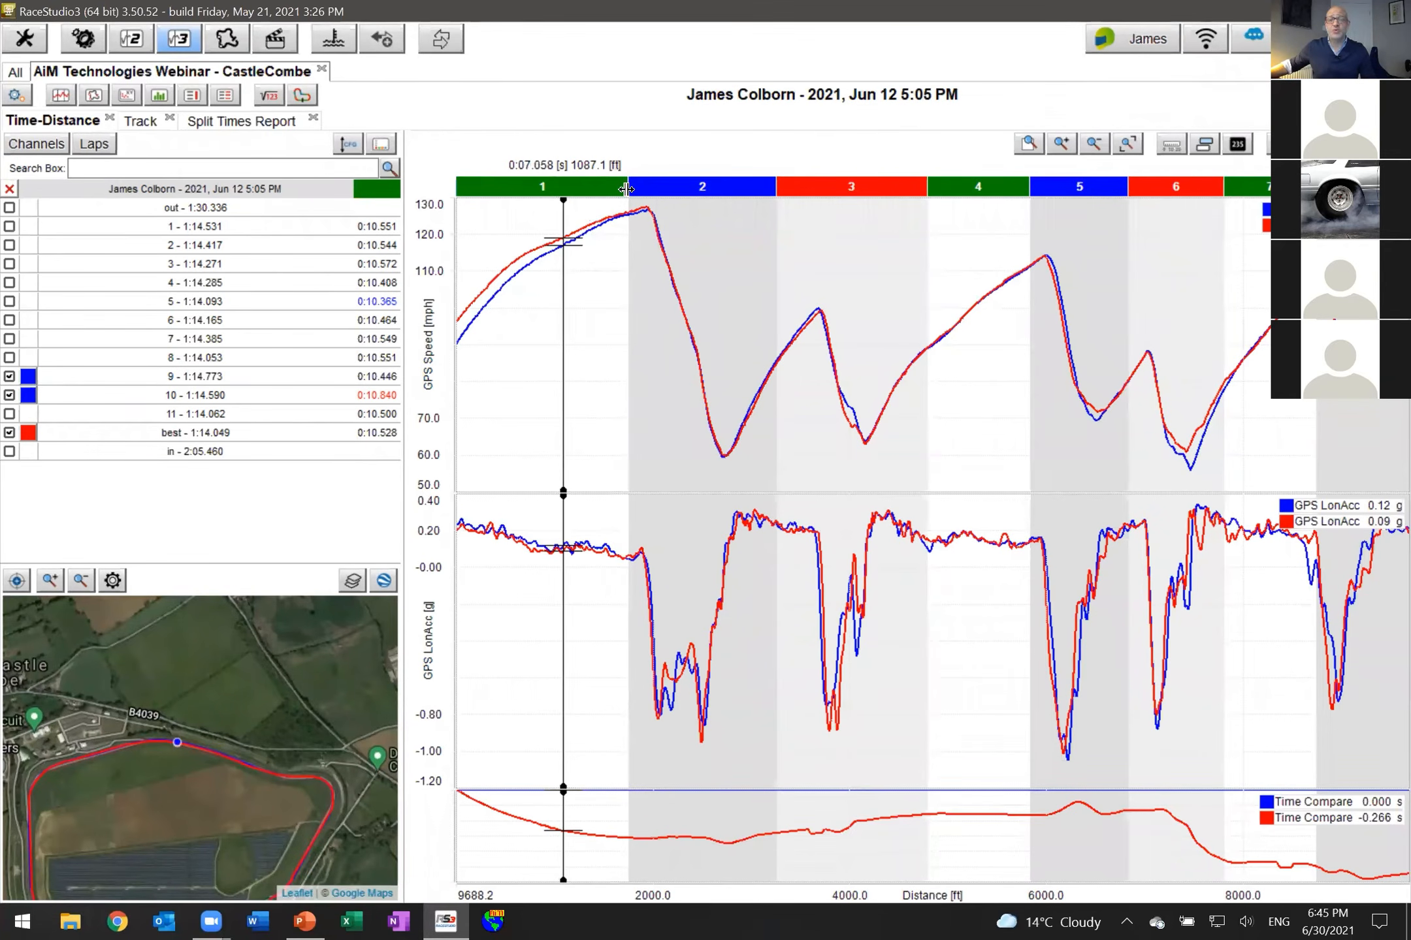
pyautogui.moveTo(602, 197); pyautogui.dragTo(632, 192)
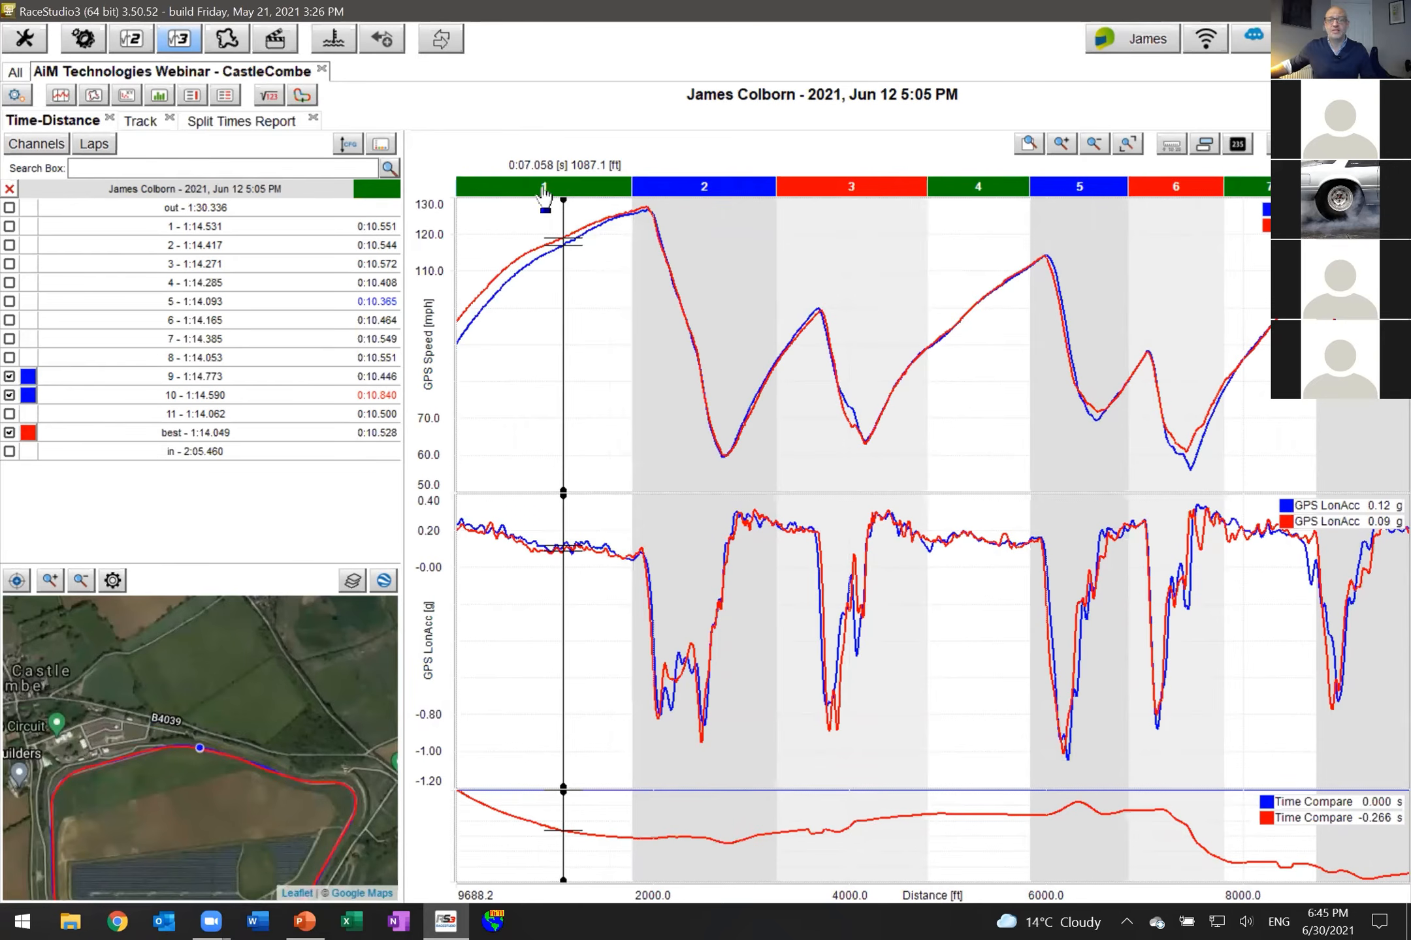
# Divide sector 1 into two splits and merge them back into one.
pyautogui.rightClick(522, 190)
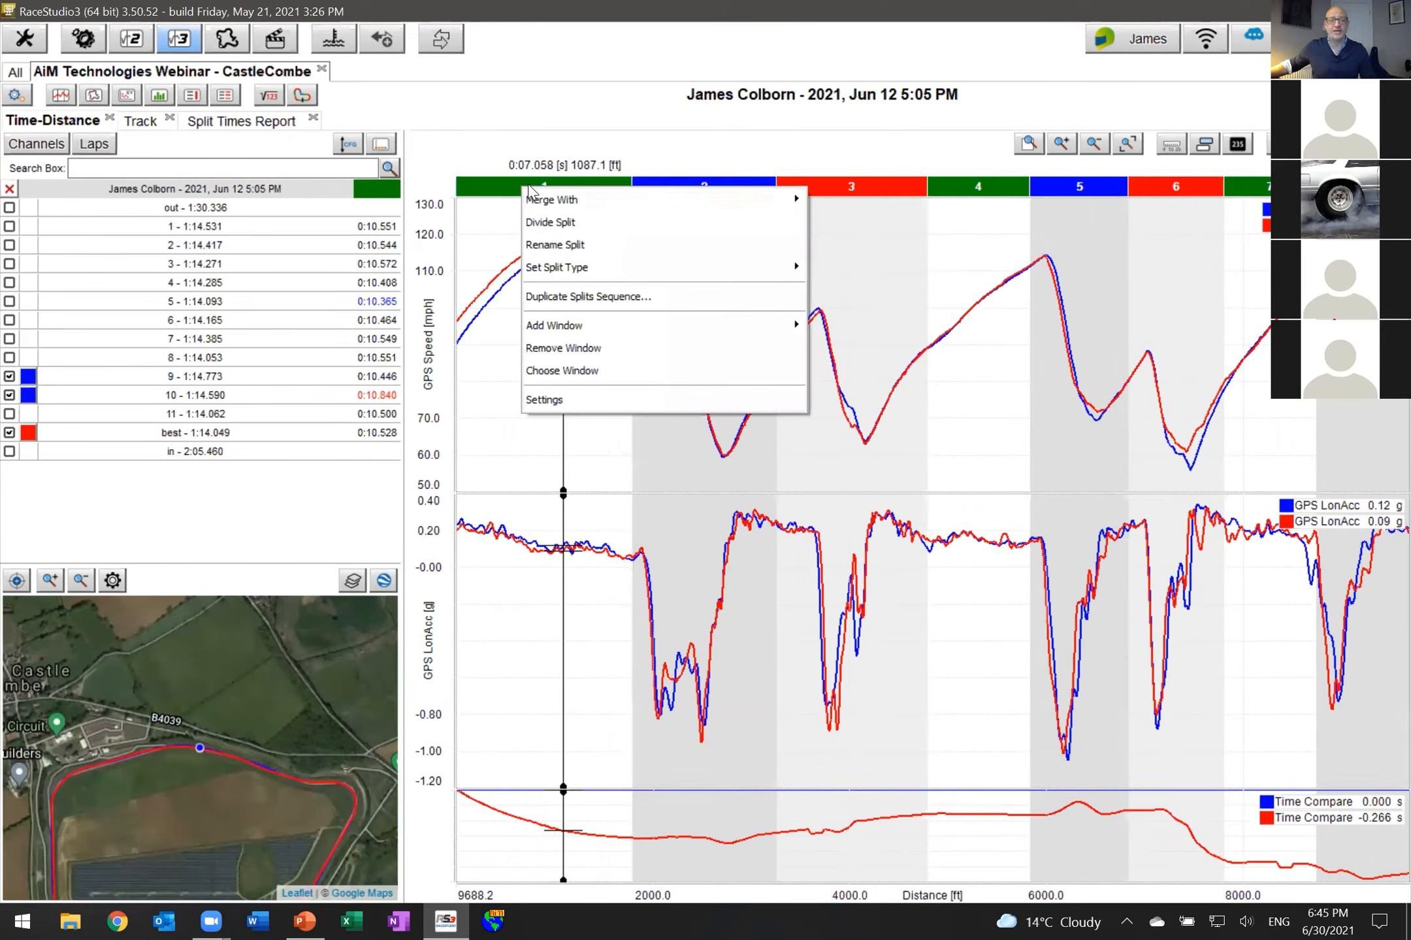
pyautogui.click(561, 223)
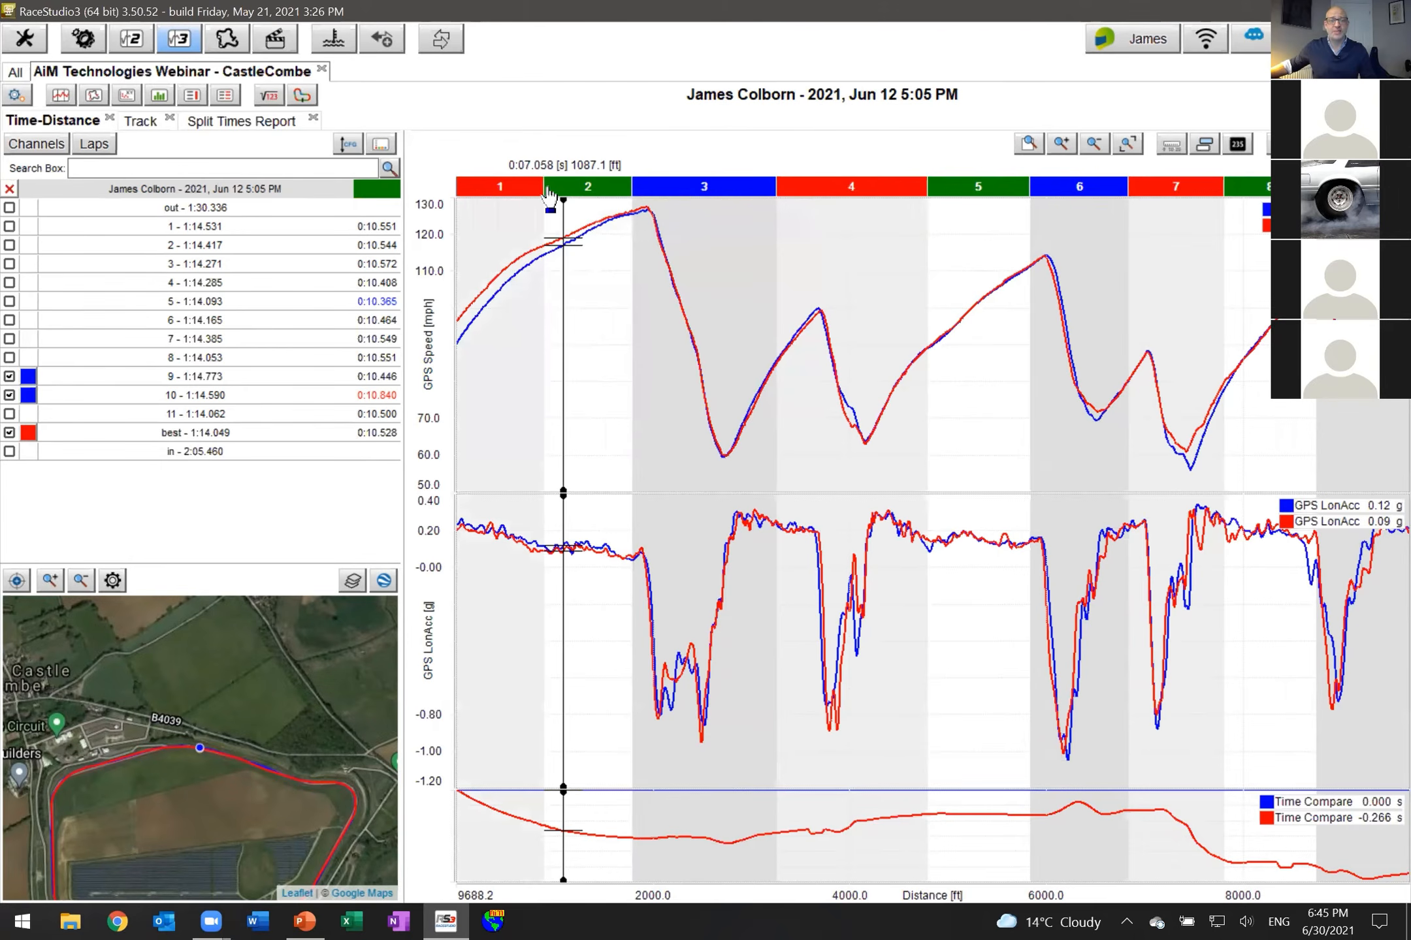
pyautogui.moveTo(545, 189)
pyautogui.mouseDown()
pyautogui.moveTo(557, 191)
pyautogui.moveTo(534, 196)
pyautogui.mouseUp()
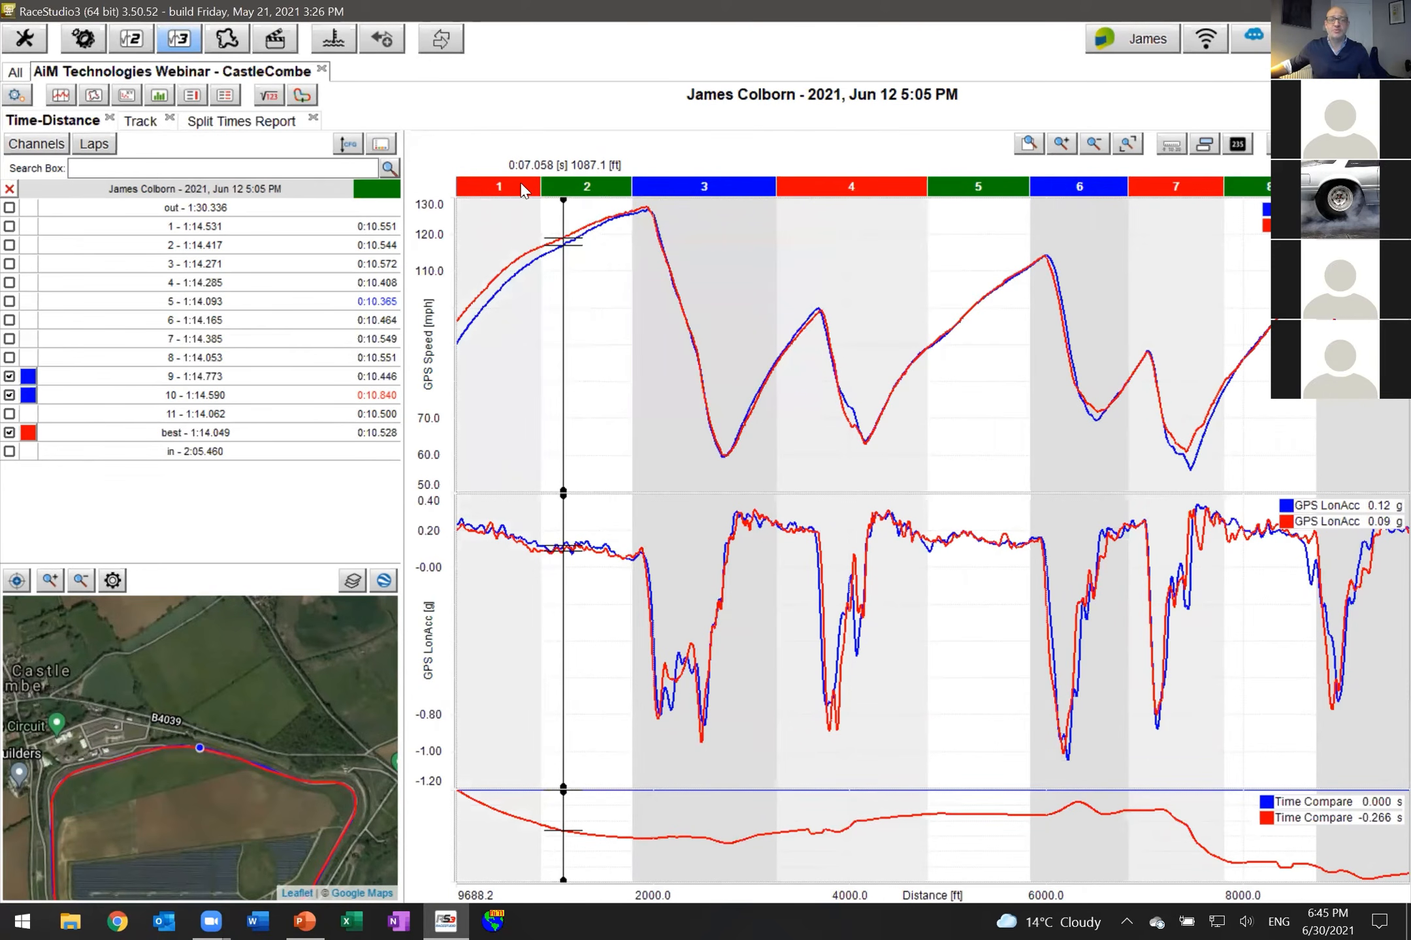
pyautogui.rightClick(520, 187)
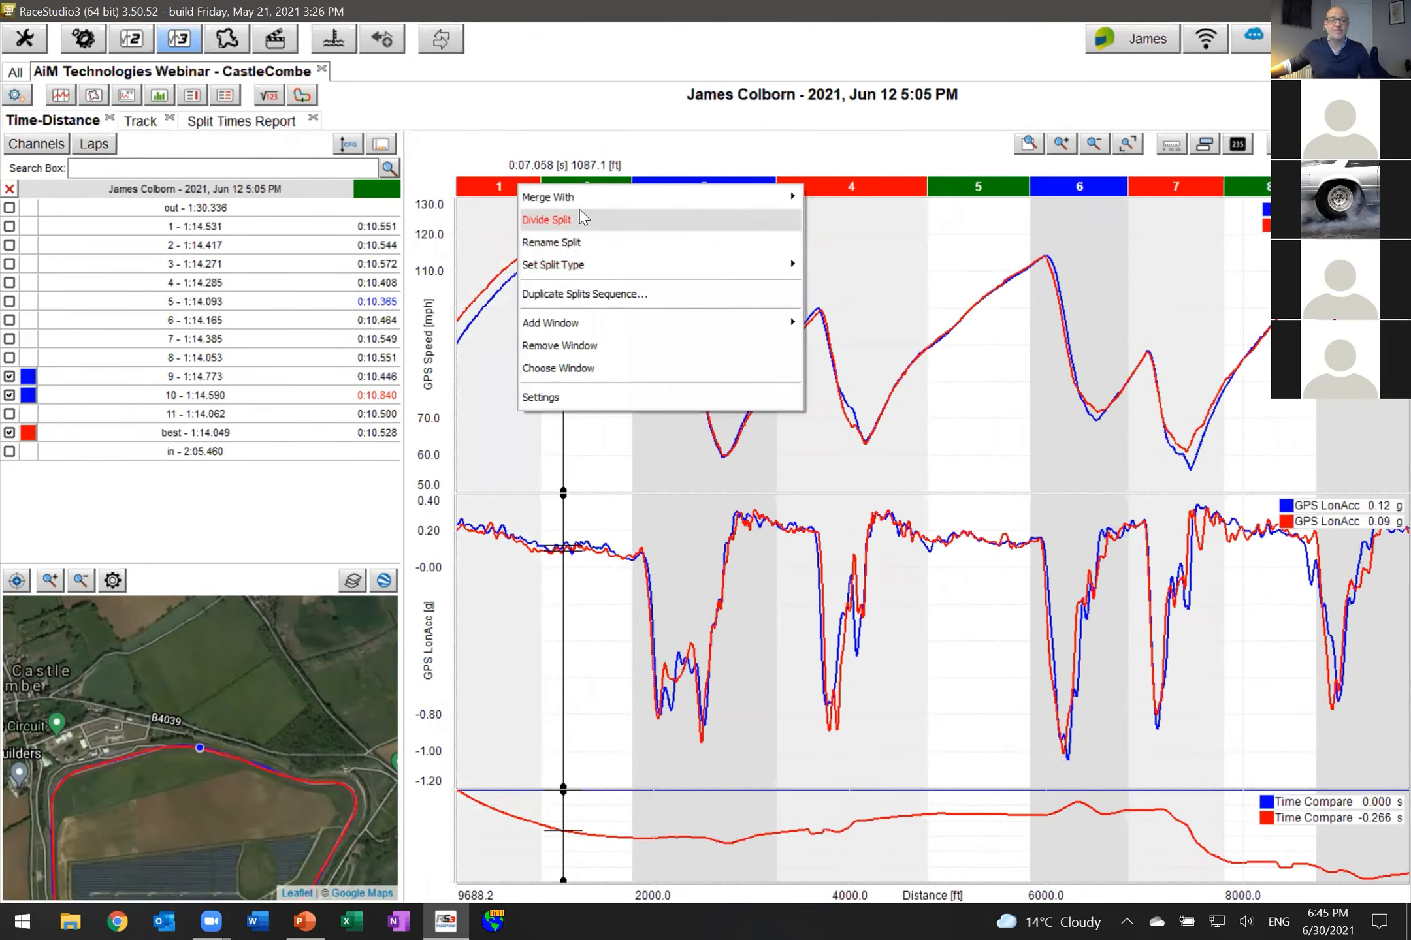
pyautogui.click(825, 199)
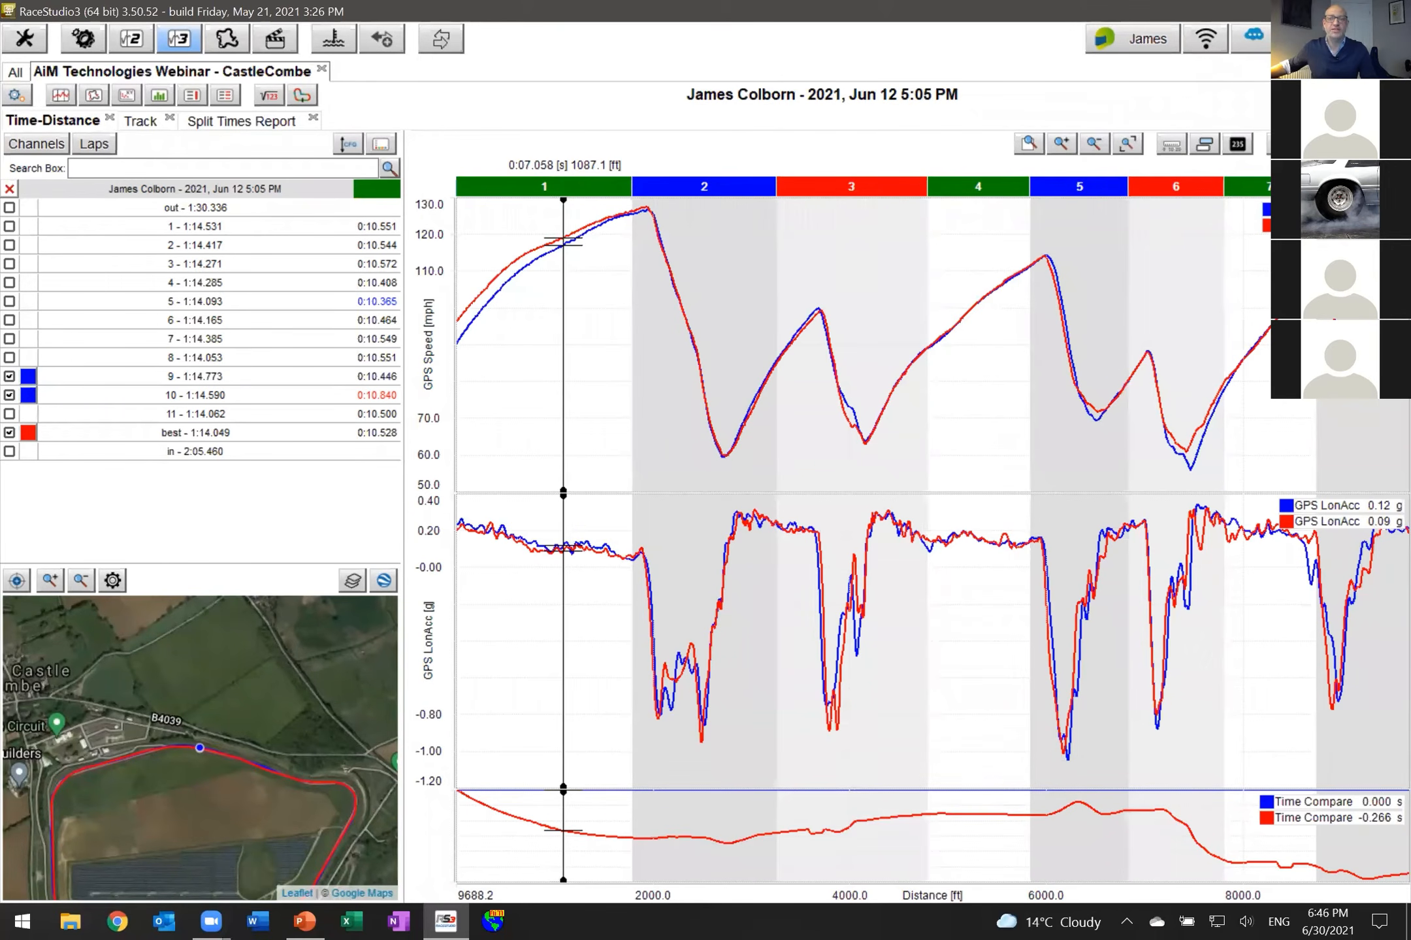
# Rename sector 1 as AVON RISE and check the name in the Split Times Report.
pyautogui.rightClick(543, 189)
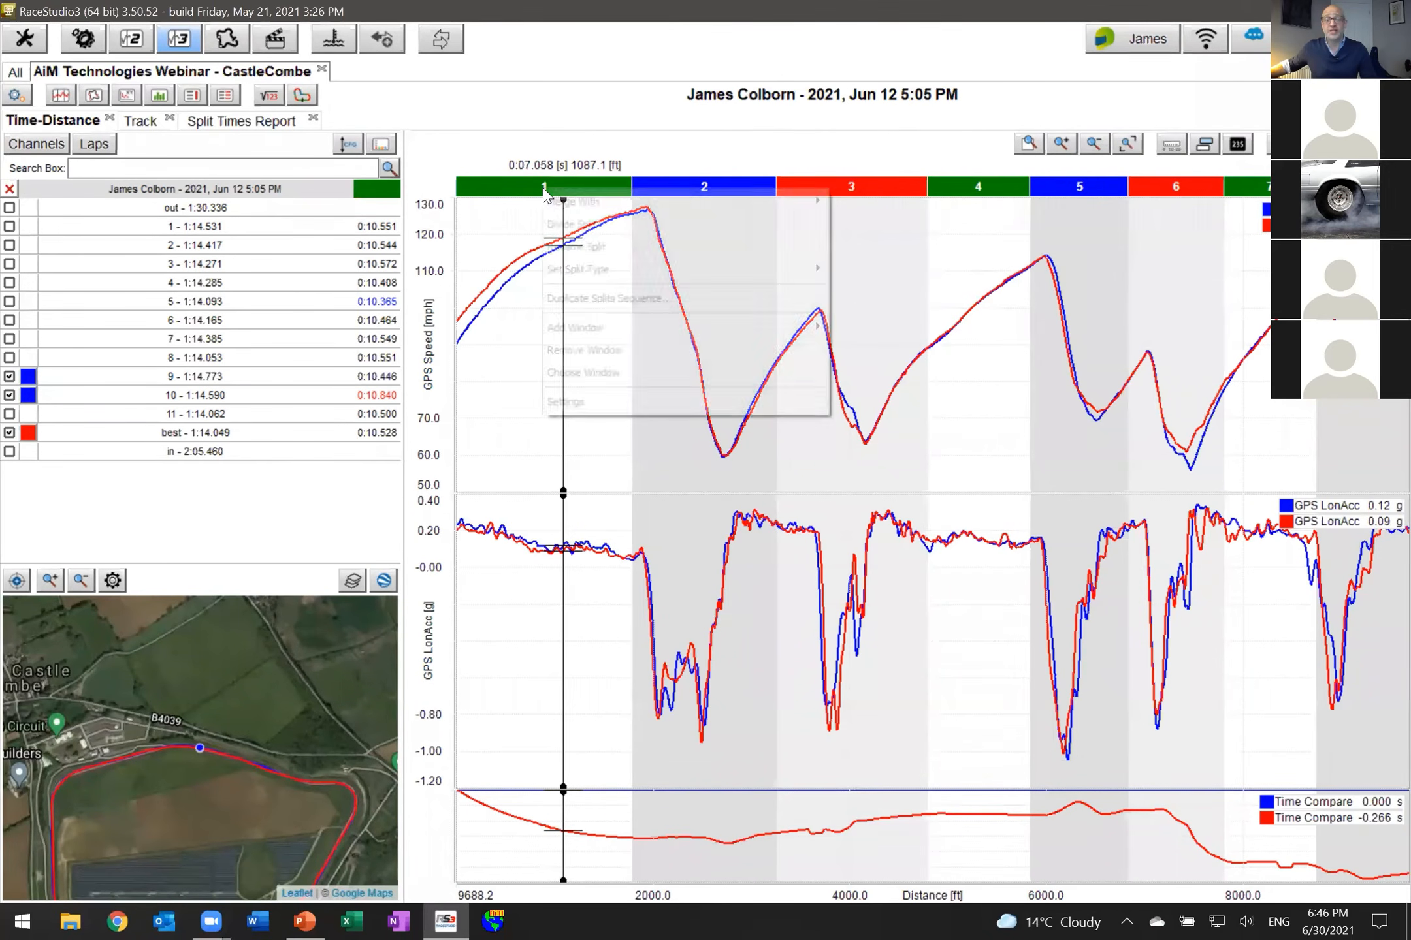
pyautogui.click(609, 251)
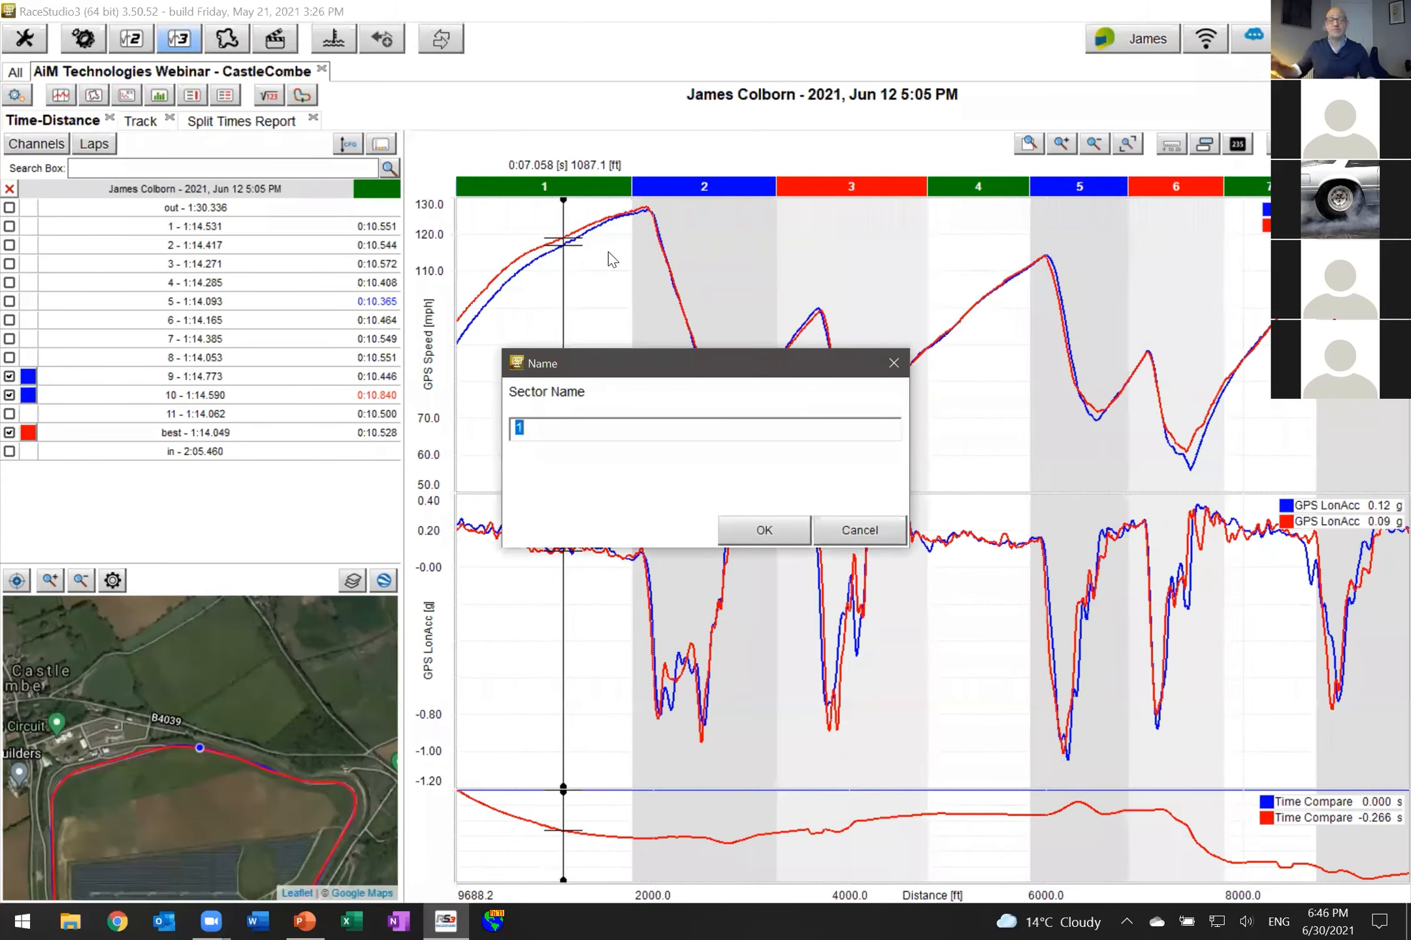
pyautogui.write('AVON RISE')
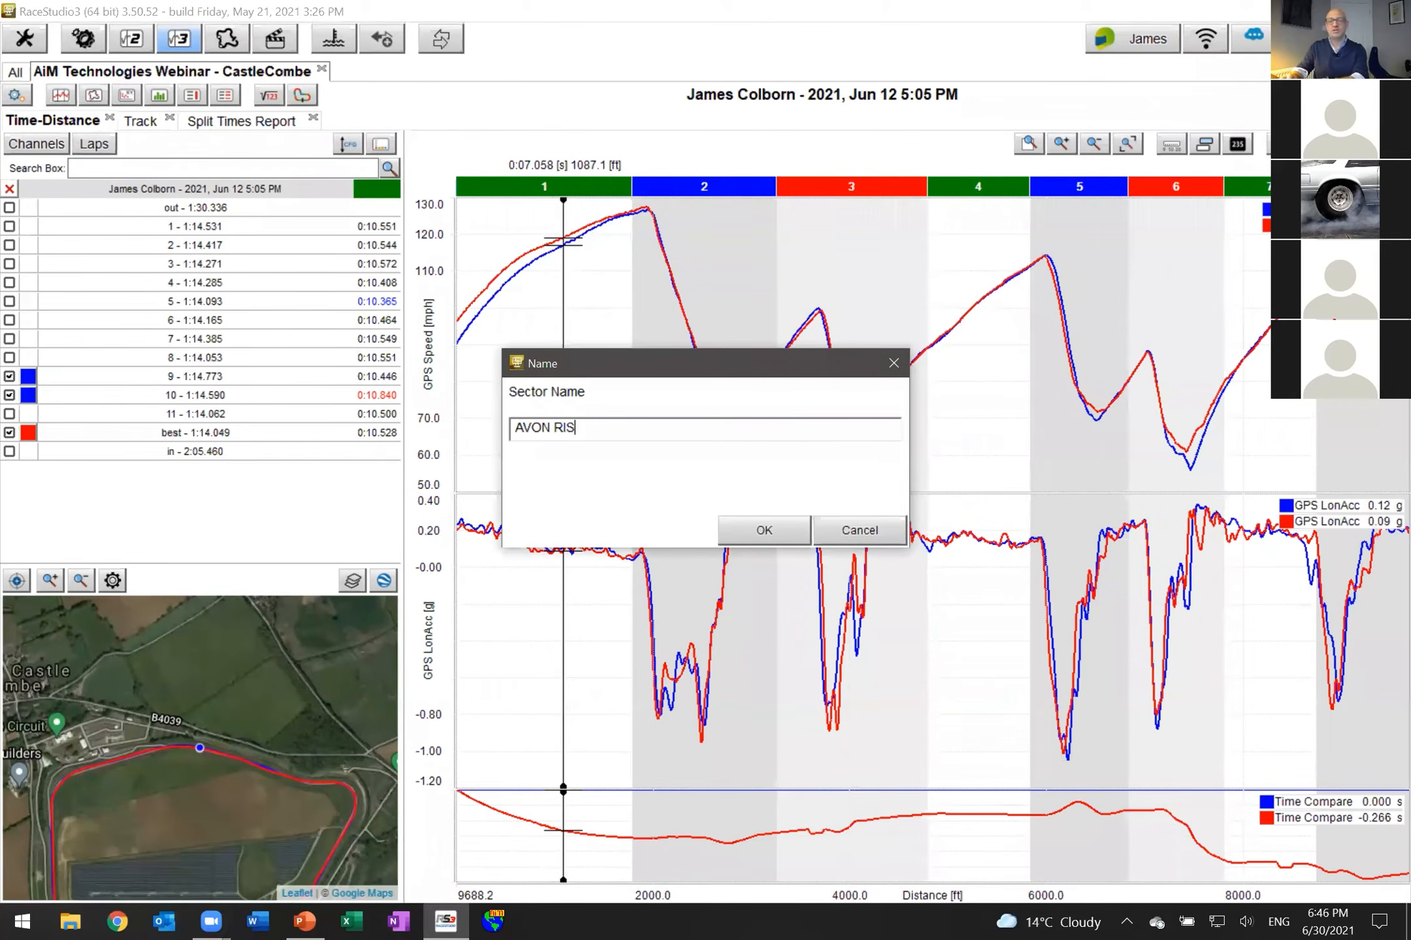
pyautogui.click(761, 530)
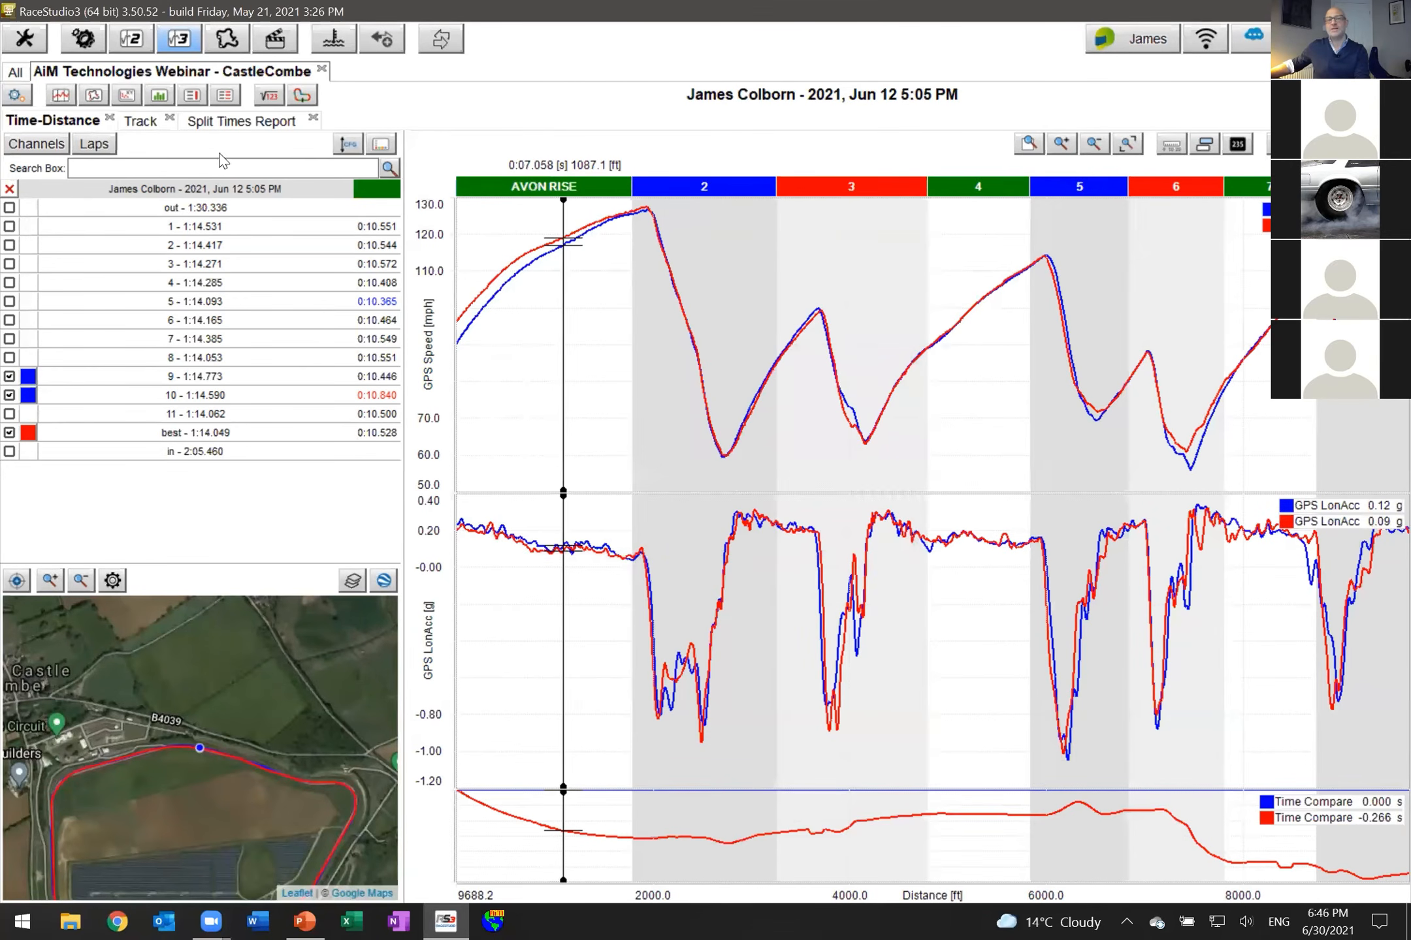
pyautogui.click(244, 124)
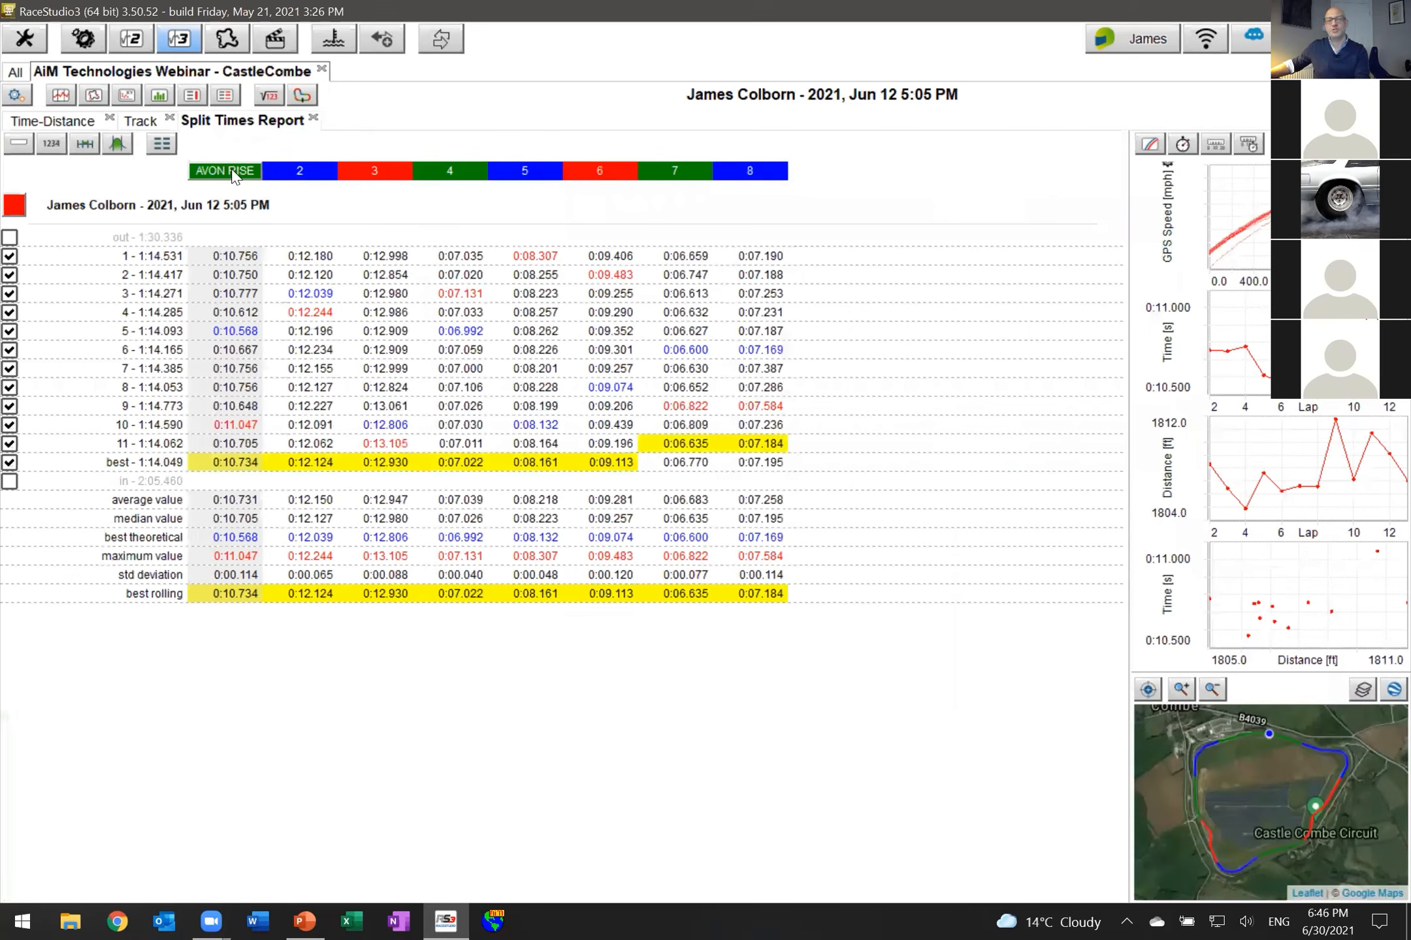
# Rename sector 2 as QUARRY on the speed graph and check the name in the Split Times Report.
pyautogui.click(59, 119)
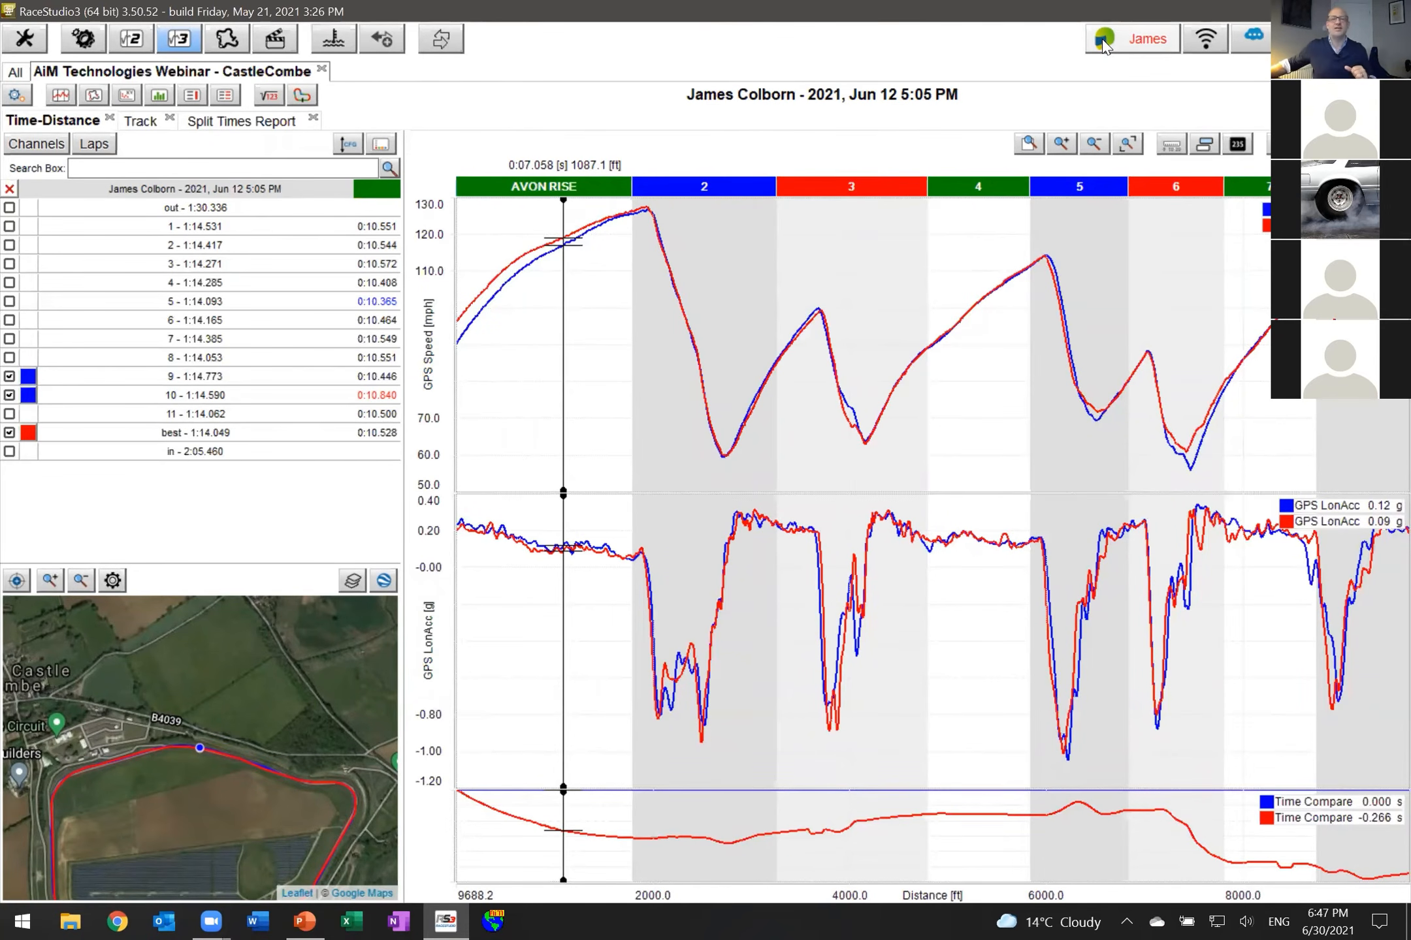
pyautogui.rightClick(705, 186)
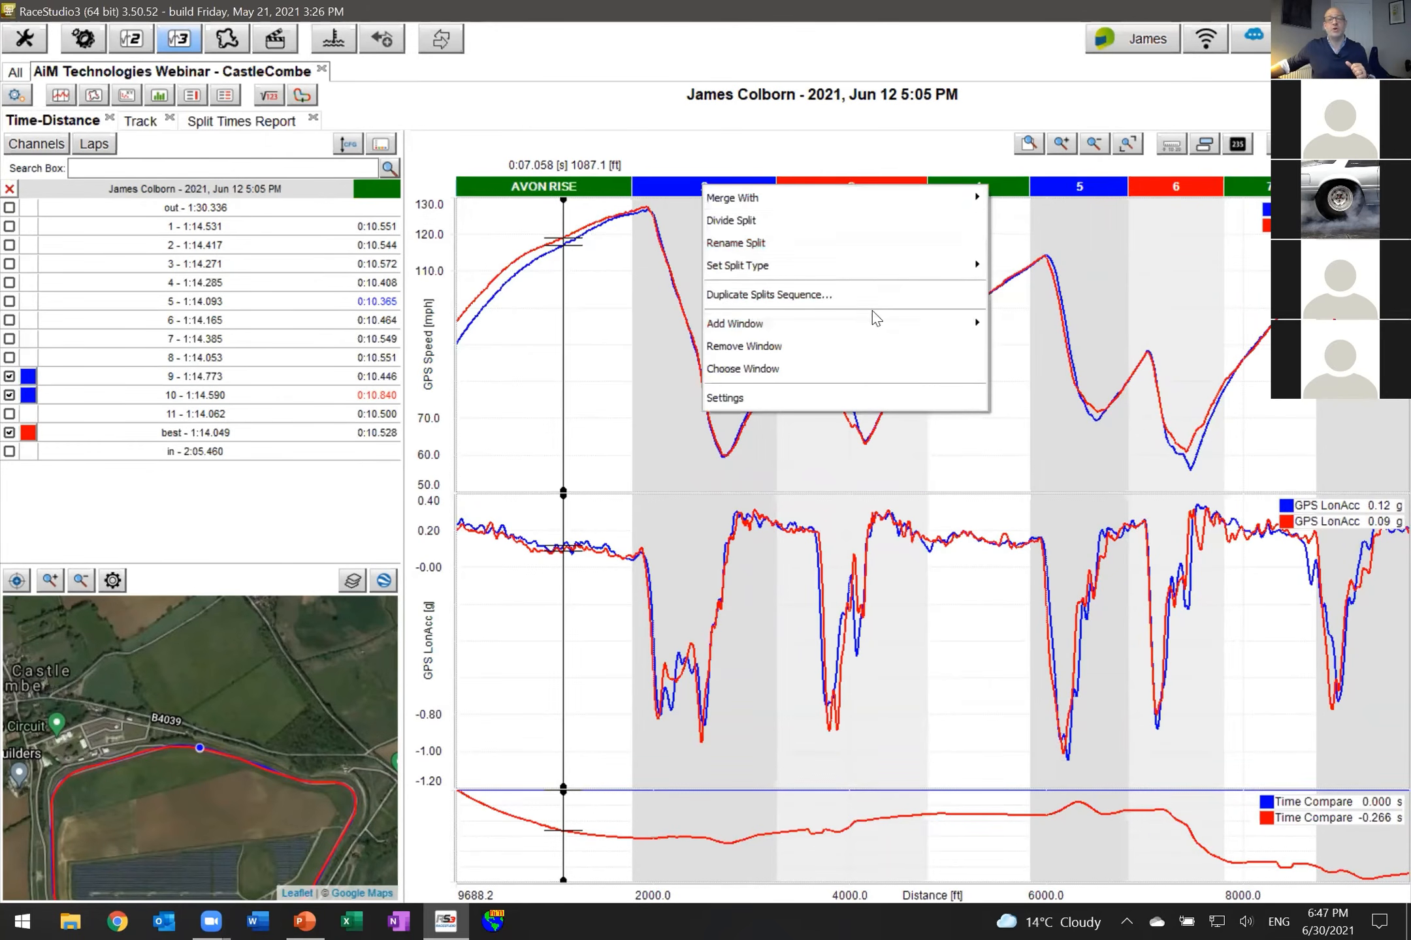
pyautogui.moveTo(819, 207)
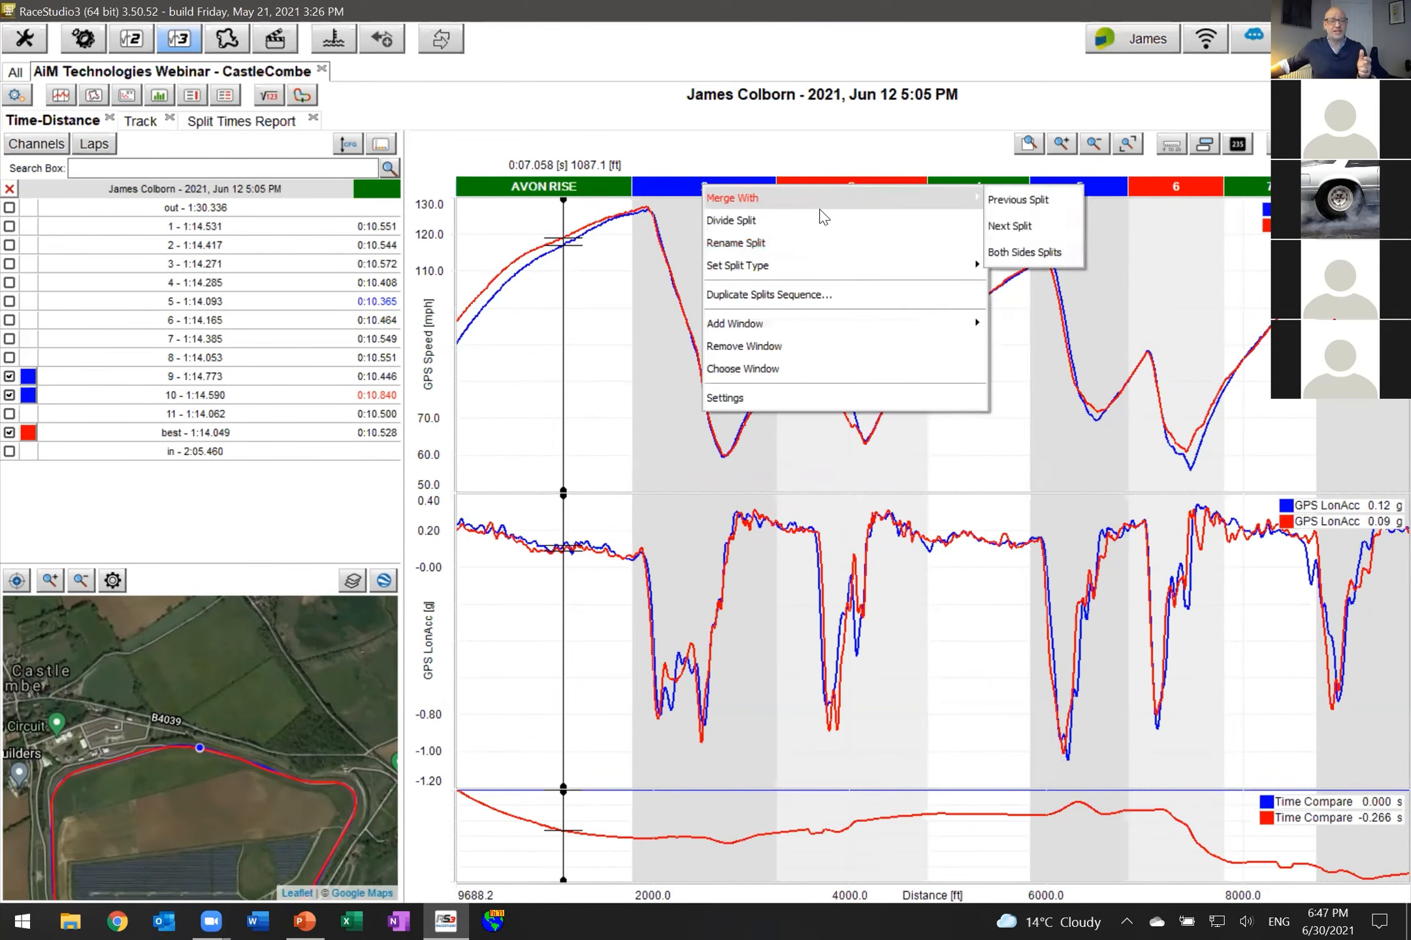
pyautogui.click(873, 247)
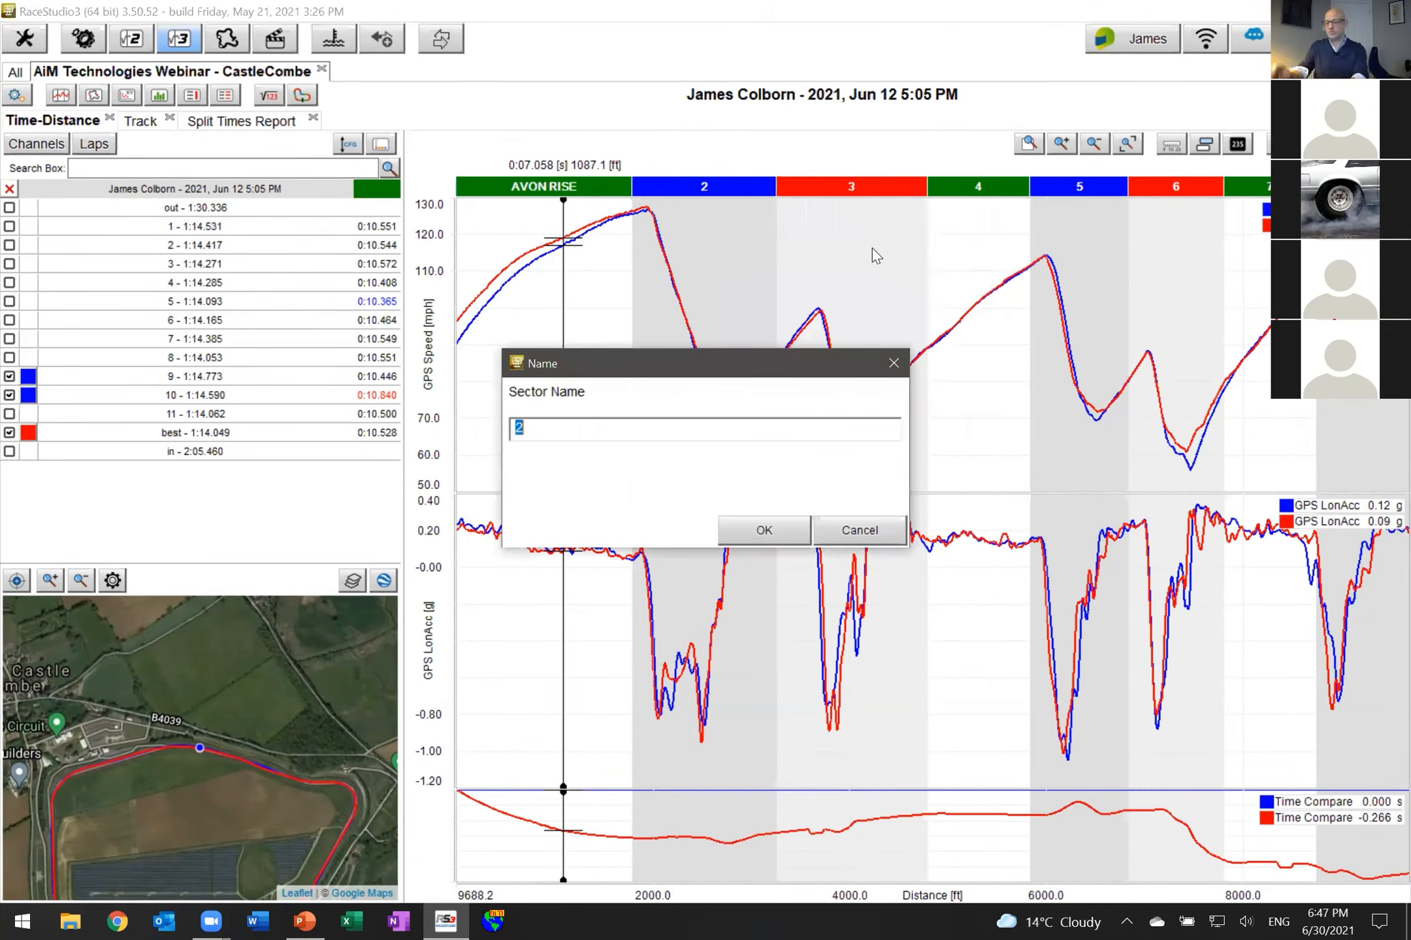
pyautogui.write('QUARRY')
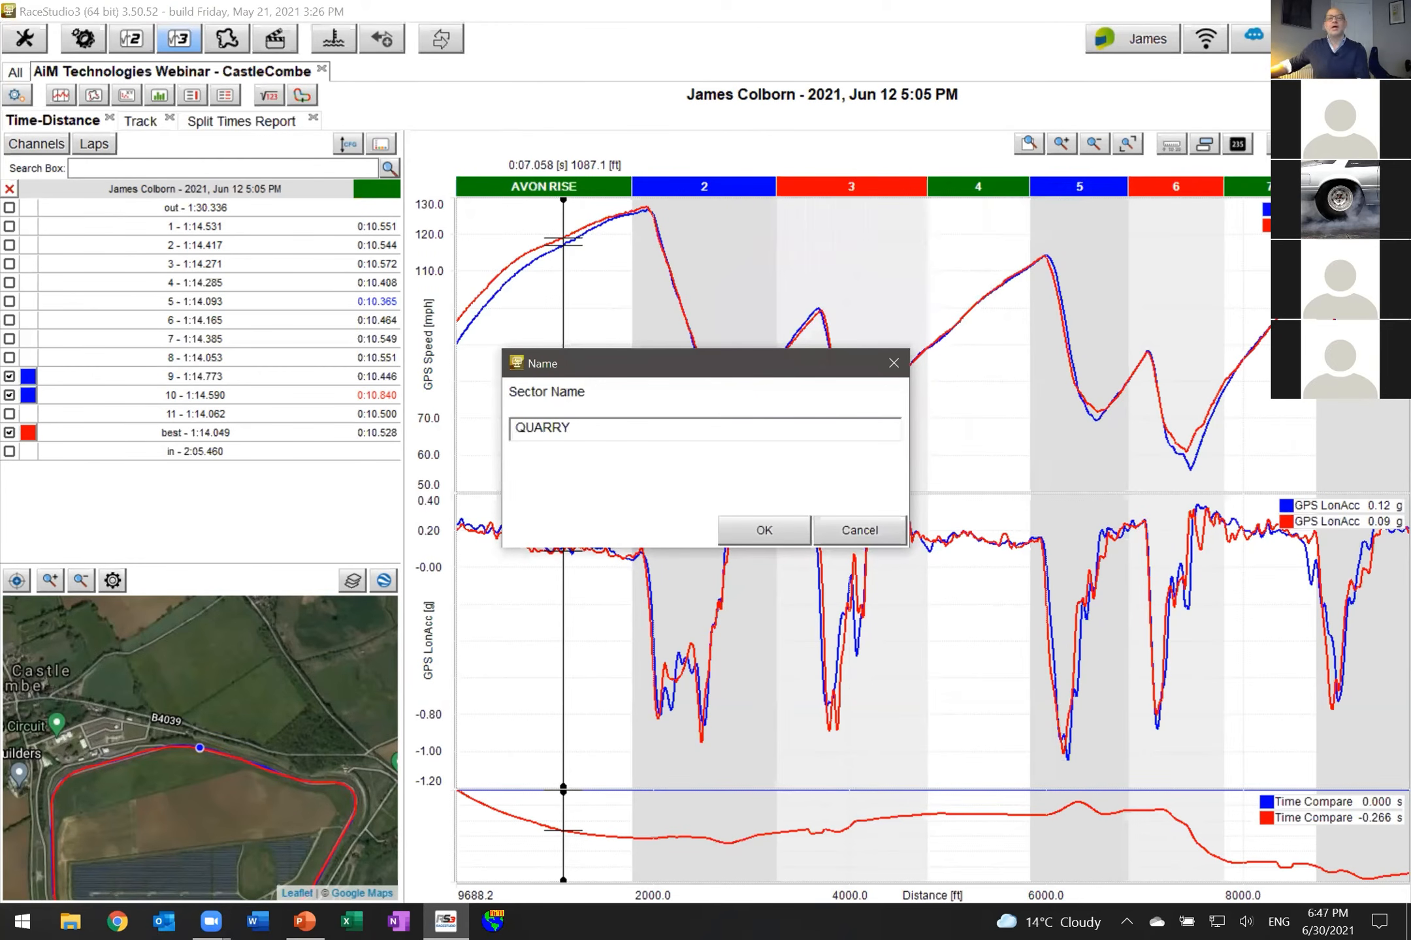
pyautogui.click(781, 531)
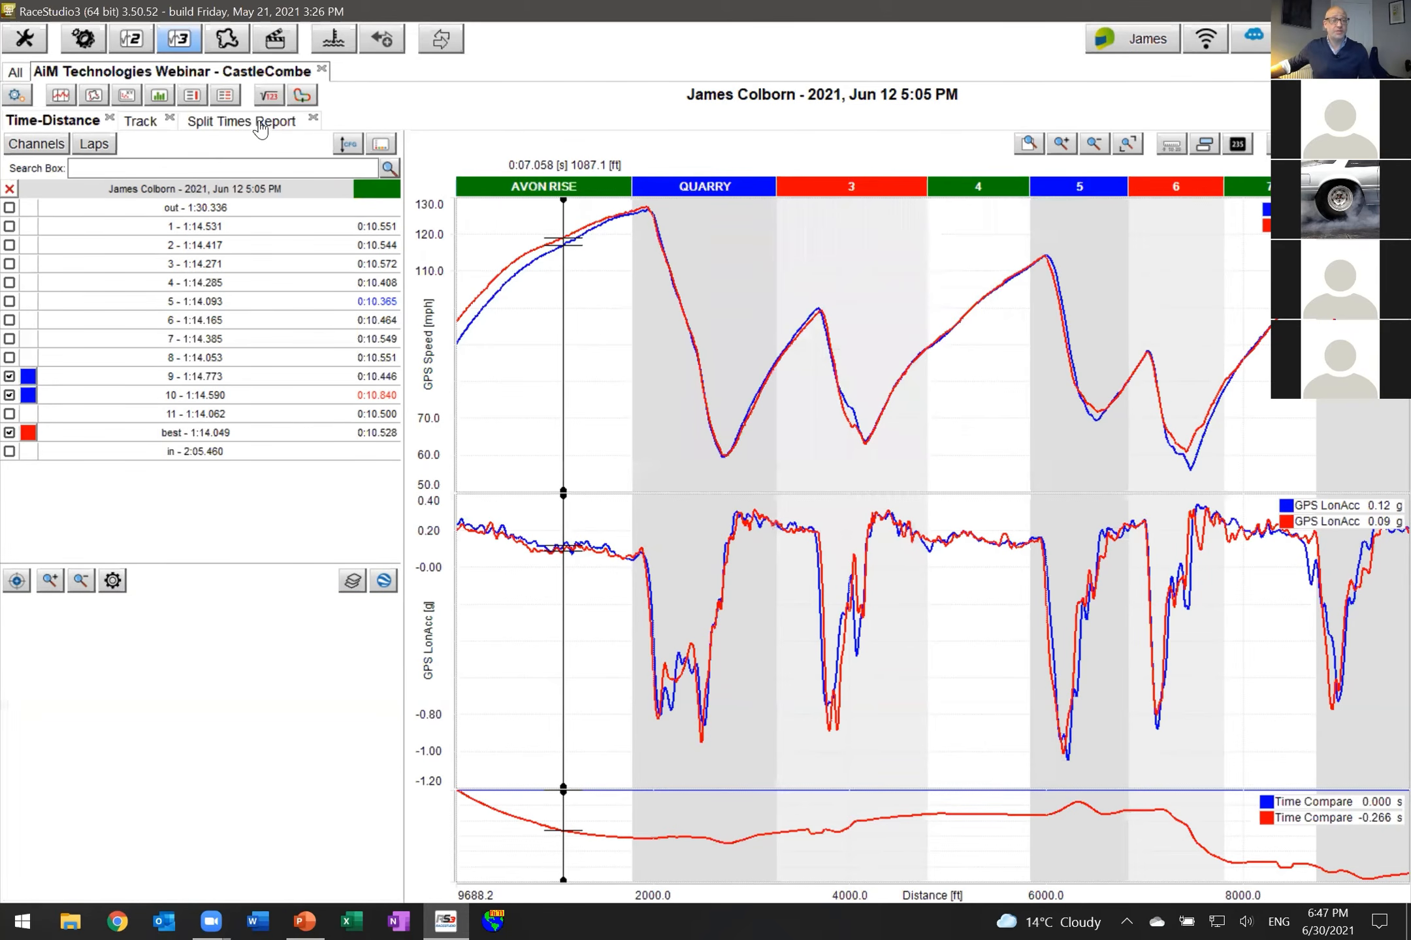
pyautogui.click(257, 126)
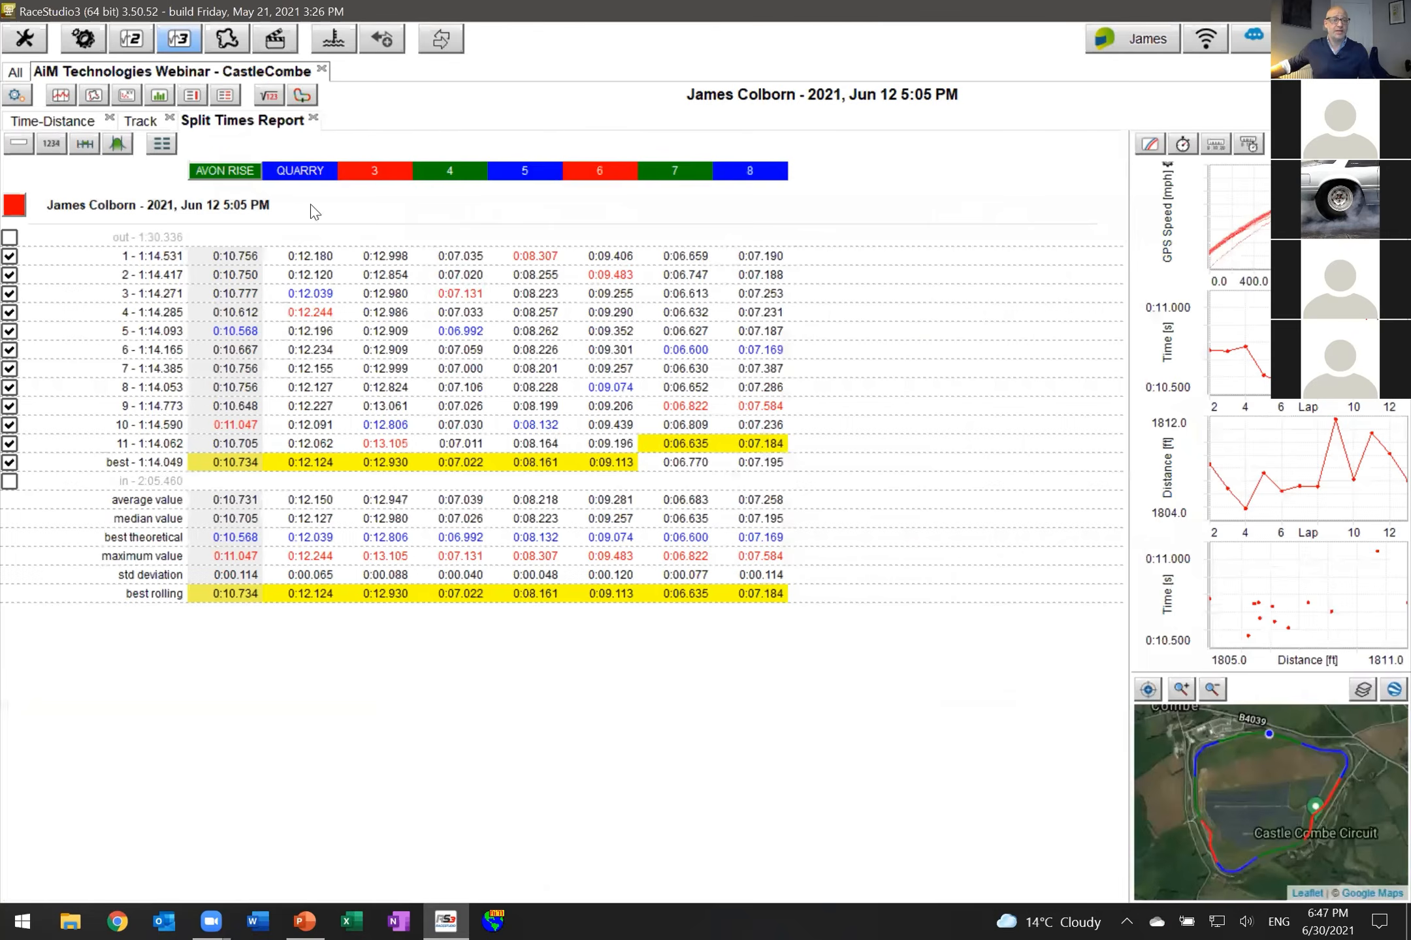
# Widen the charts and map area beside the split table and colour-code the split times.
pyautogui.click(1120, 347)
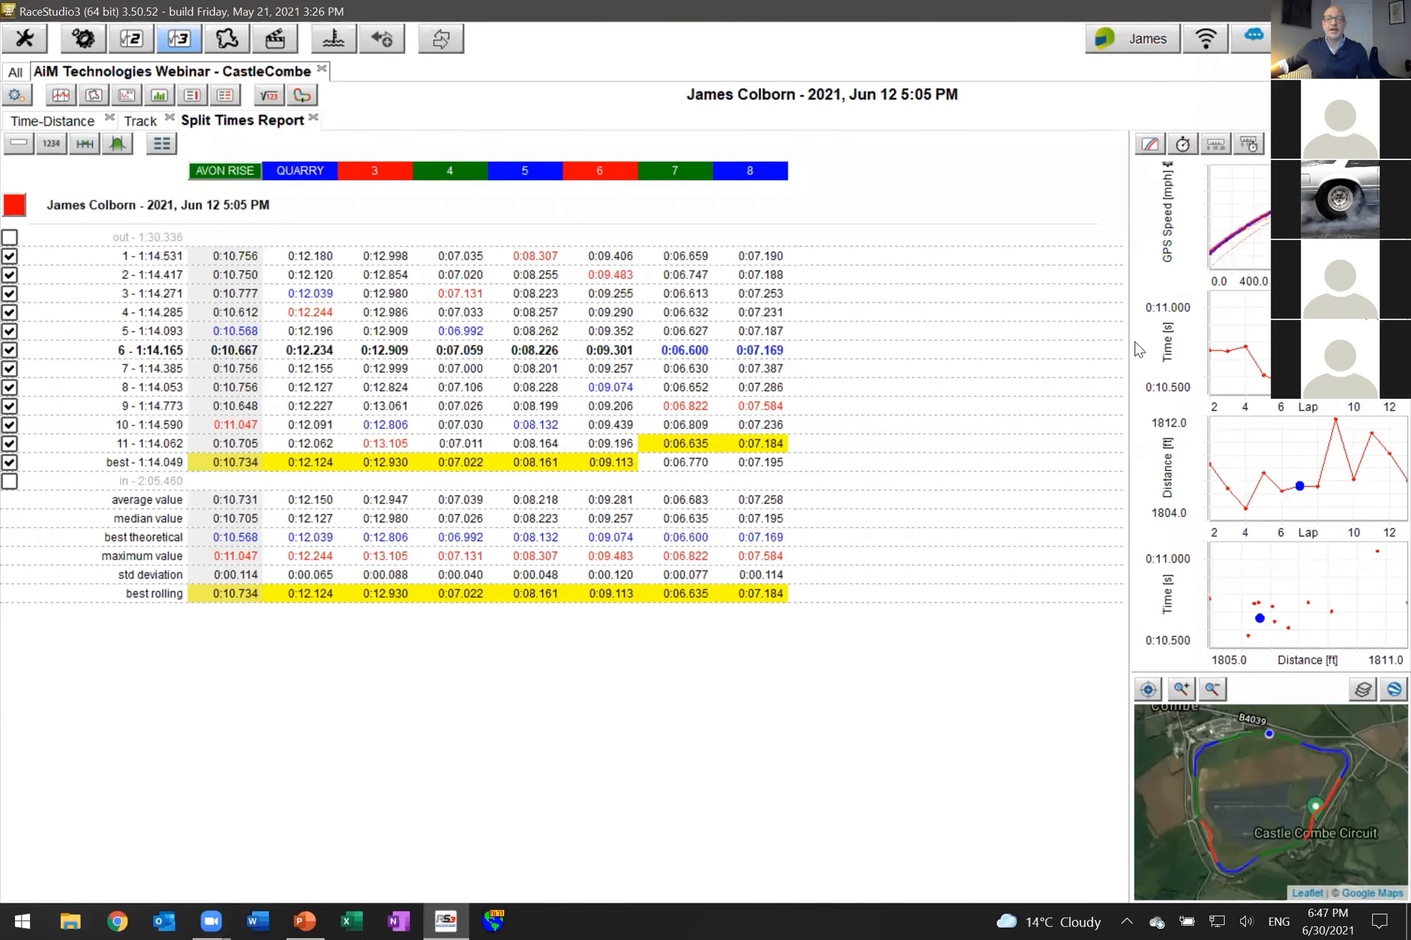
pyautogui.moveTo(1129, 348); pyautogui.dragTo(836, 349)
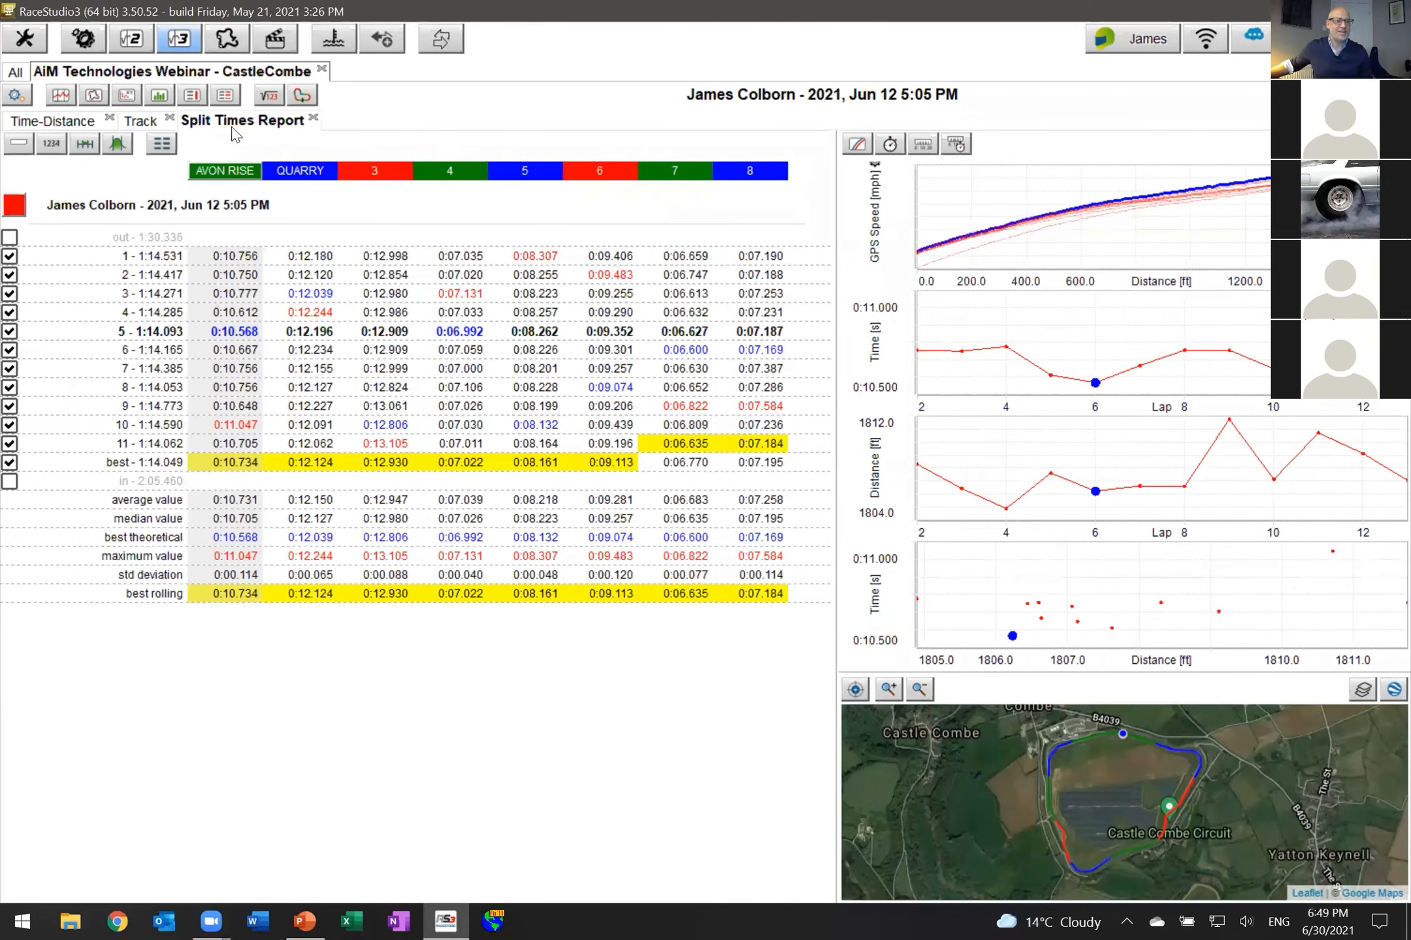
pyautogui.click(165, 147)
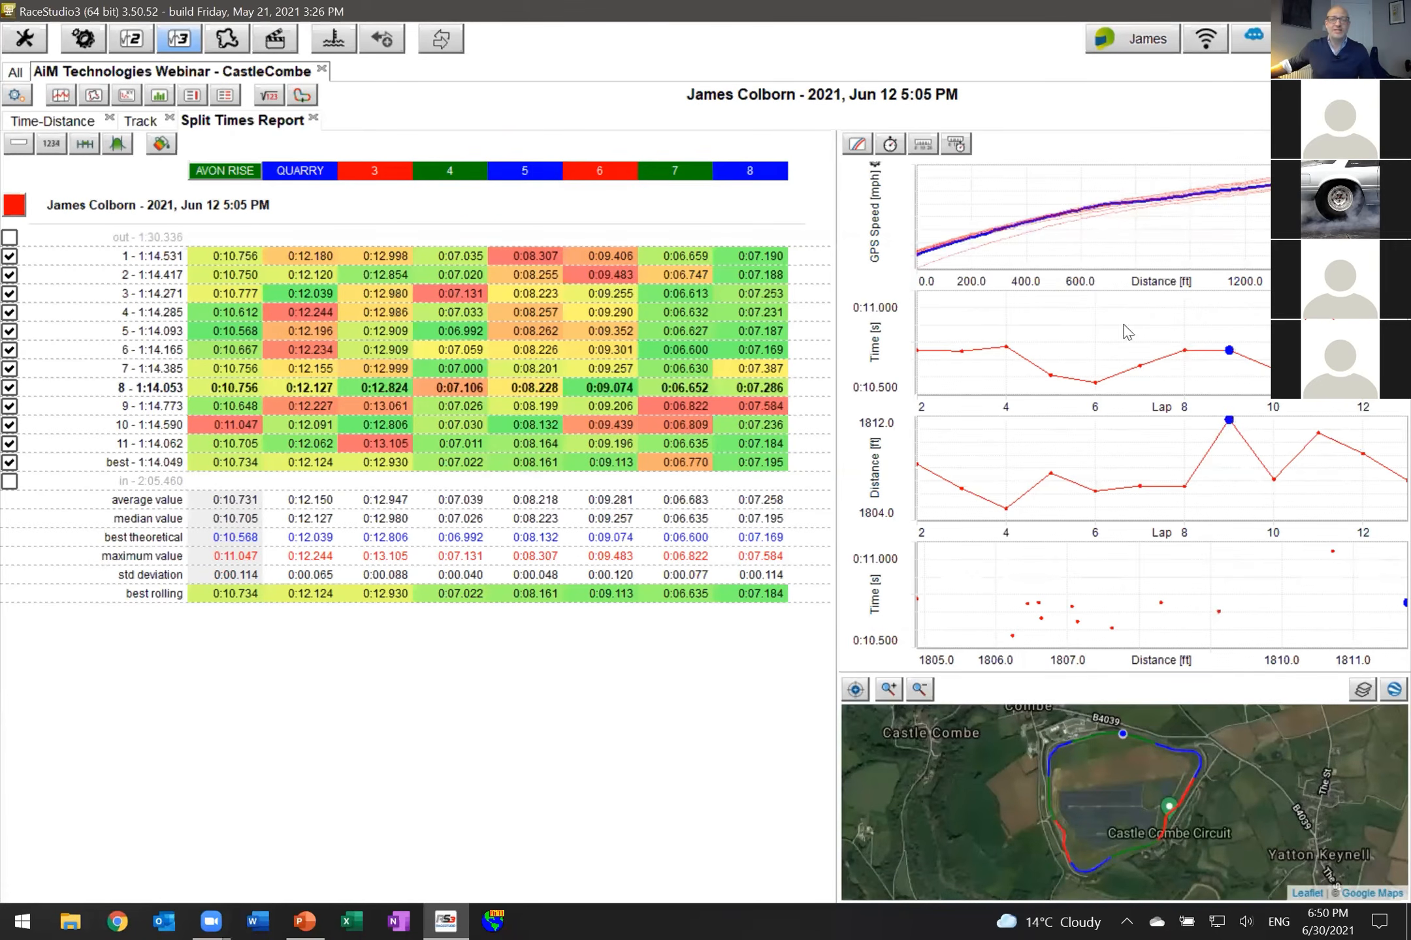
# Exclude laps 9 and 7 while viewing the charts for sector 8 and QUARRY, and include both laps again.
pyautogui.click(747, 175)
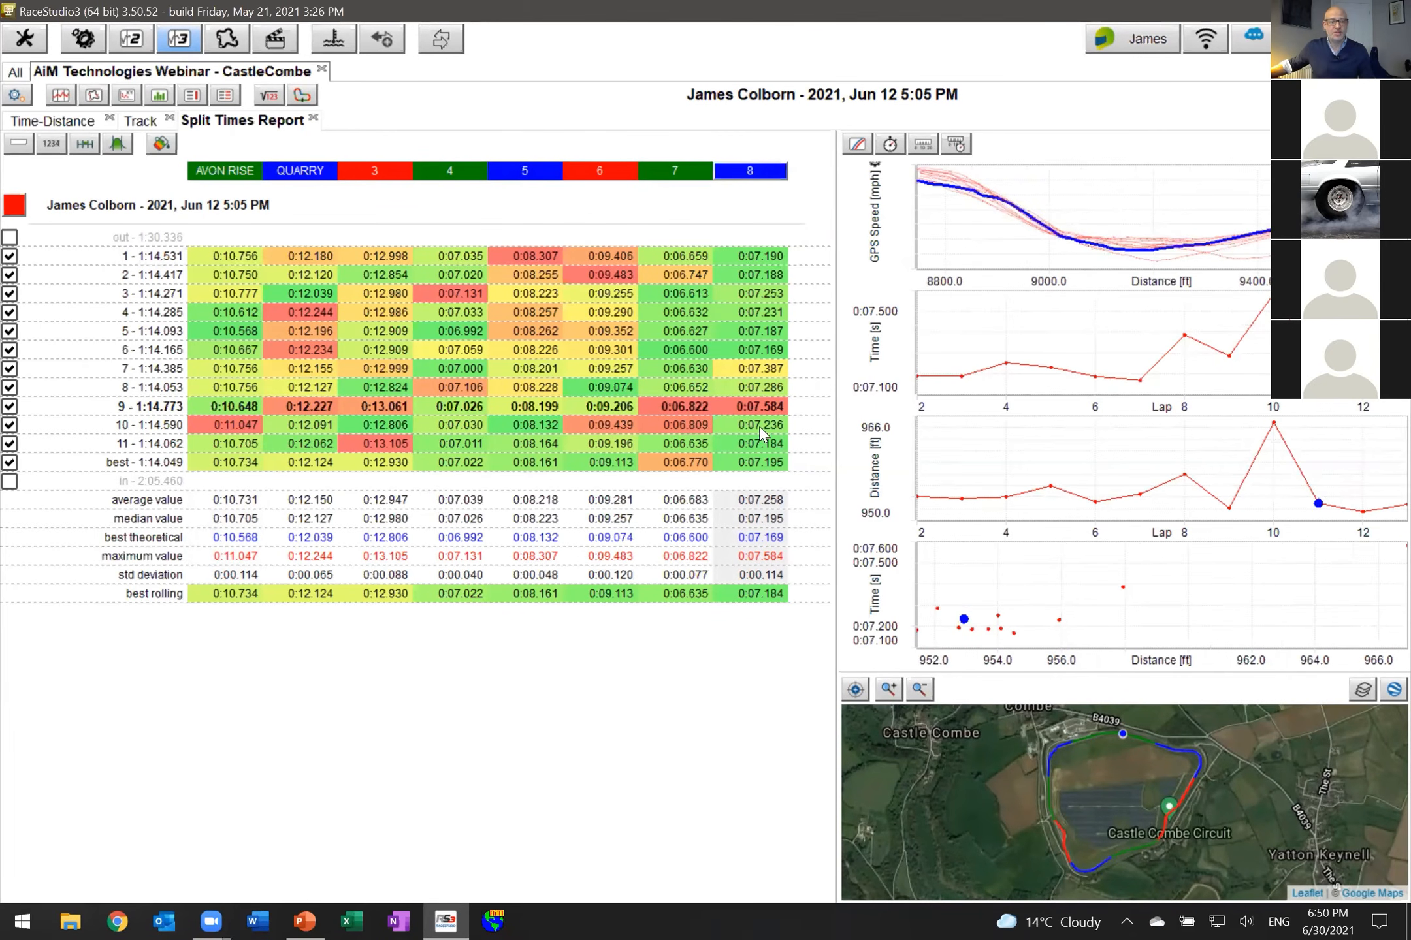
pyautogui.click(10, 408)
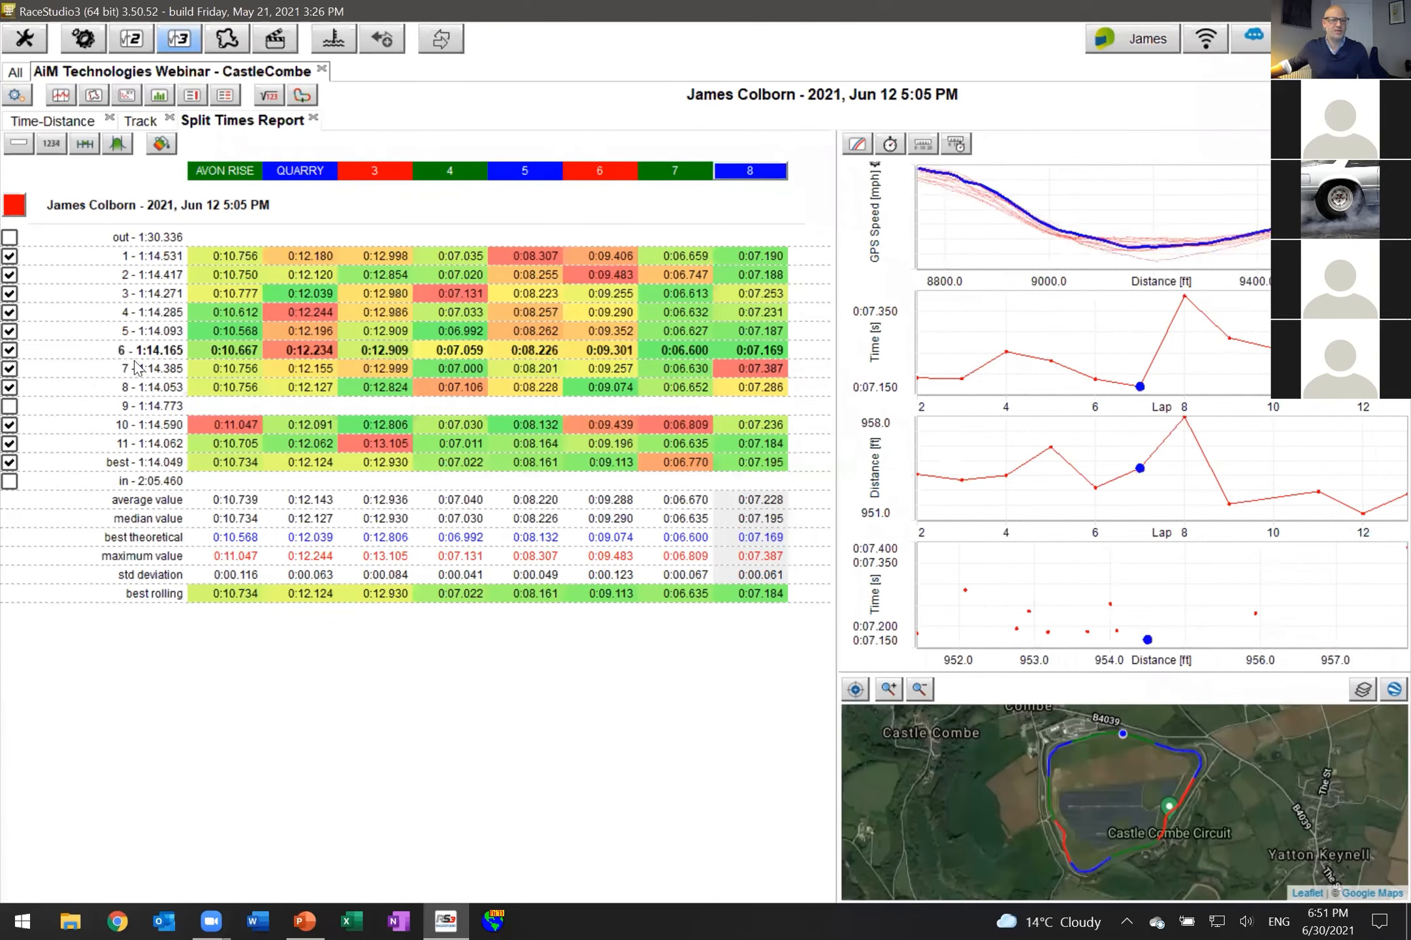
pyautogui.click(9, 369)
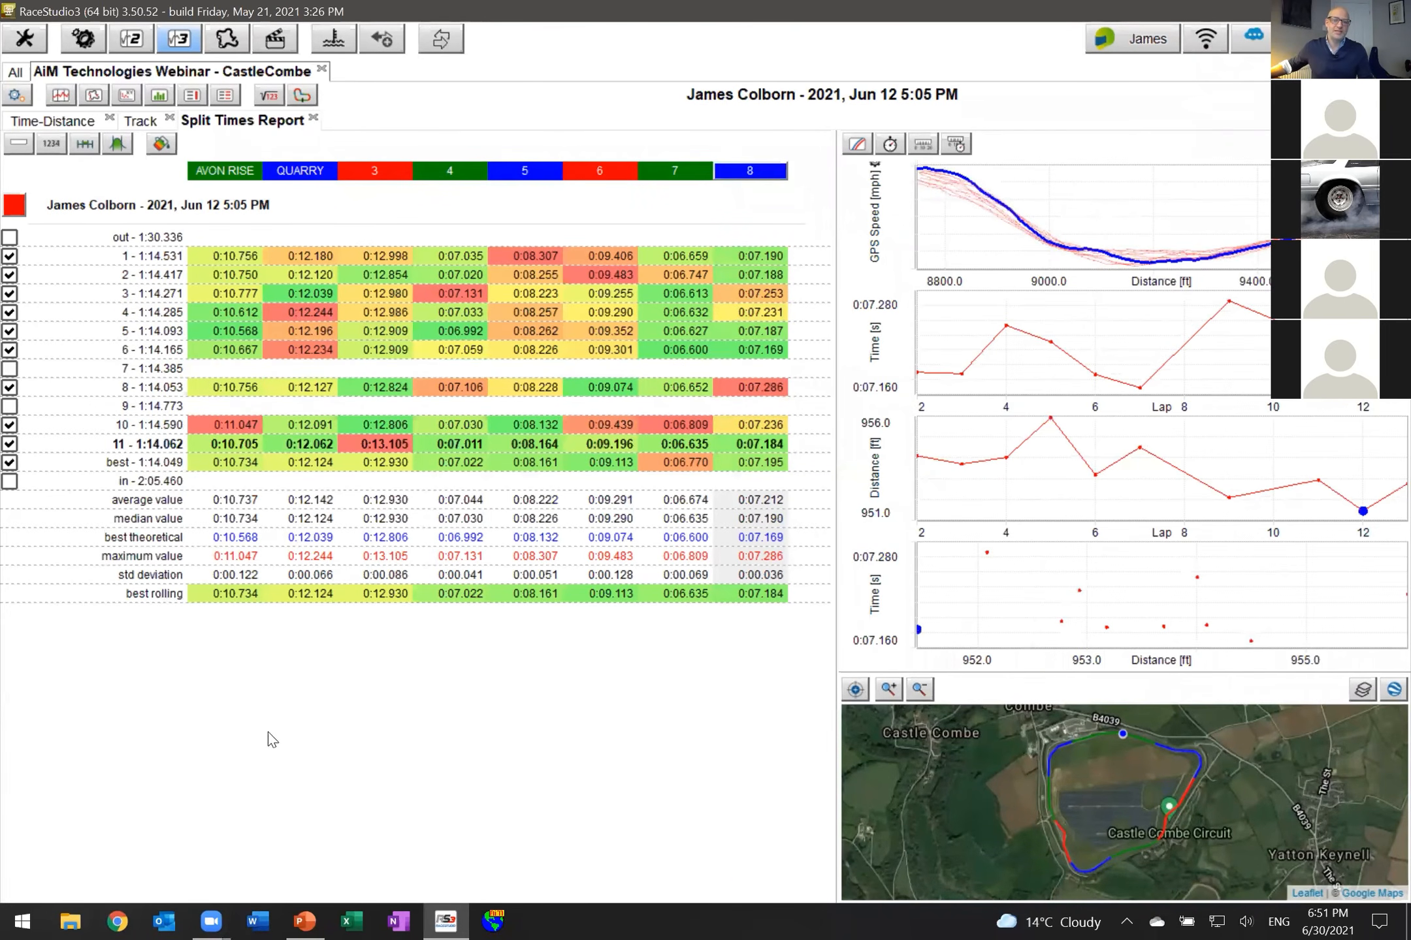
pyautogui.click(318, 175)
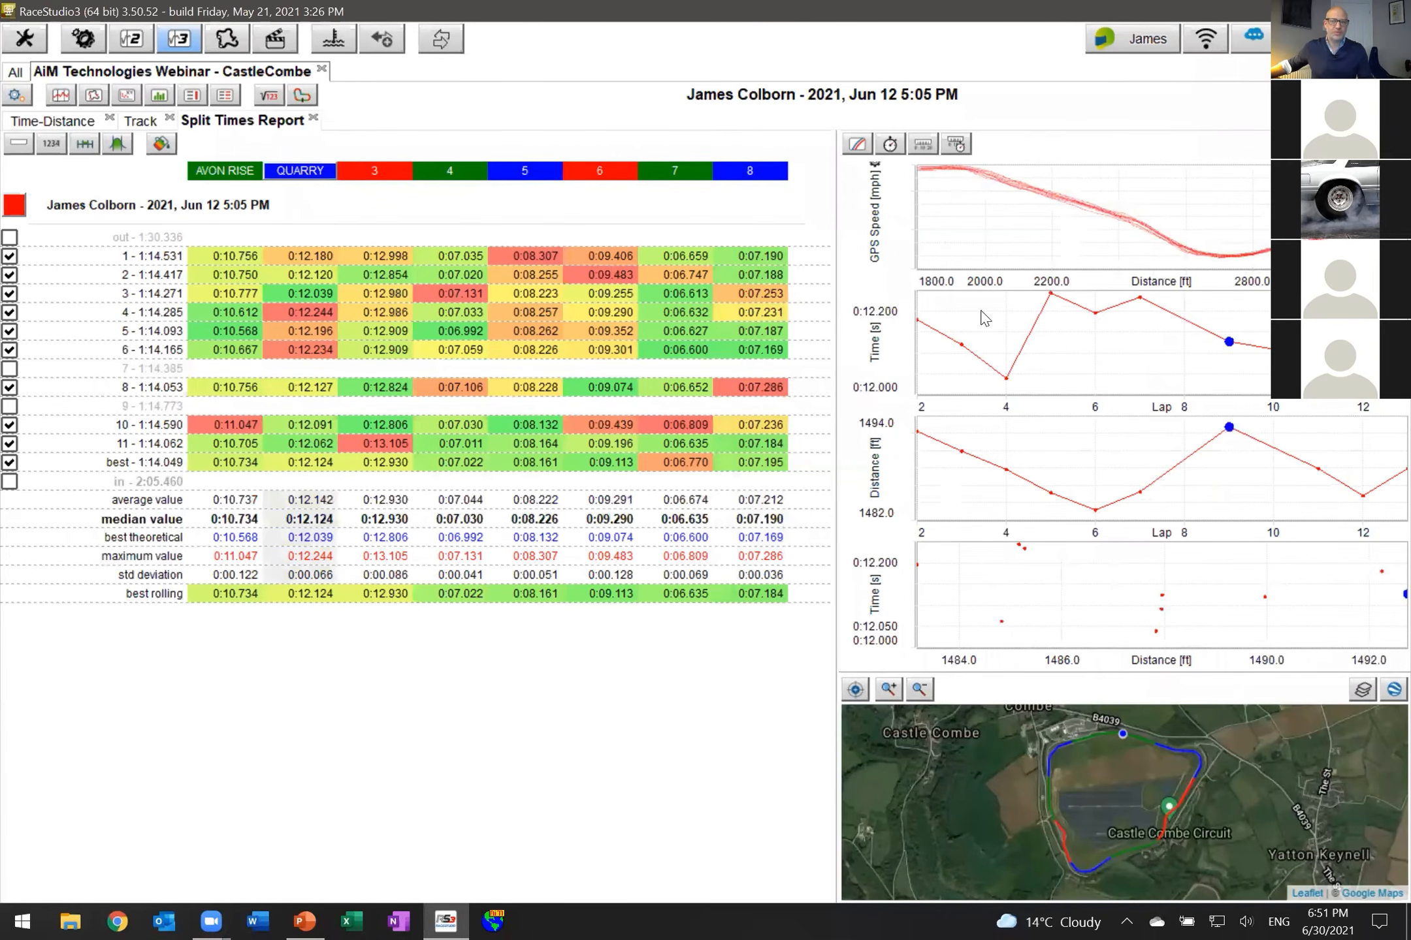
pyautogui.click(9, 368)
pyautogui.click(10, 406)
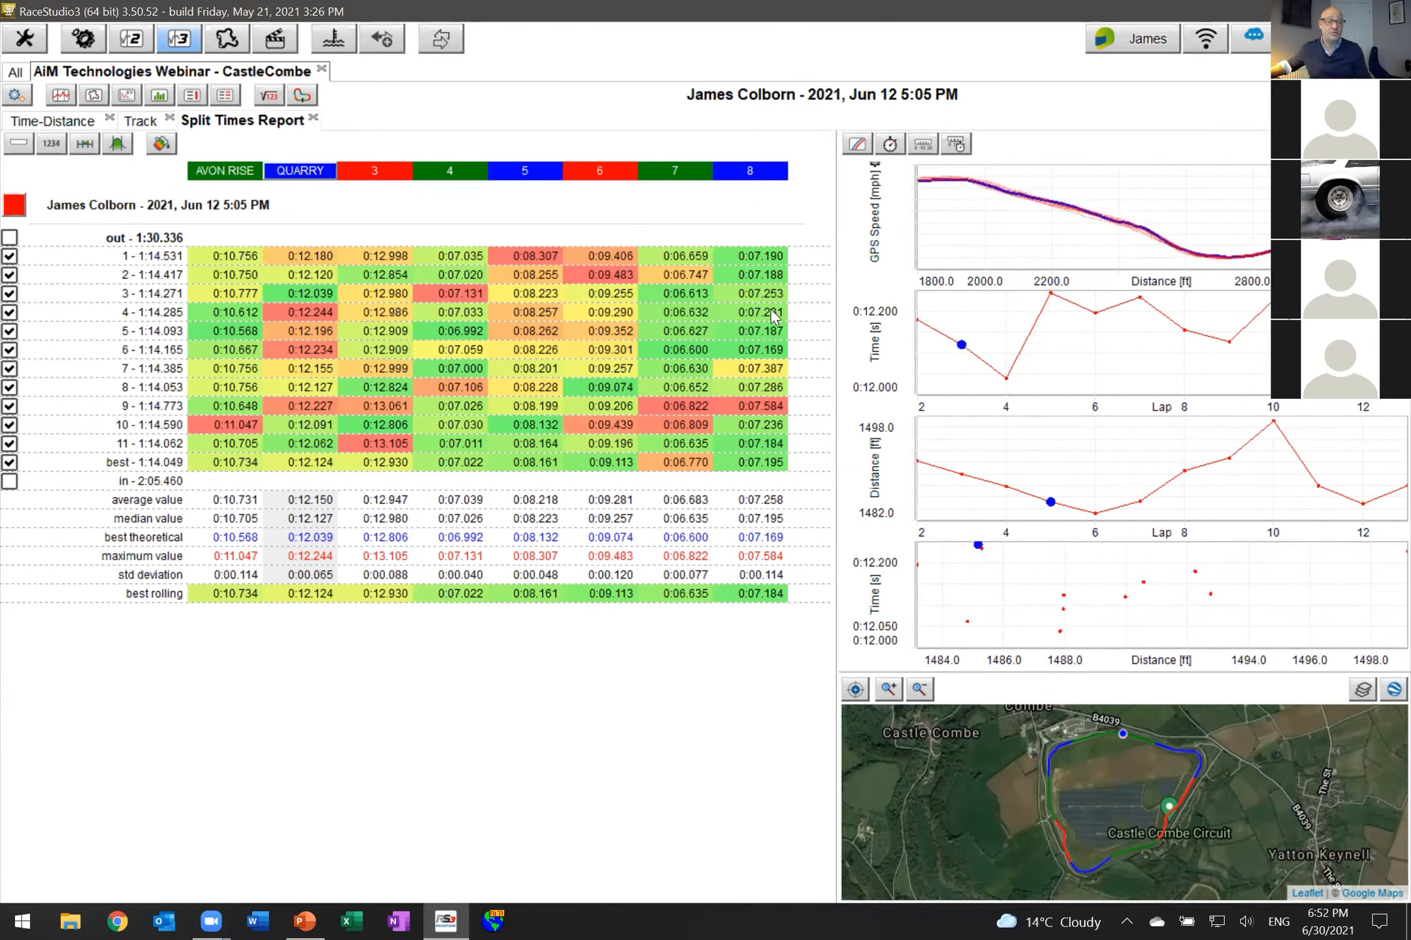
# Switch the split report to cumulative times through the lap and save the profile.
pyautogui.click(85, 145)
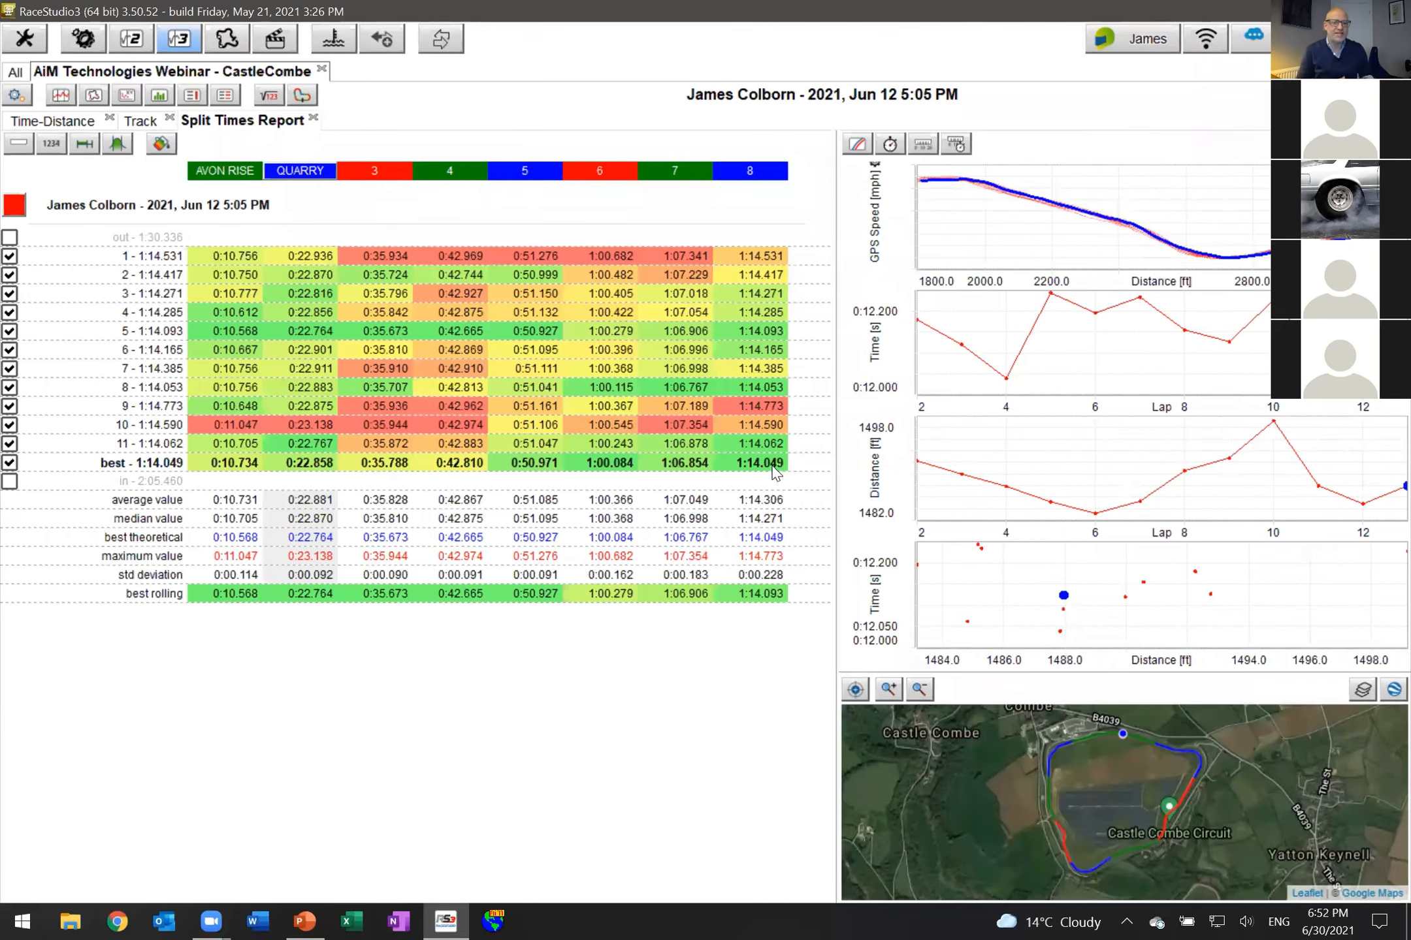
pyautogui.click(769, 274)
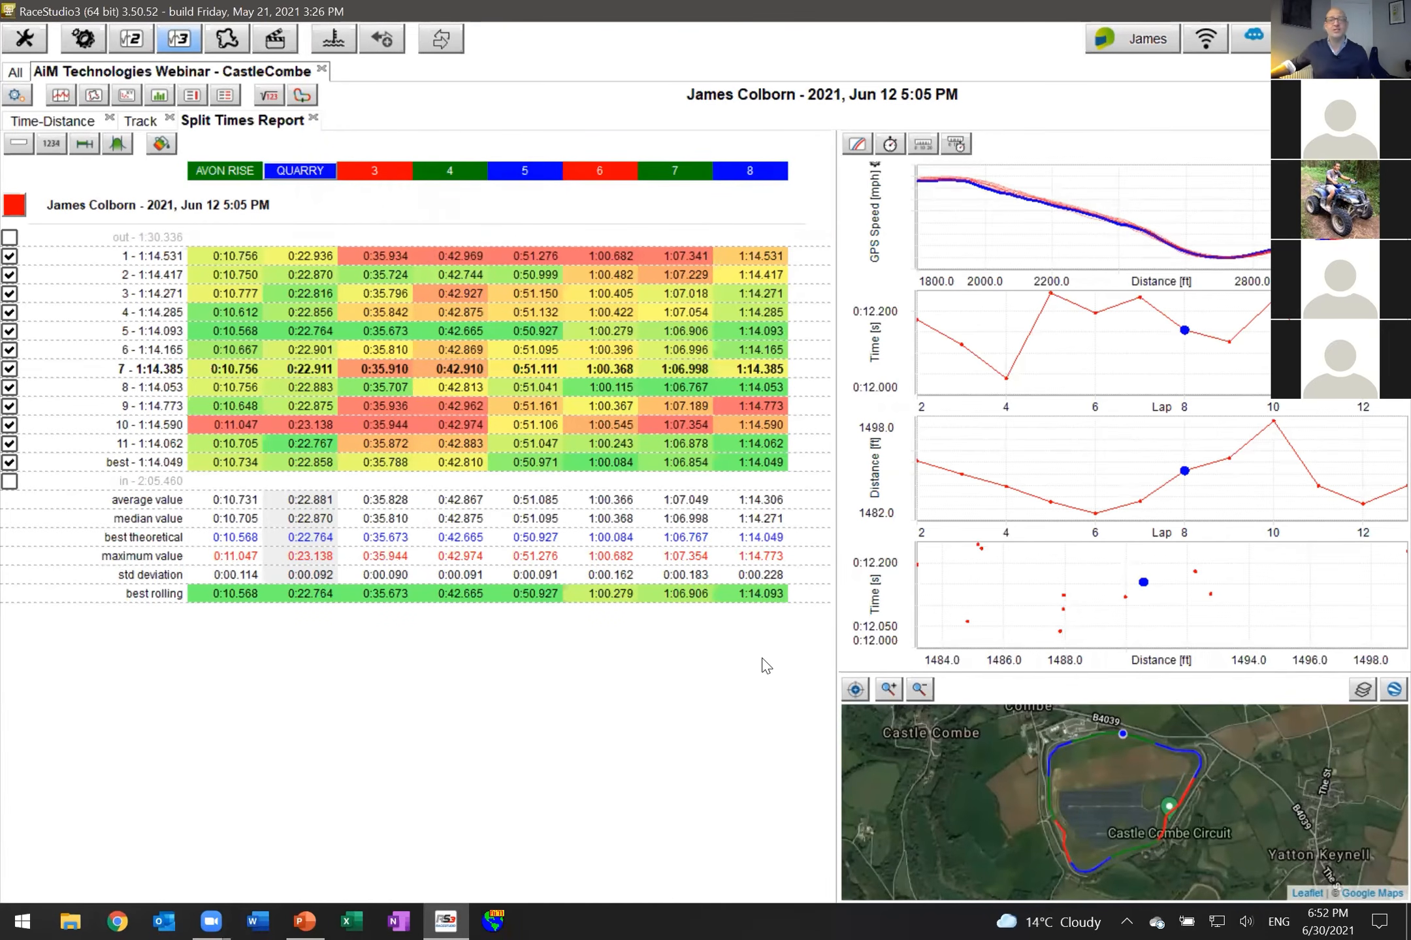
pyautogui.click(17, 95)
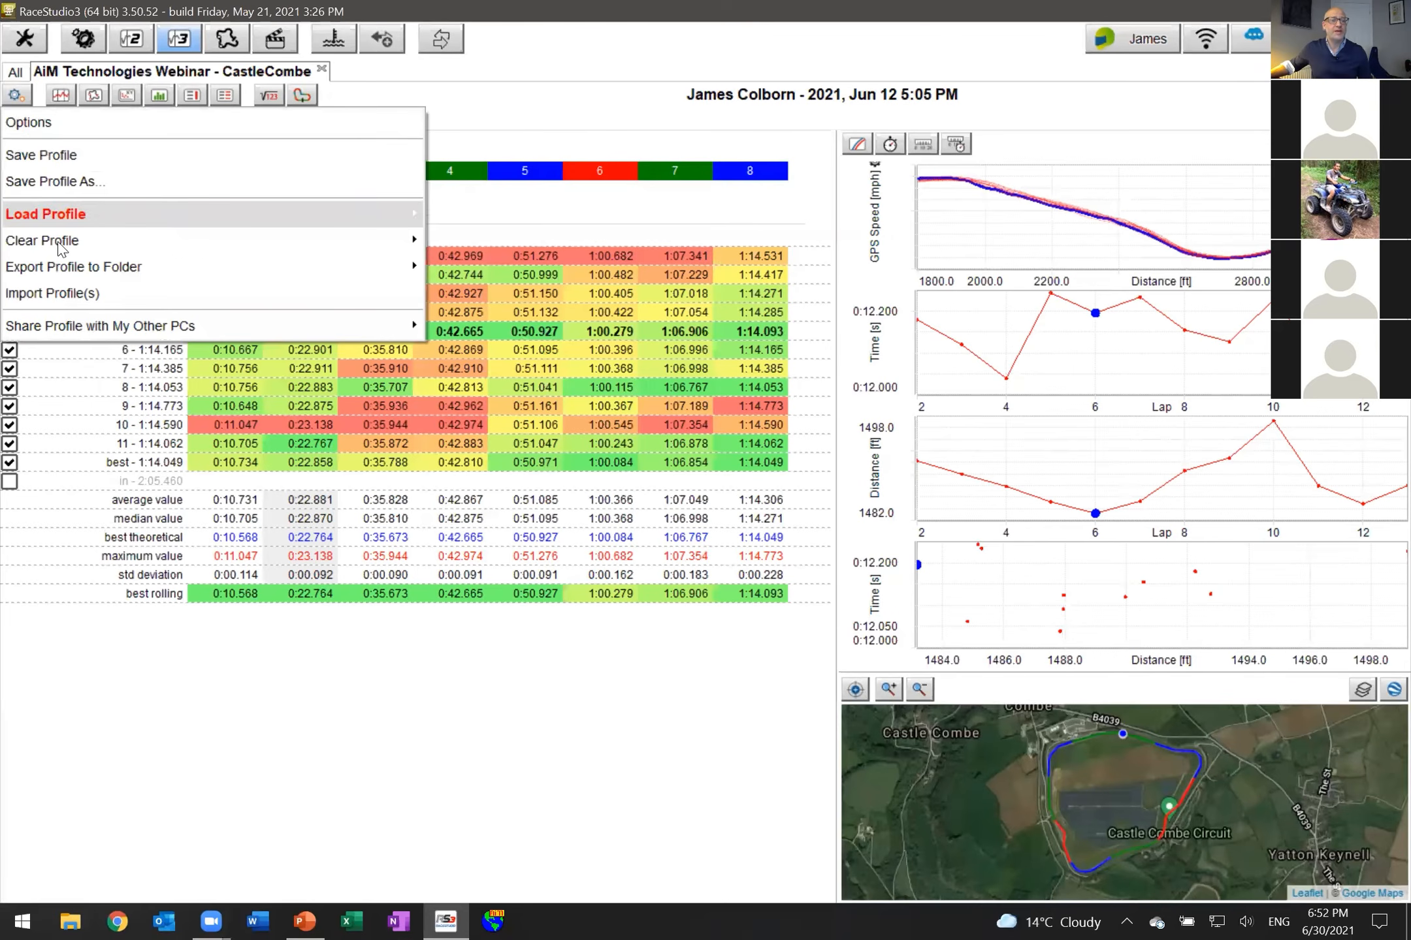
pyautogui.click(62, 157)
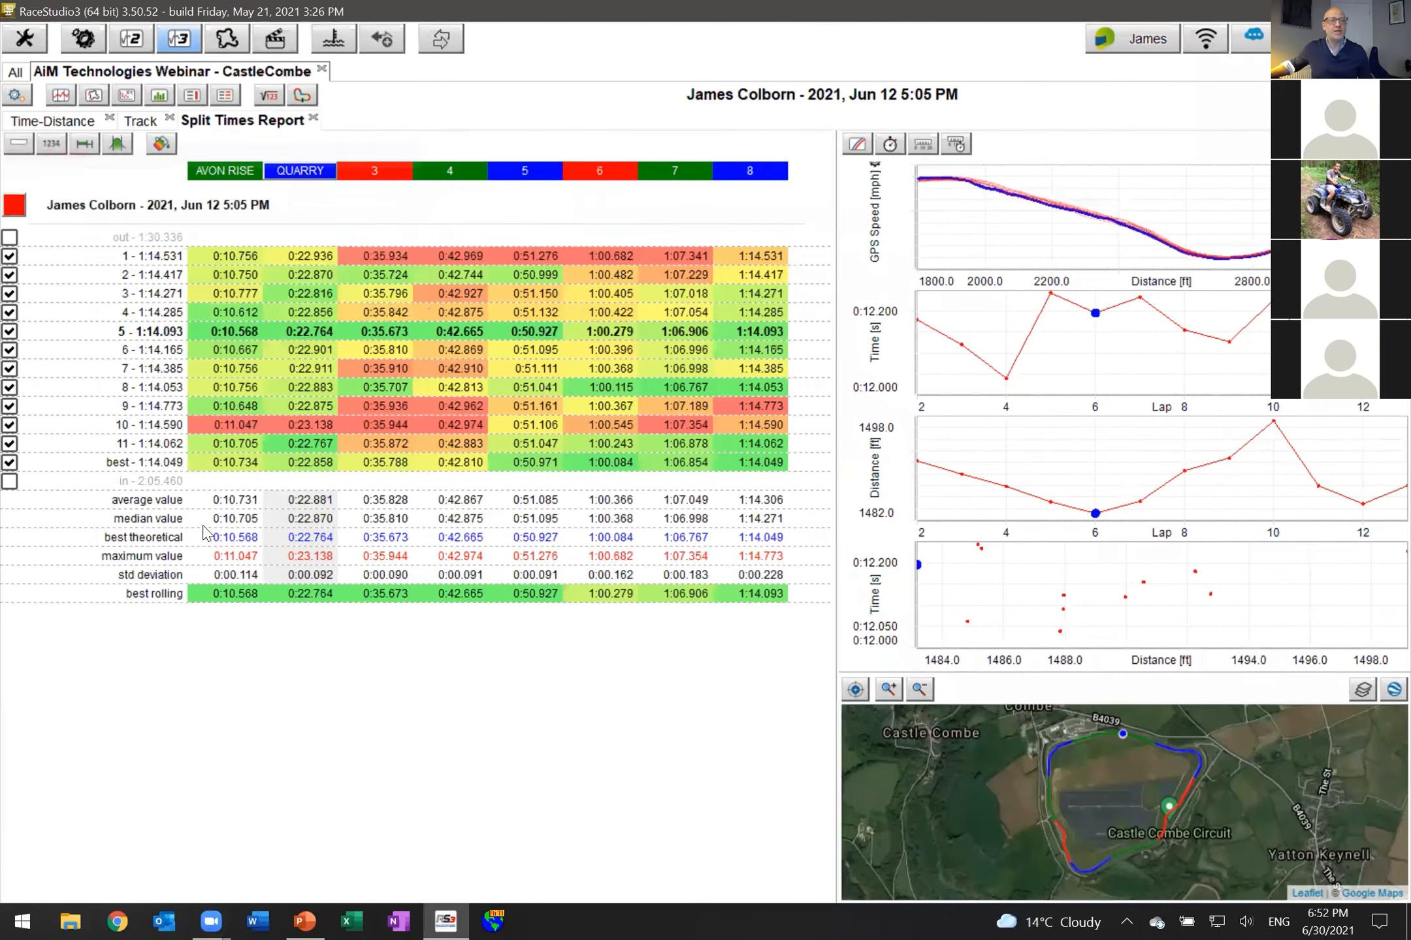
# Examine the best rolling row and review the Time-Distance, Track and Split Times Report views.
pyautogui.click(236, 600)
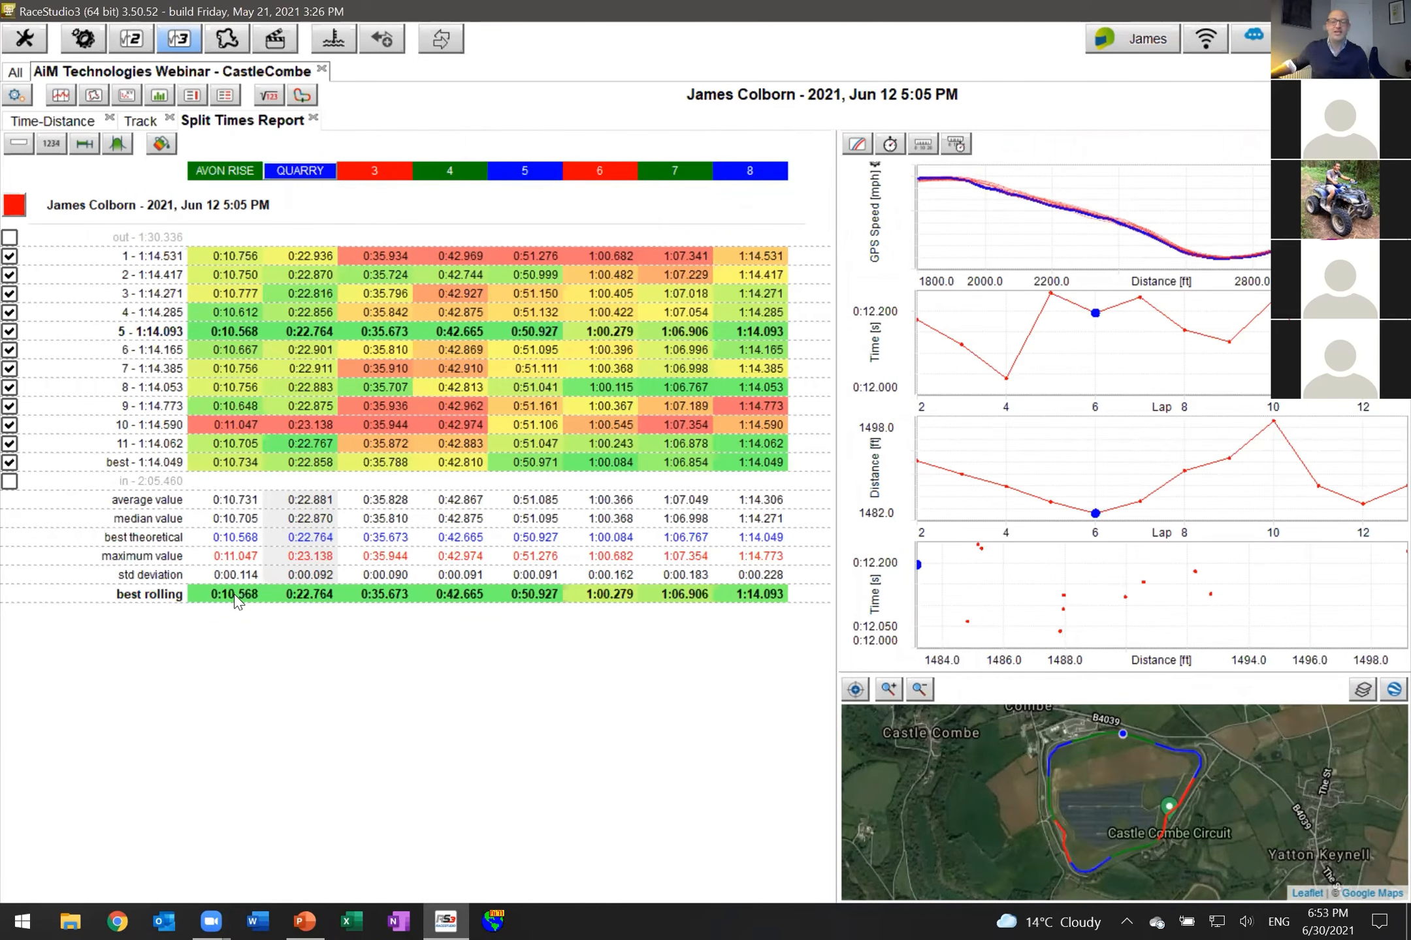
pyautogui.click(57, 123)
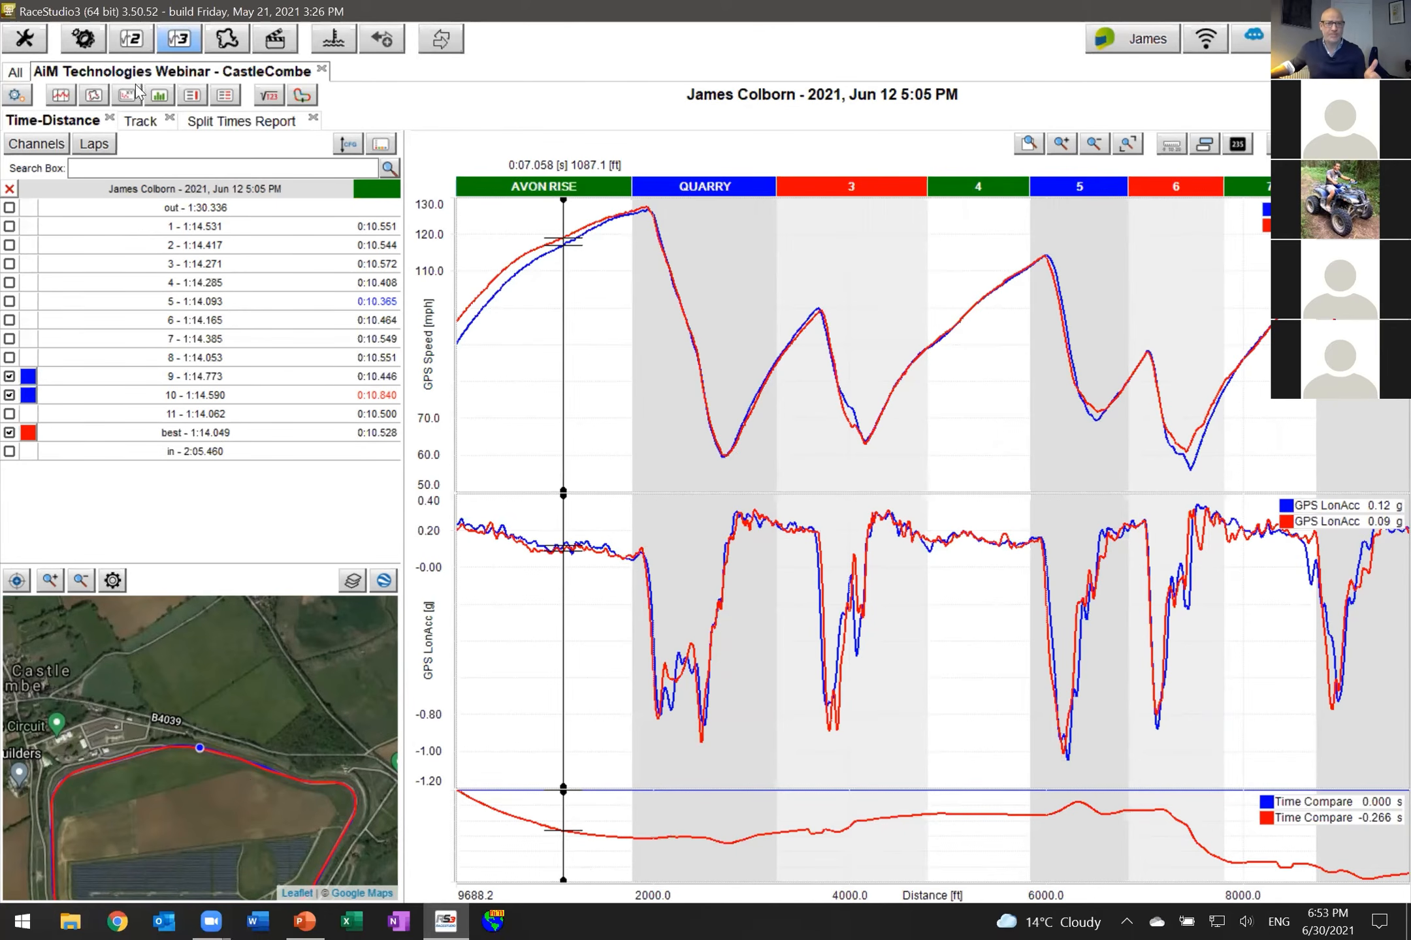
pyautogui.click(142, 123)
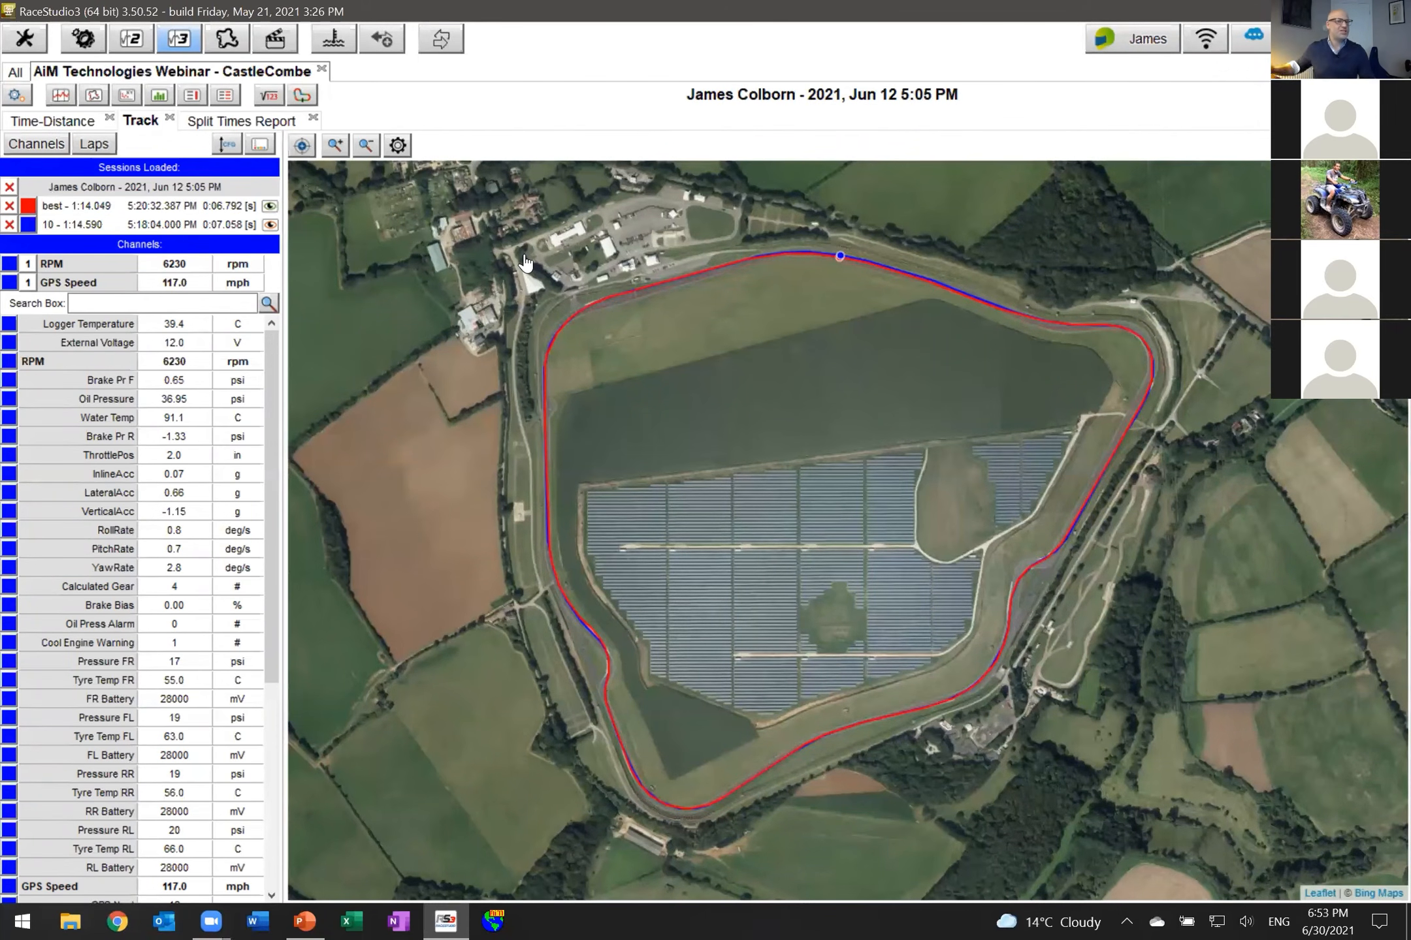
pyautogui.click(273, 123)
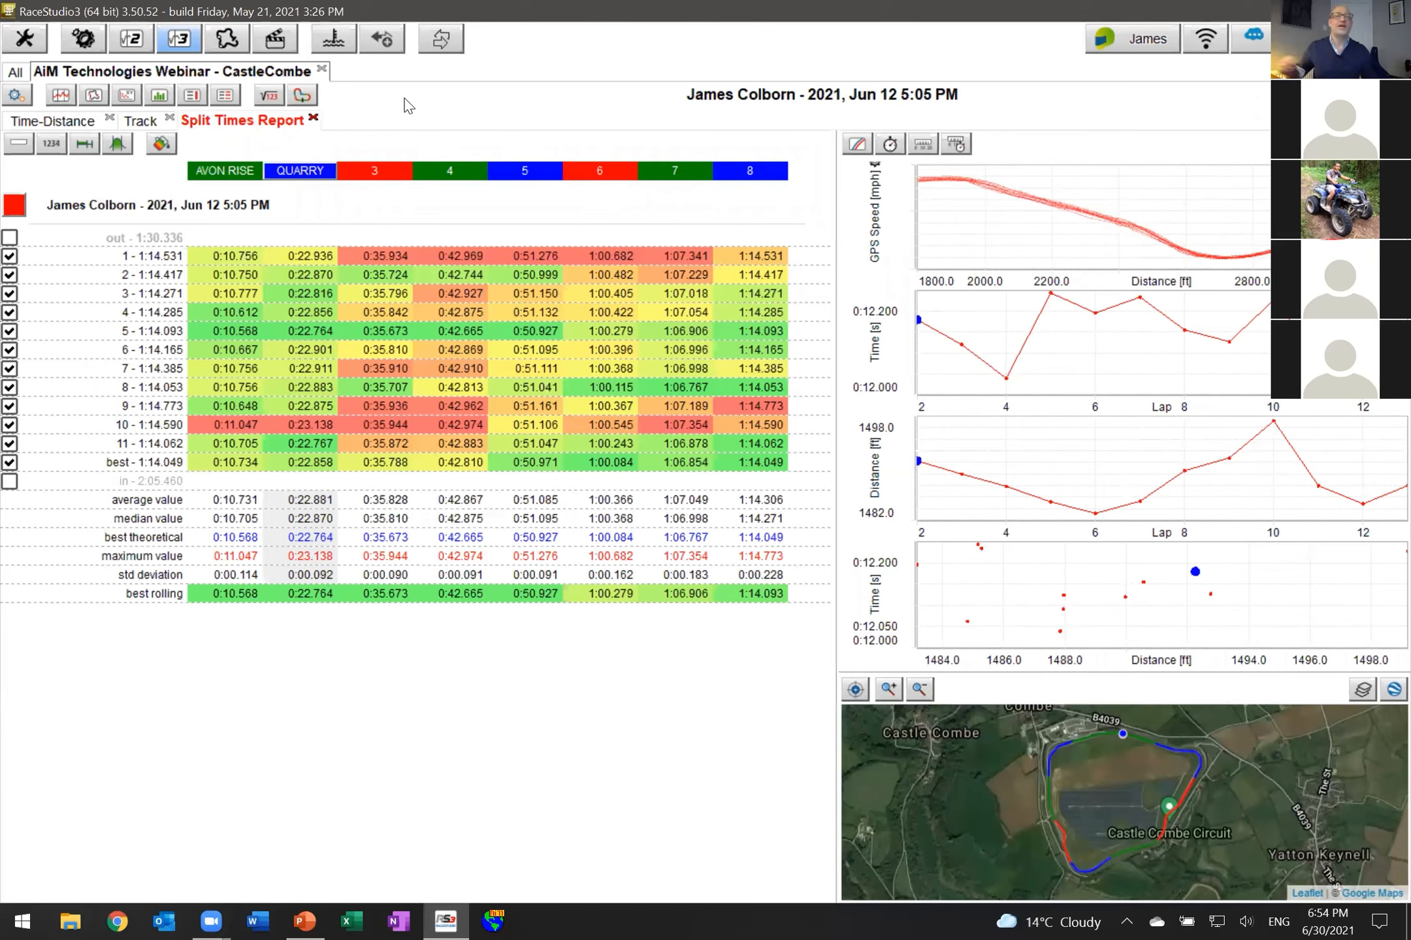
# Close the Castle Combe analysis and inspect the 4:32 PM session of the SnettertonV1 event from 24 April 2021.
pyautogui.click(322, 70)
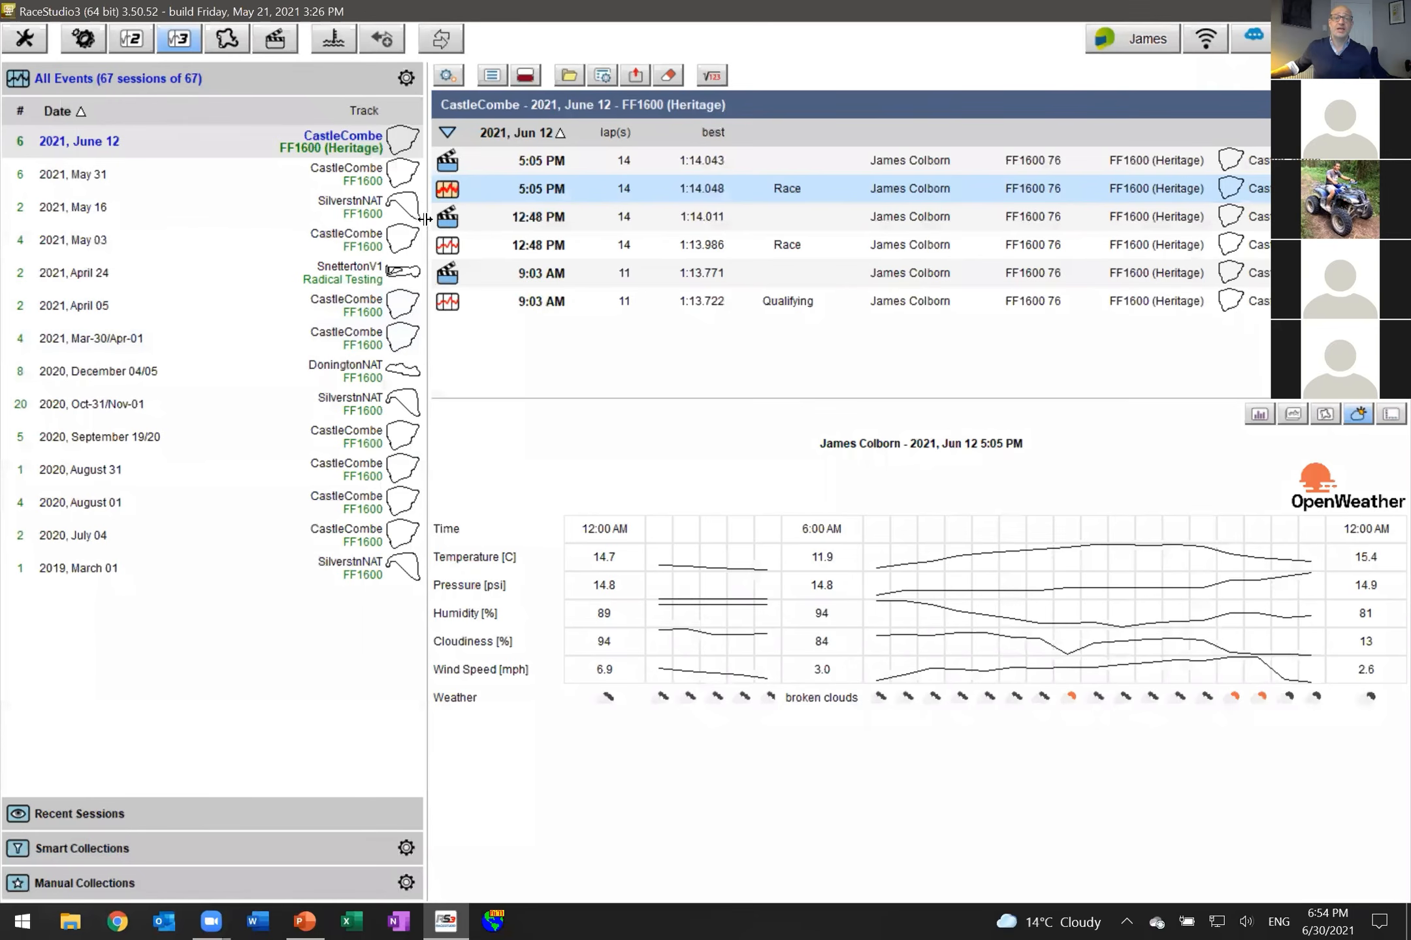
pyautogui.click(343, 268)
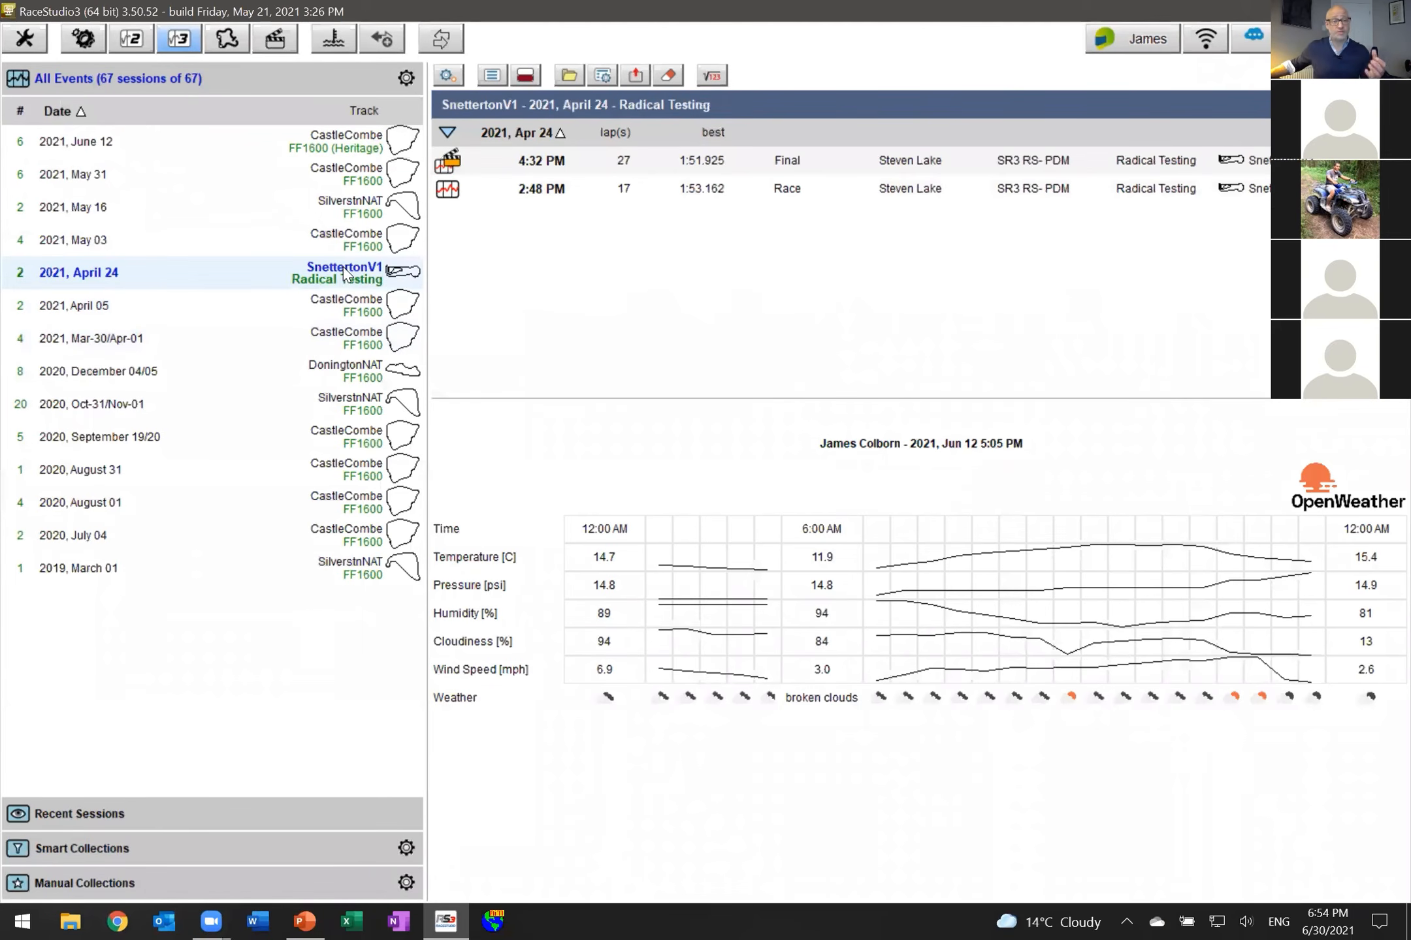
pyautogui.click(484, 163)
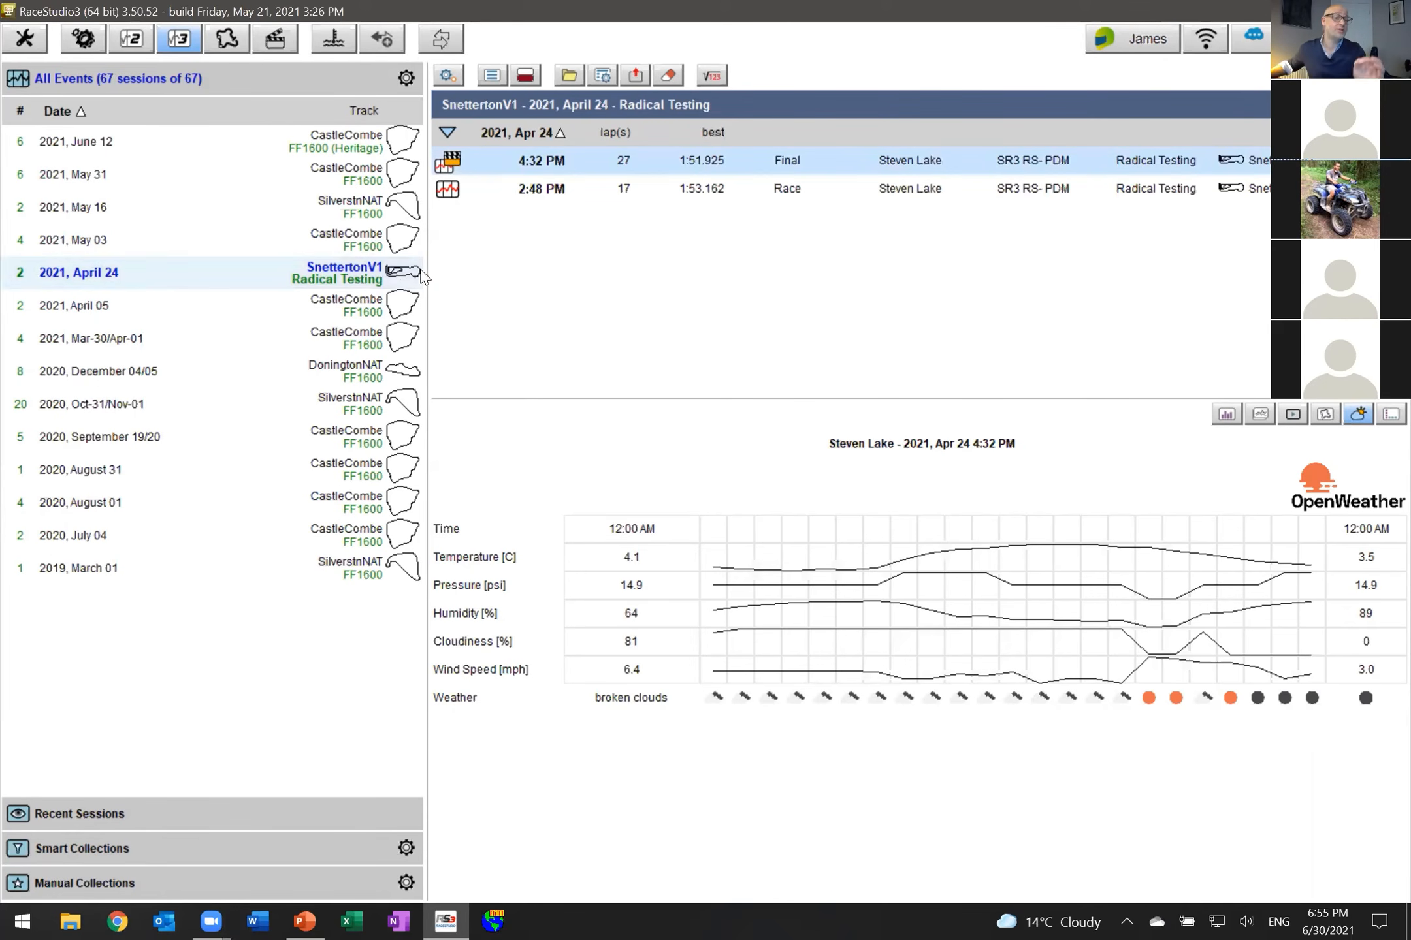
# Open the 5:05 PM video session of the Castle Combe event from 12 June 2021 for analysis.
pyautogui.click(258, 177)
pyautogui.click(256, 155)
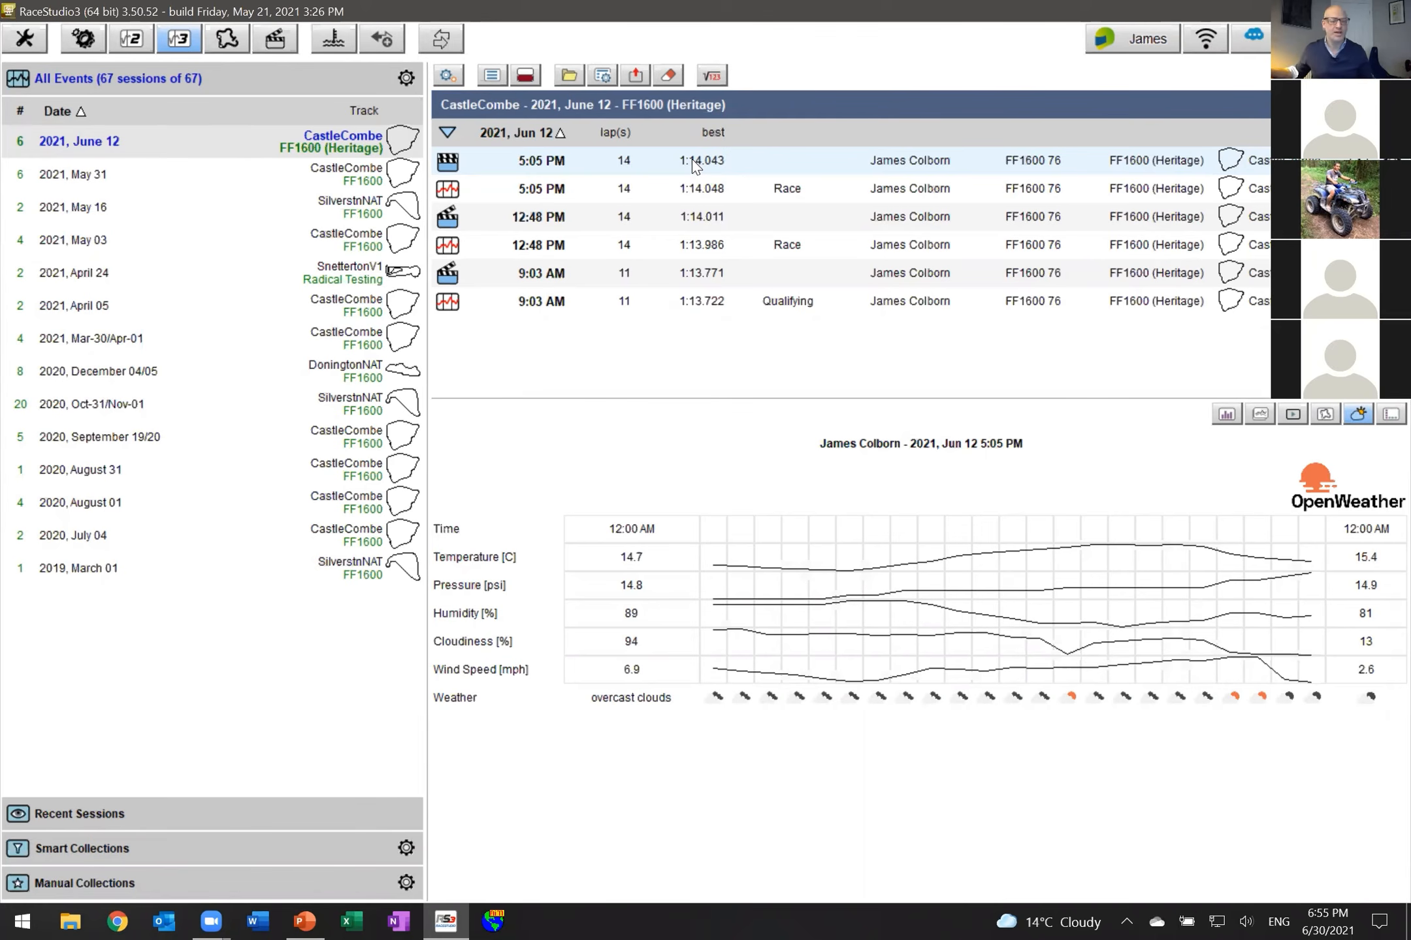
pyautogui.doubleClick(692, 160)
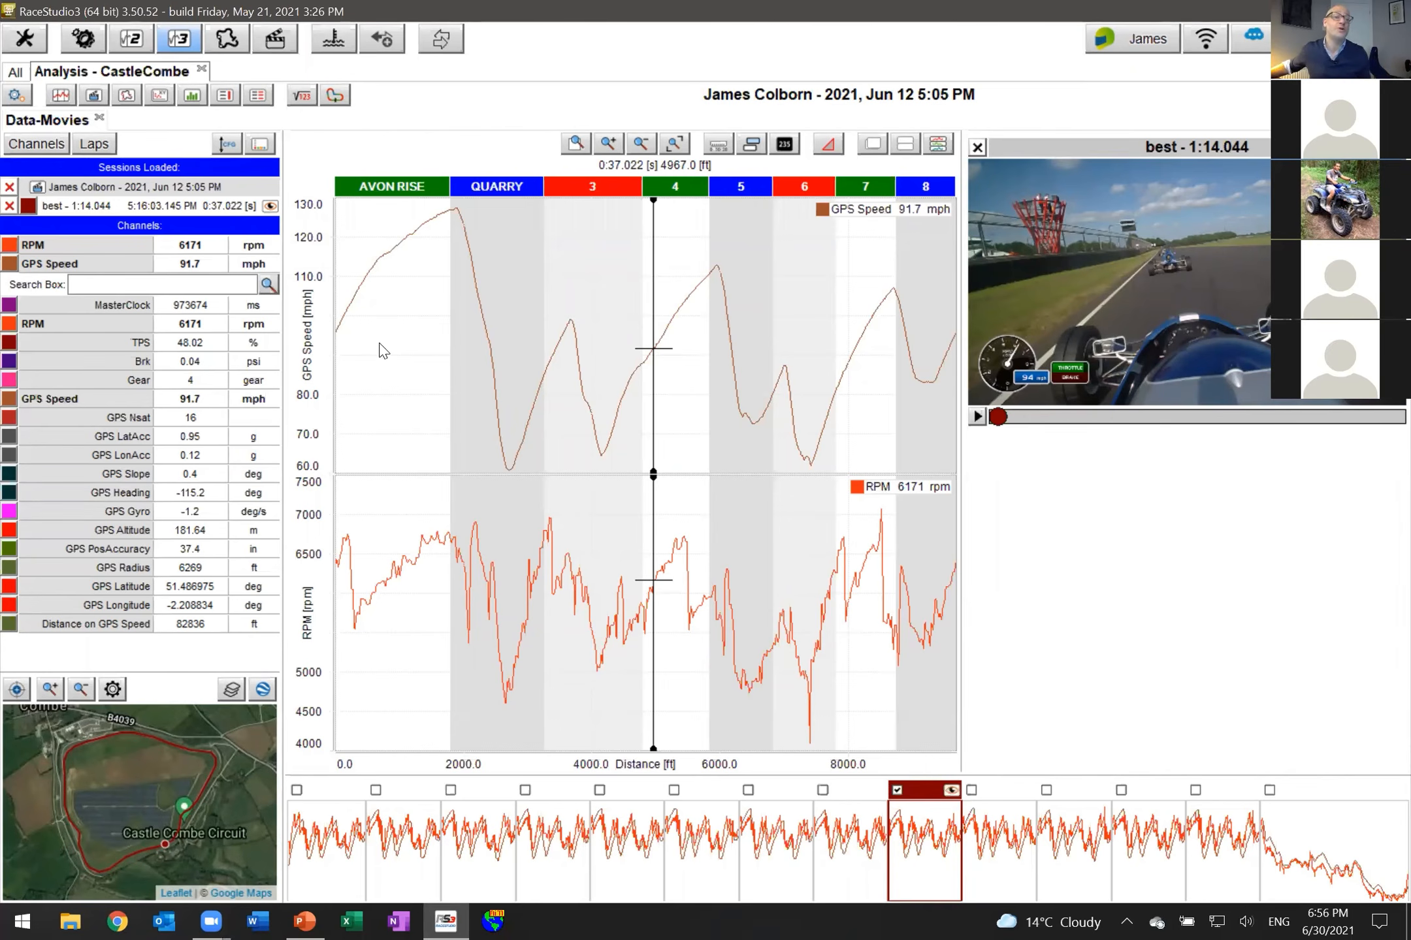
# Load the FF1600 Driver (Video GPS Only) - Speed profile for the video session.
pyautogui.click(16, 98)
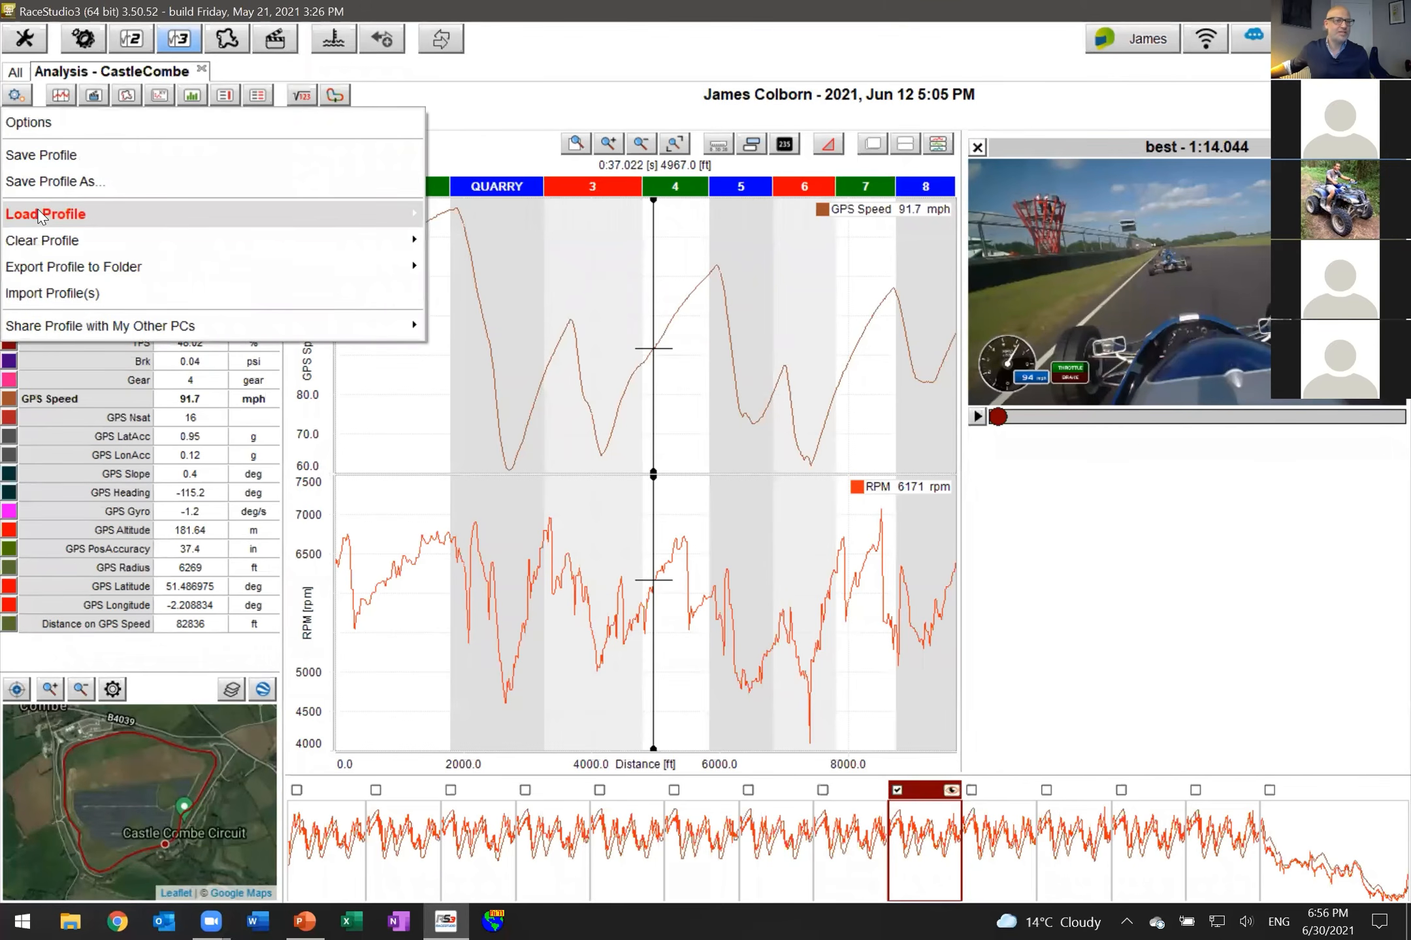
pyautogui.moveTo(40, 216)
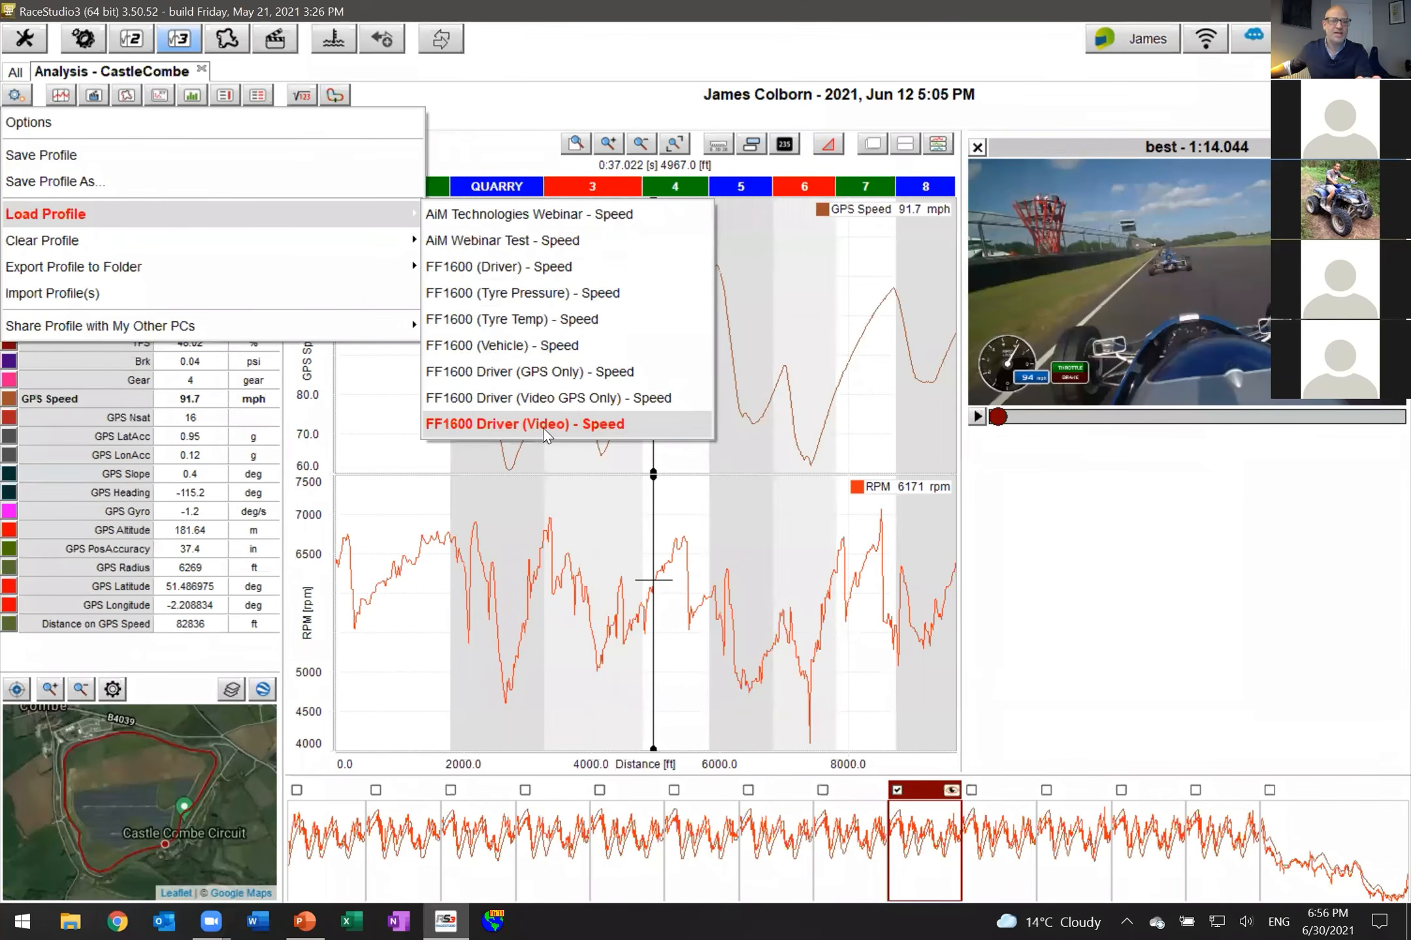
pyautogui.click(604, 401)
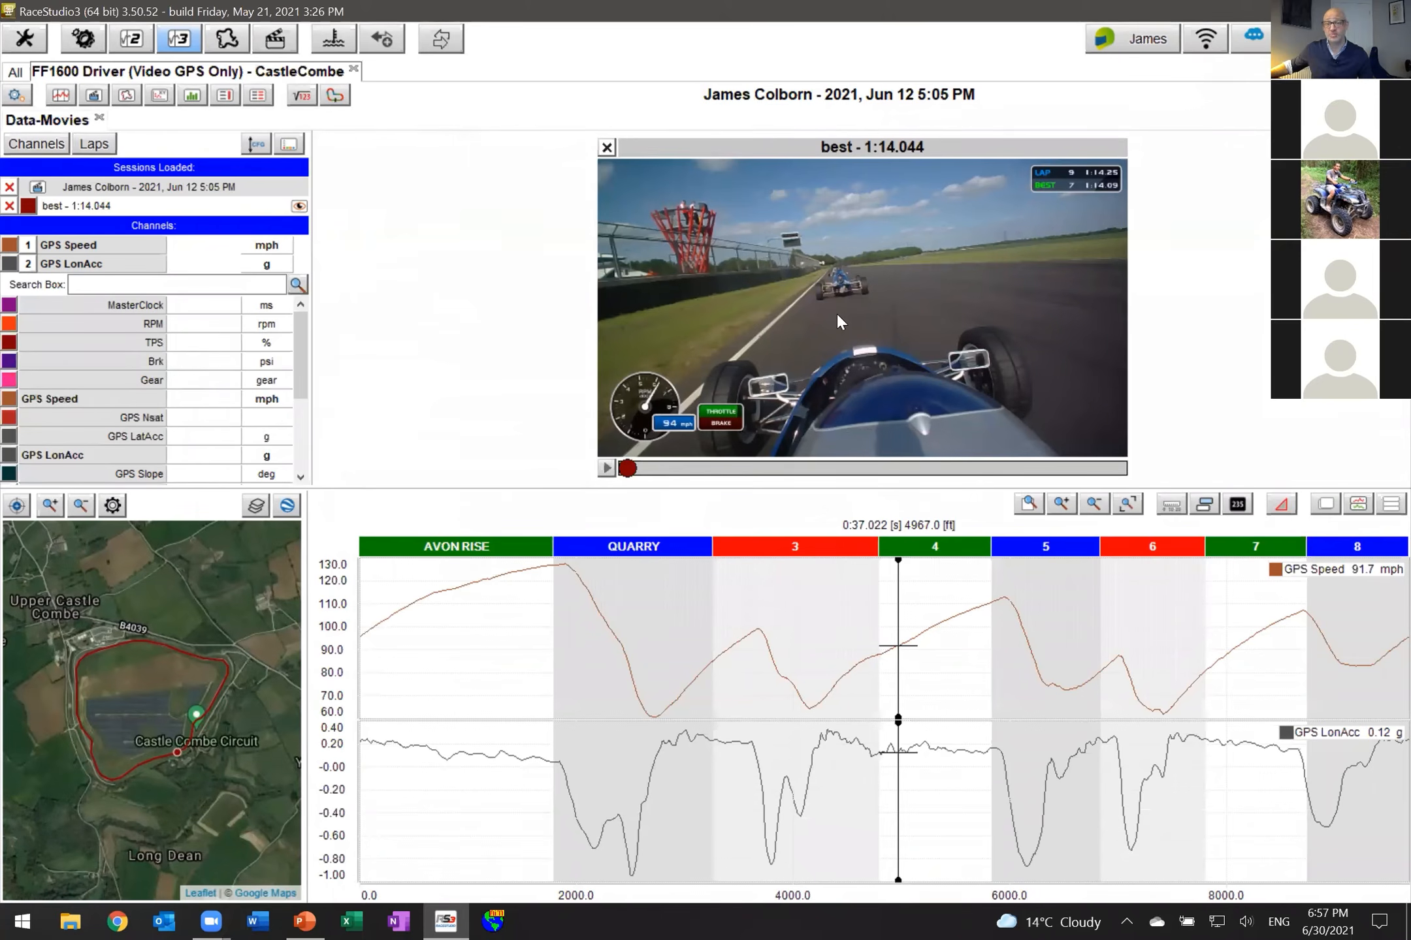
# Add lap 6 next to the best lap and compare their videos and data in the braking zone and corner of sector 6.
pyautogui.click(95, 143)
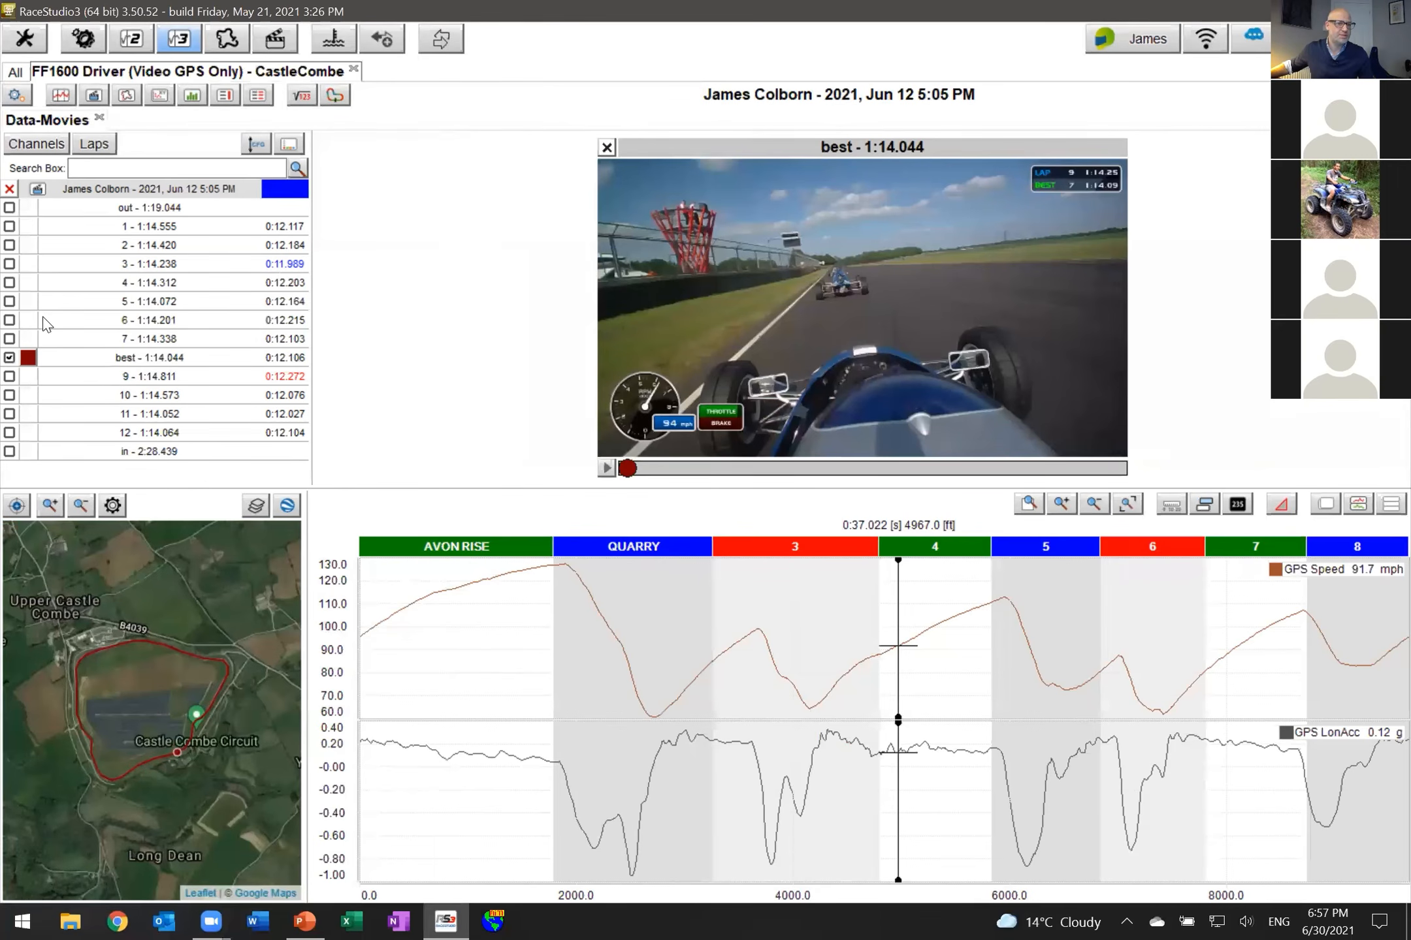
pyautogui.click(10, 322)
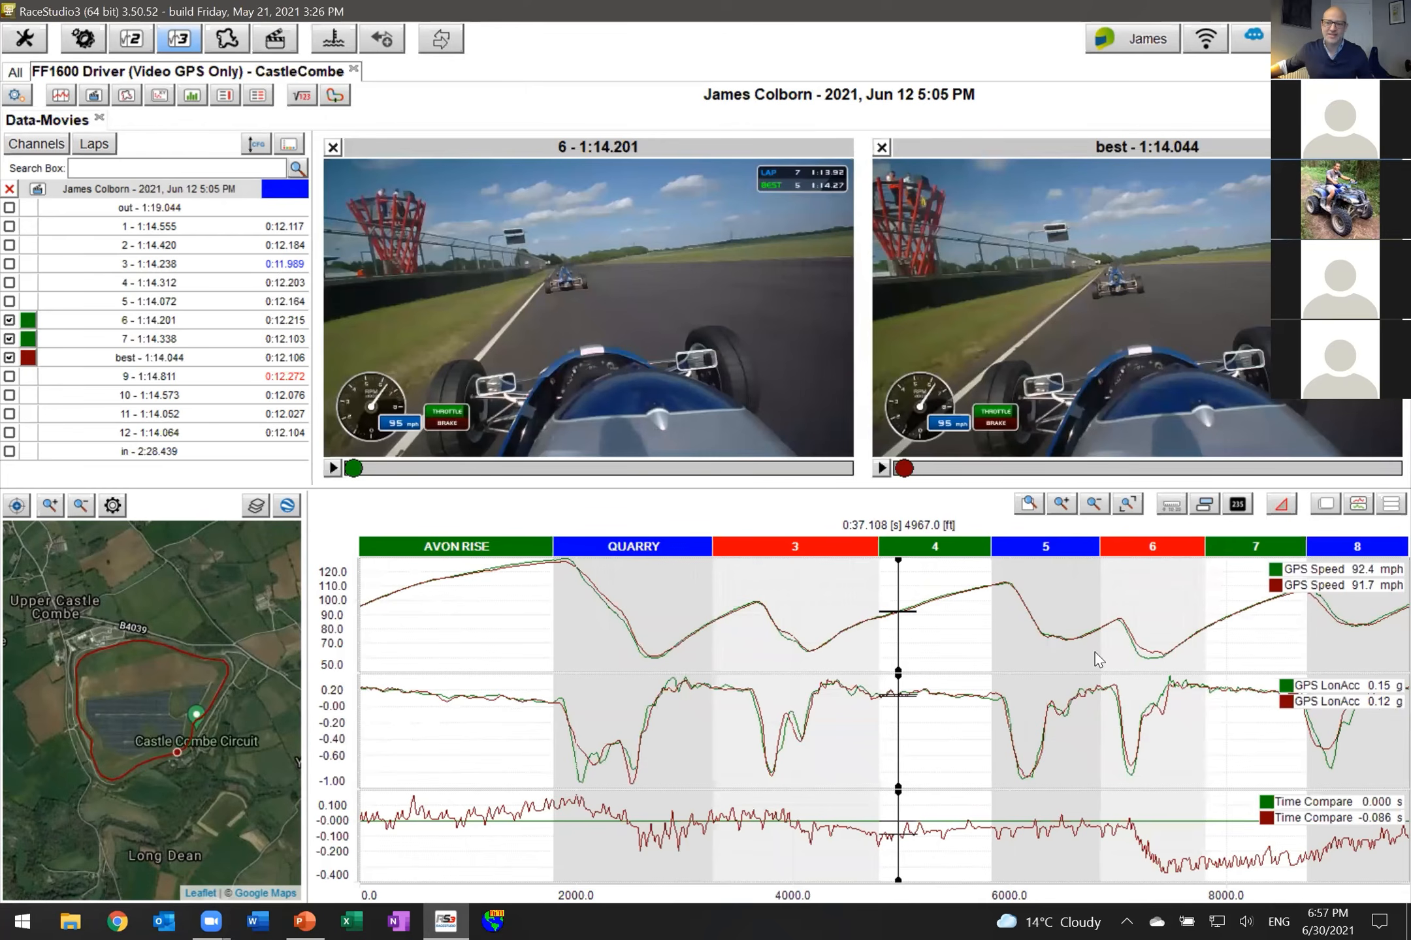
pyautogui.click(1145, 660)
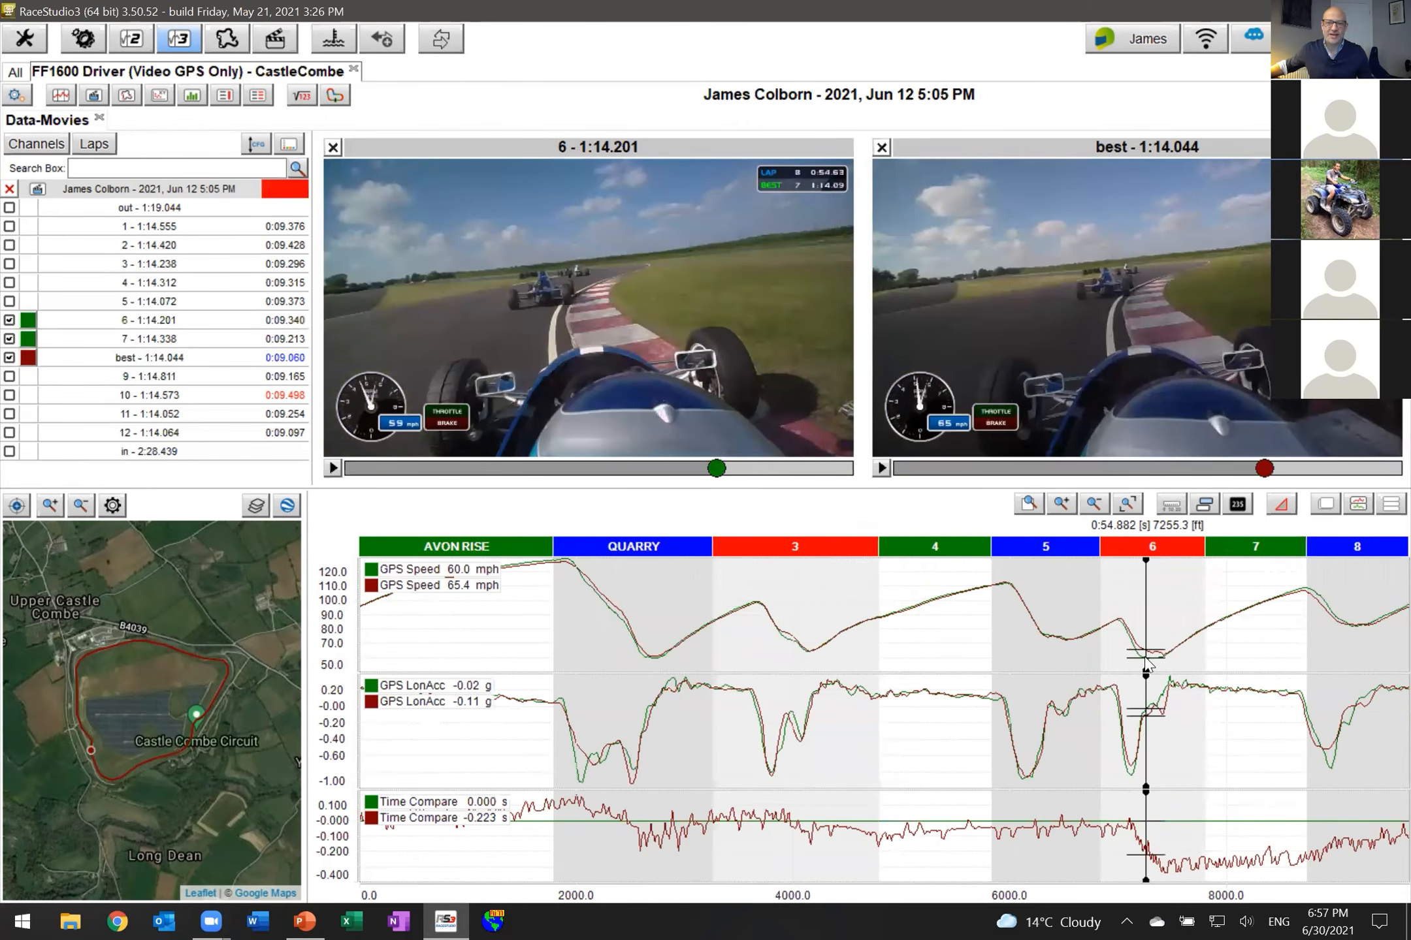
pyautogui.click(1124, 653)
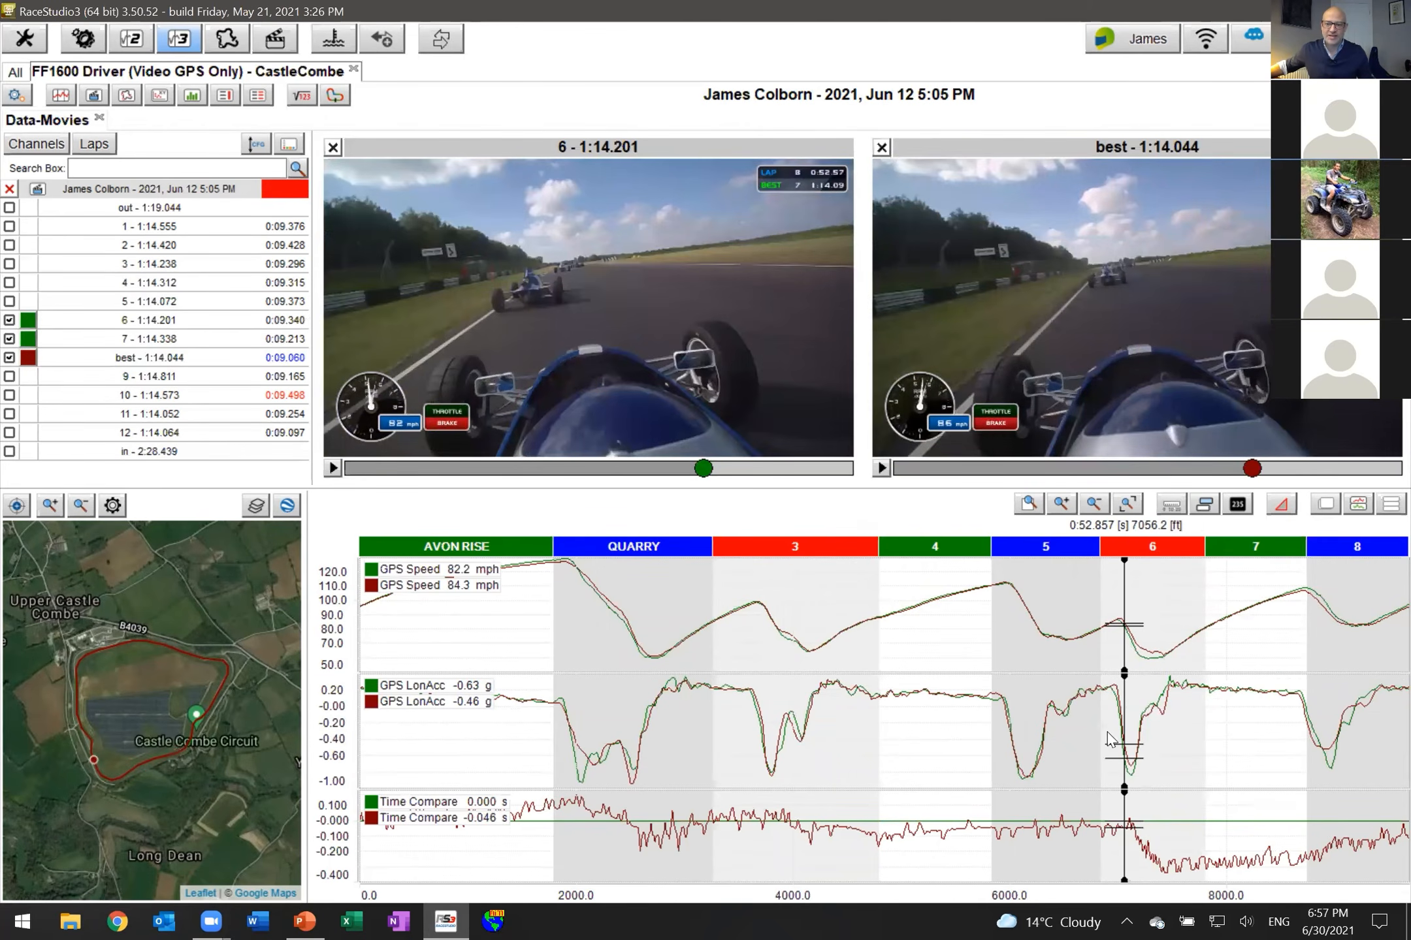
# Recolour the laps 6 and 7 traces blue and the best lap's trace red.
pyautogui.click(1044, 661)
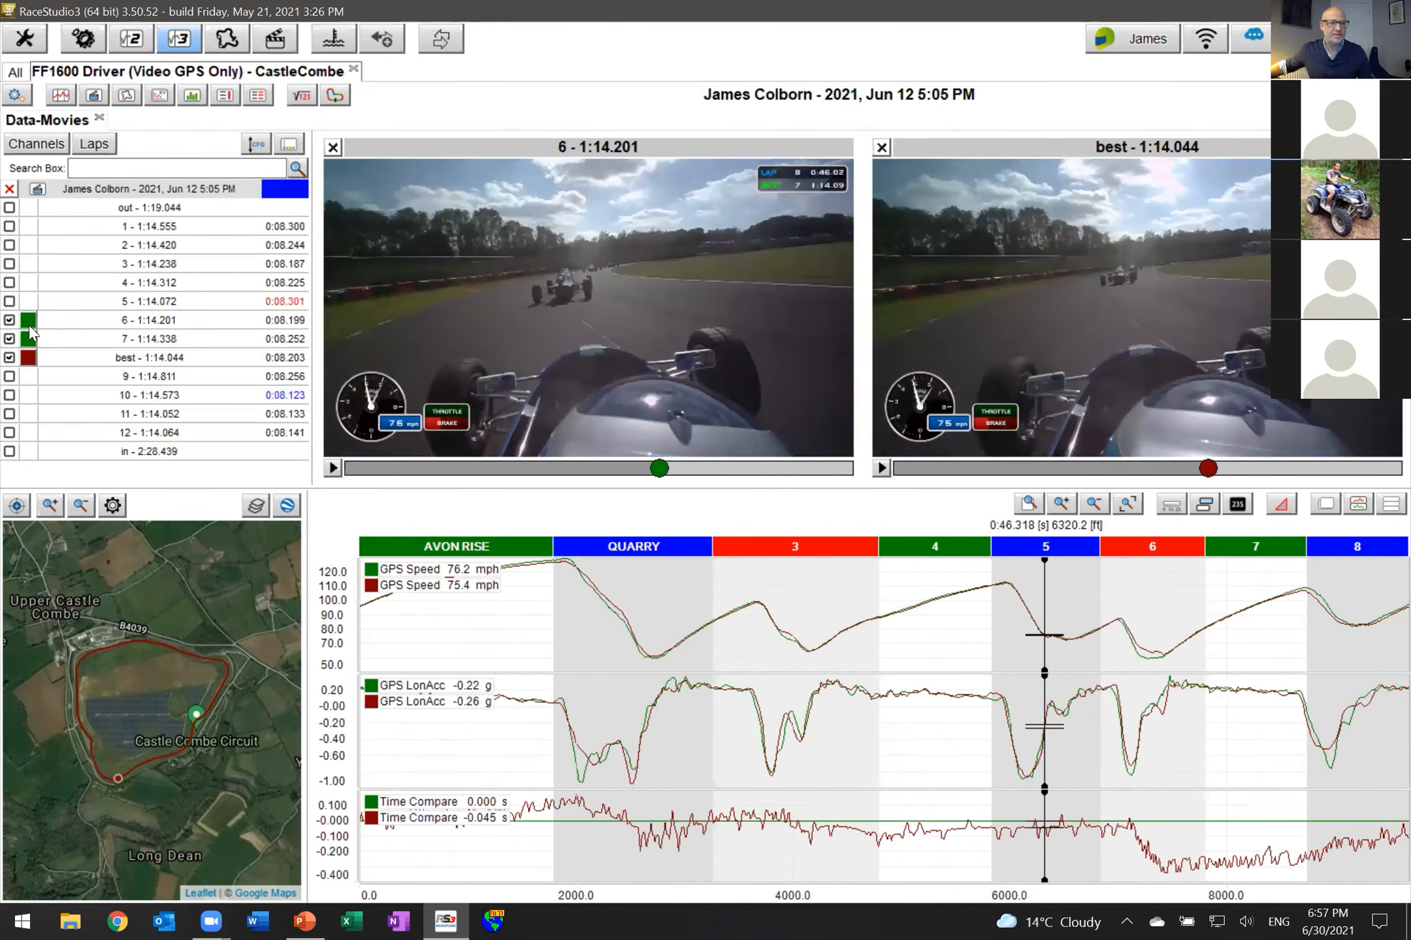
pyautogui.click(29, 320)
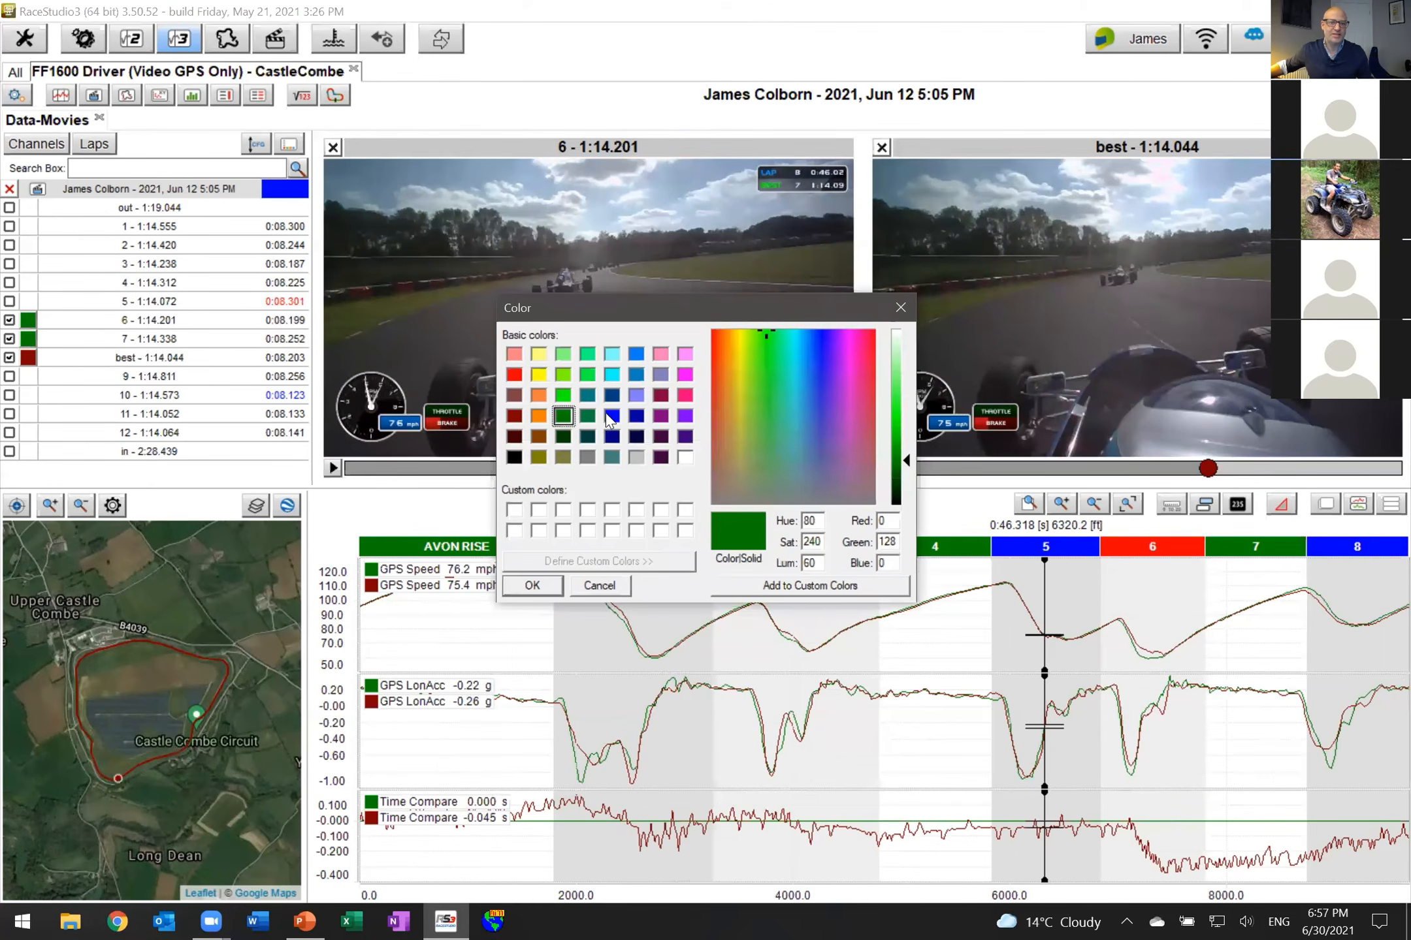
pyautogui.click(612, 416)
pyautogui.click(533, 586)
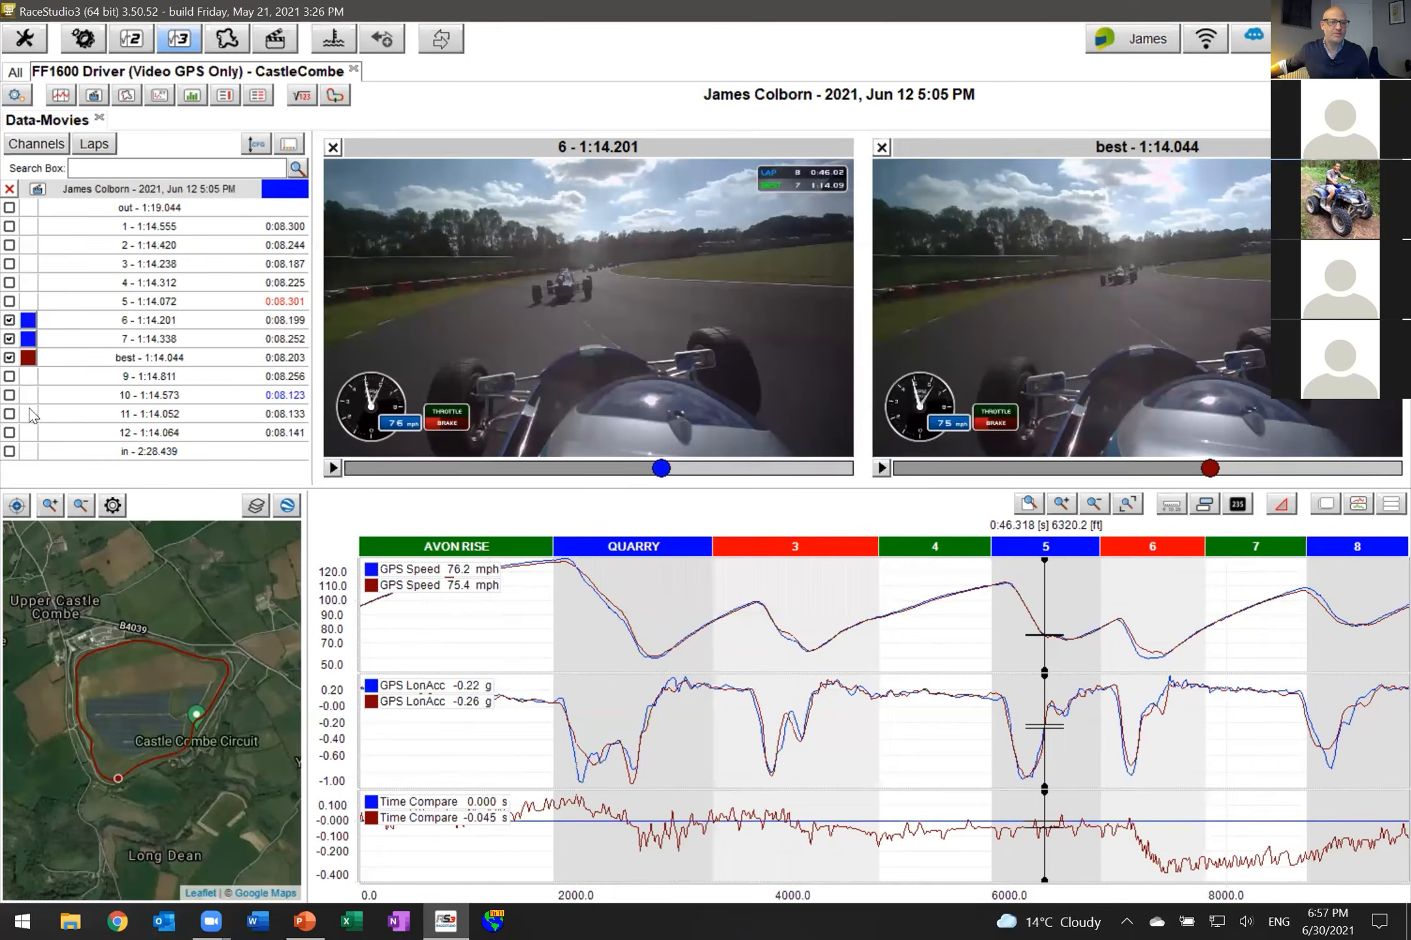
pyautogui.click(28, 358)
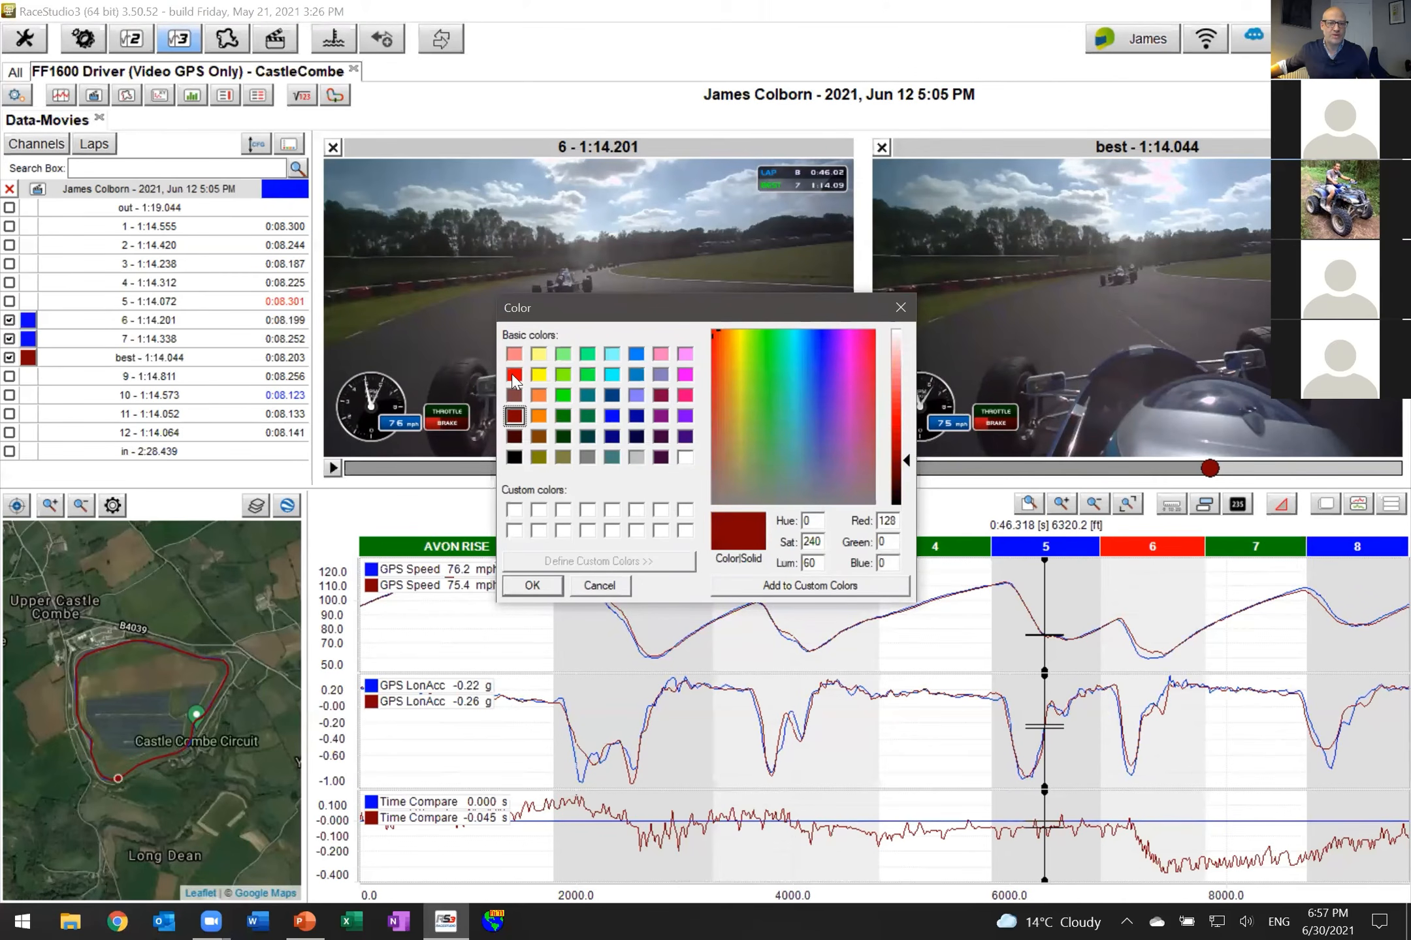
pyautogui.click(531, 585)
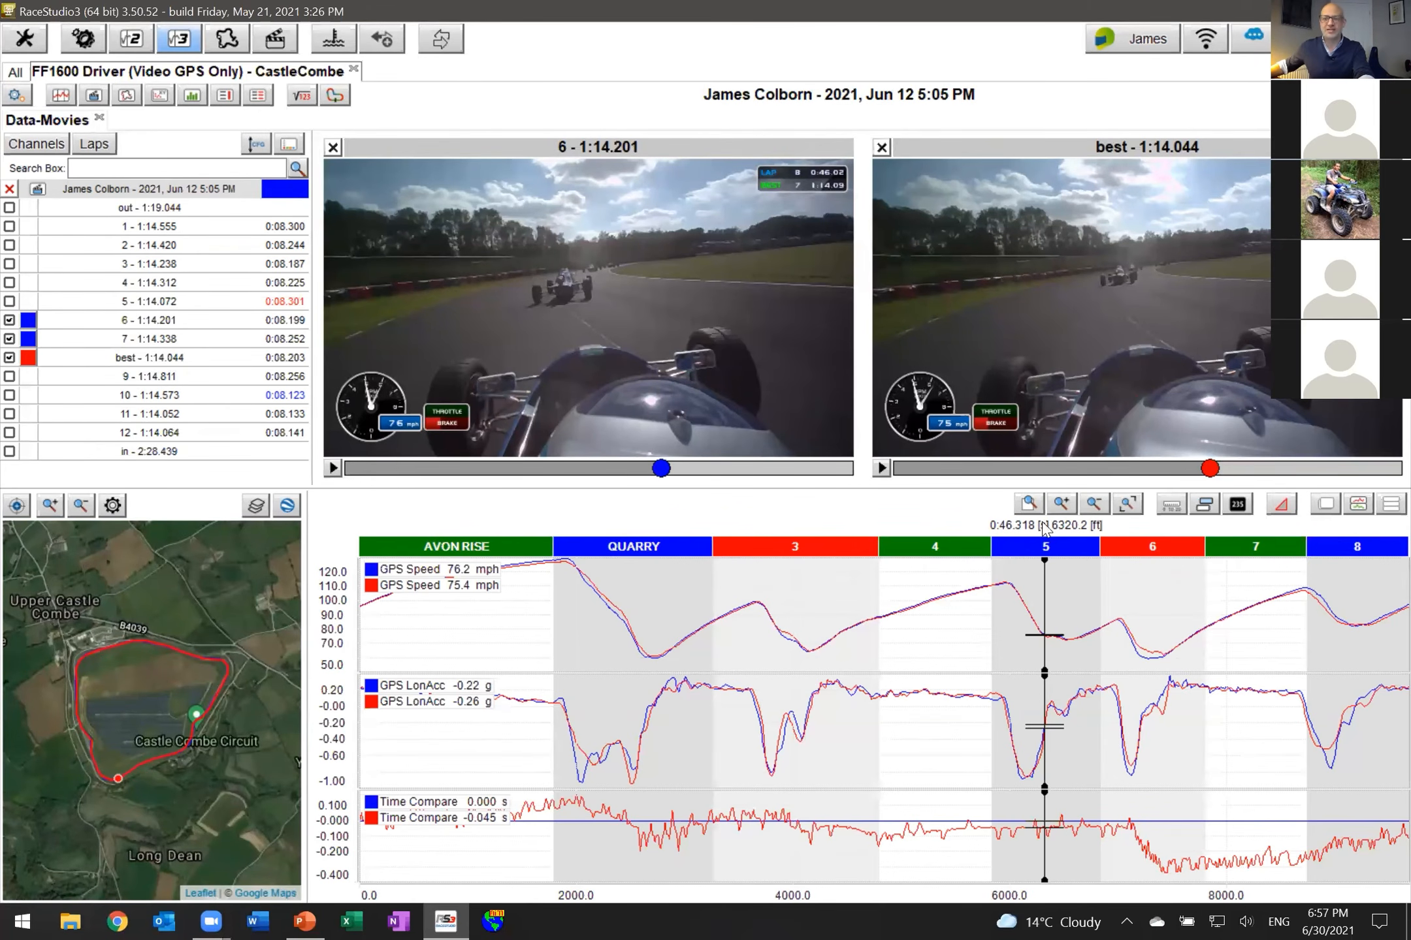
# Compare the racing lines of lap 6 and the best lap on the satellite map through the sector 6 corner and exit kerb.
pyautogui.click(1122, 624)
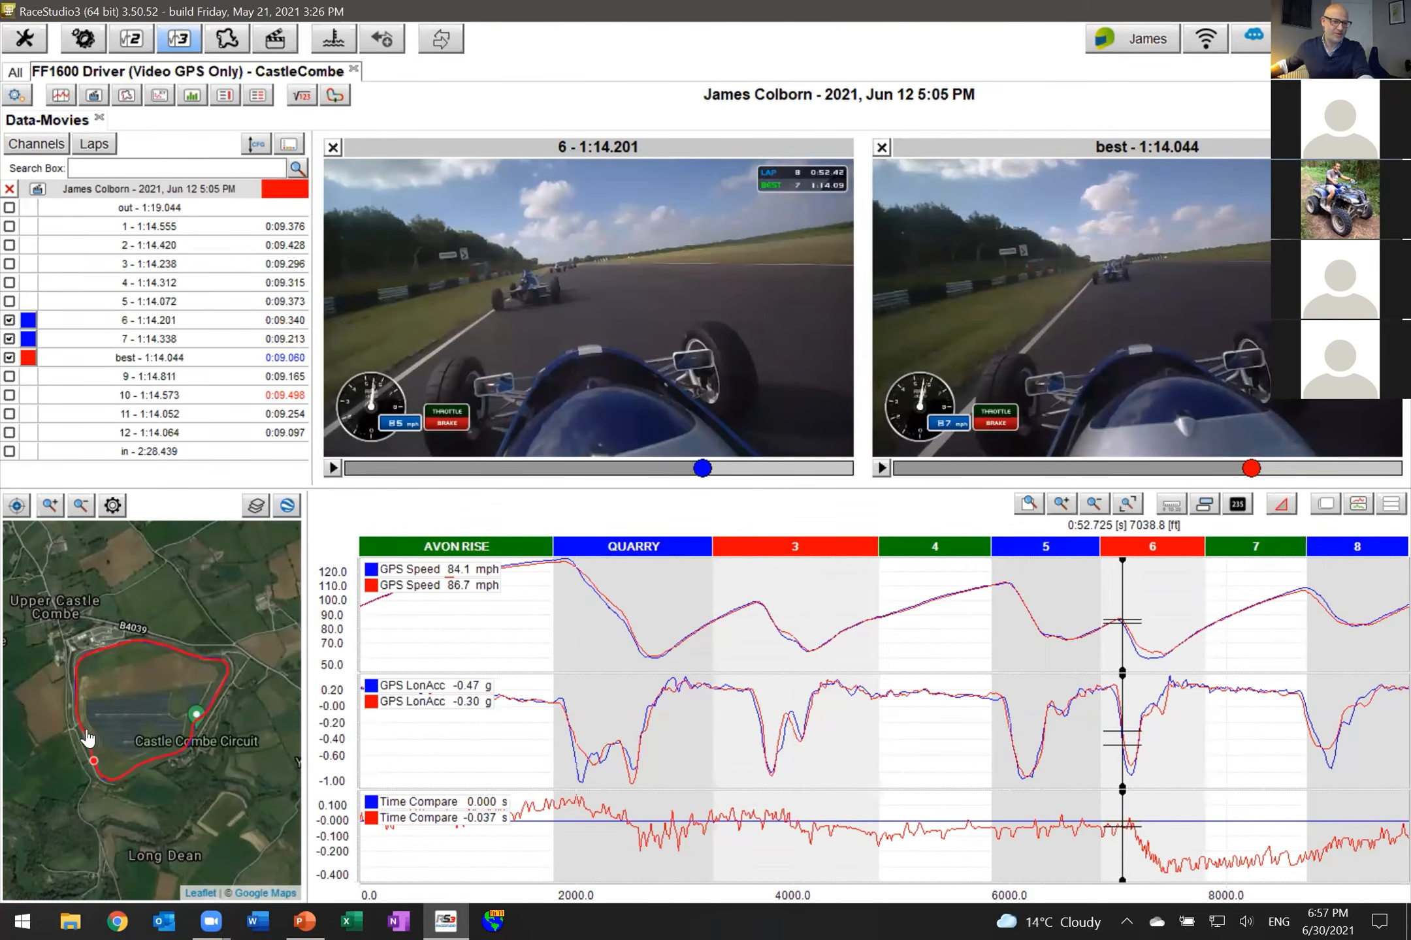
pyautogui.scroll(5, 88, 738)
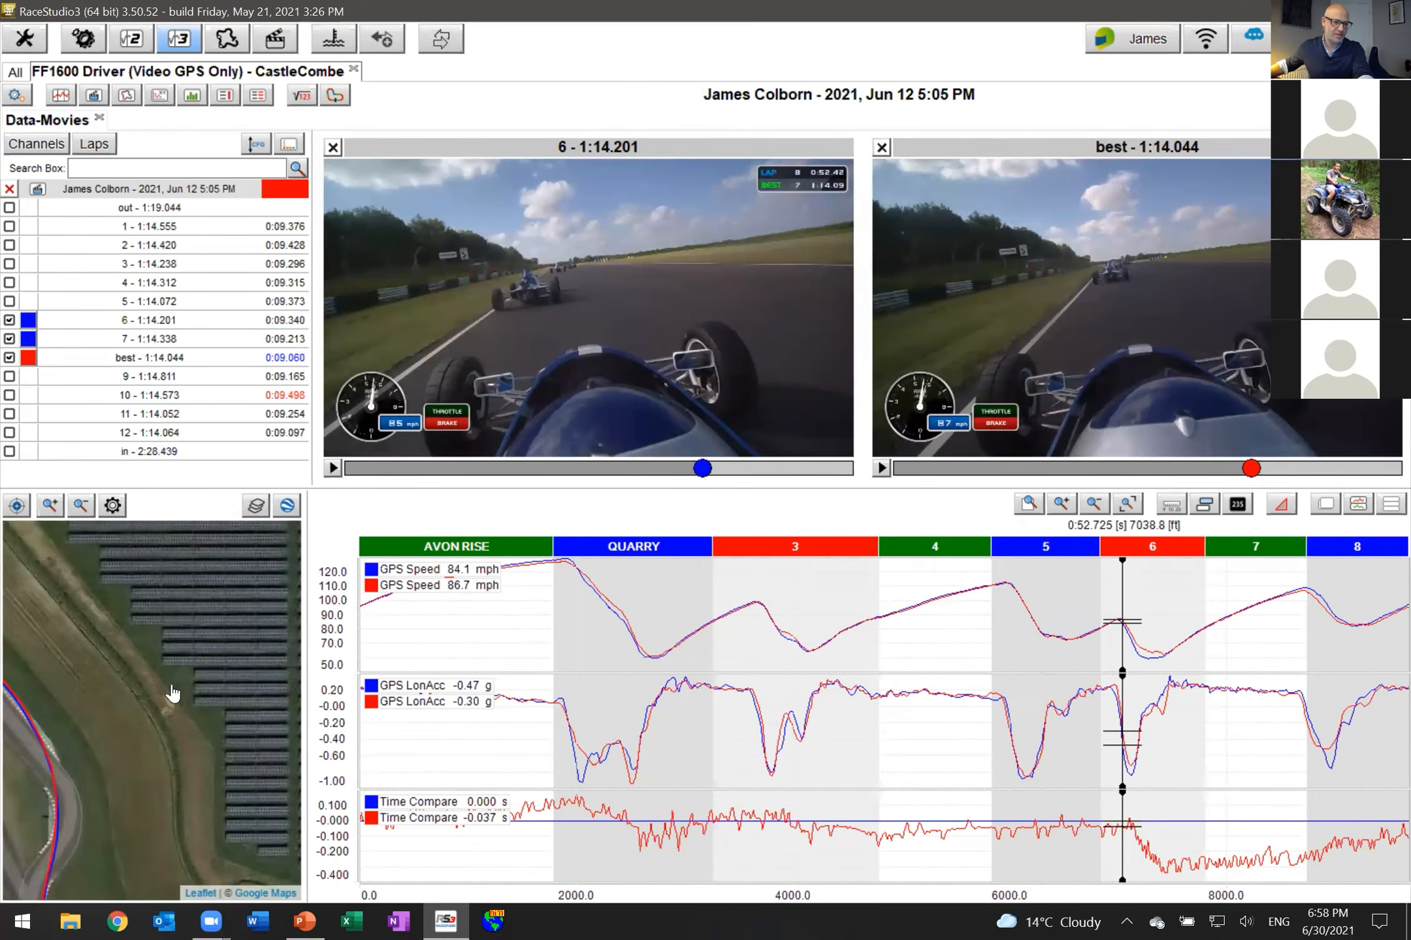
pyautogui.moveTo(172, 687); pyautogui.dragTo(226, 640)
pyautogui.scroll(1, 217, 640)
pyautogui.moveTo(77, 705); pyautogui.dragTo(211, 626)
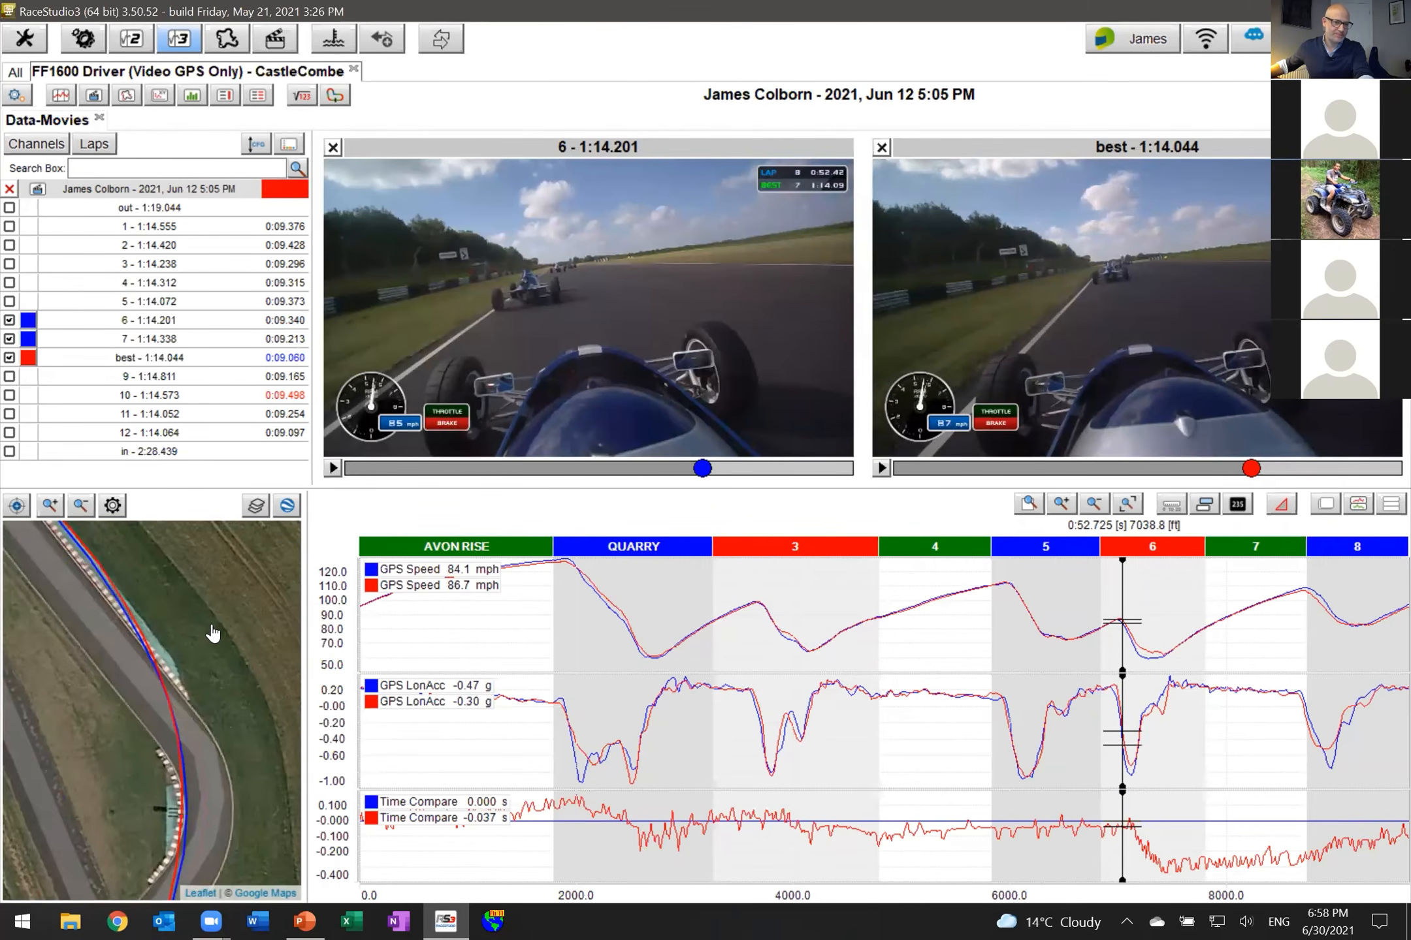
pyautogui.scroll(-1, 212, 632)
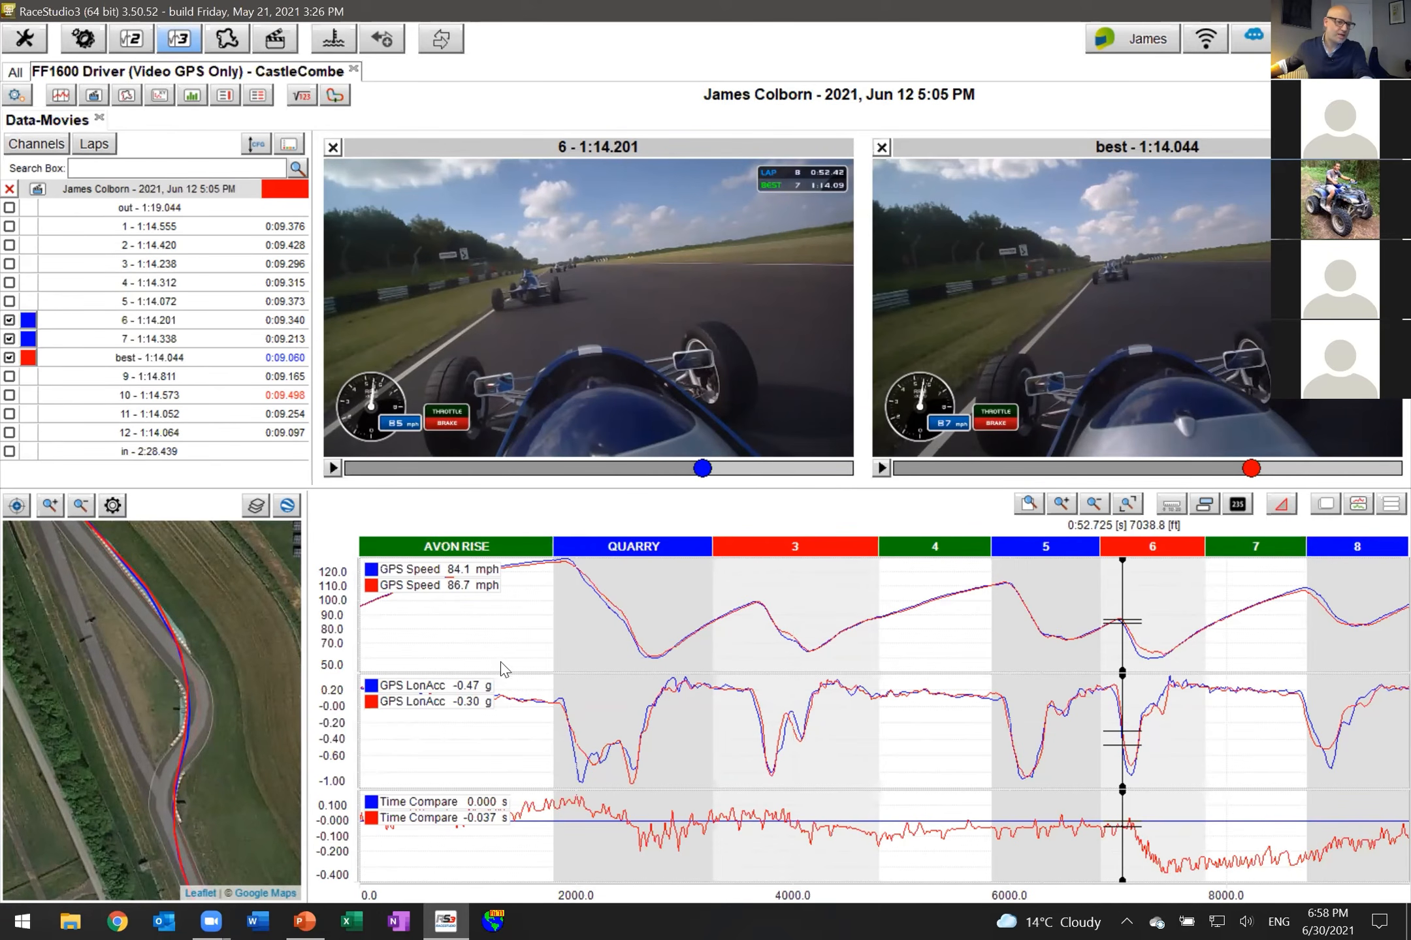
pyautogui.scroll(3, 128, 611)
pyautogui.moveTo(153, 580); pyautogui.dragTo(151, 671)
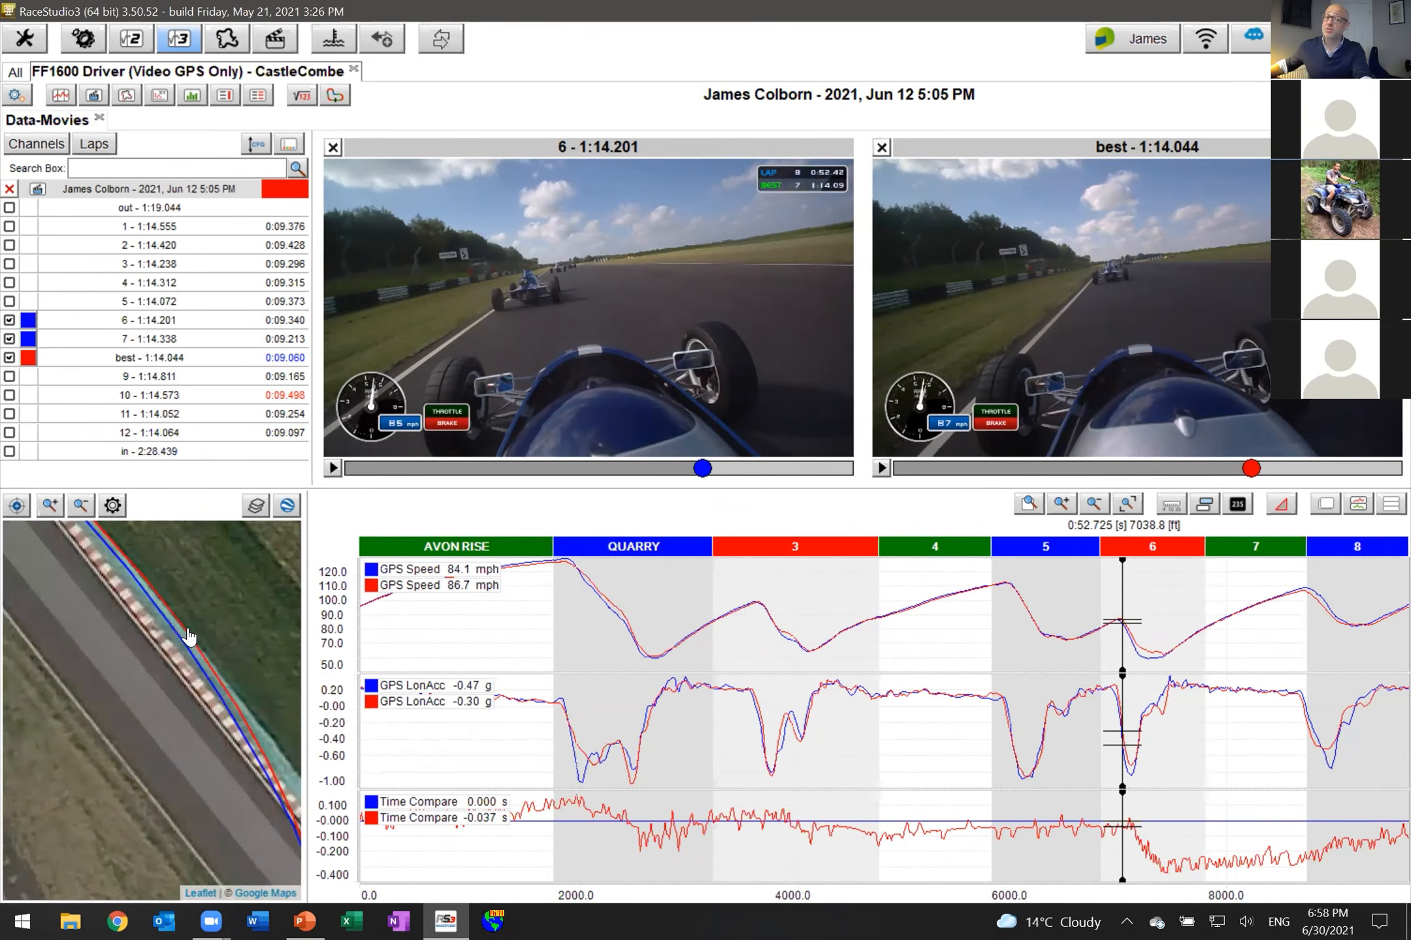
pyautogui.moveTo(199, 619); pyautogui.dragTo(177, 608)
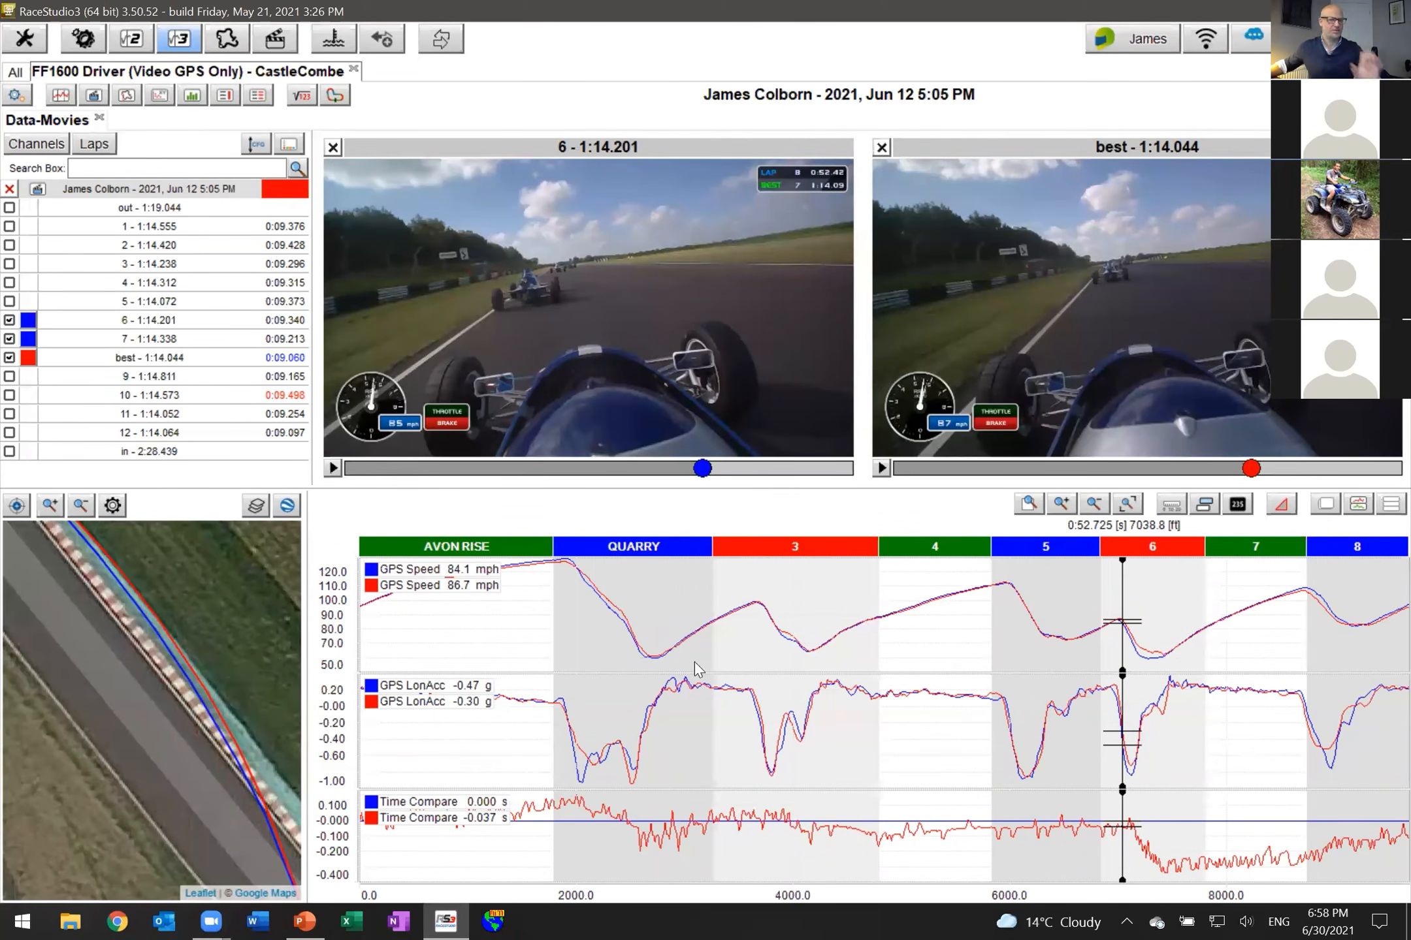
# Play the synchronised videos of lap 6 and the best lap through sector 6 to the start of sector 7.
pyautogui.moveTo(1032, 619); pyautogui.dragTo(1066, 623)
pyautogui.click(883, 468)
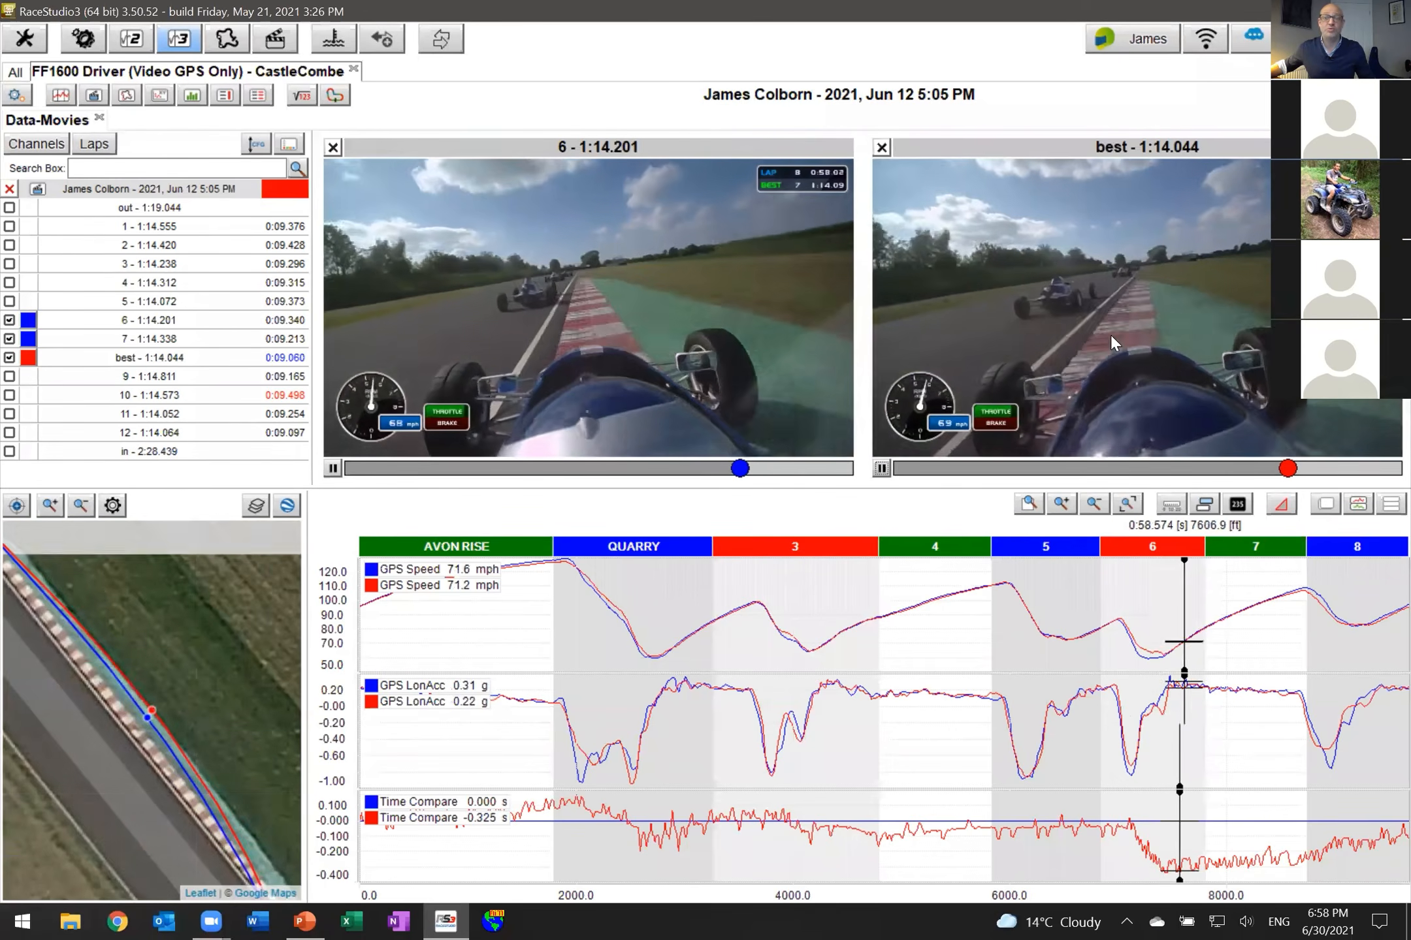
pyautogui.click(882, 468)
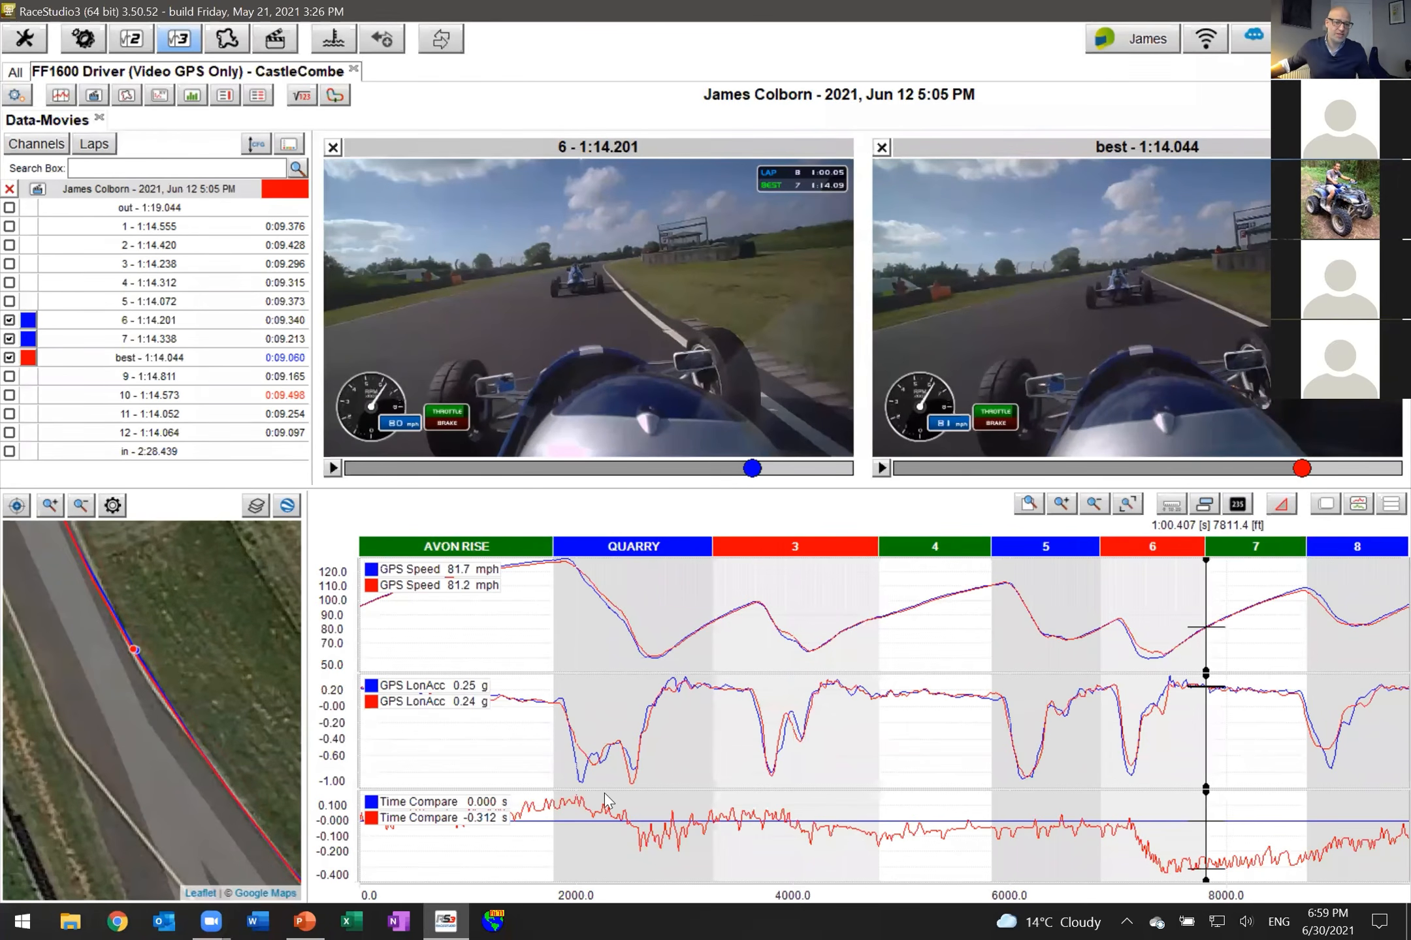
# Play both lap videos from the start of the Quarry sector through the corner exit, comparing lines and speed.
pyautogui.click(555, 584)
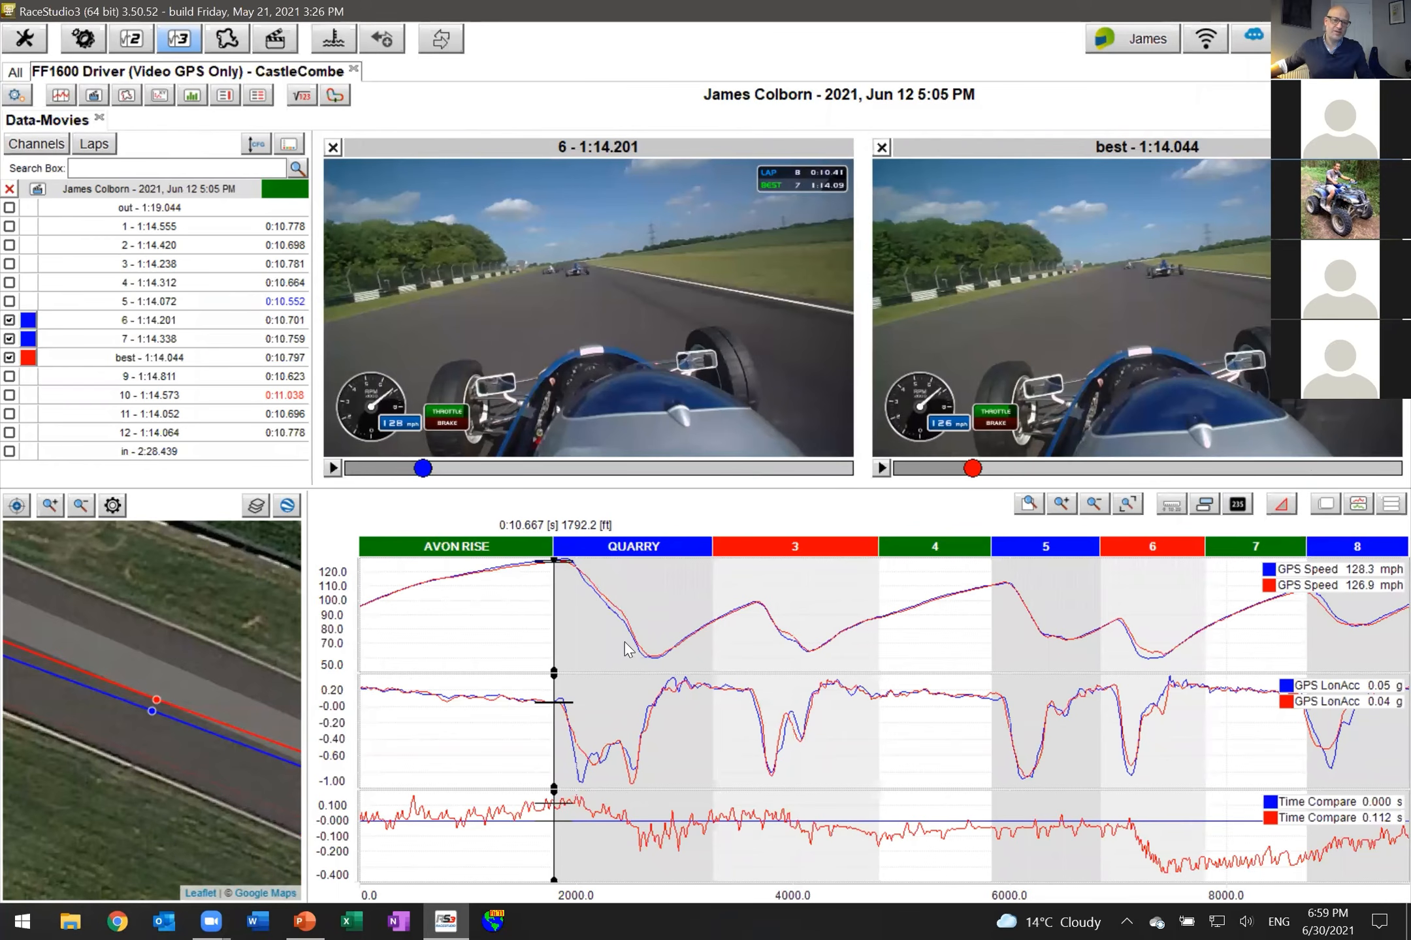
pyautogui.click(332, 468)
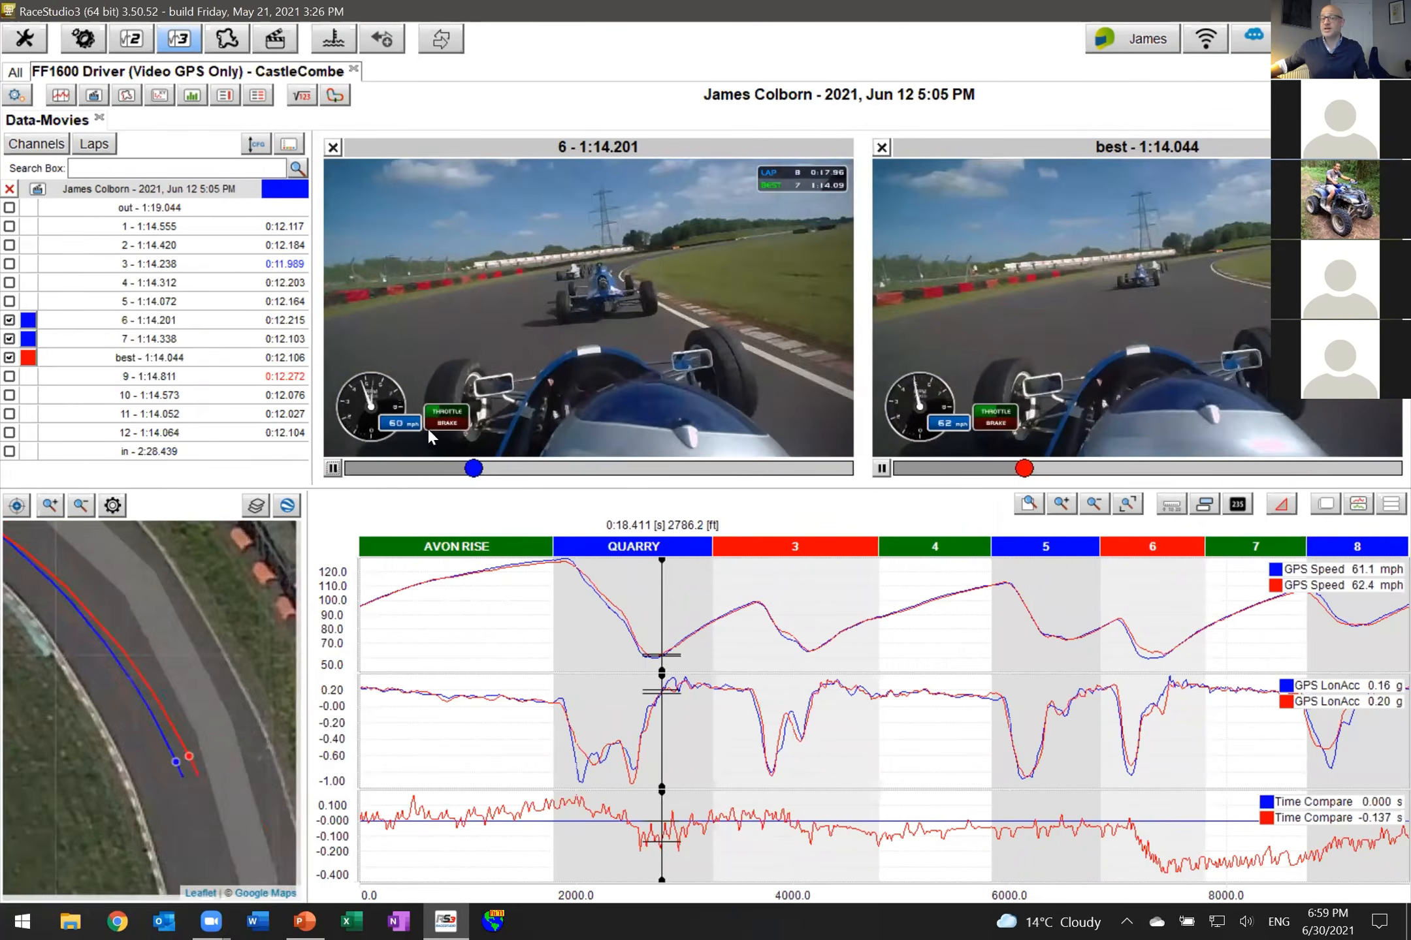
pyautogui.click(333, 475)
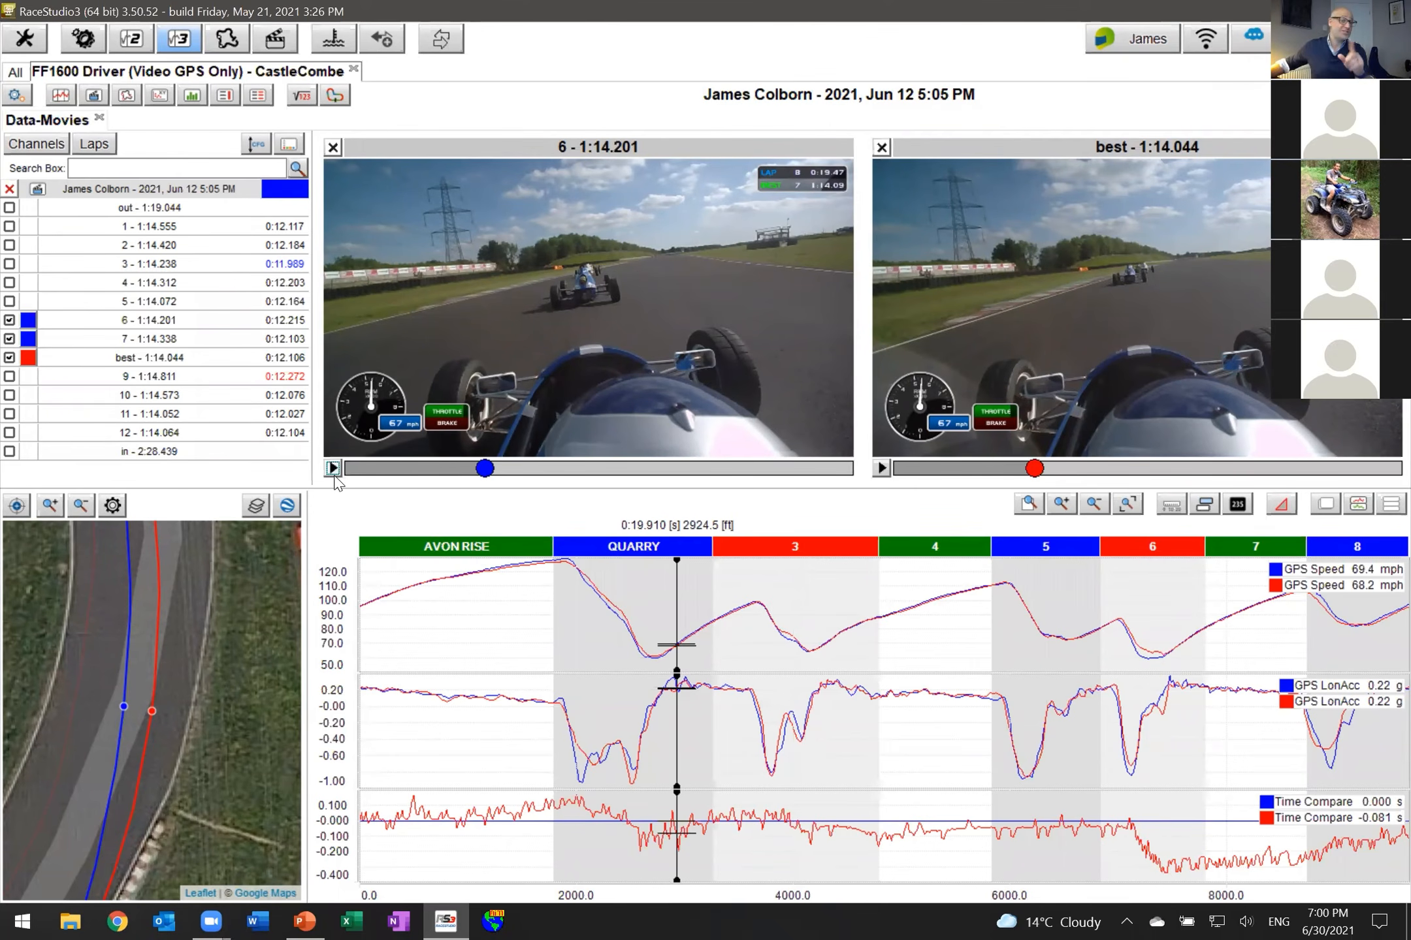
# Replace the video analysis with the 5:05 PM Race data session from 12 June 2021, using the AiM Technologies Webinar - Speed profile.
pyautogui.click(358, 66)
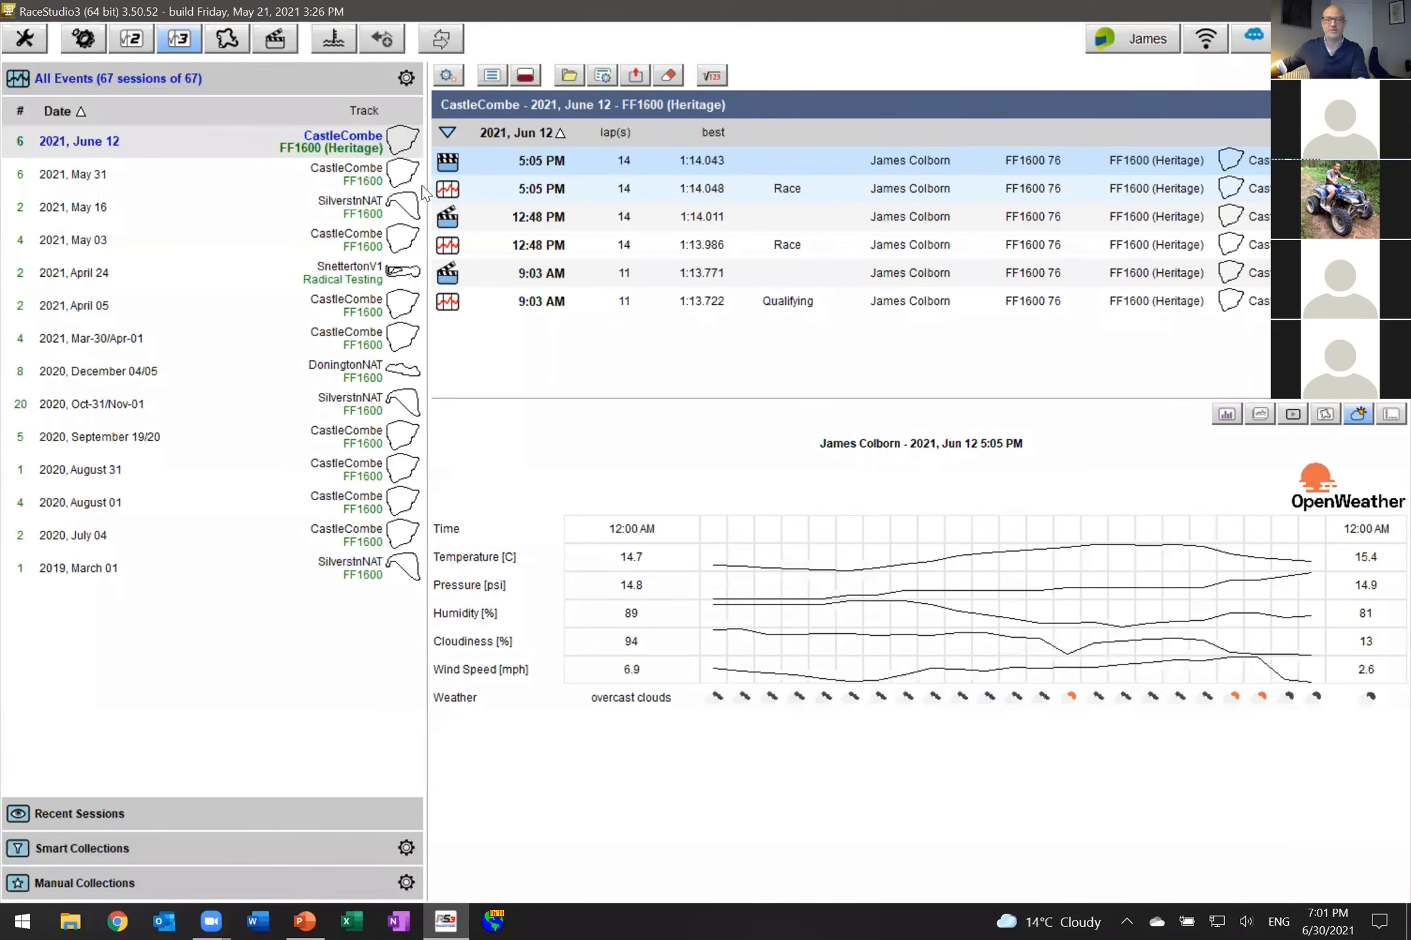
pyautogui.doubleClick(536, 195)
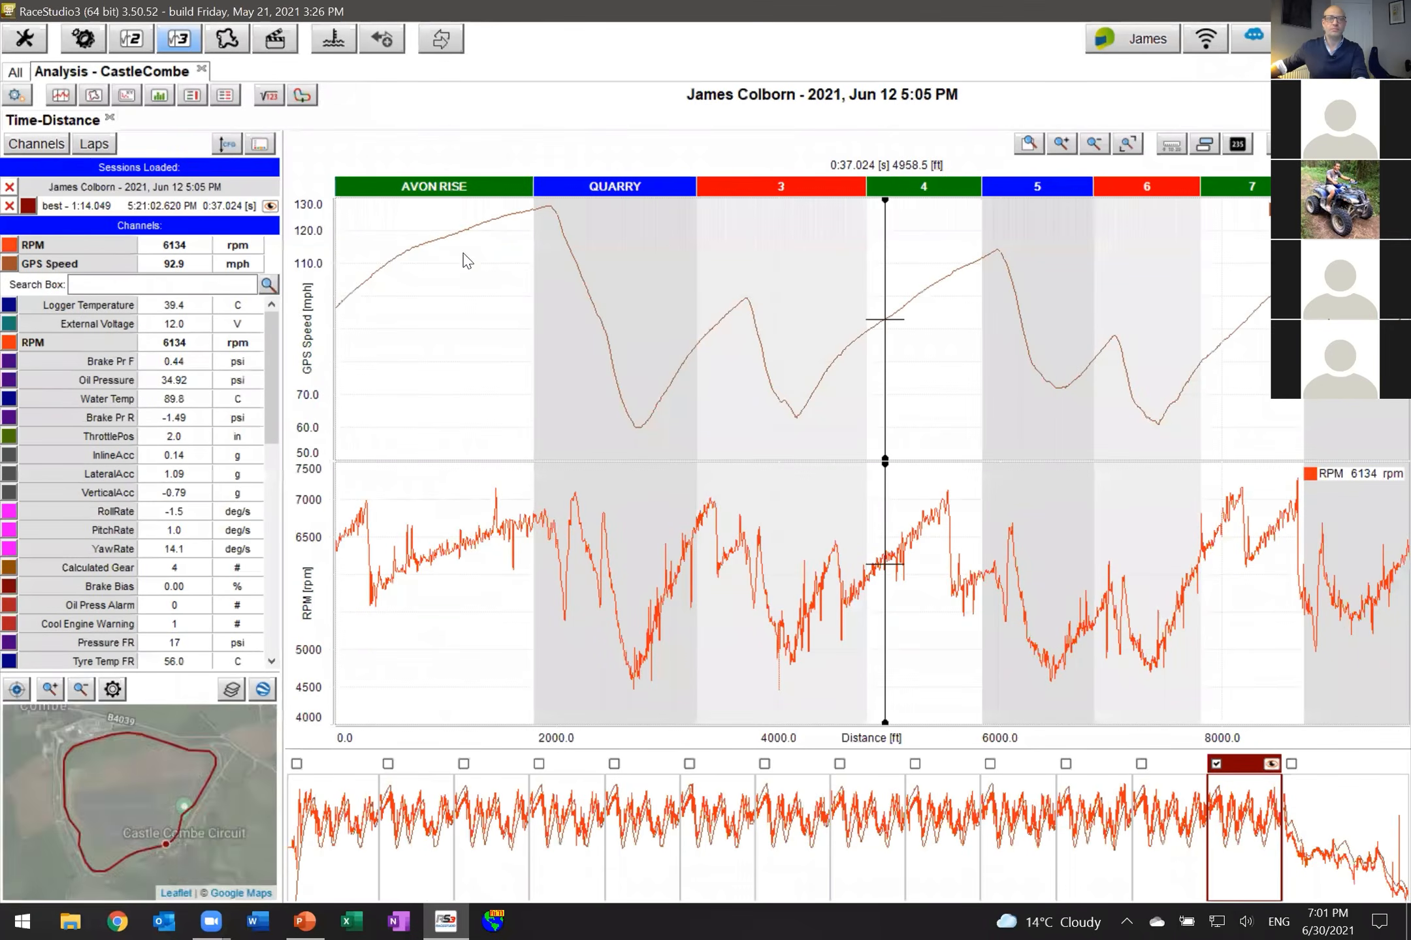
pyautogui.click(17, 96)
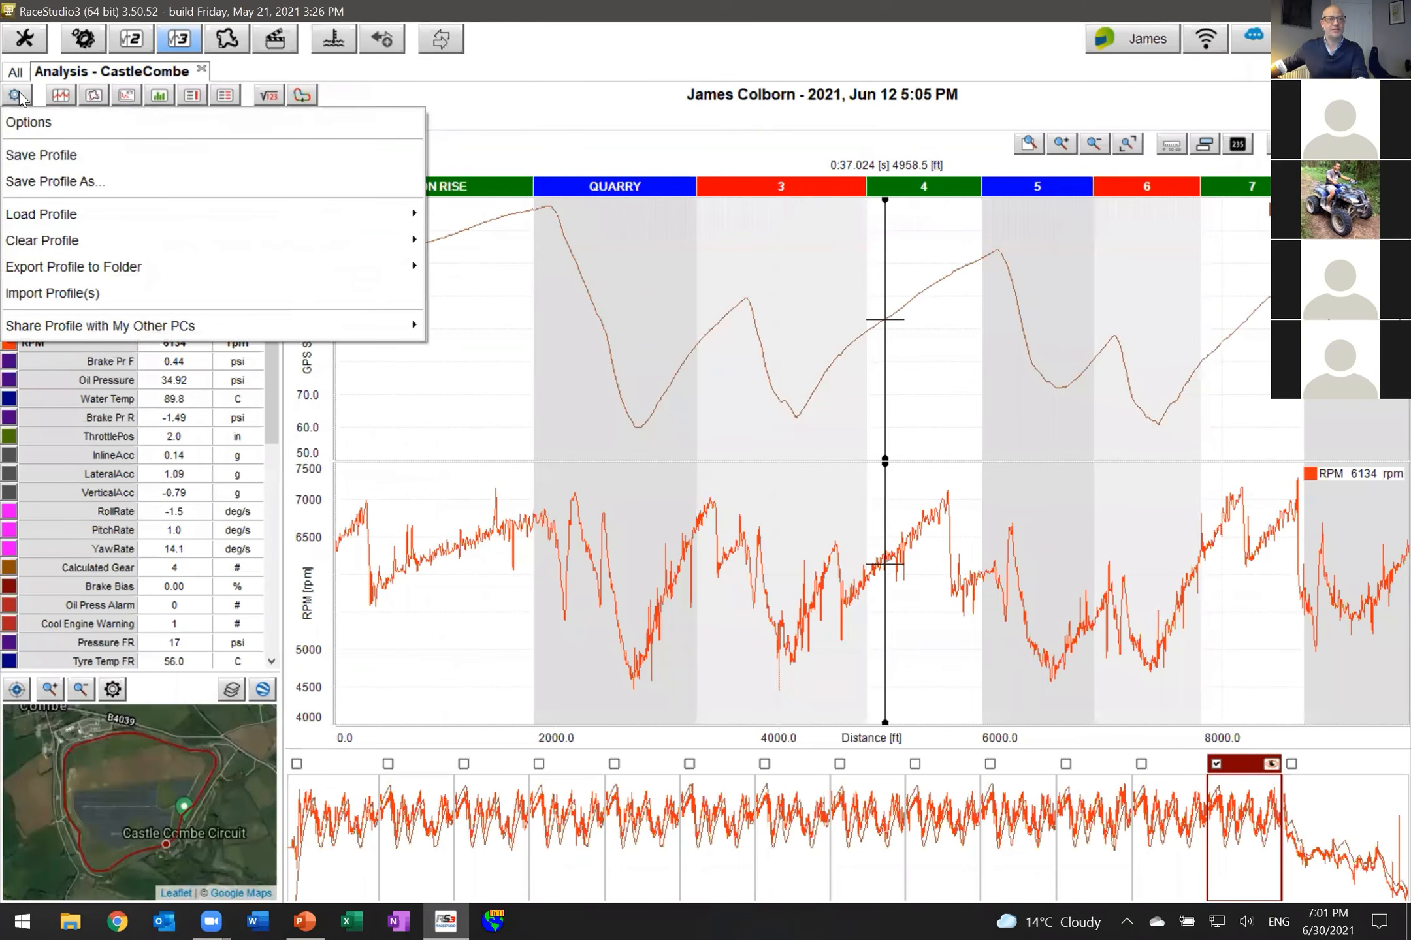
pyautogui.moveTo(79, 214)
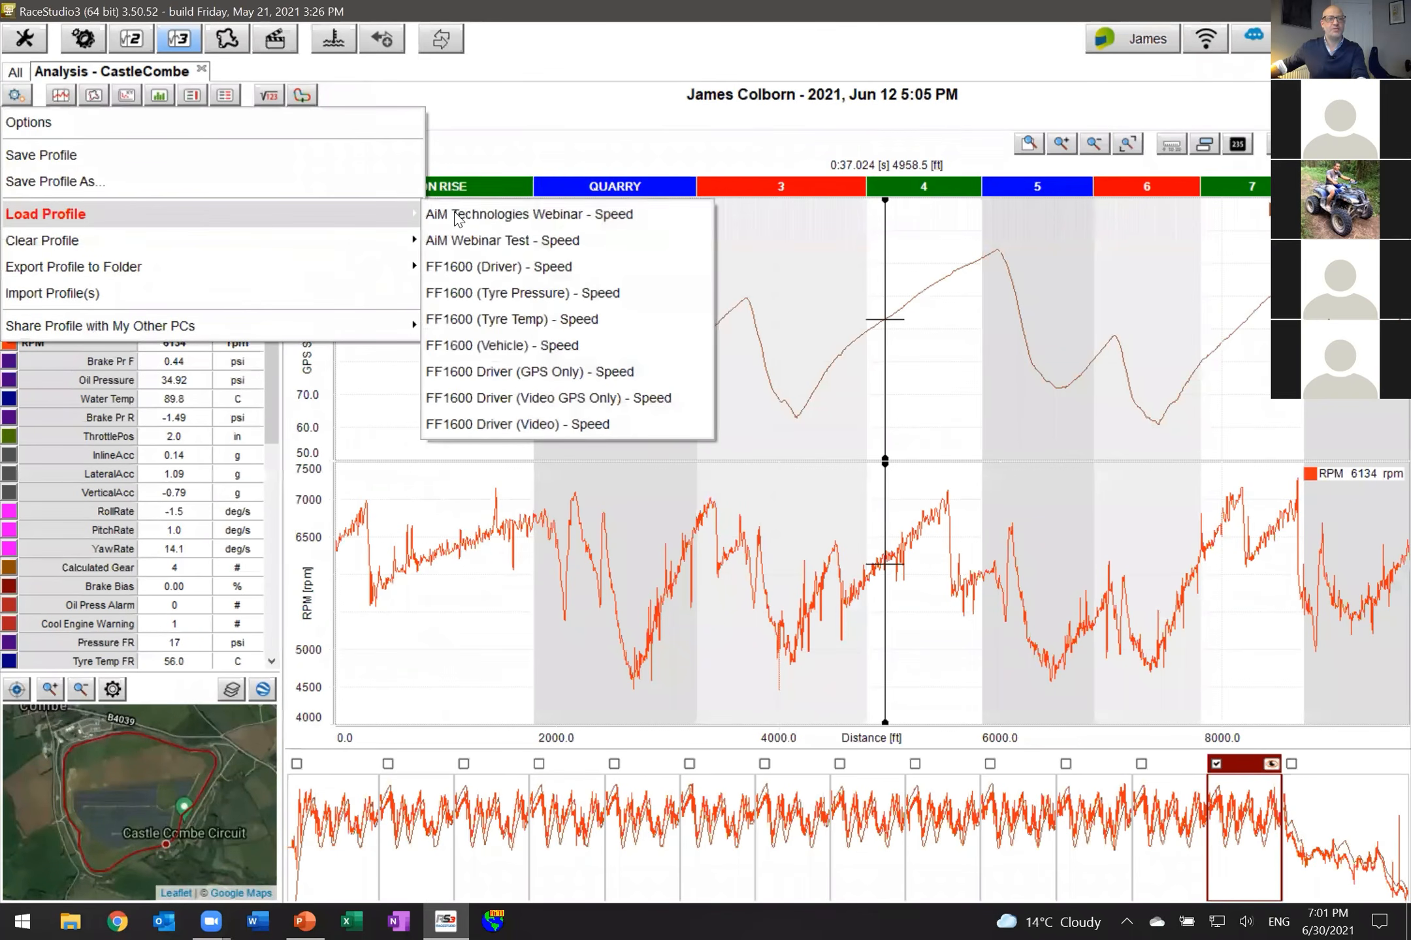
pyautogui.click(531, 217)
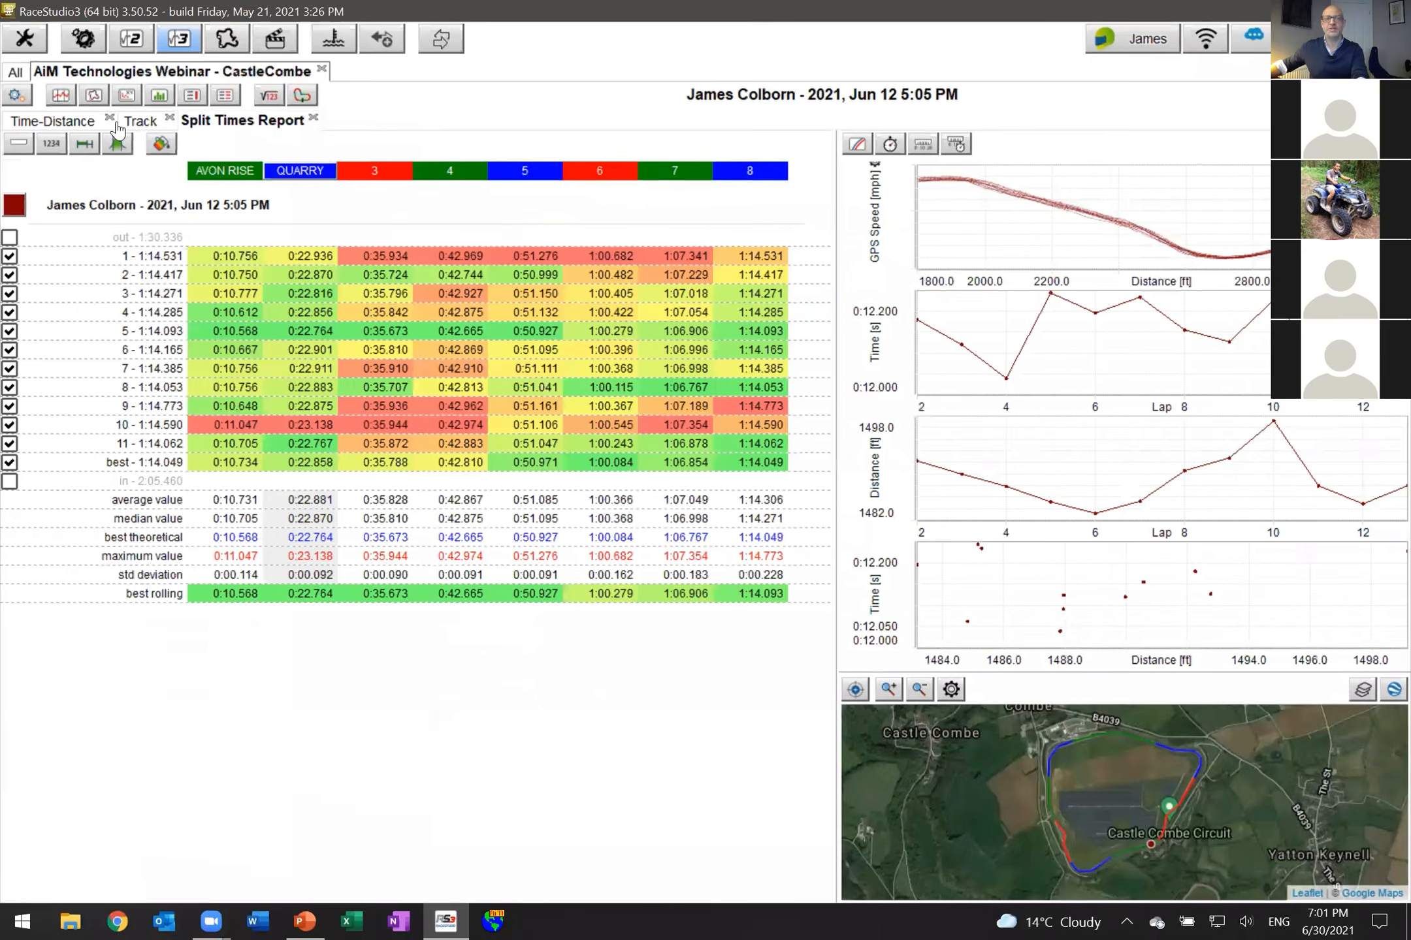
# Review the profile's Time-Distance, Track and Split Times Report layouts for the race session.
pyautogui.click(80, 126)
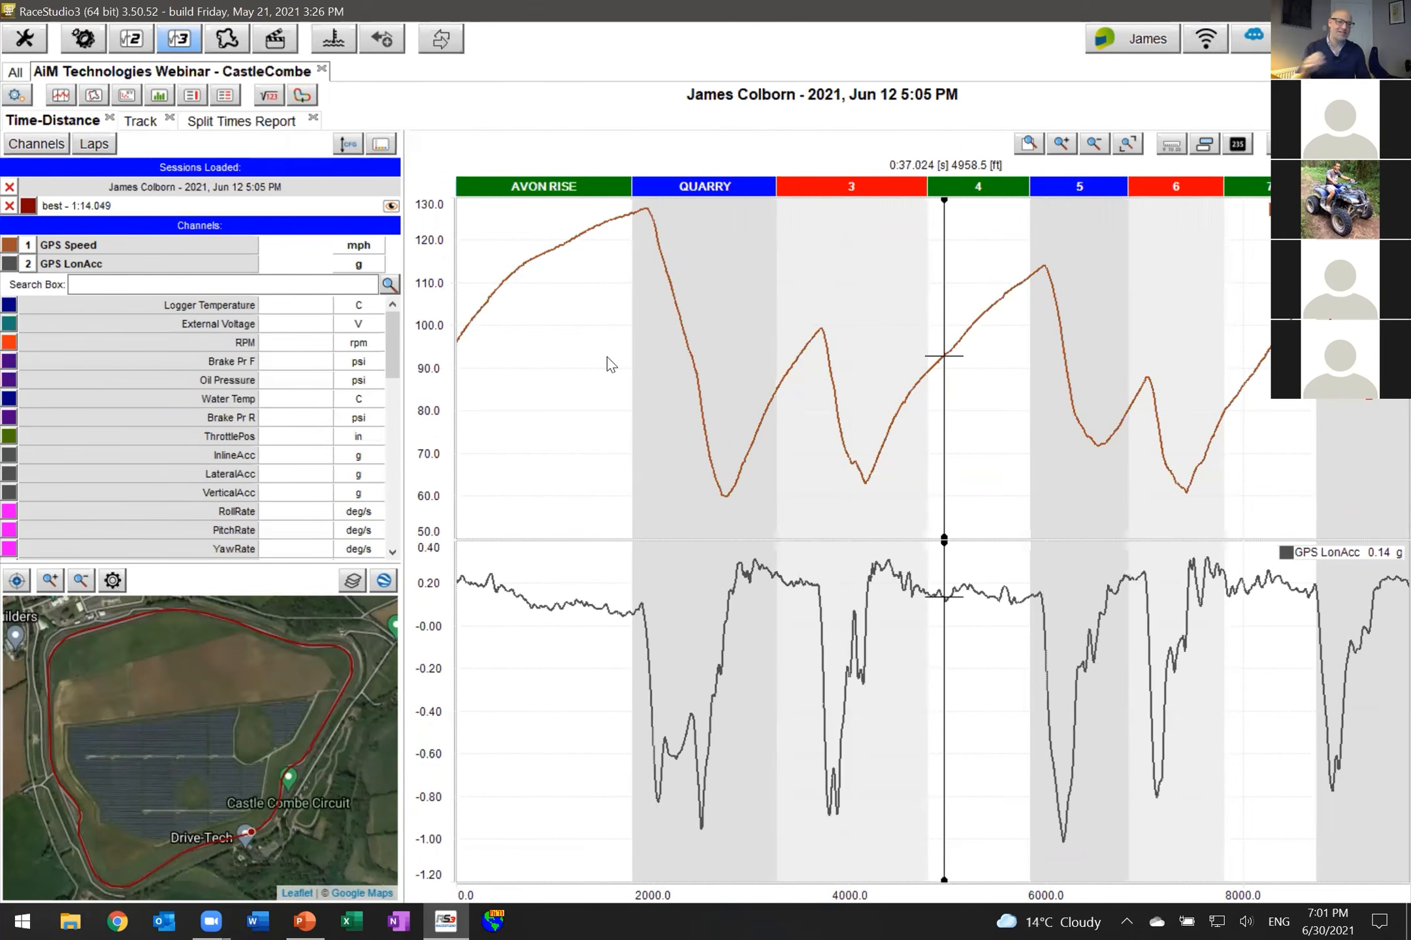
pyautogui.click(137, 121)
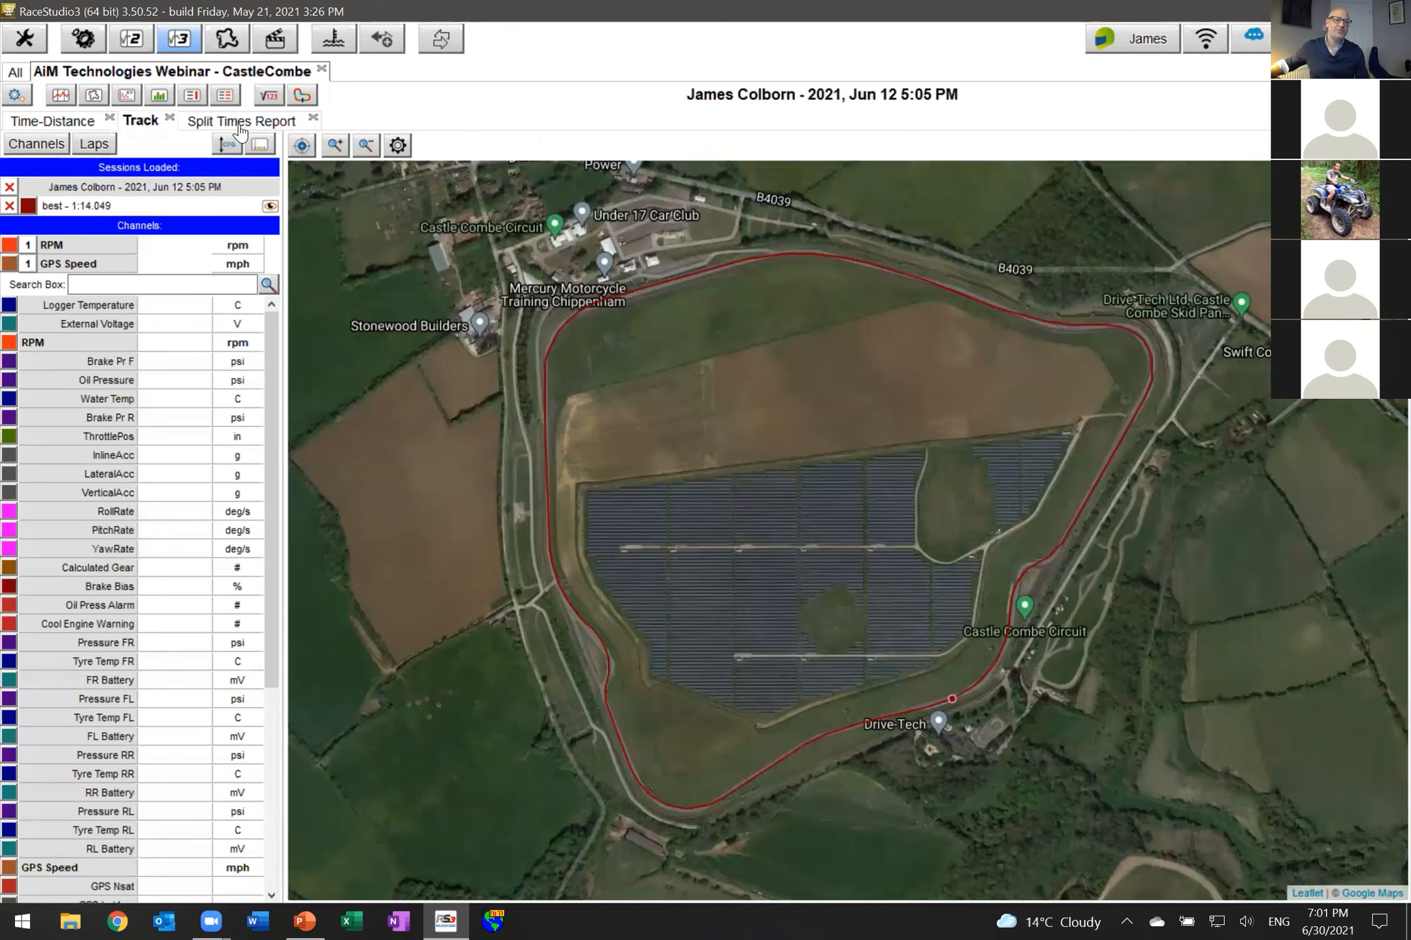
pyautogui.click(248, 123)
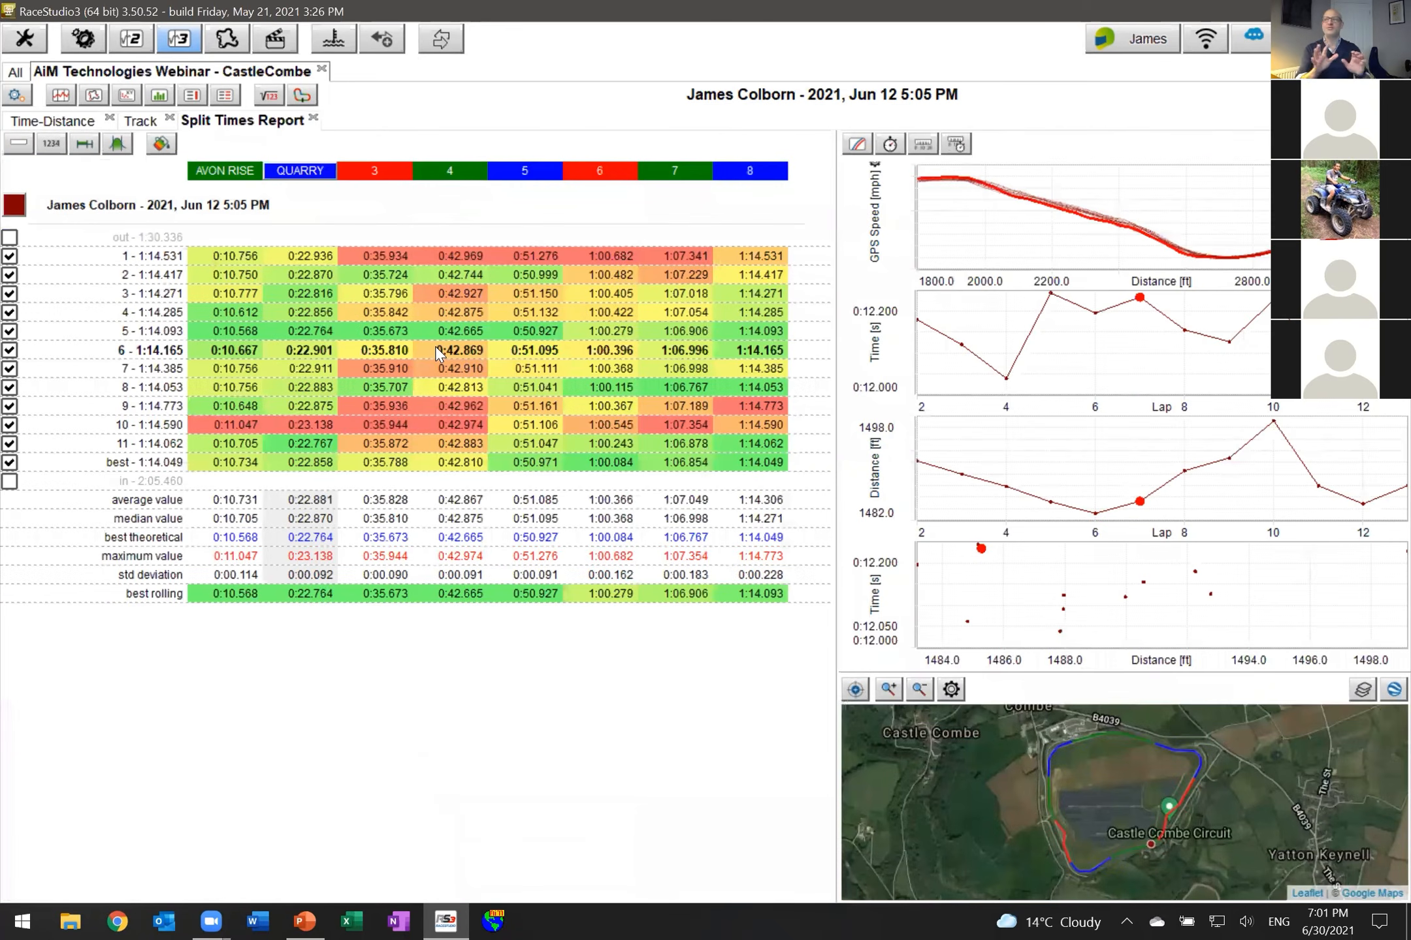